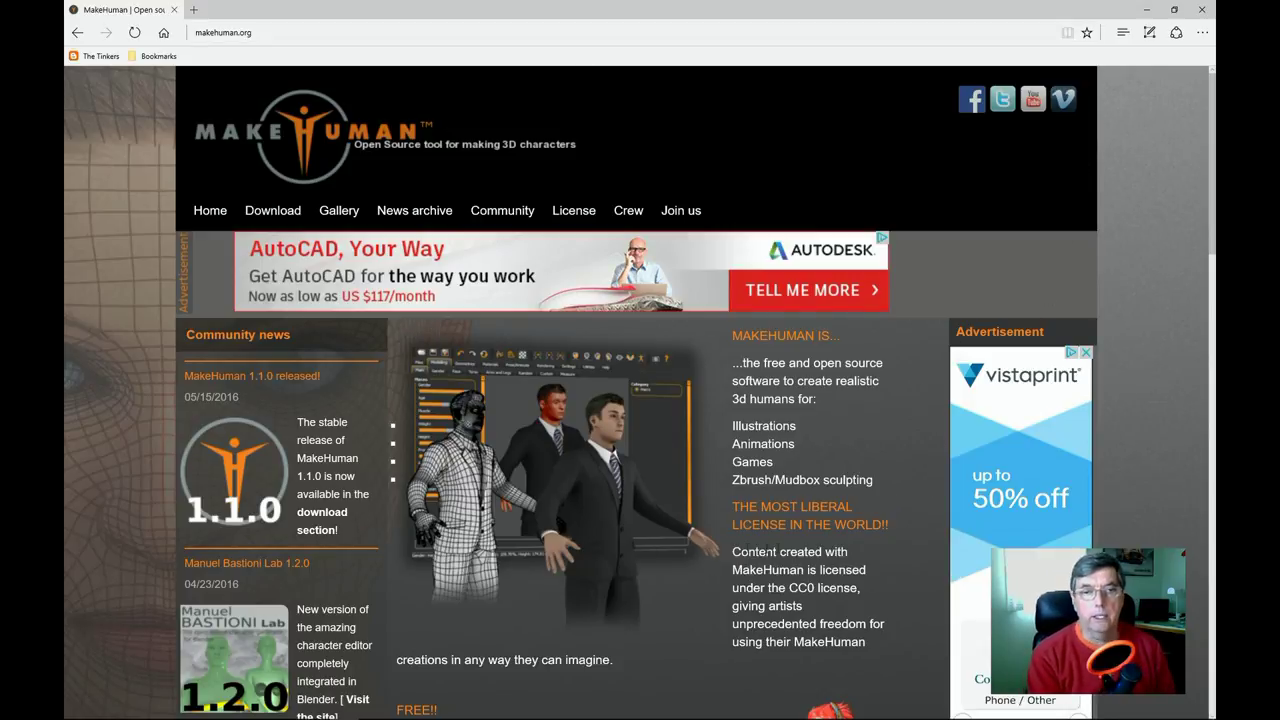
- Look through the MakeHuman home page's sections on licensing, open source, morphings, body topology and Python support
scroll(843, 503, "down", 5)
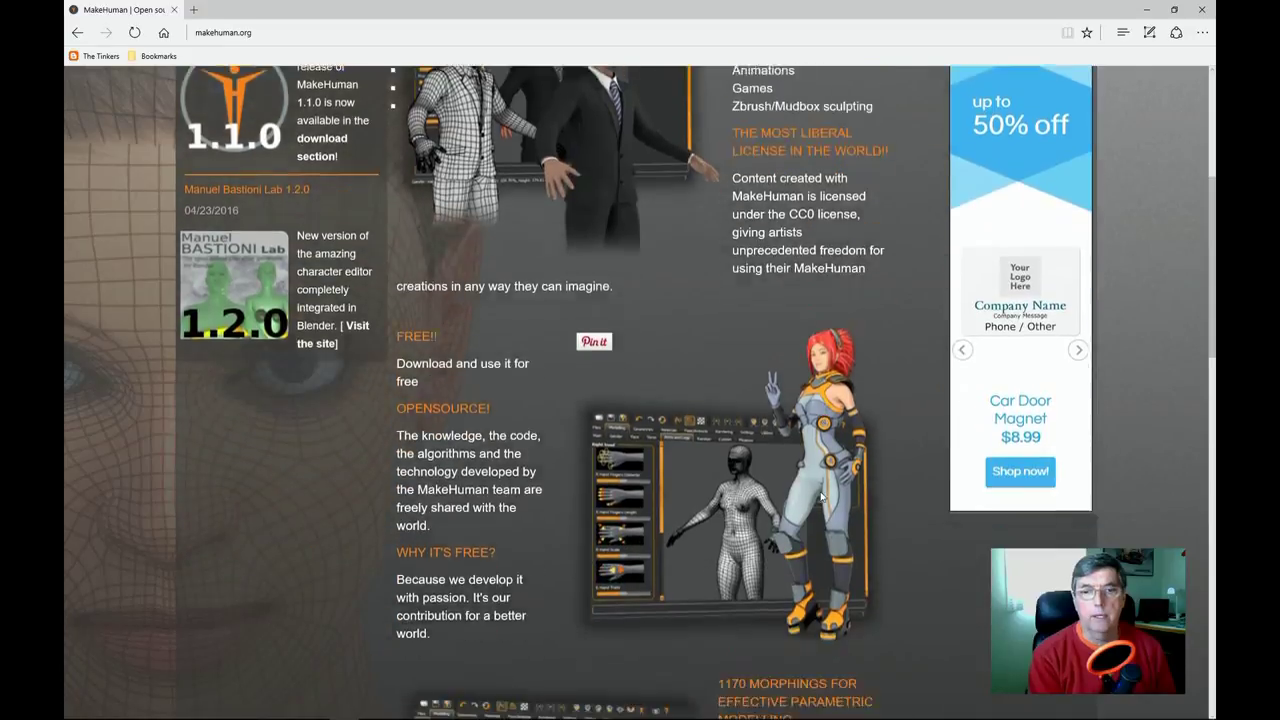
scroll(820, 495, "up", 2)
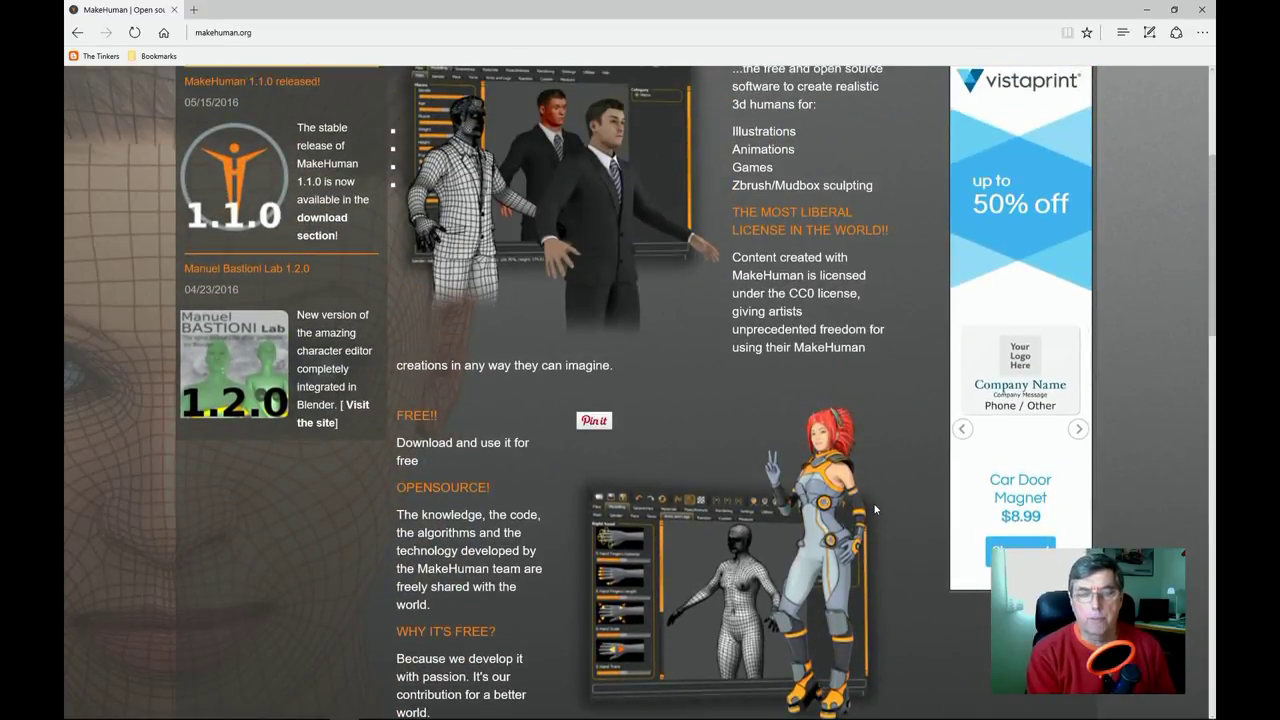
scroll(873, 502, "down", 3)
scroll(874, 505, "up", 4)
scroll(874, 507, "down", 1)
scroll(643, 543, "up", 1)
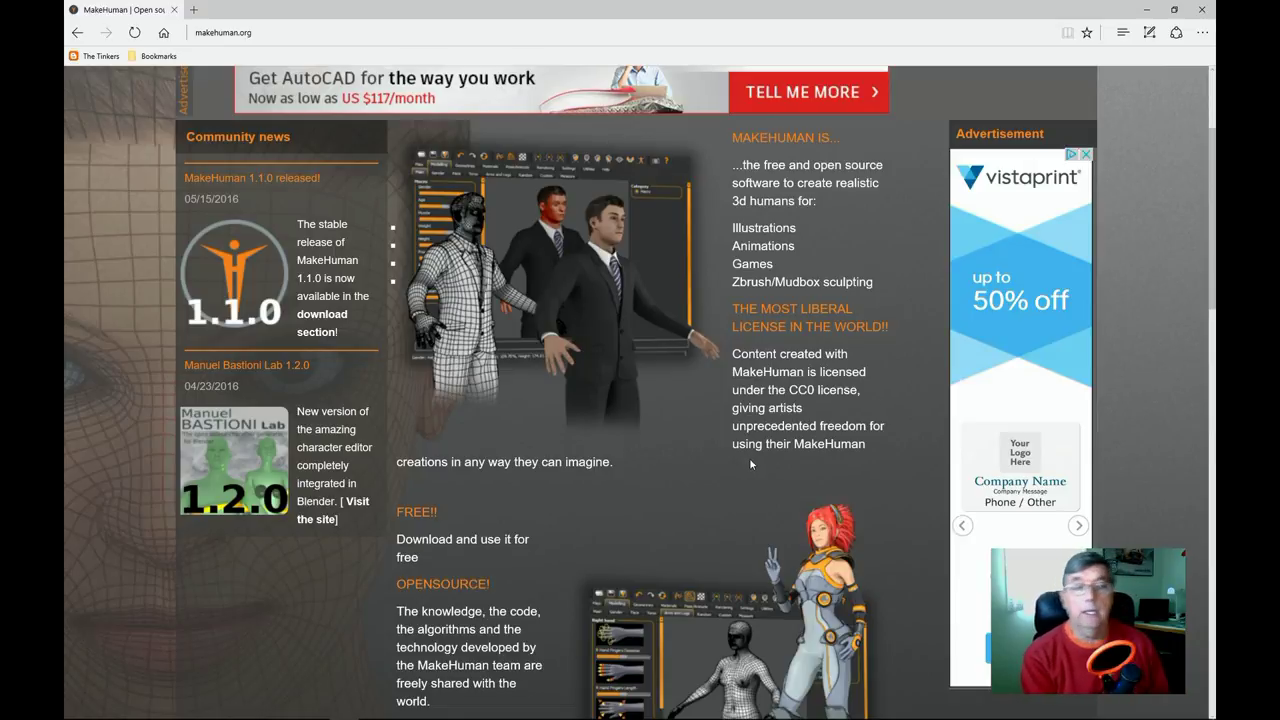
scroll(748, 460, "down", 4)
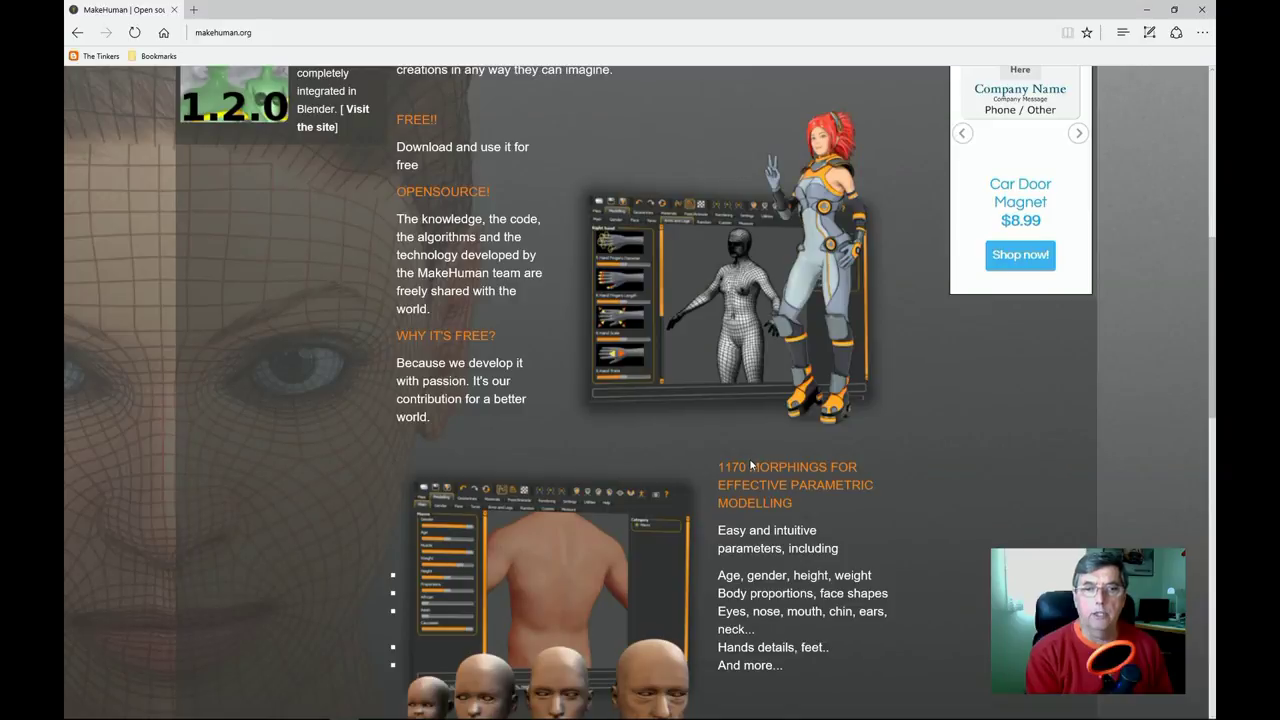
scroll(750, 463, "down", 3)
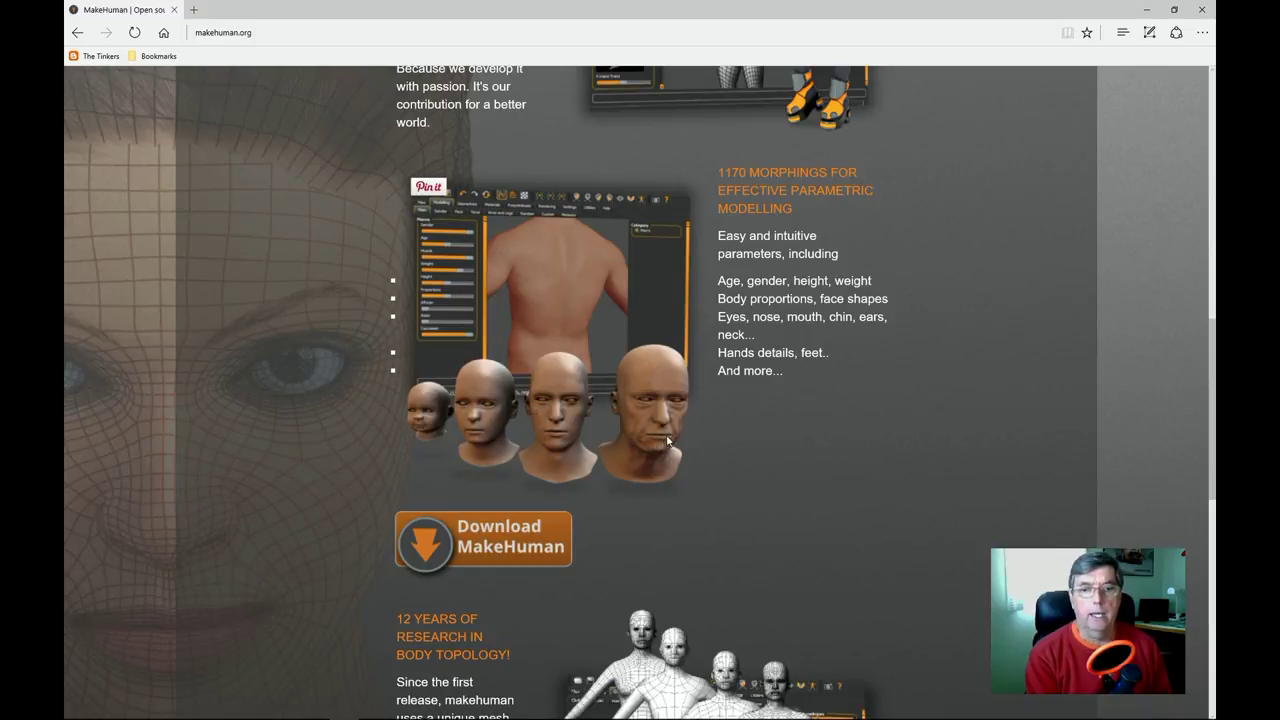
scroll(664, 440, "down", 4)
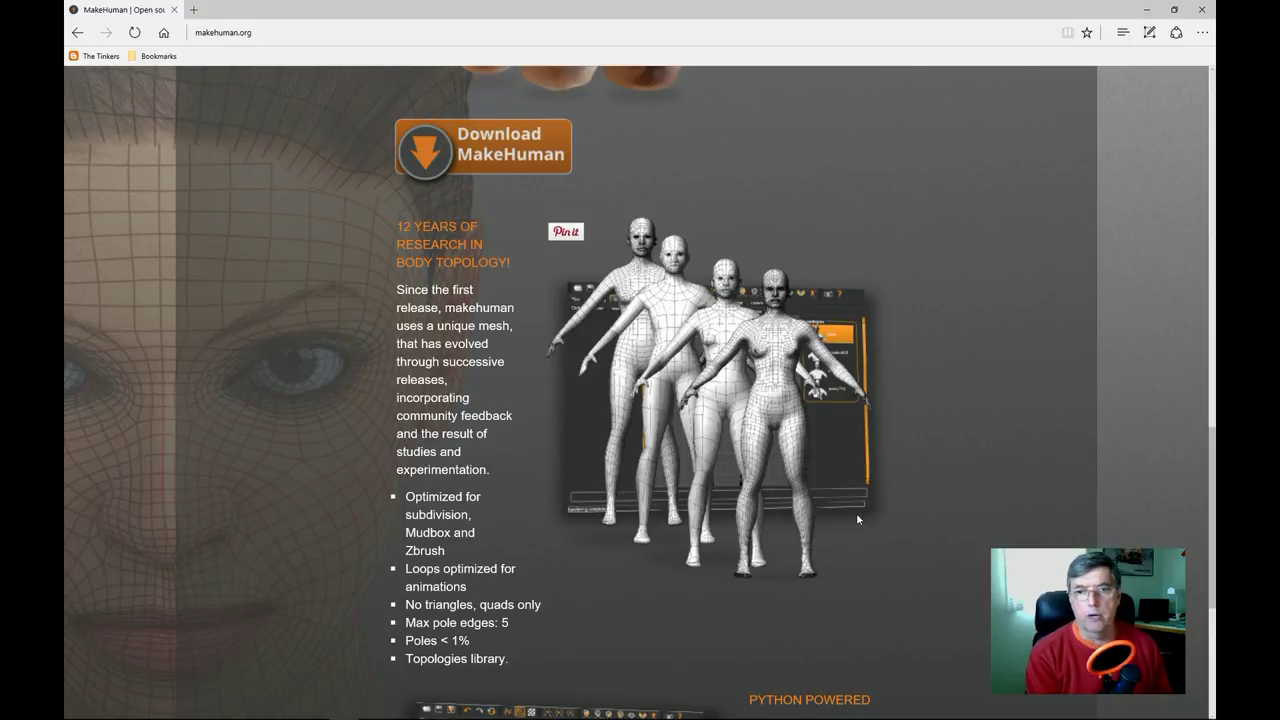
scroll(881, 512, "down", 3)
scroll(881, 512, "down", 2)
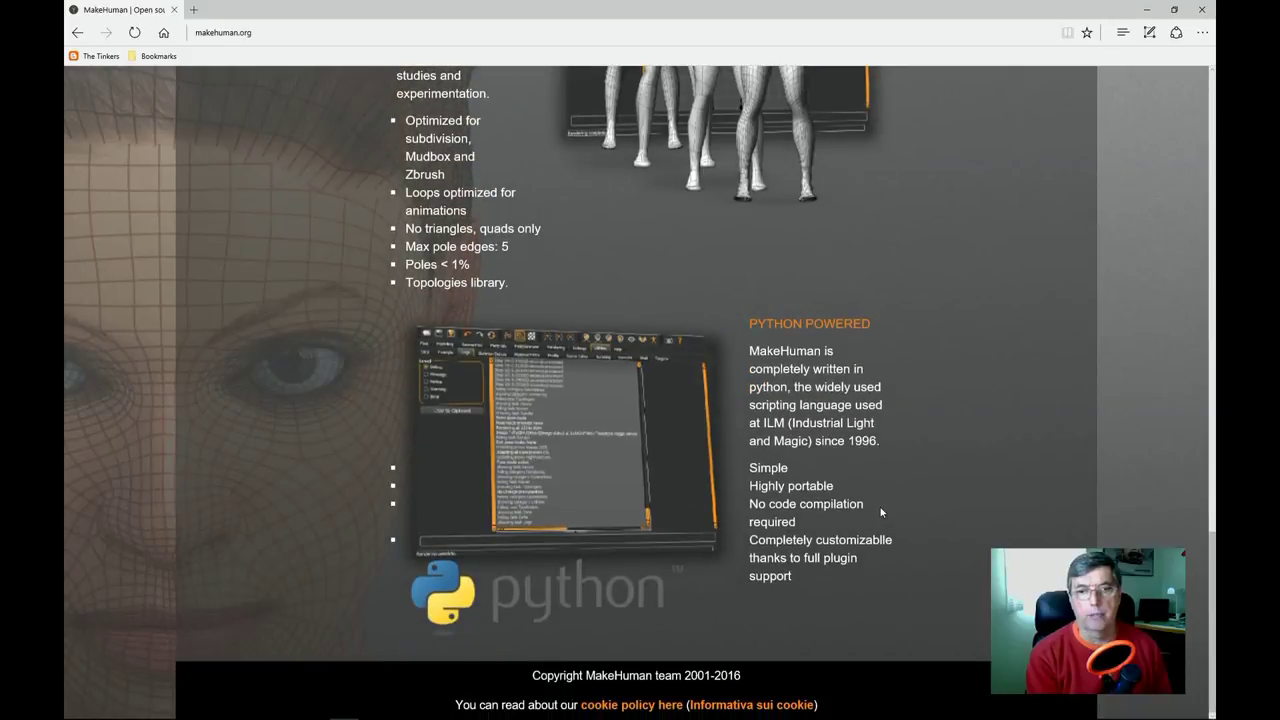
scroll(881, 512, "up", 15)
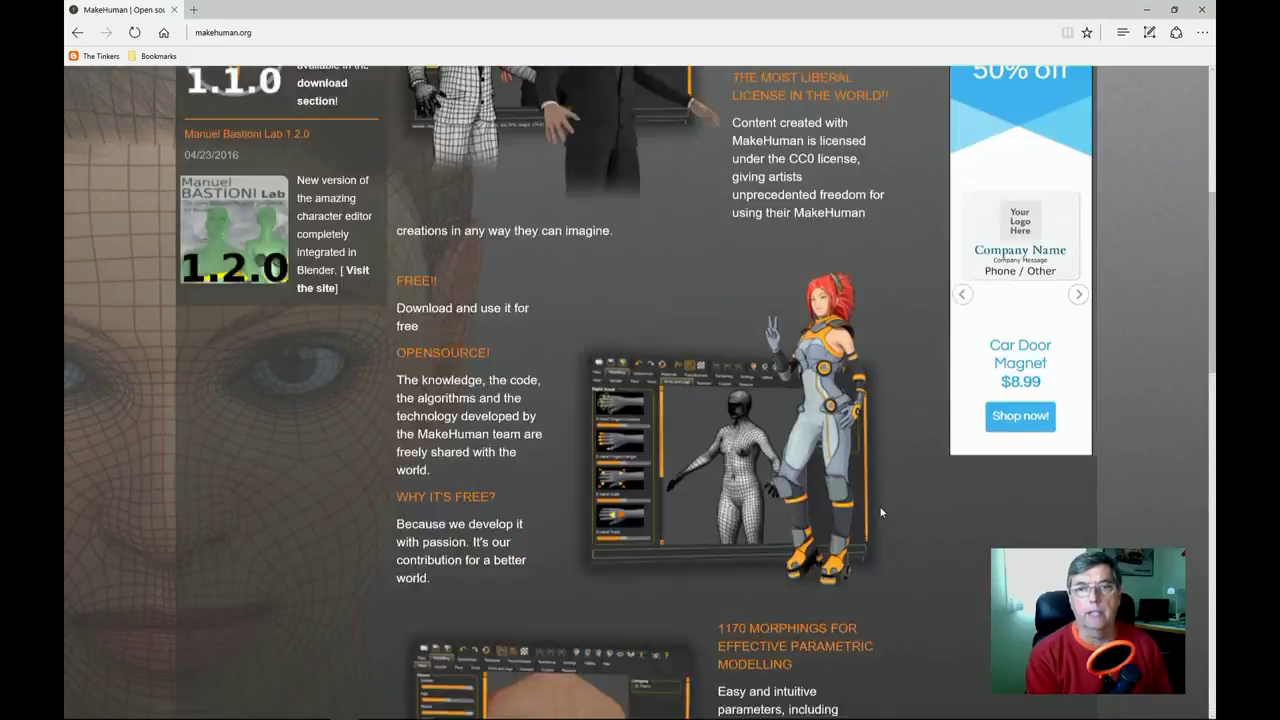
scroll(881, 512, "up", 2)
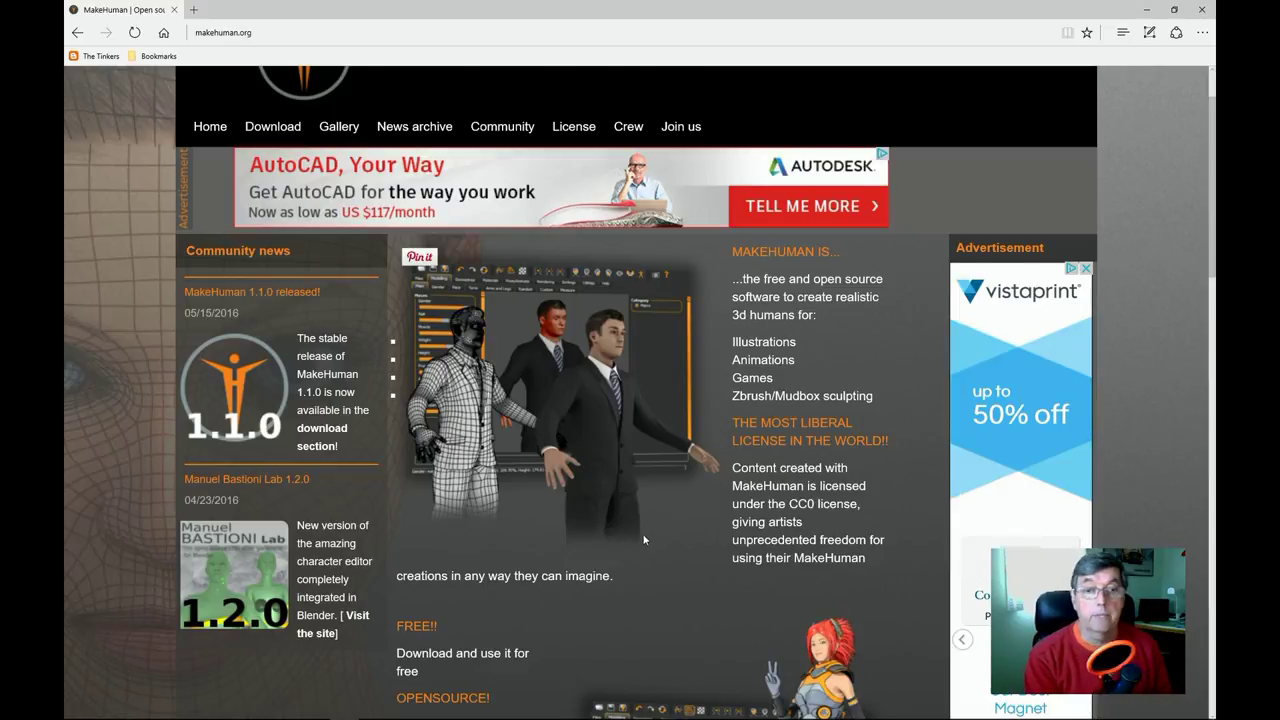
- Open the download page for the official stable release MakeHuman 1.1.0 from the home page's download link
scroll(643, 543, "down", 10)
scroll(613, 517, "up", 2)
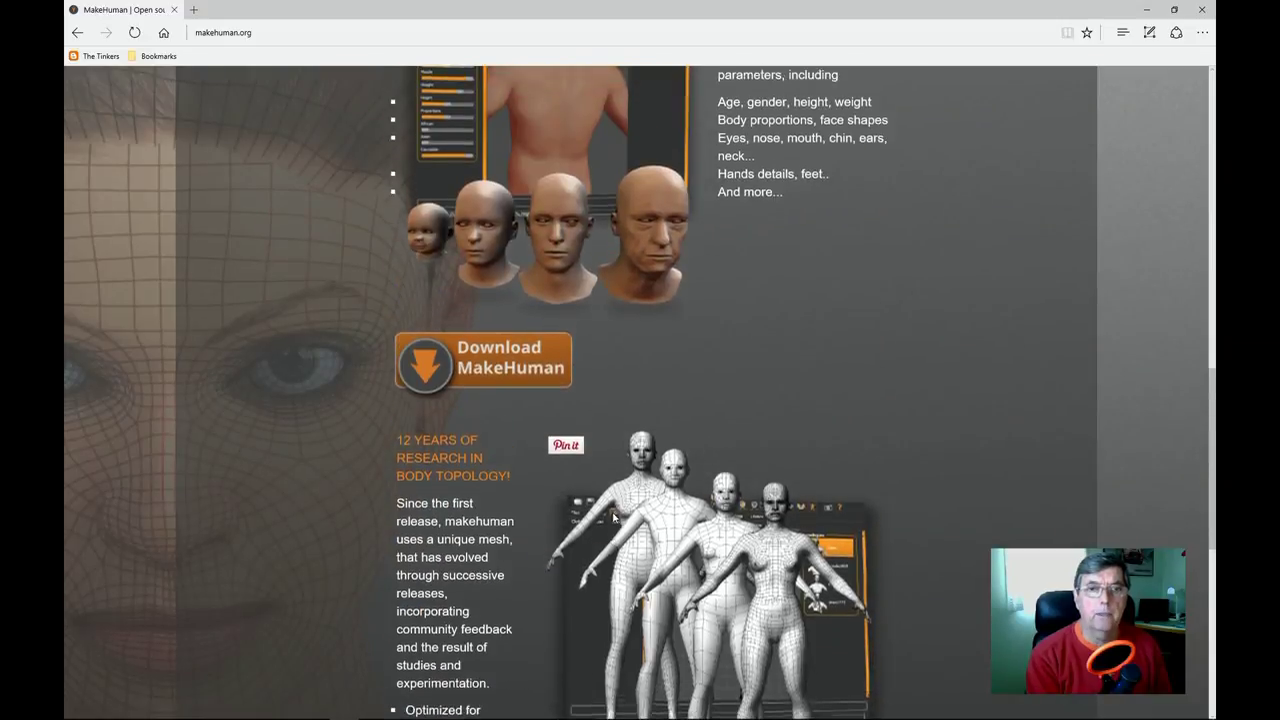
scroll(613, 517, "up", 1)
left_click(501, 468)
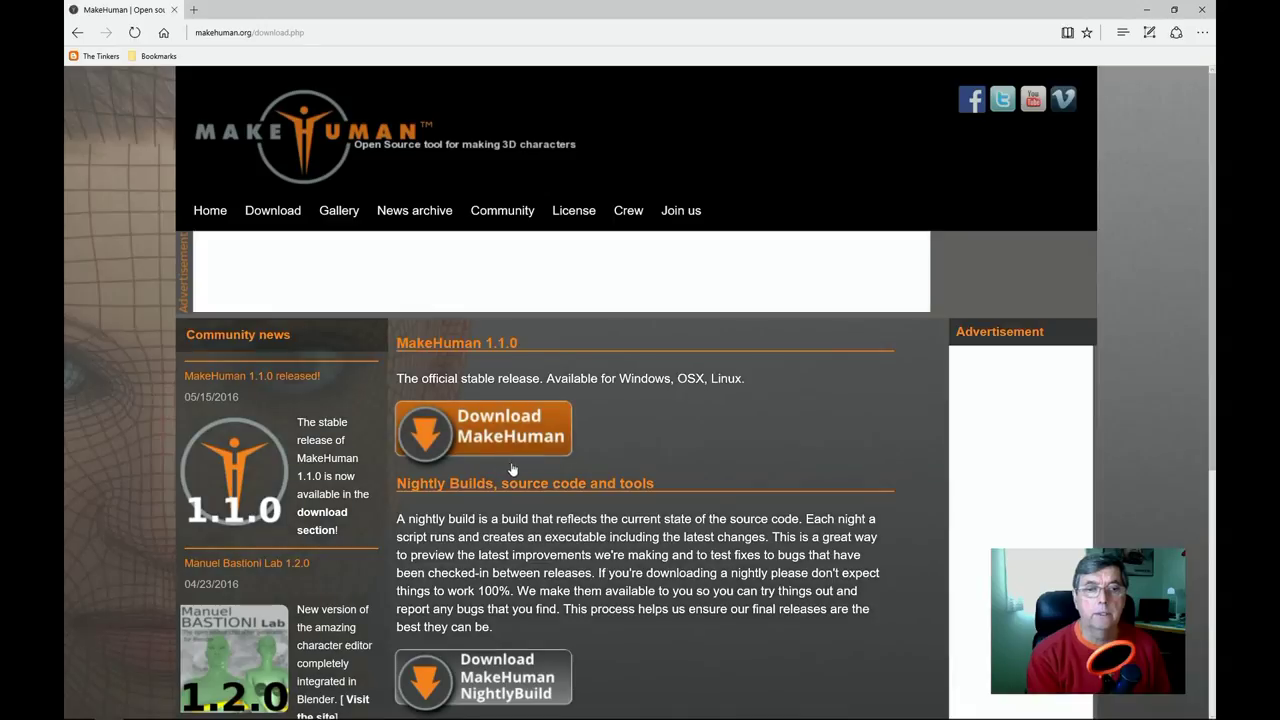
scroll(648, 446, "down", 2)
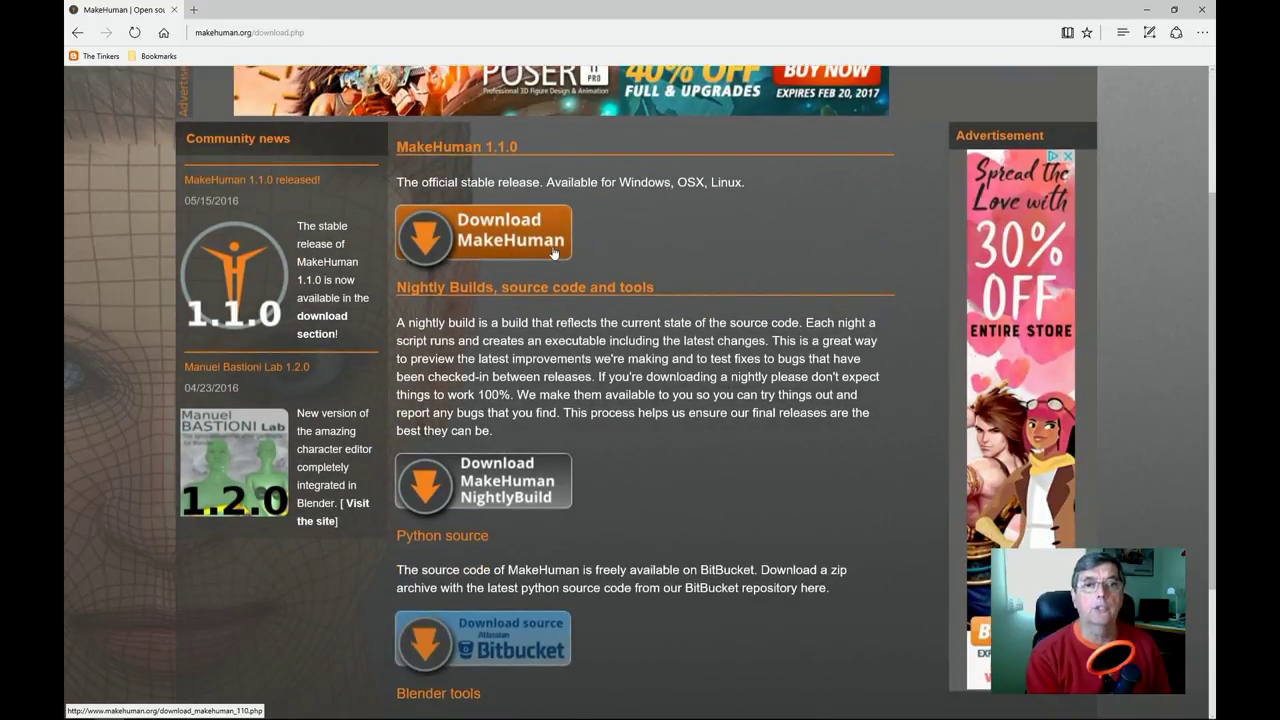
left_click(506, 240)
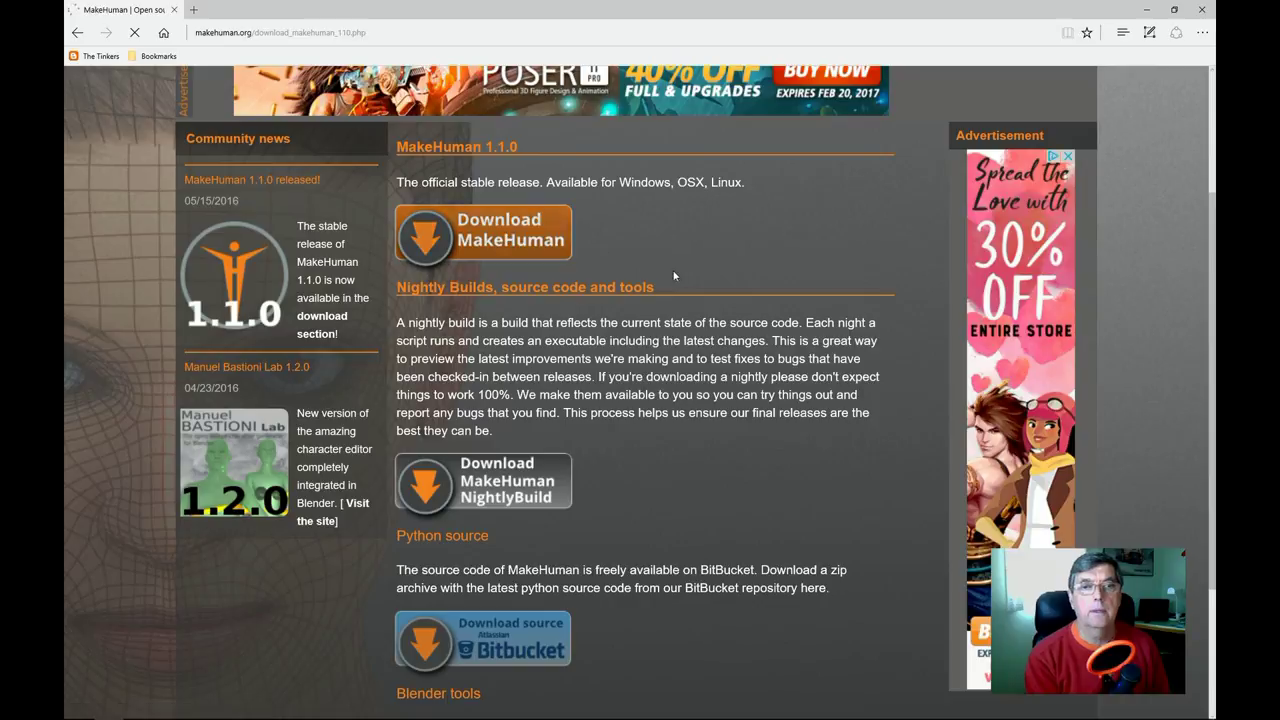
- Request the Windows zip package makehuman-1.1.0-win32.zip and cancel the download at the save prompt
scroll(726, 405, "down", 1)
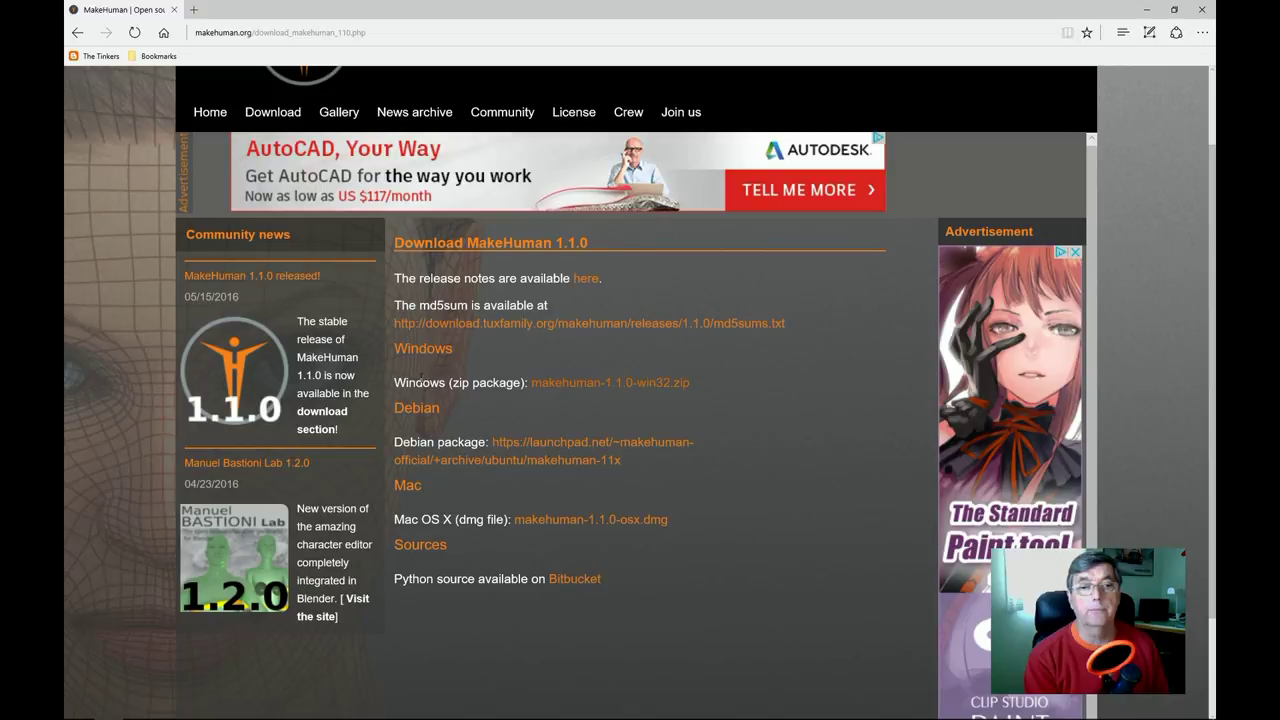
left_click(588, 388)
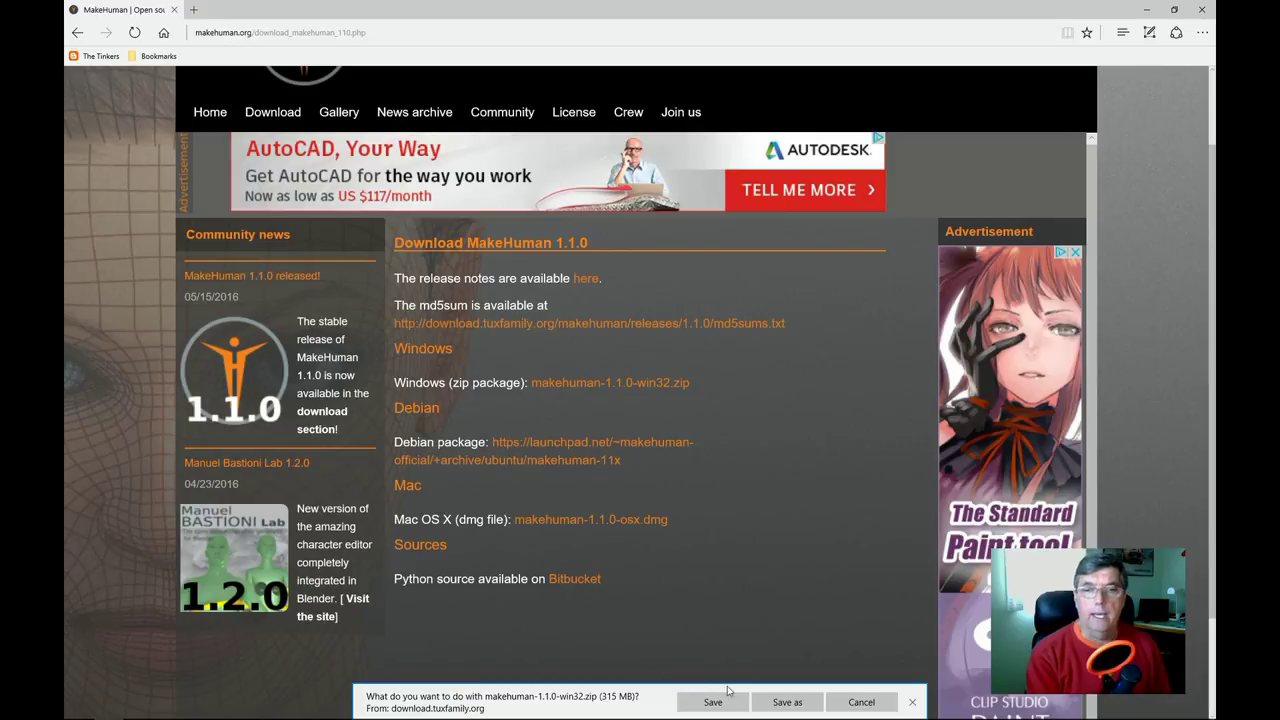
left_click(866, 703)
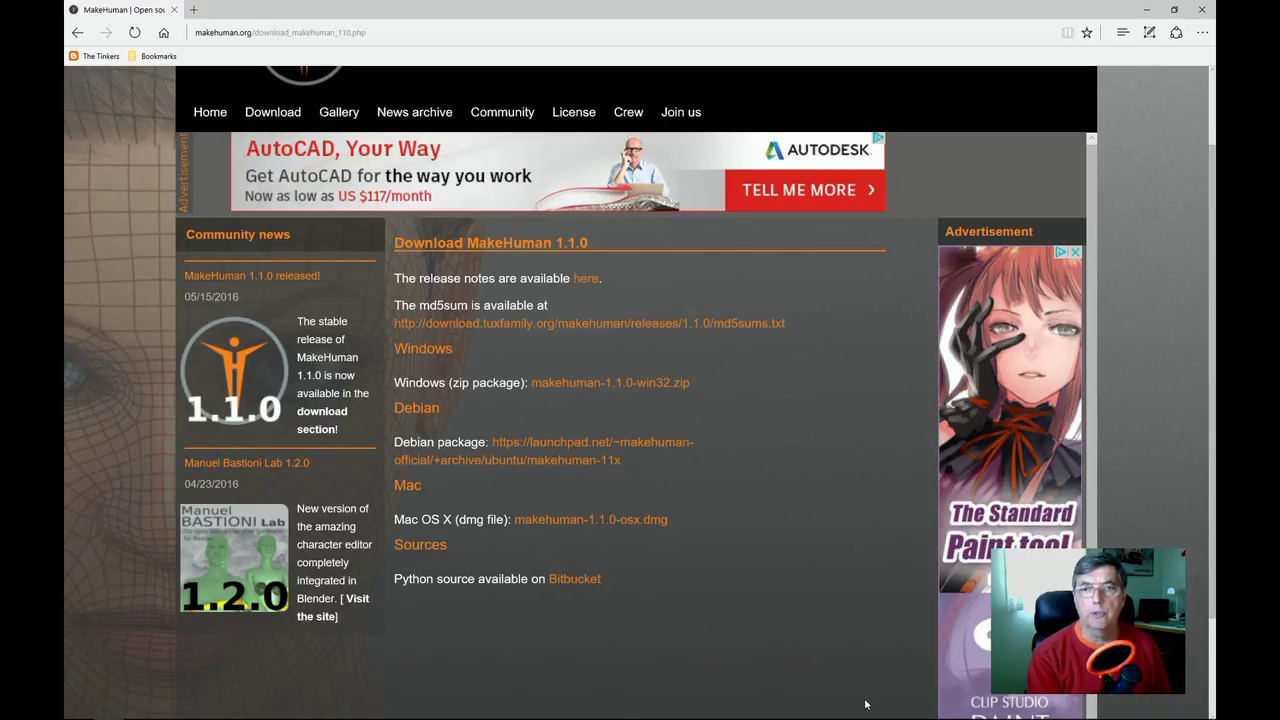
- Minimize the browser, switch to File Explorer and select makehuman-1.1.0-win32.zip in the Downloads folder
left_click(1147, 10)
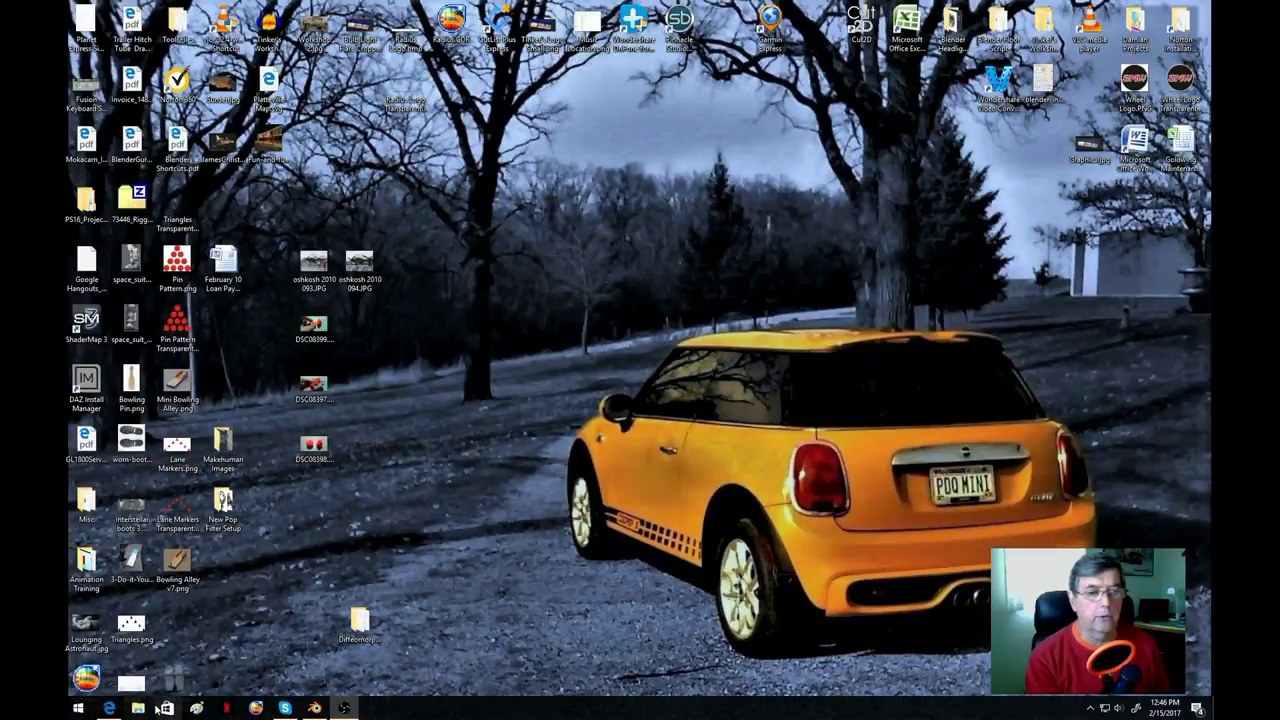
left_click(140, 708)
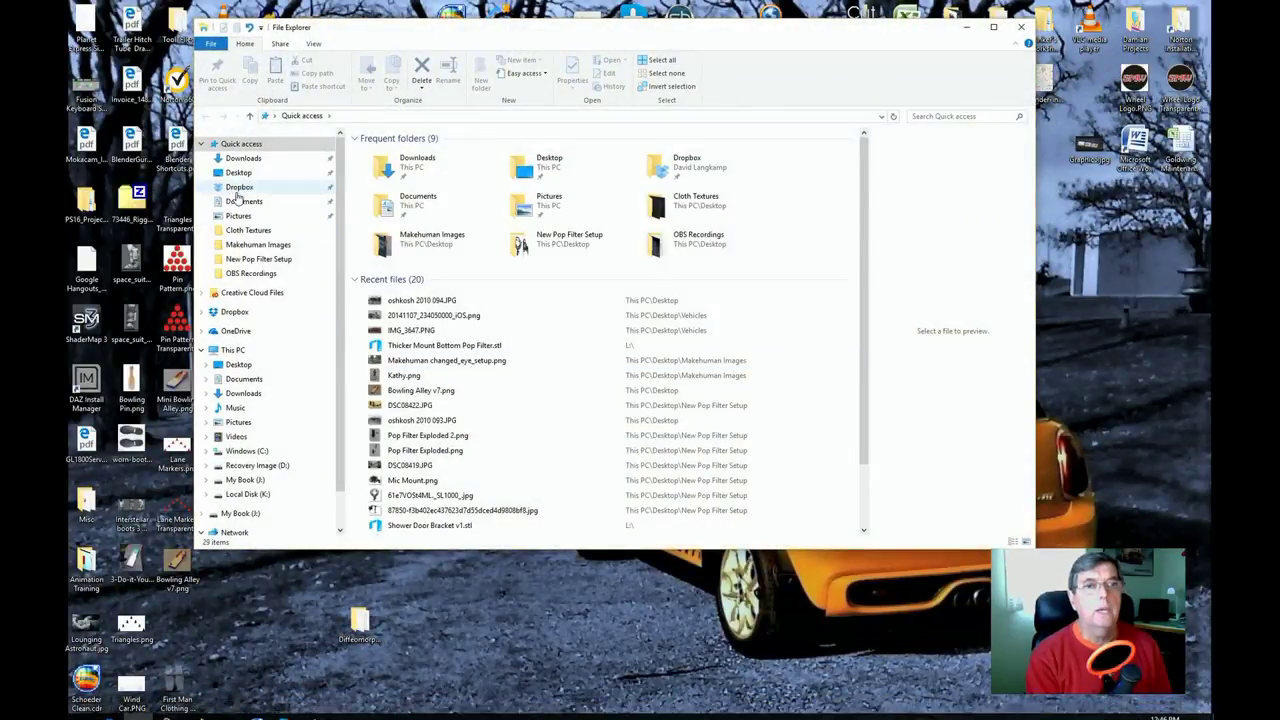
left_click(240, 159)
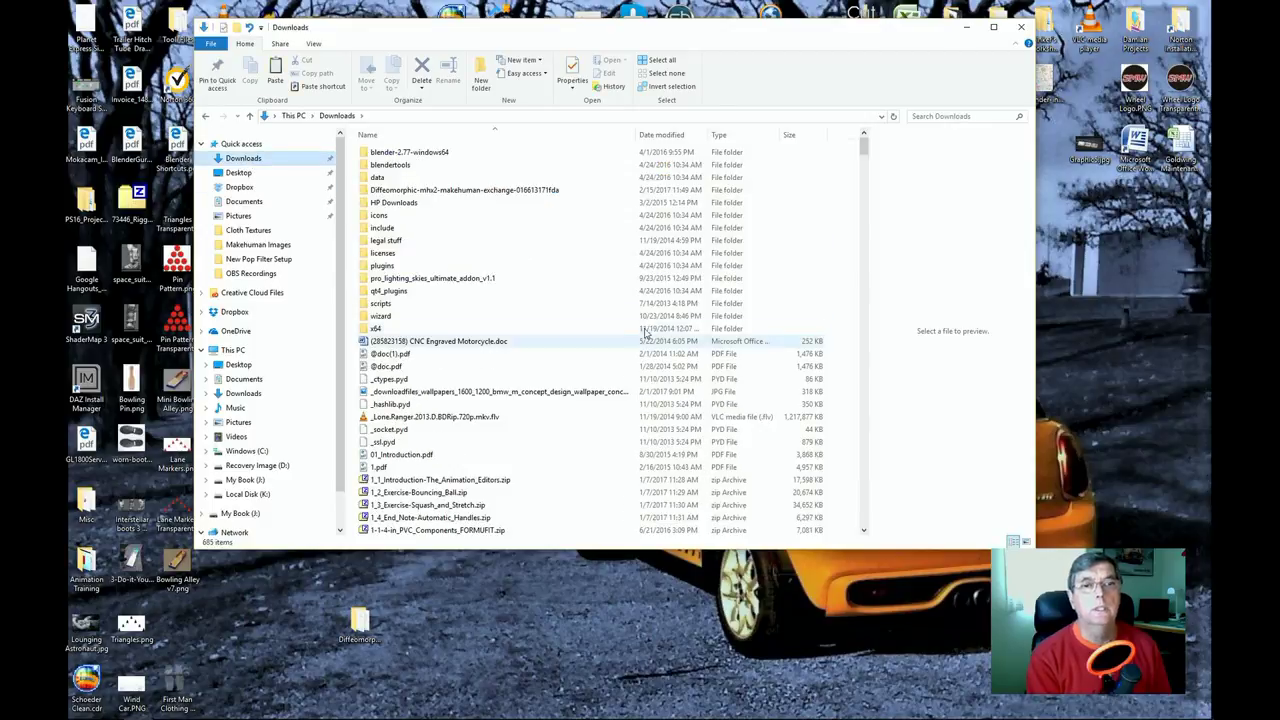
left_click_drag(864, 146, 840, 382)
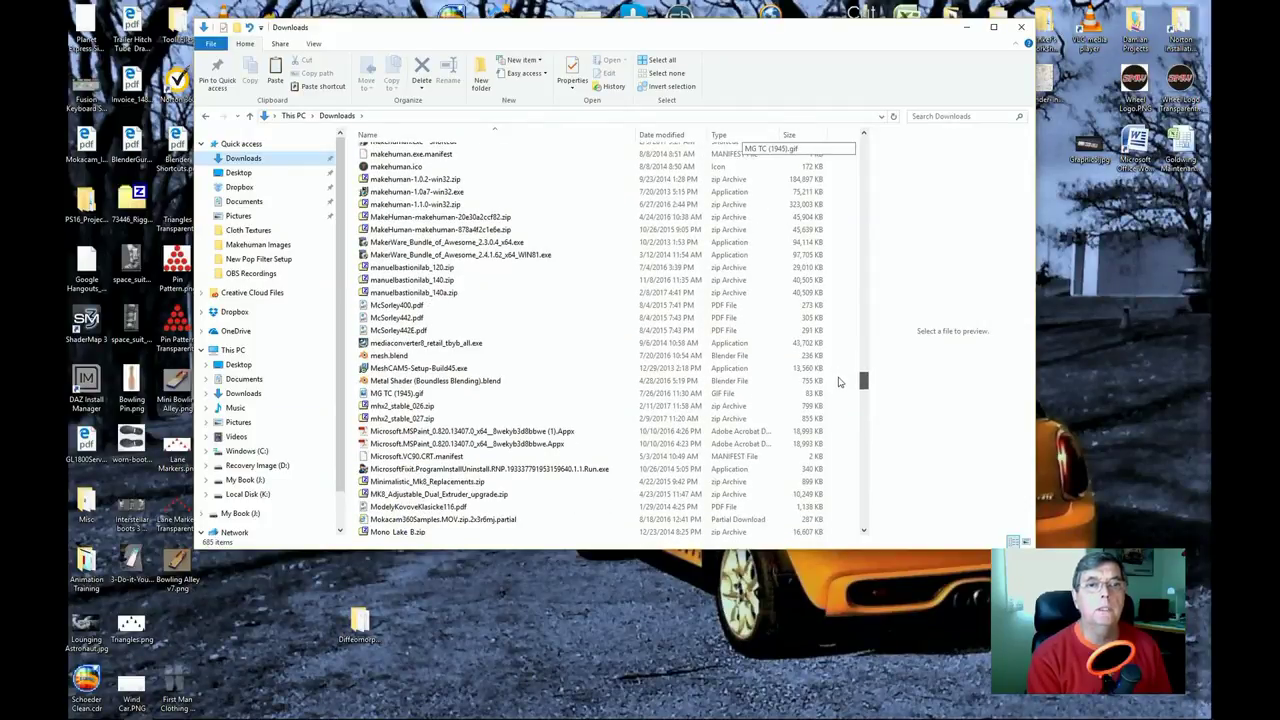
left_click_drag(415, 205, 487, 213)
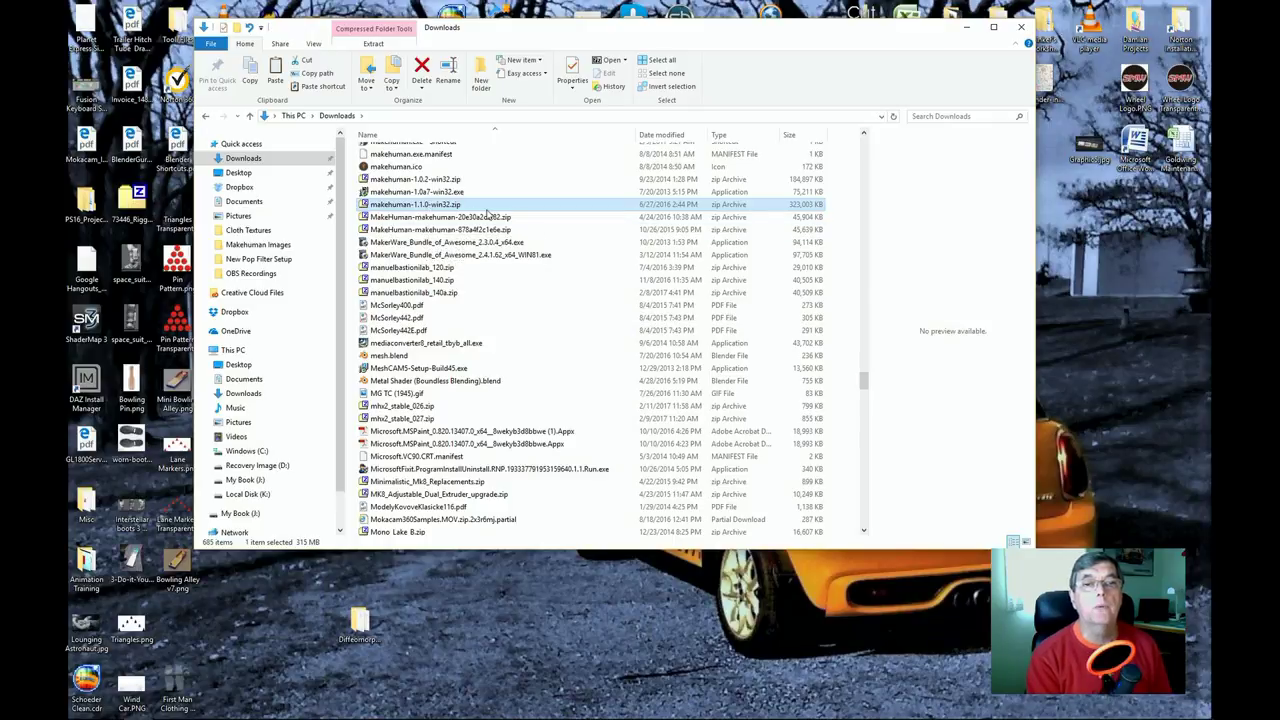
- Look at the 7-Zip extraction options for makehuman-1.1.0-win32.zip and dismiss them without extracting
right_click(446, 205)
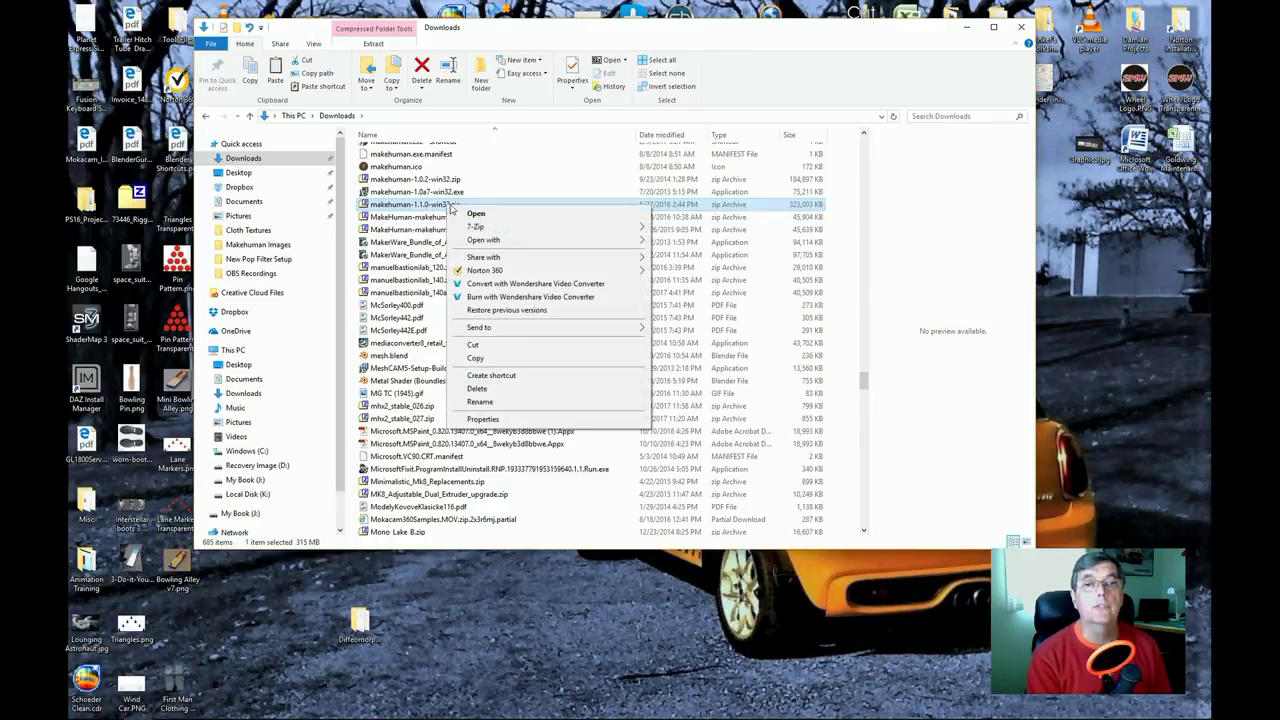
mouse_move(493, 232)
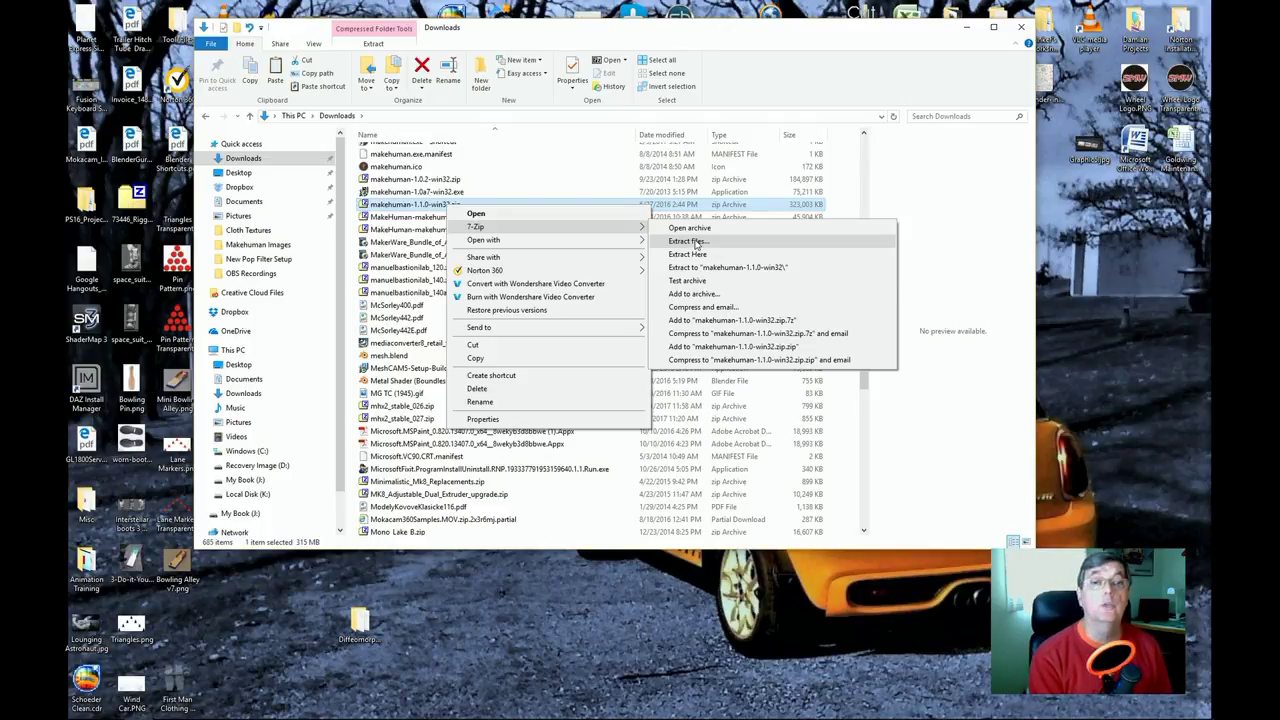
left_click(540, 155)
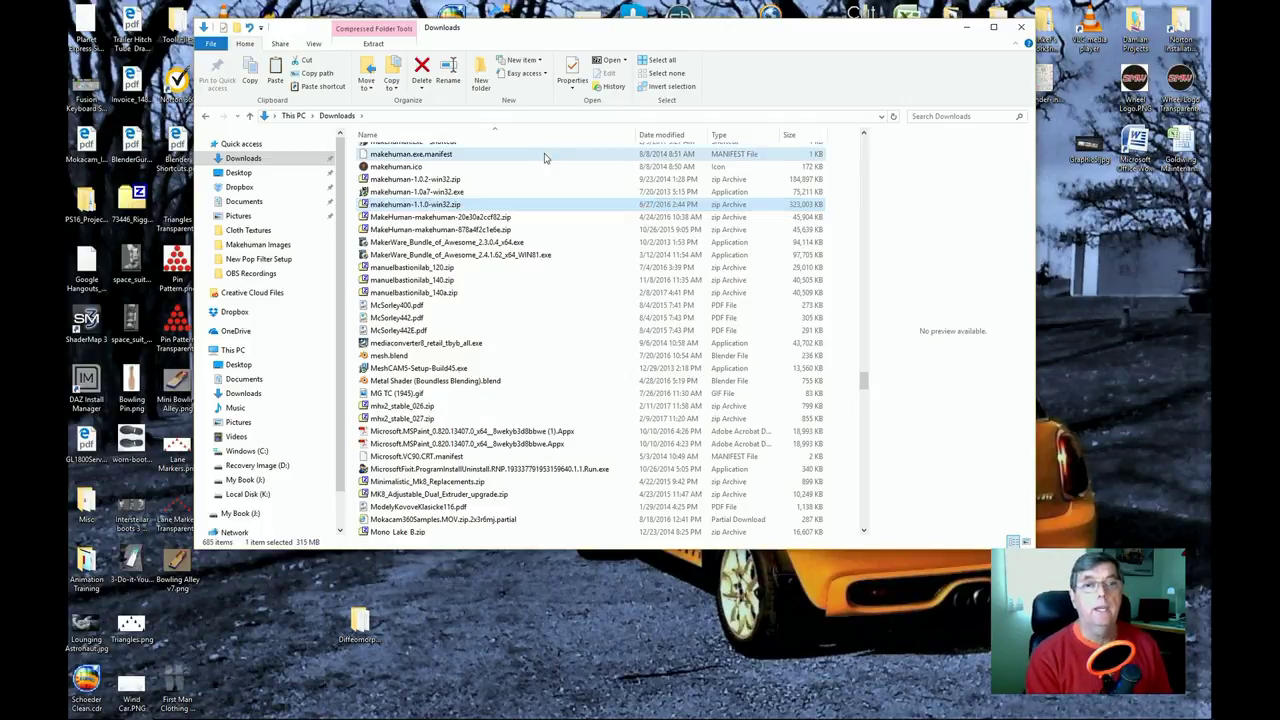
- Open the Makehuman folder on Local Disk (K:), check its blendertools subfolder and return to the Makehuman folder
left_click(247, 495)
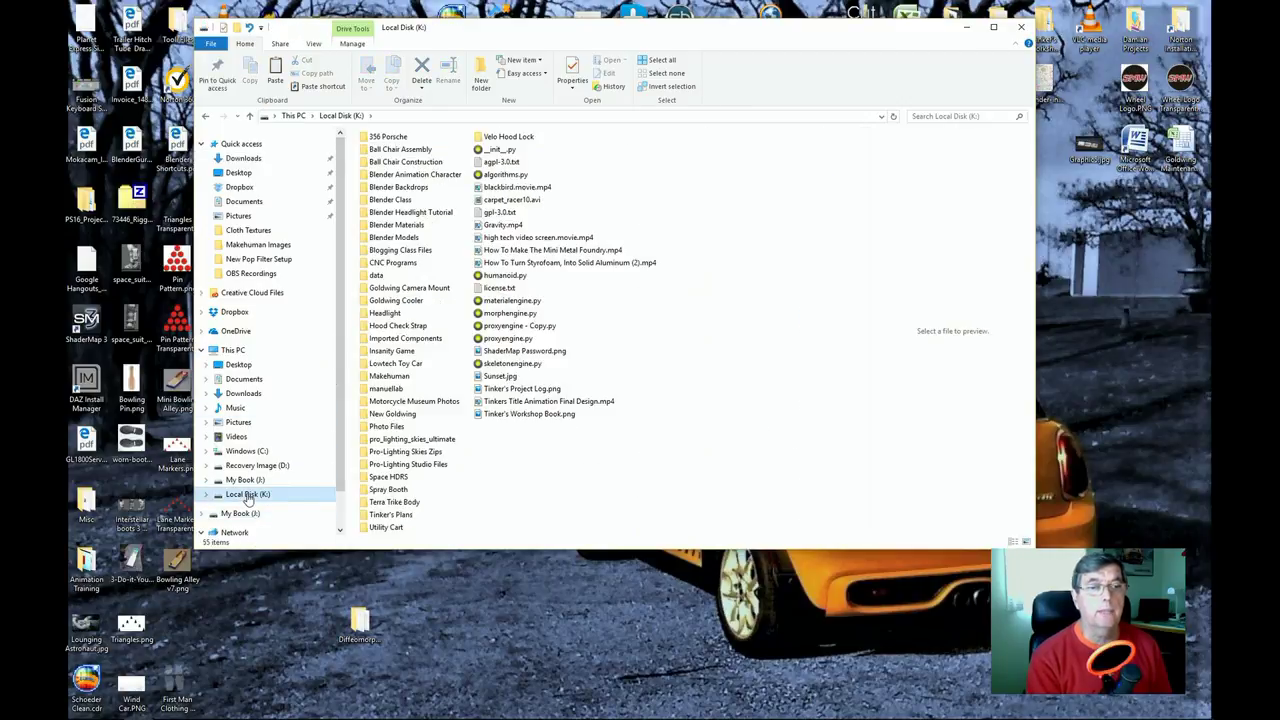
left_click(390, 377)
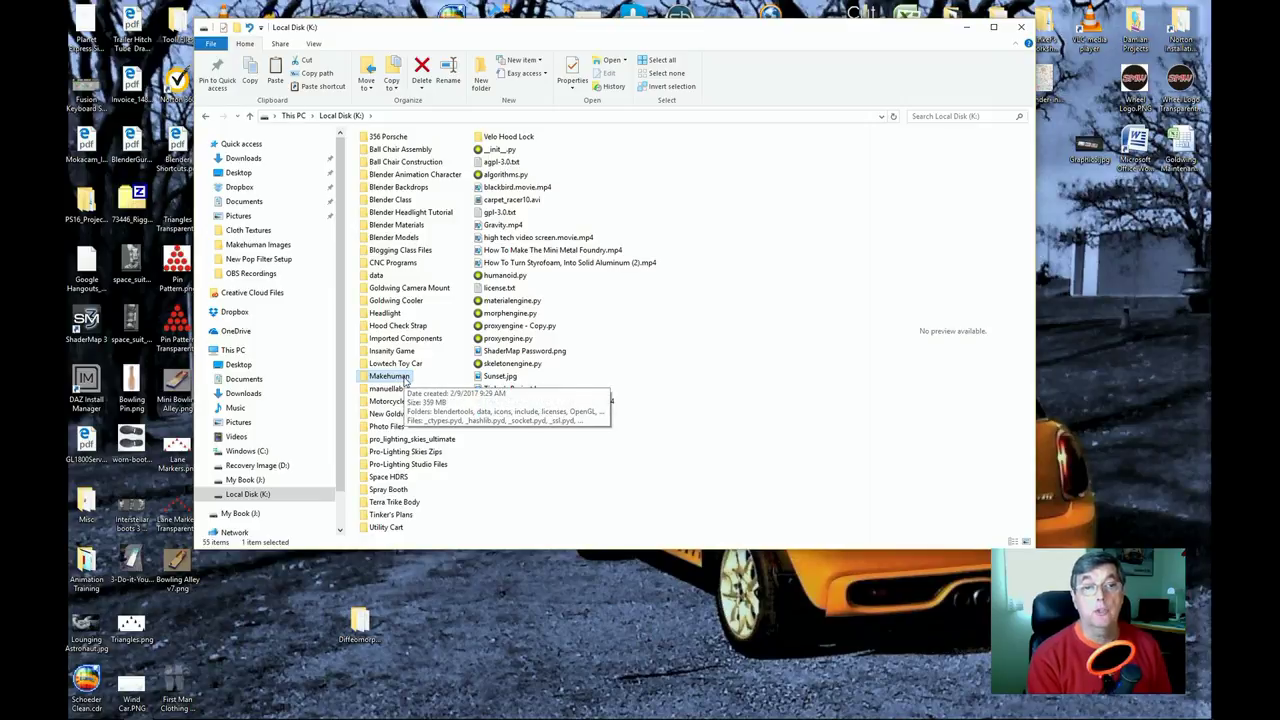
double_click(405, 381)
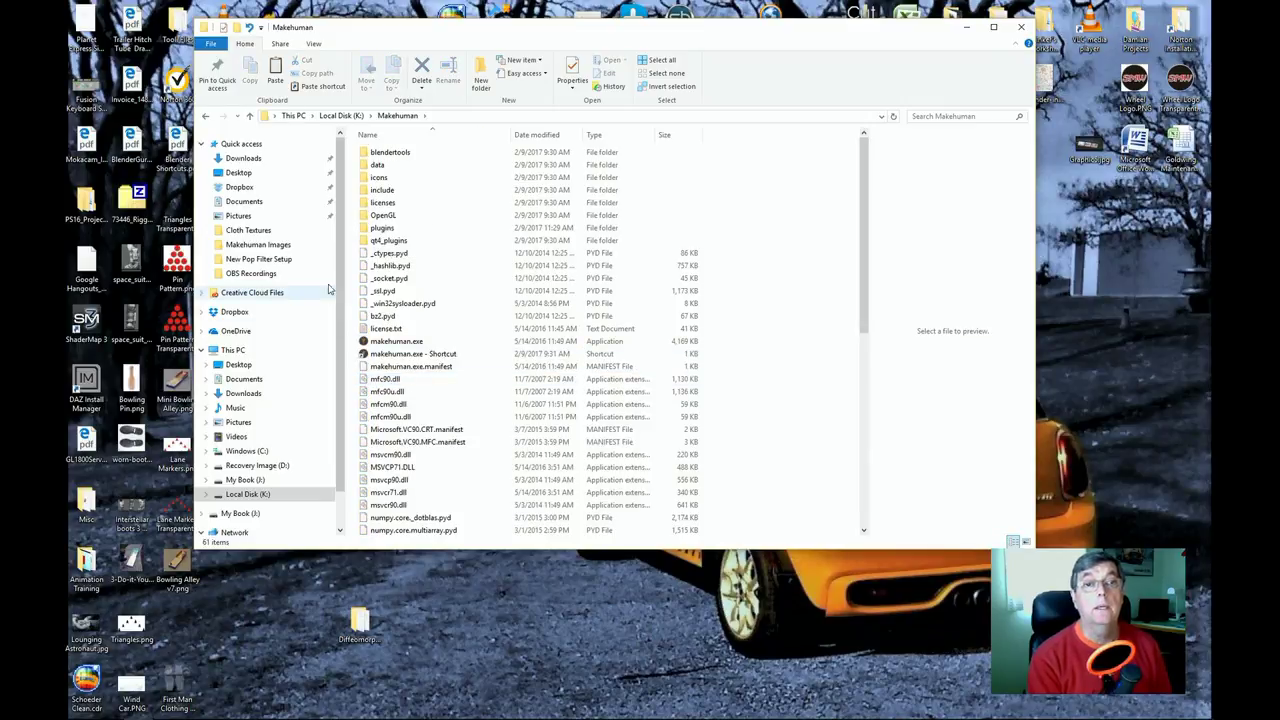
double_click(403, 155)
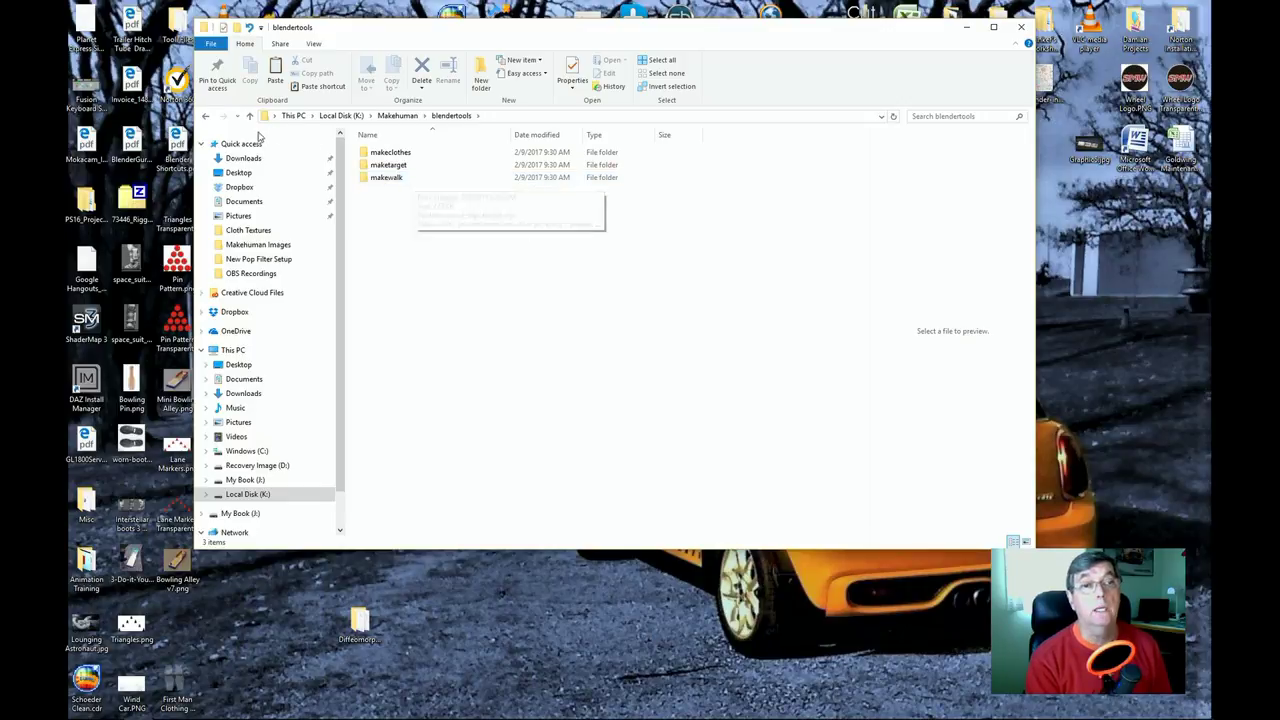
left_click(205, 116)
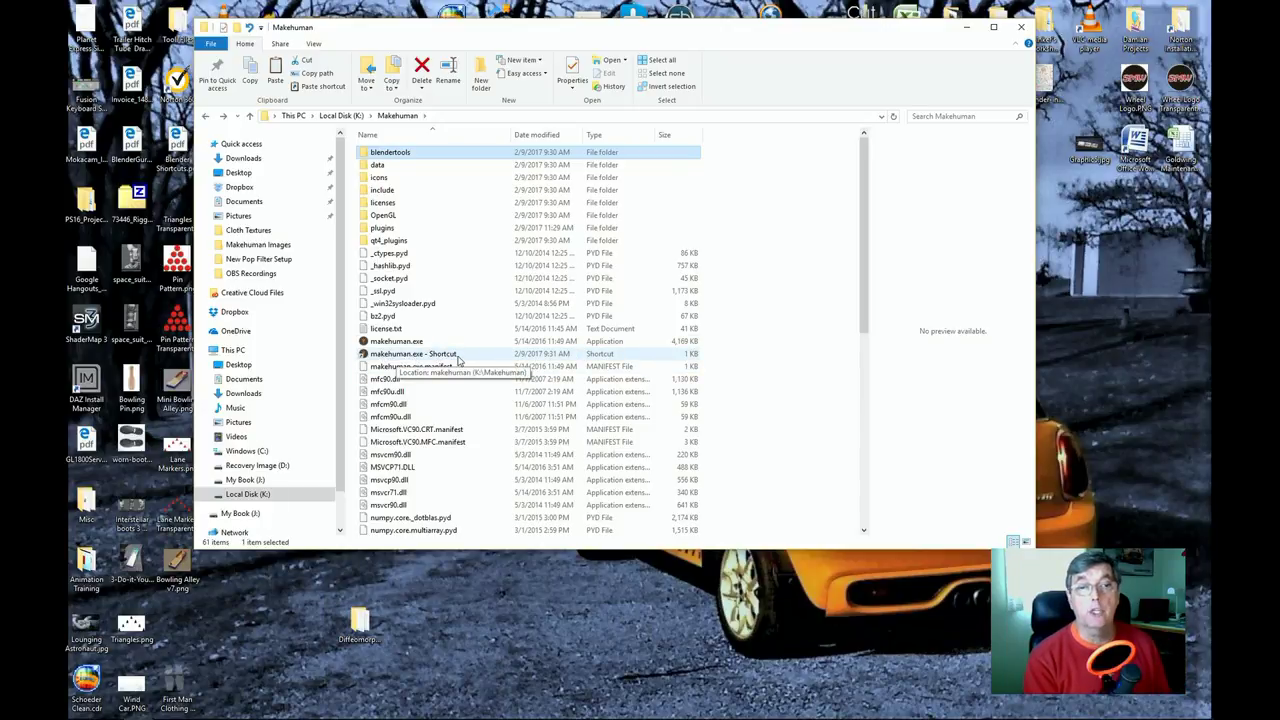
- Look at the option for creating a shortcut to makehuman.exe and dismiss it
left_click(414, 345)
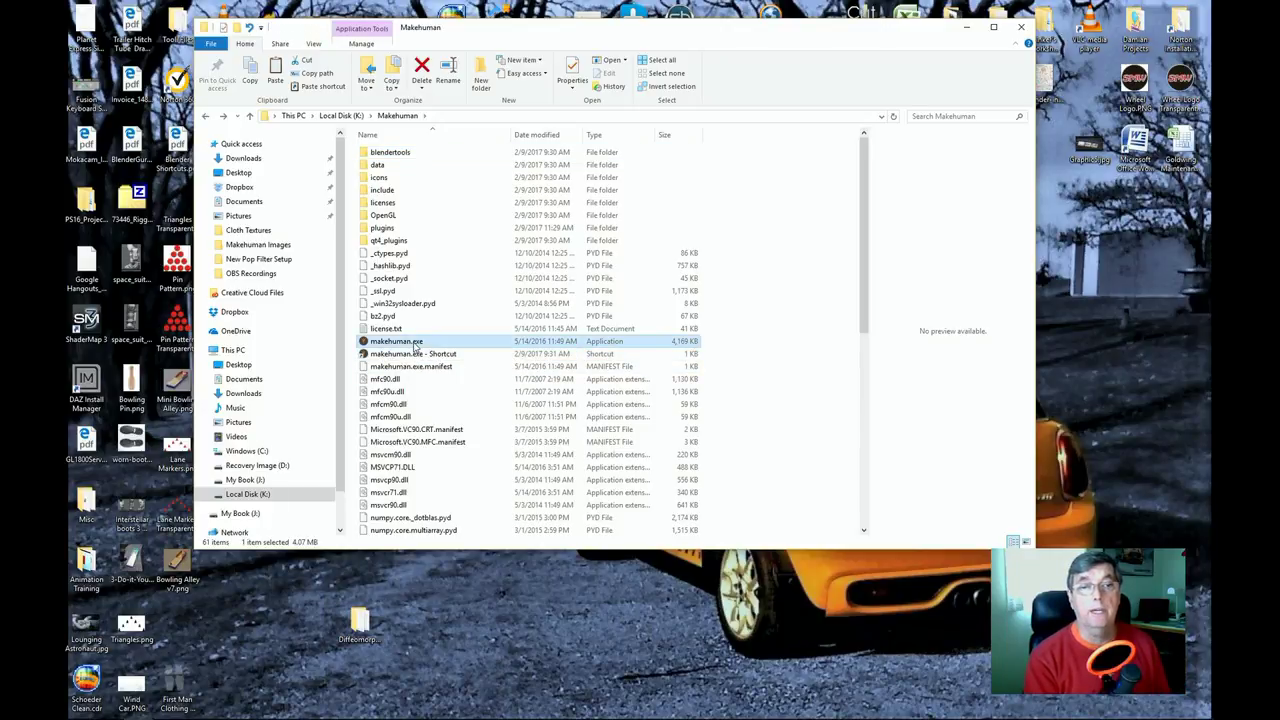
right_click(415, 345)
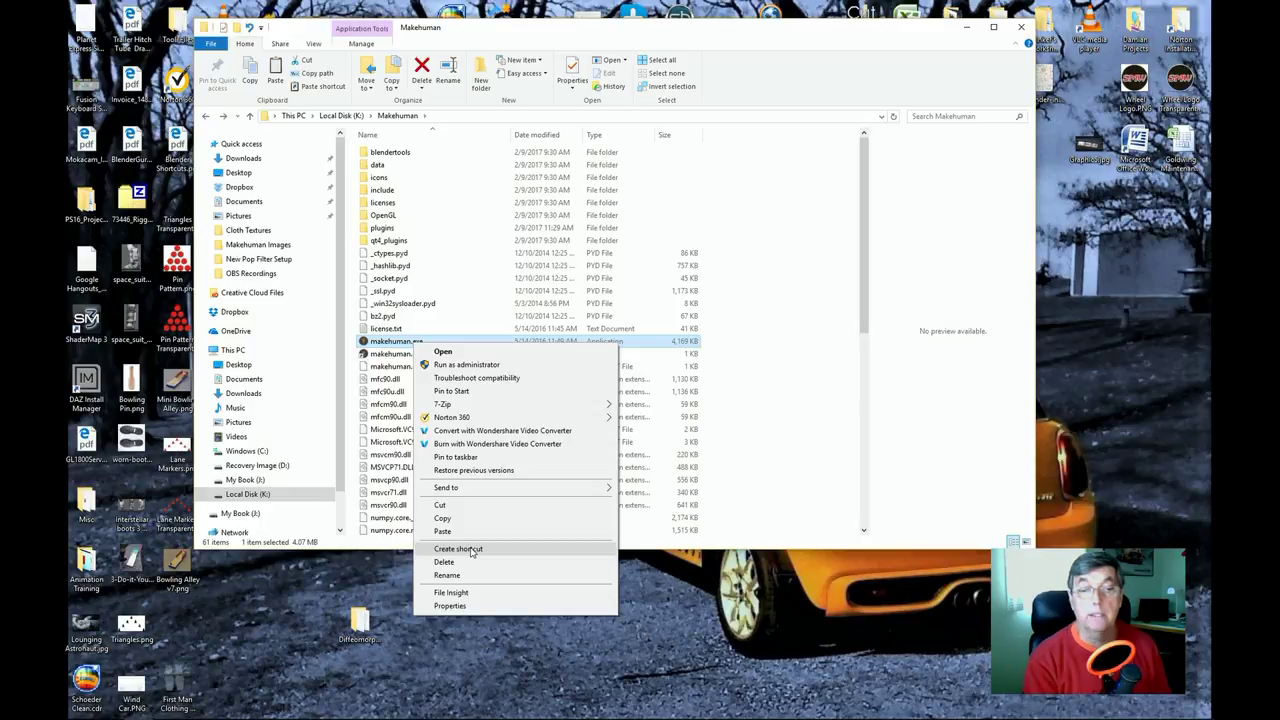
key("s")
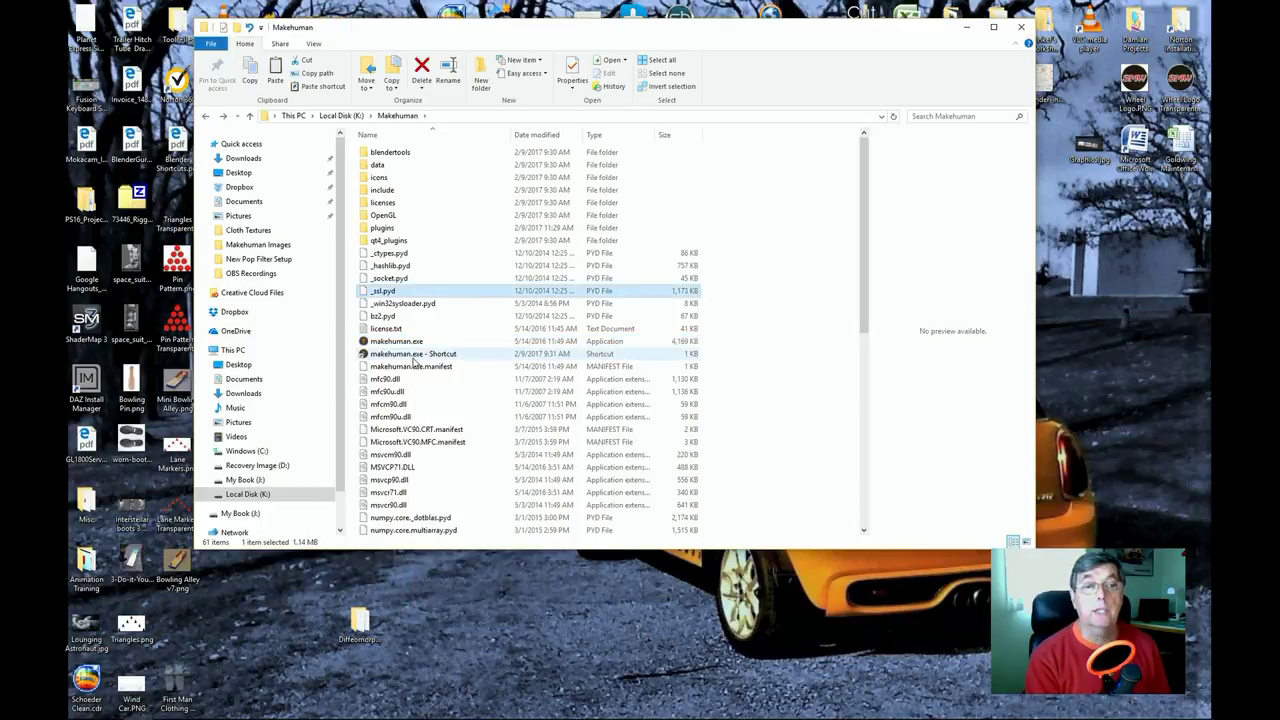
- Try to copy the makehuman.exe shortcut from the Makehuman folder to the desktop
left_click(417, 358)
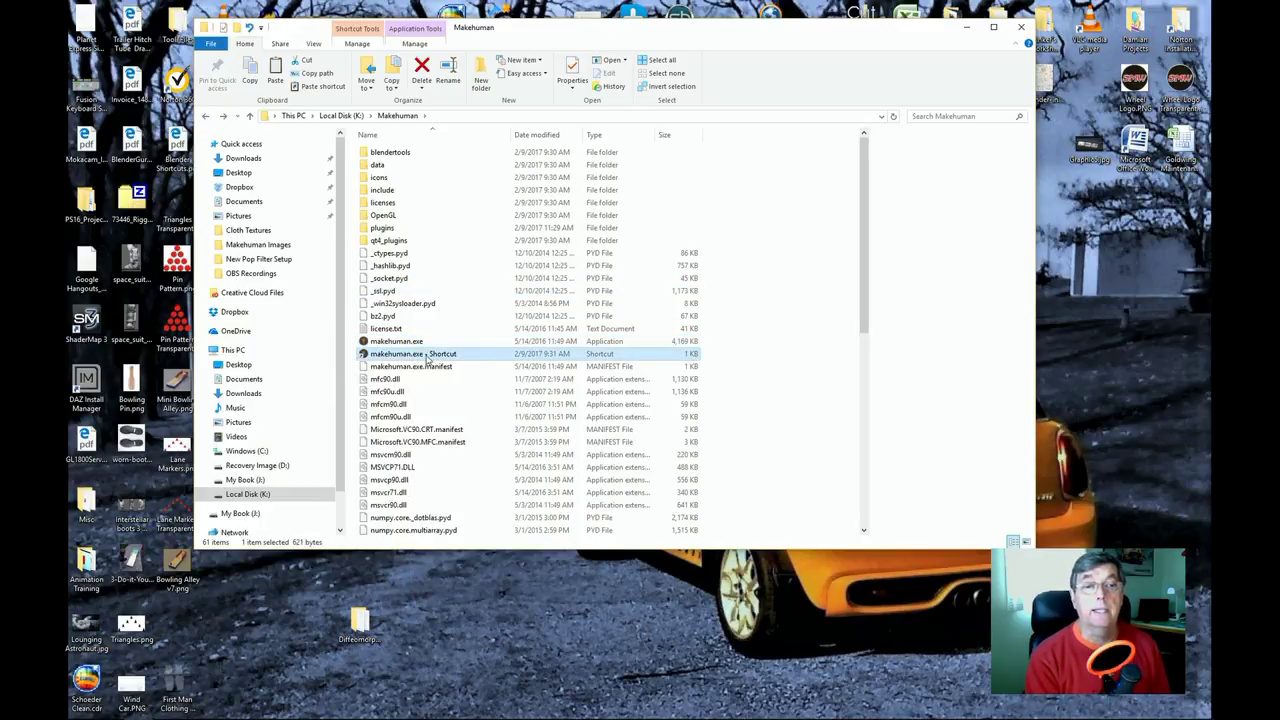
left_click_drag(427, 356, 457, 638)
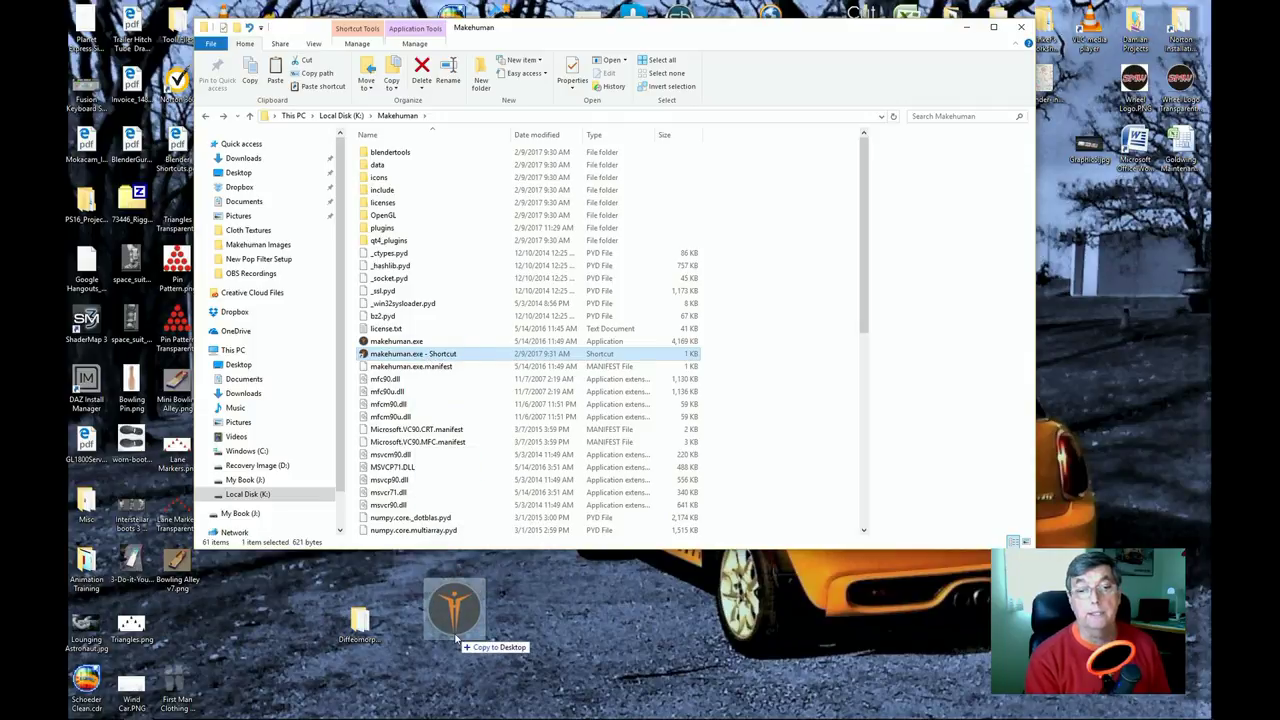
left_click_drag(457, 638, 432, 345)
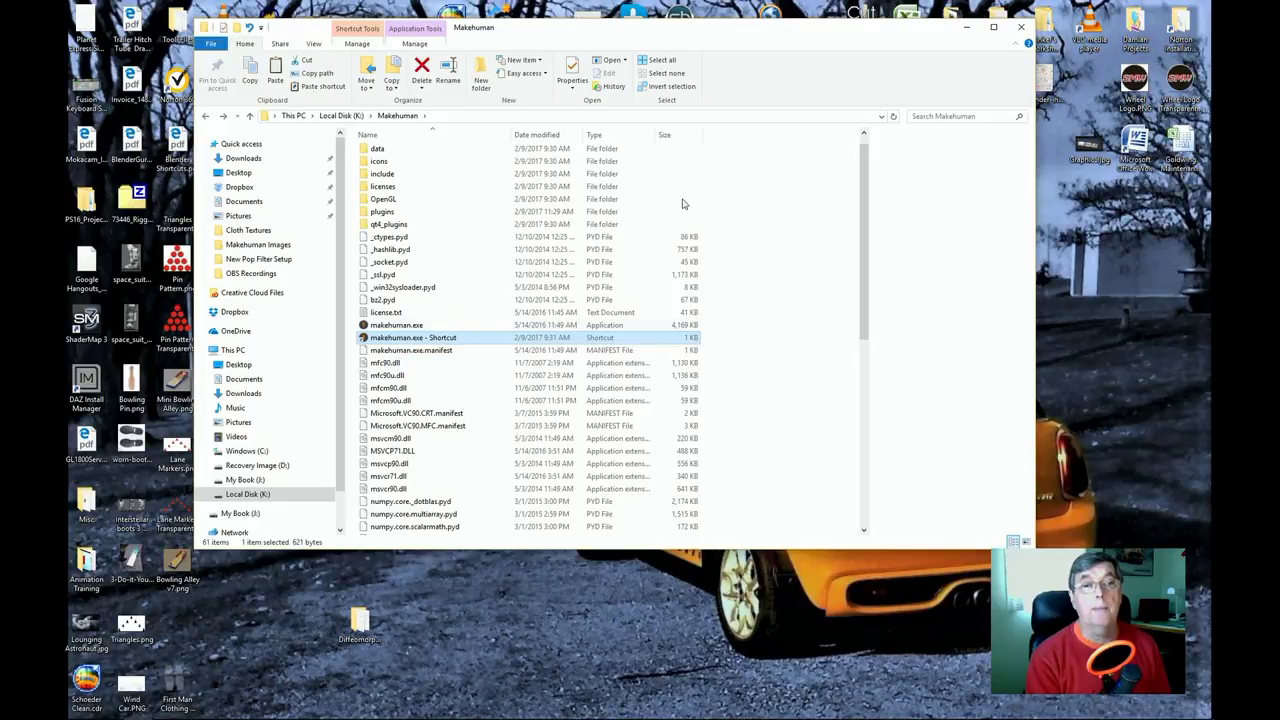
- Close the Makehuman folder, switch to MakeHuman and load the saved Kathy model so the full figure can be inspected
left_click(1021, 27)
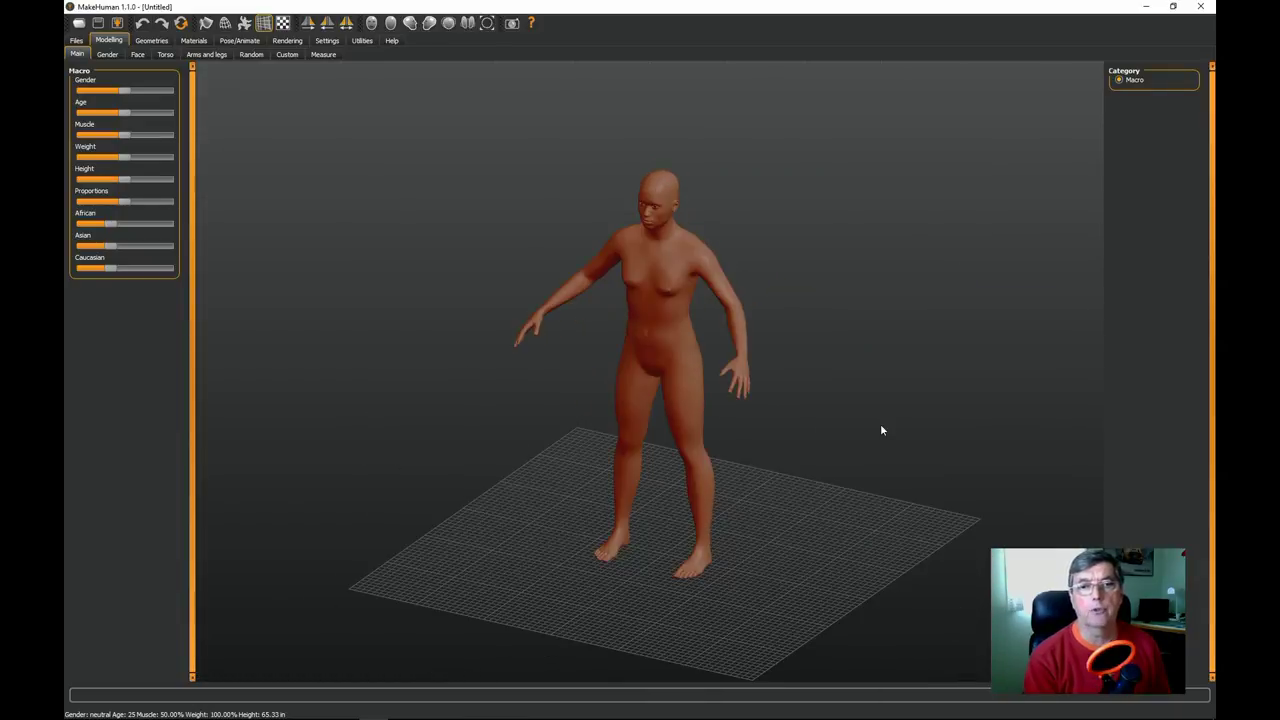
left_click(78, 23)
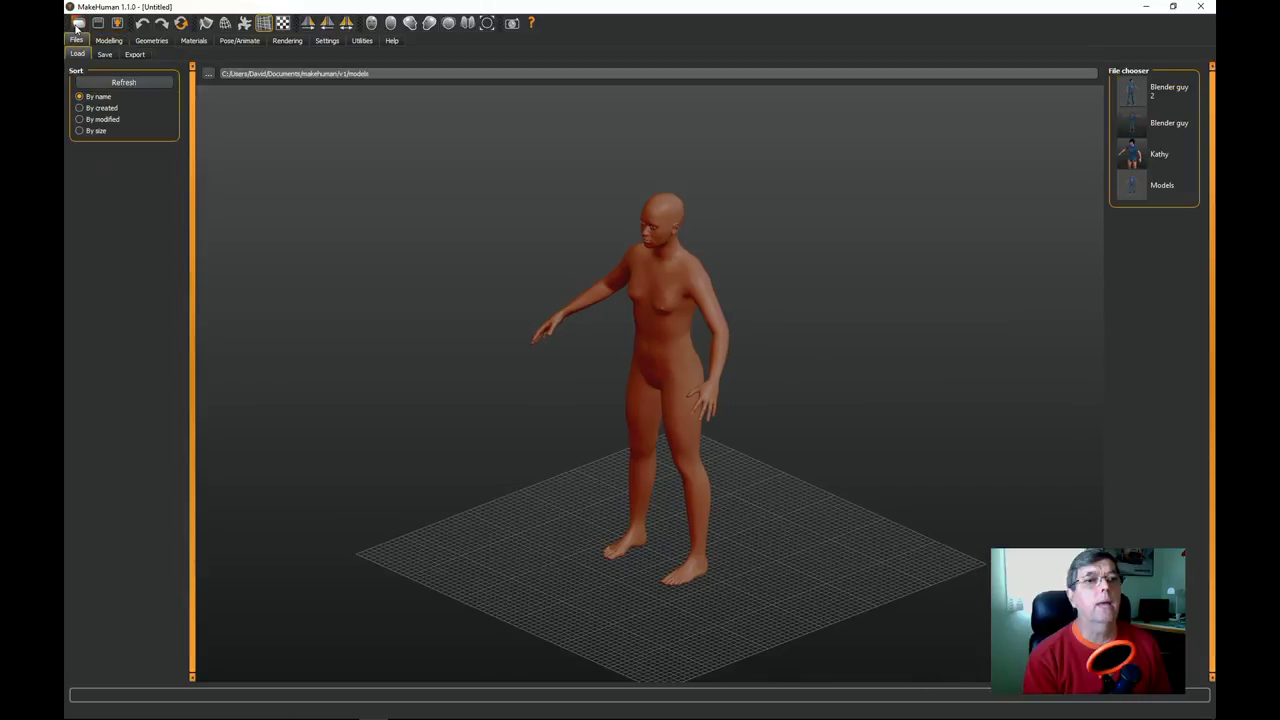
left_click(1137, 153)
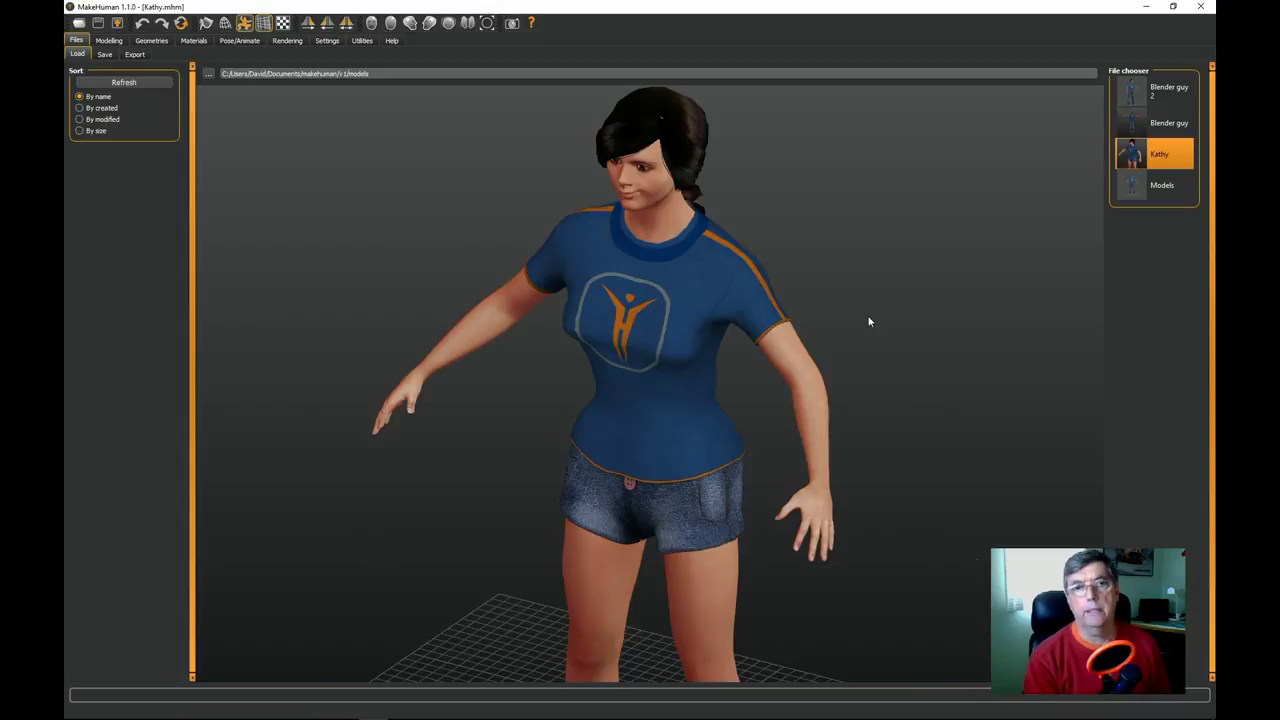
scroll(866, 323, "down", 5)
mouse_move(861, 327)
left_mouse_down()
mouse_move(857, 349)
mouse_move(763, 340)
mouse_move(880, 343)
mouse_move(862, 344)
left_mouse_up()
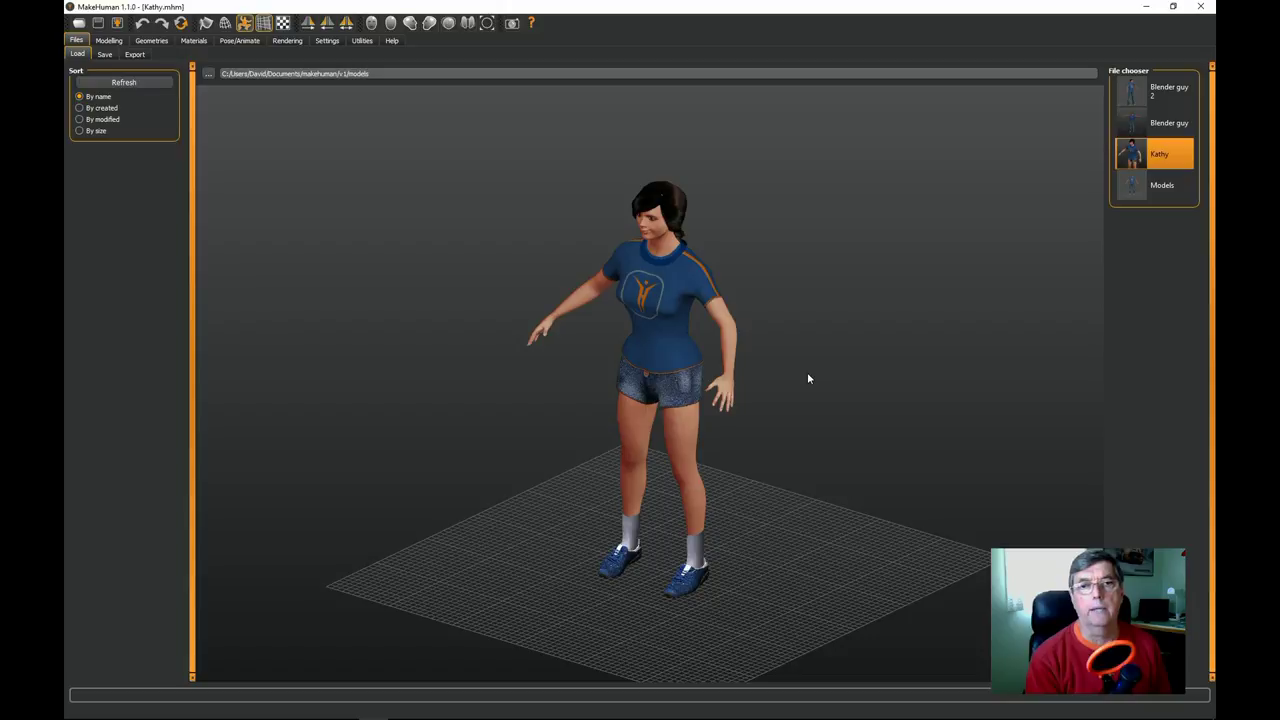
scroll(807, 411, "up", 3)
scroll(807, 411, "down", 3)
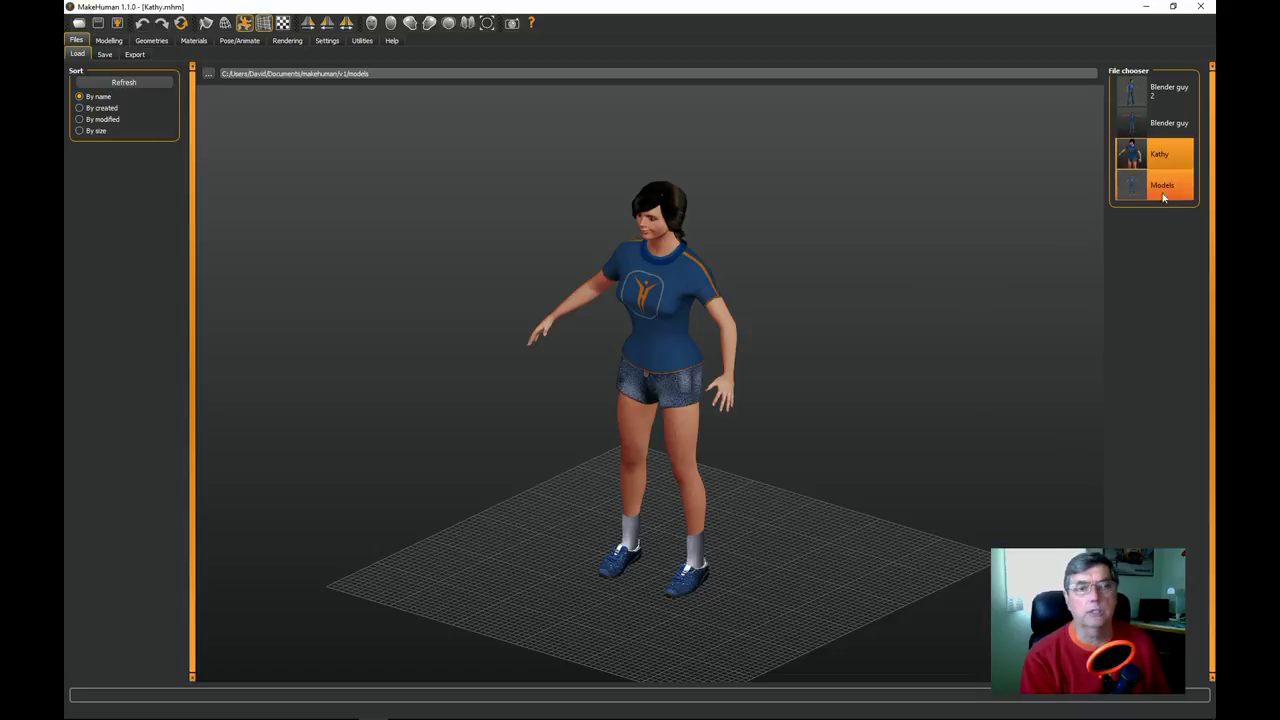
- Switch to the Edge browser and open the bookmarked Mhx2 - MakeHuman eXchange downloads page on Bitbucket
left_click(1149, 8)
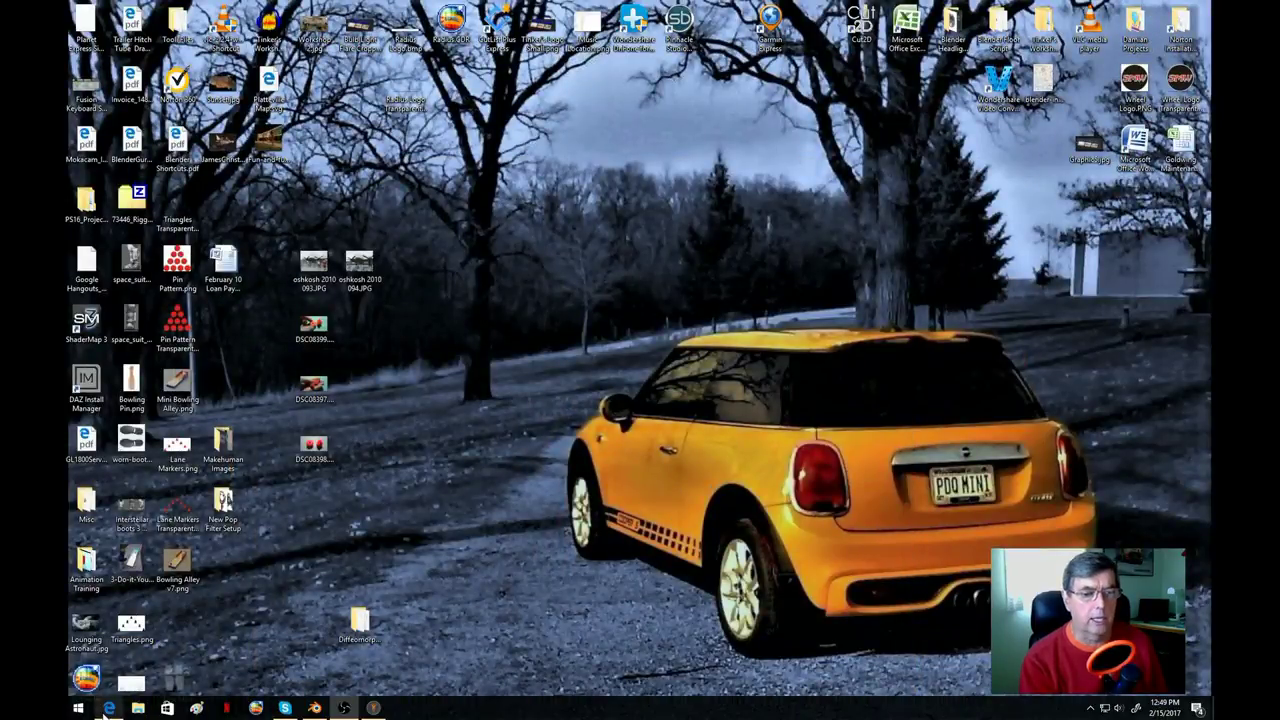
left_click(108, 710)
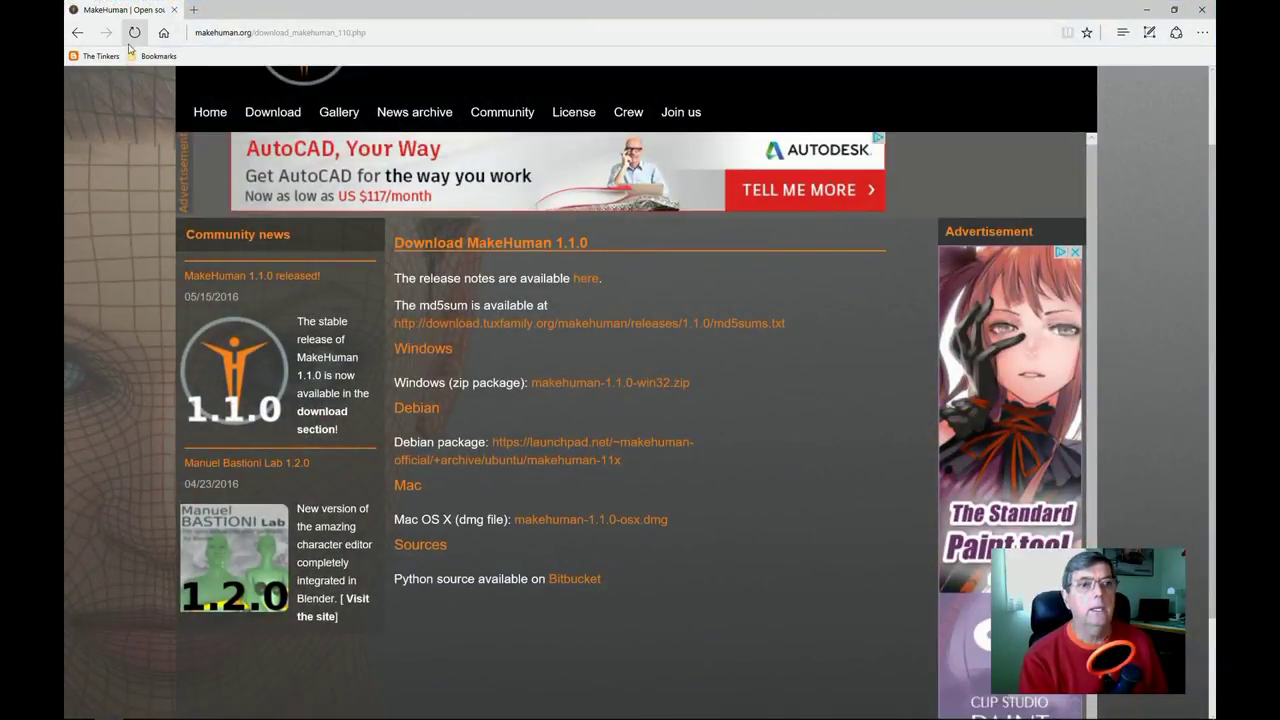
left_click(140, 60)
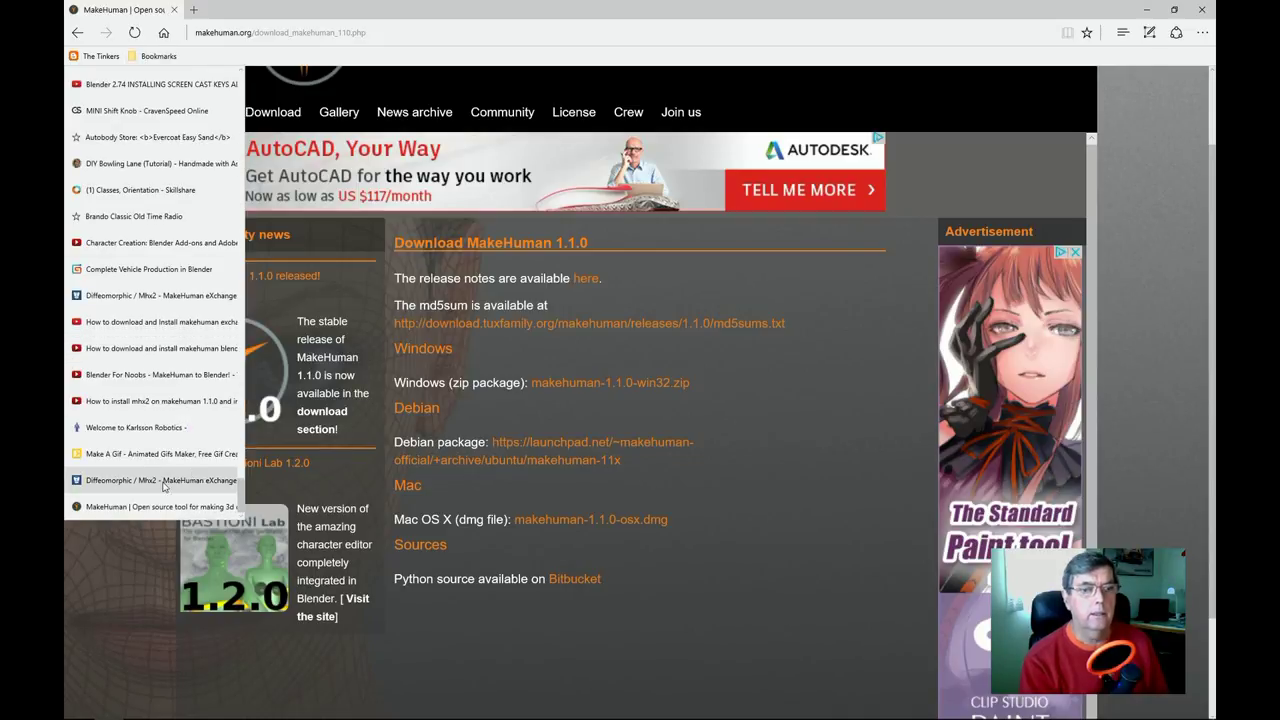
left_click(131, 481)
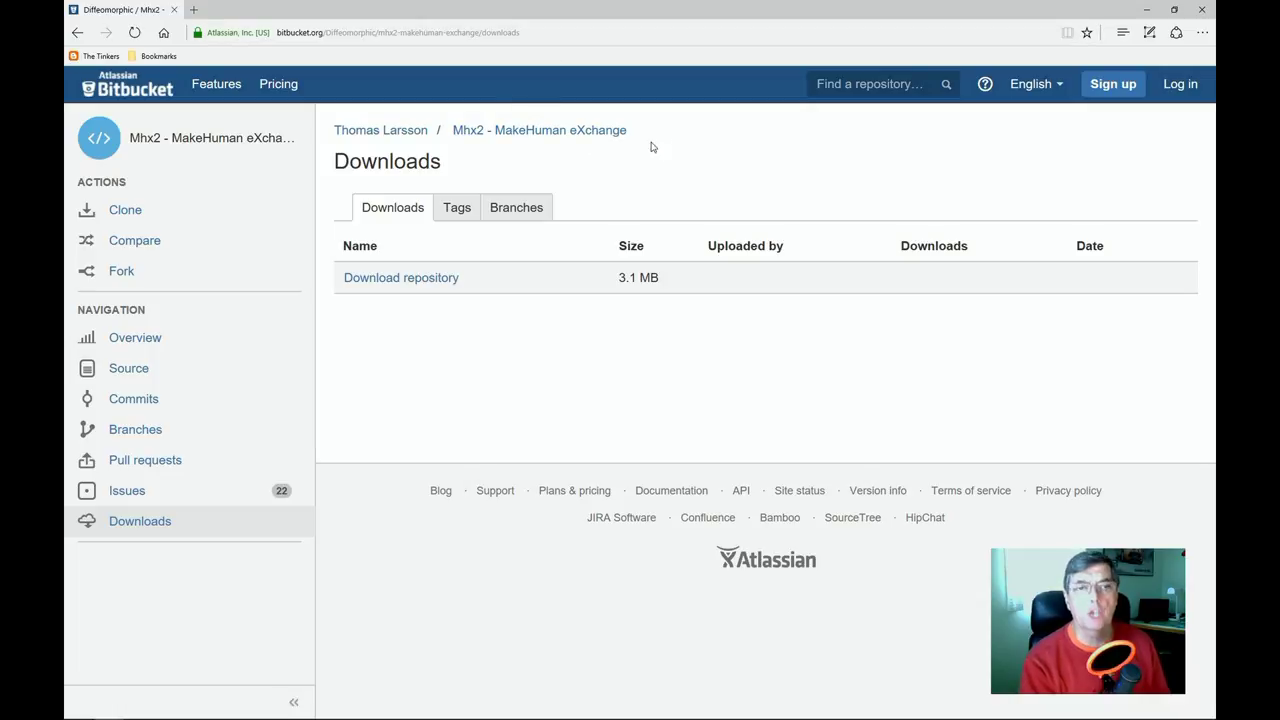
- Look at the save options for the Mhx2 repository download, dismiss them without saving and minimize the browser
left_click(405, 285)
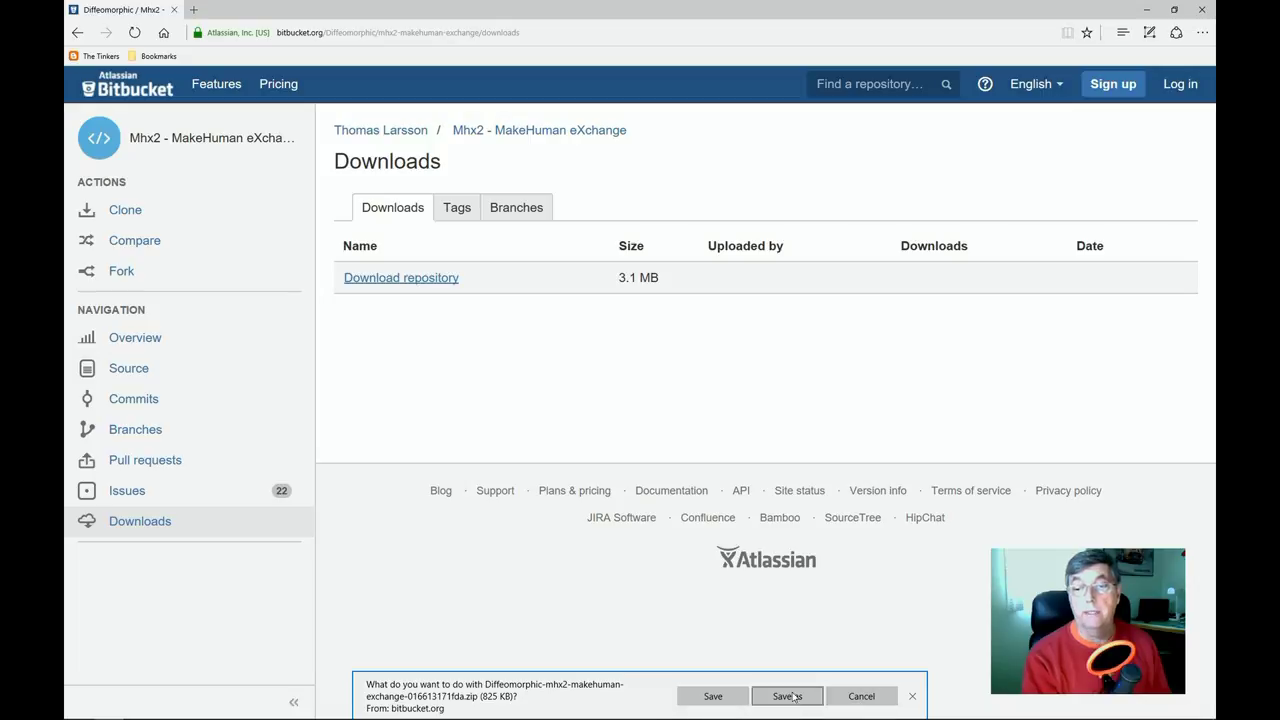
left_click(864, 700)
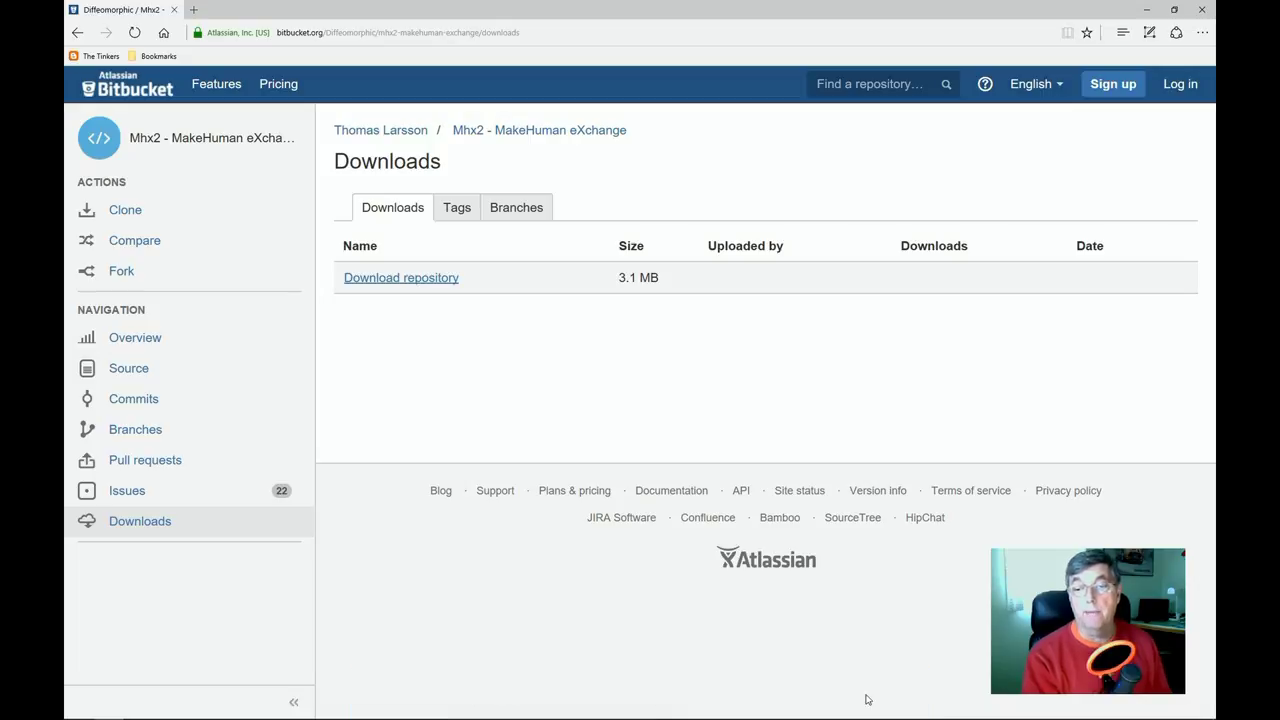
left_click(1147, 12)
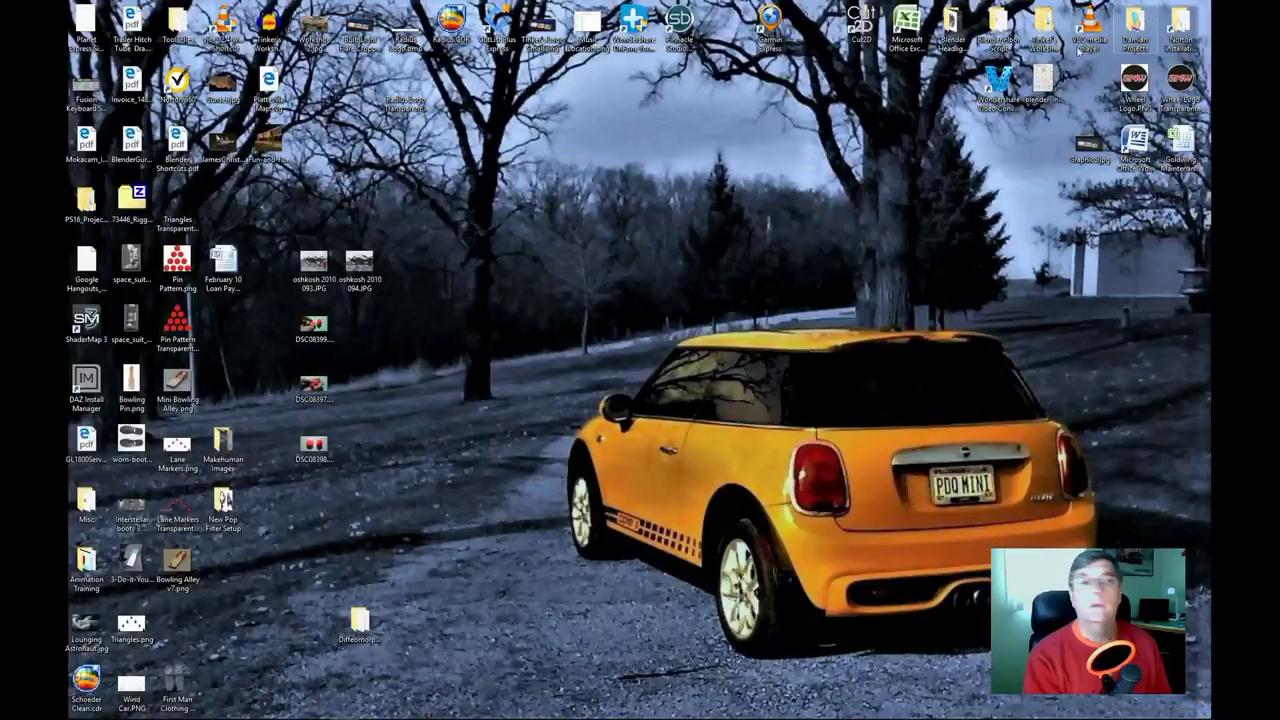
- Look at the 7-Zip extraction and destination options for Diffeomorphic-mhx2-makehuman-exchange-016613171fda.zip in Downloads, dismiss them without extracting and close the folder
mouse_move(122, 716)
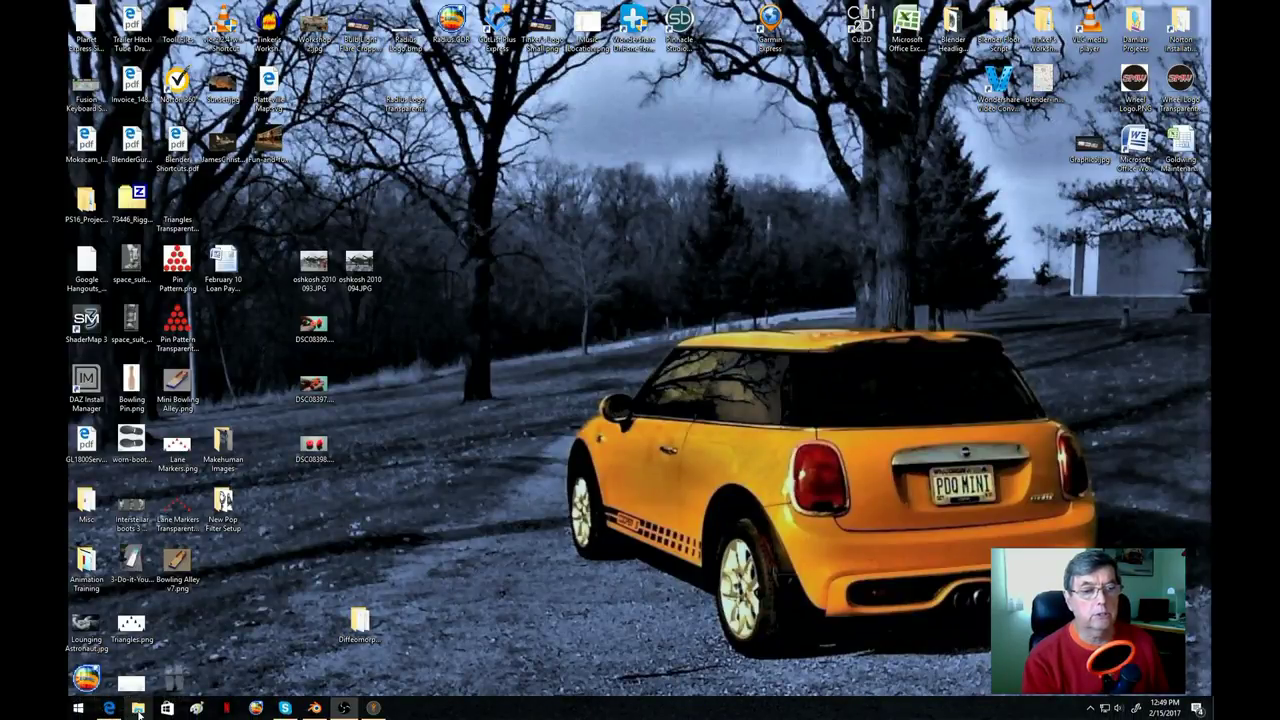
left_click(138, 710)
left_click(244, 159)
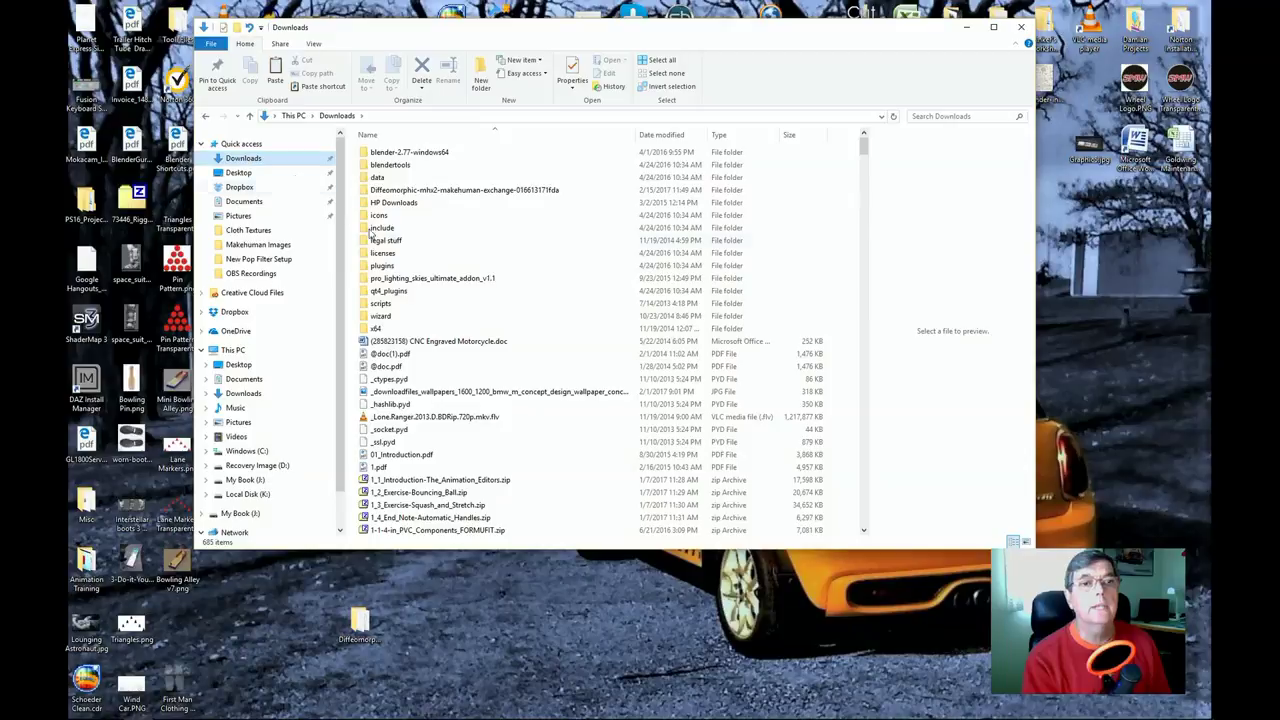
scroll(423, 345, "down", 20)
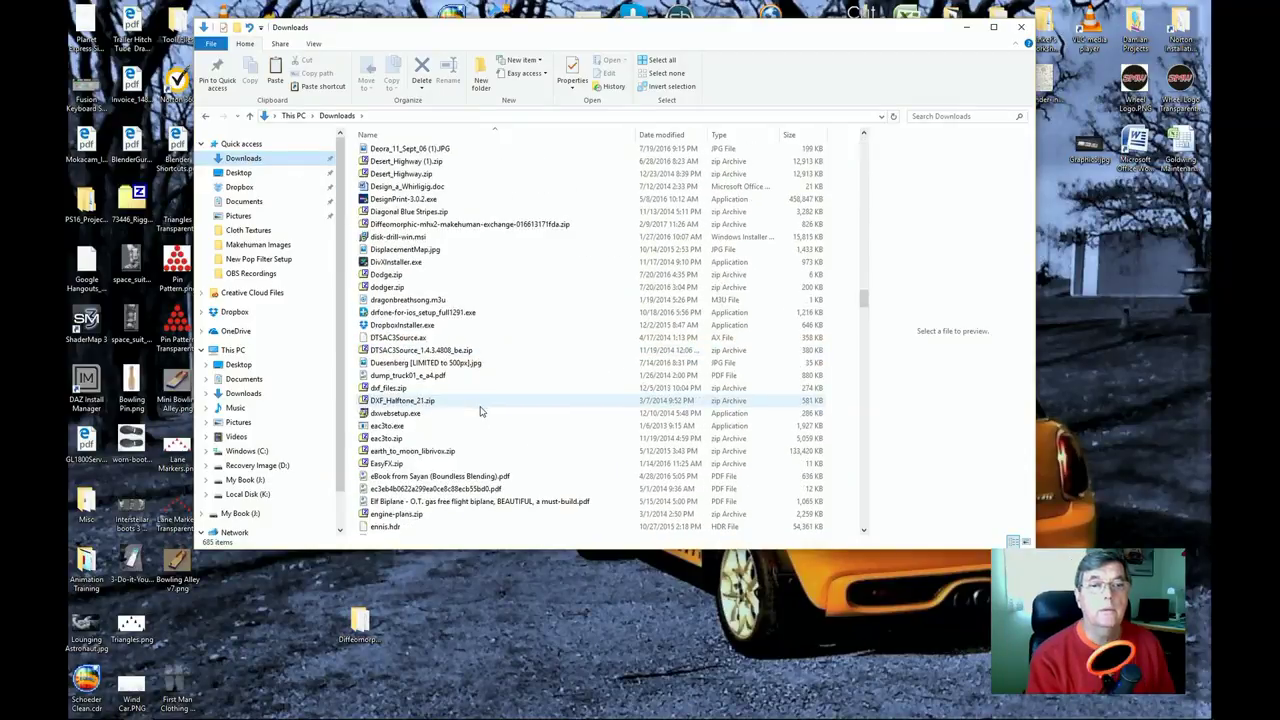
left_click(415, 224)
right_click(415, 224)
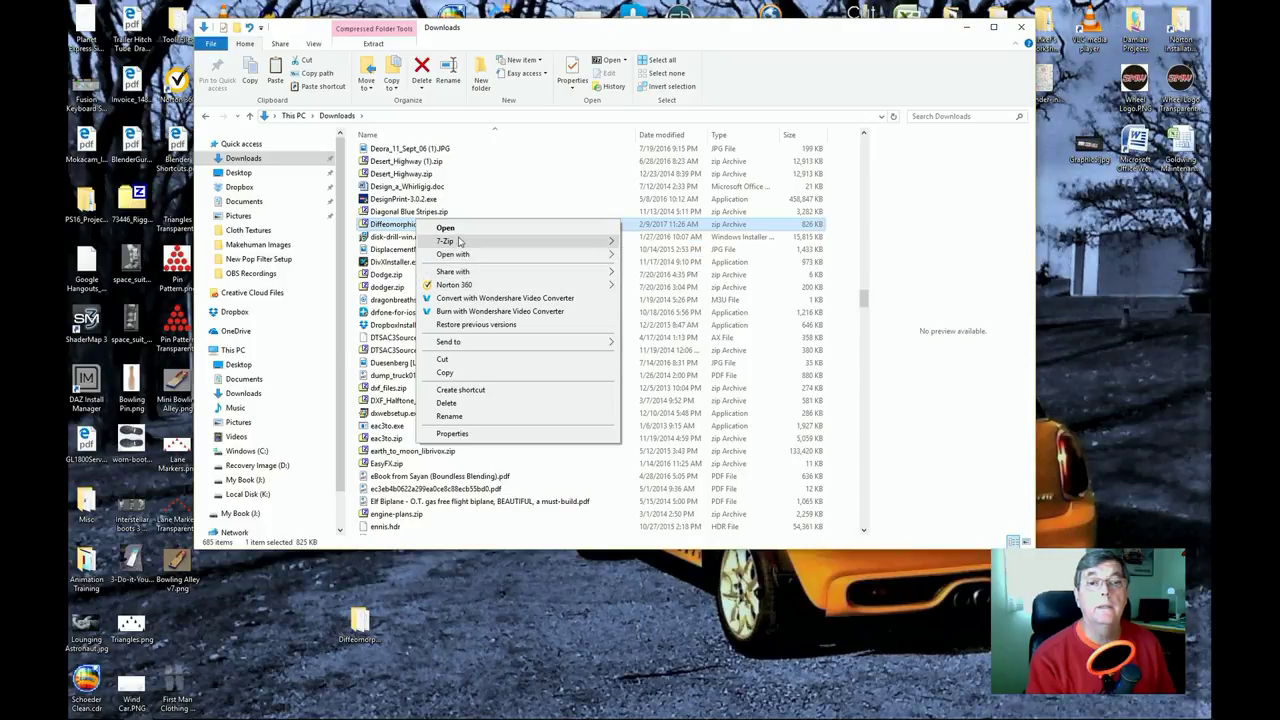
mouse_move(458, 241)
left_click(678, 258)
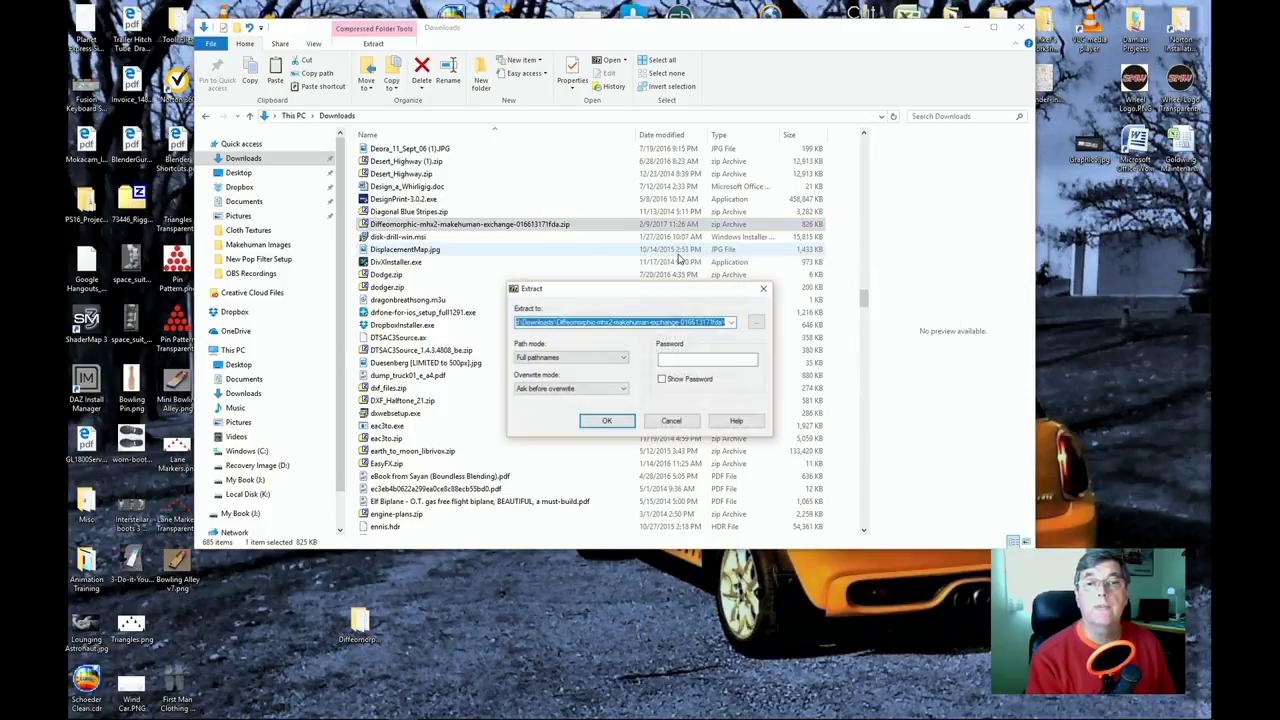
left_click(756, 322)
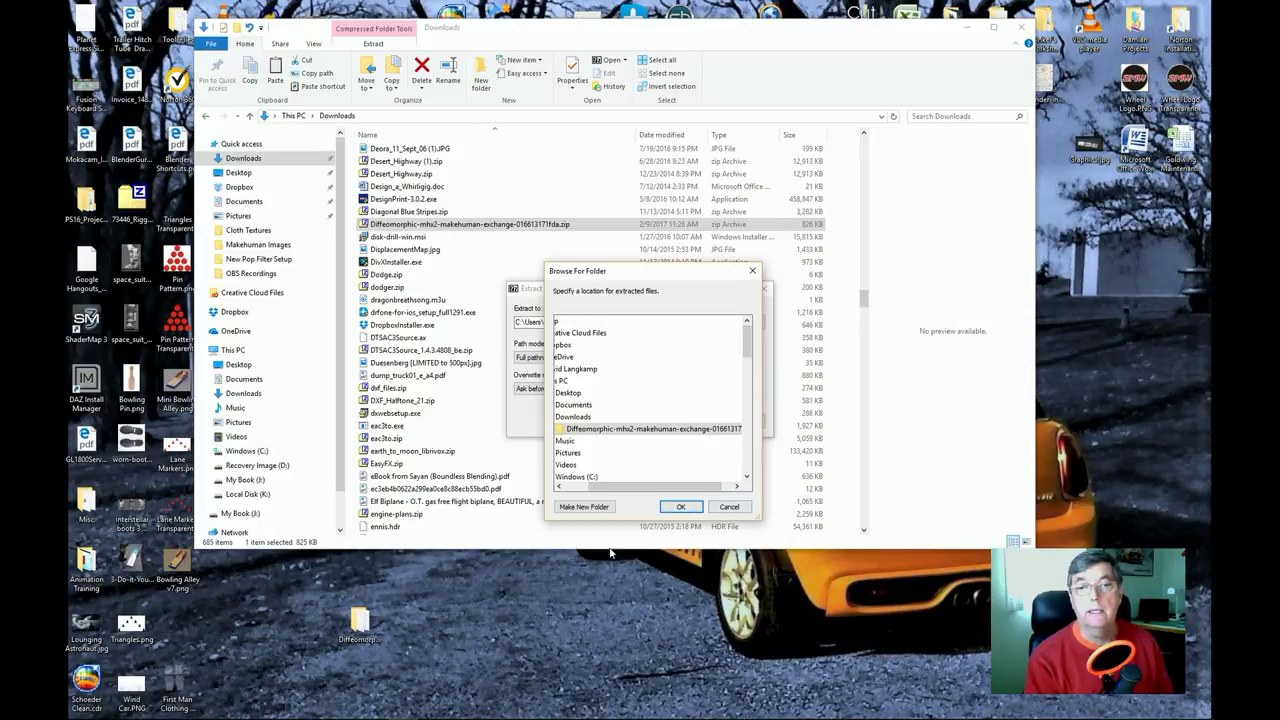
left_click(682, 507)
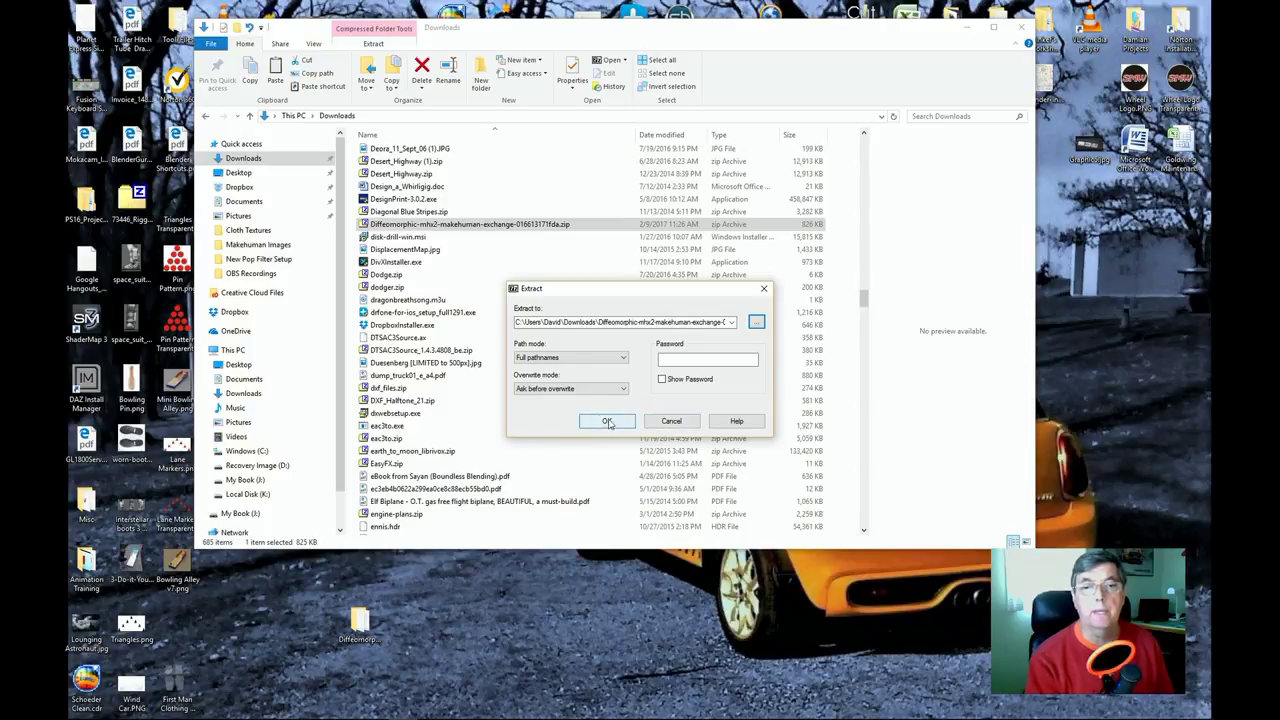
left_click(671, 421)
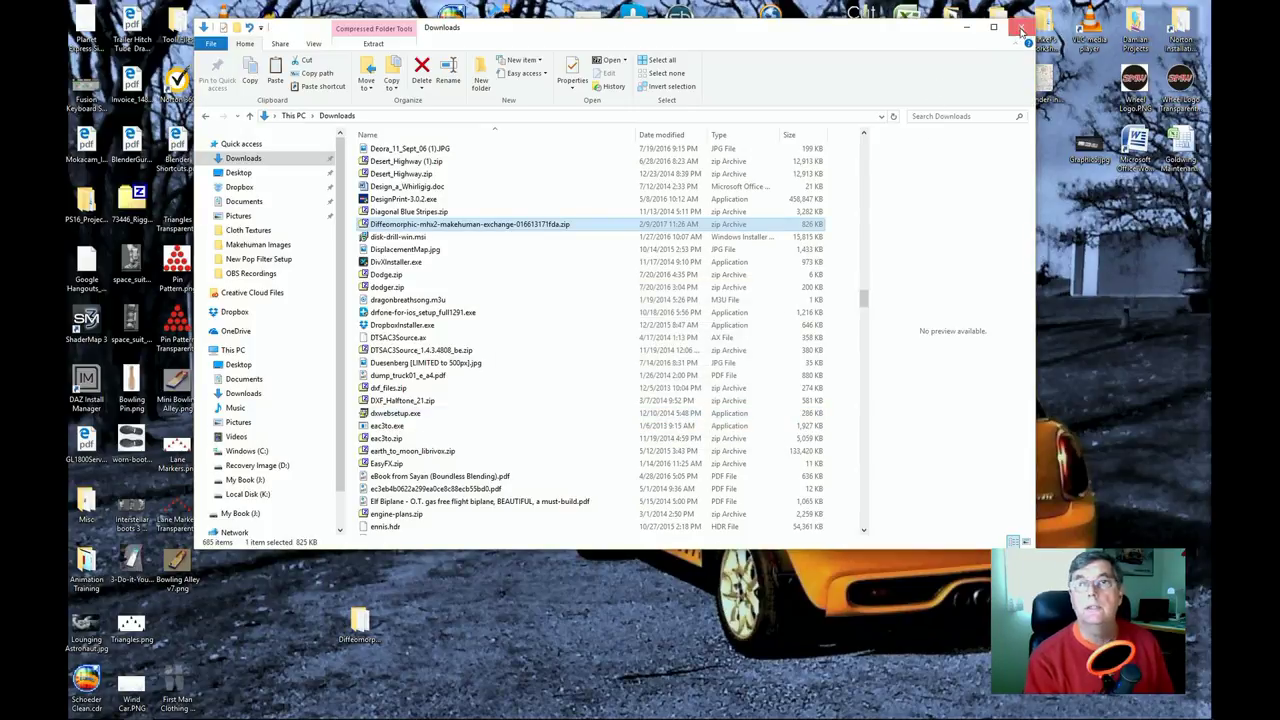
left_click(1020, 28)
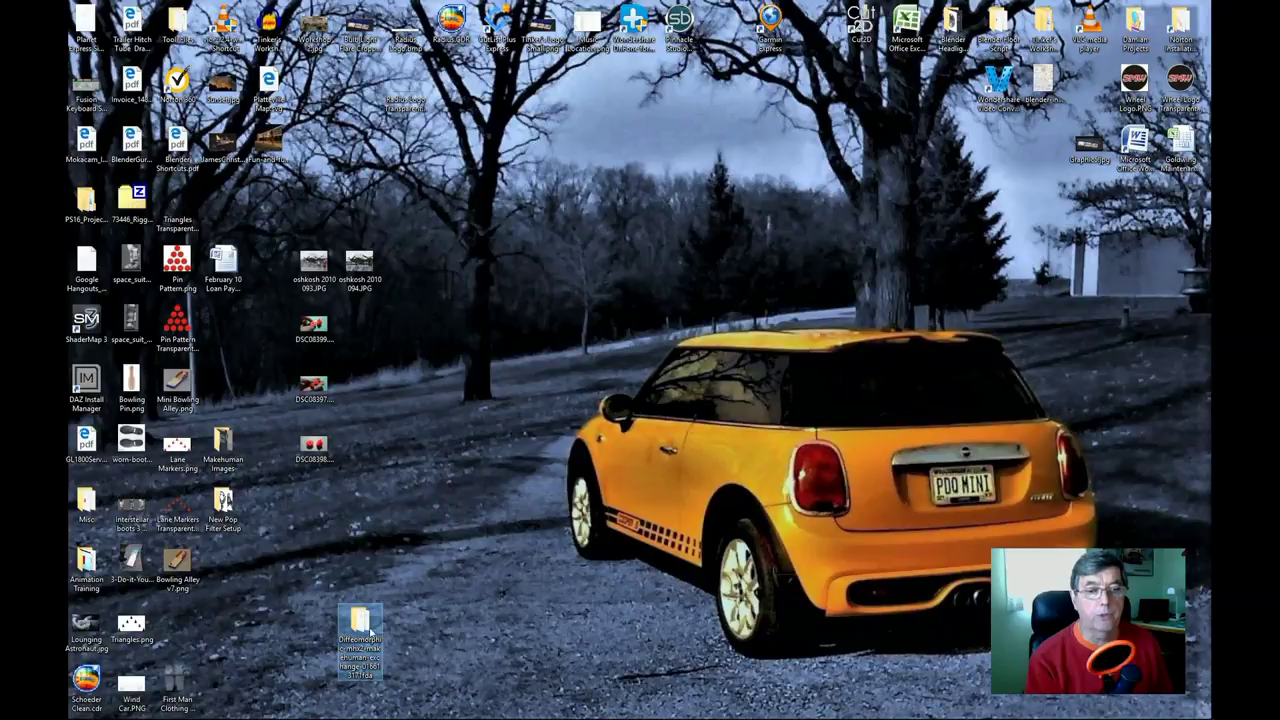
- Check the contents of the extracted Diffeomorphic mhx2 folder on the desktop, and open the plugins folder inside Makehuman on Local Disk (K:)
double_click(360, 620)
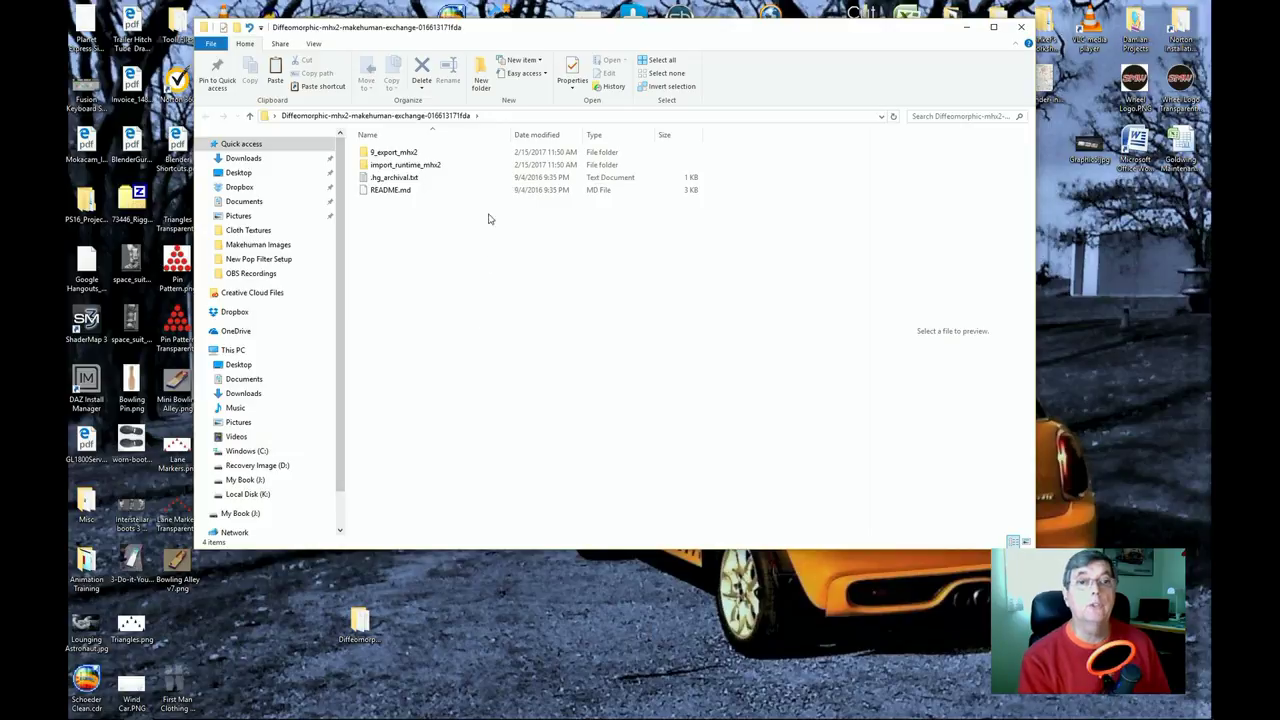
left_click(1021, 27)
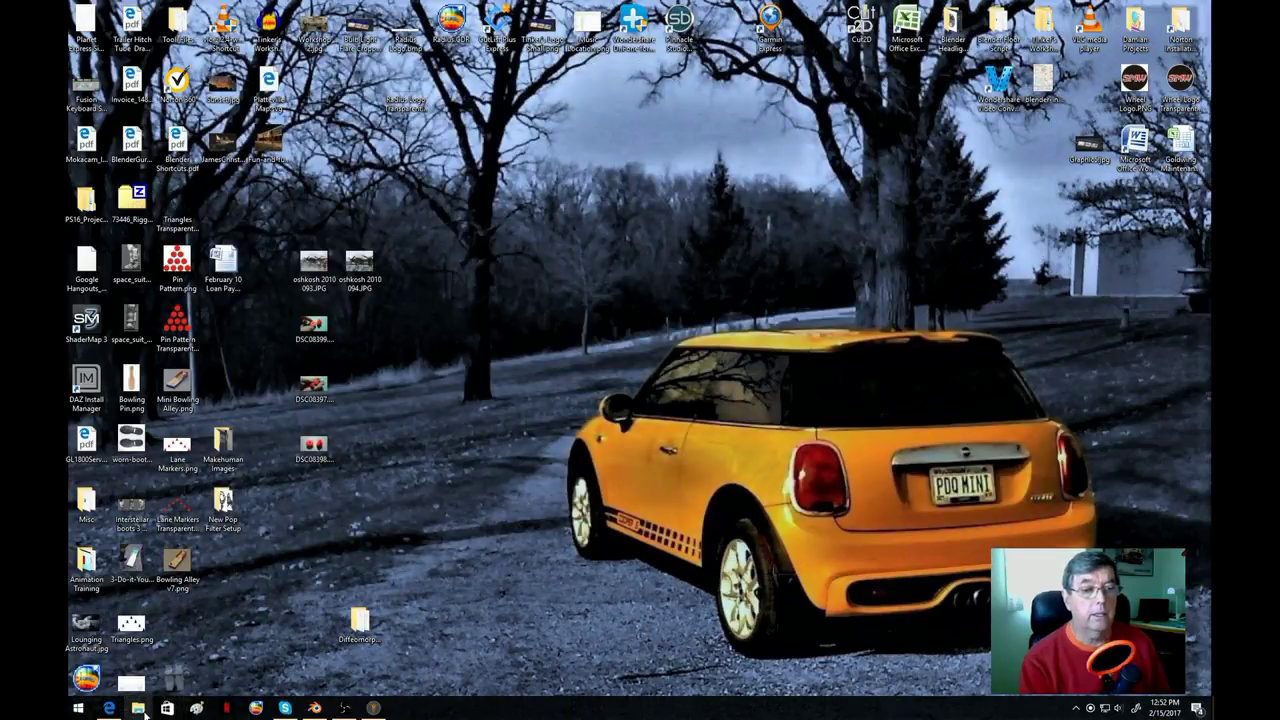
left_click(140, 708)
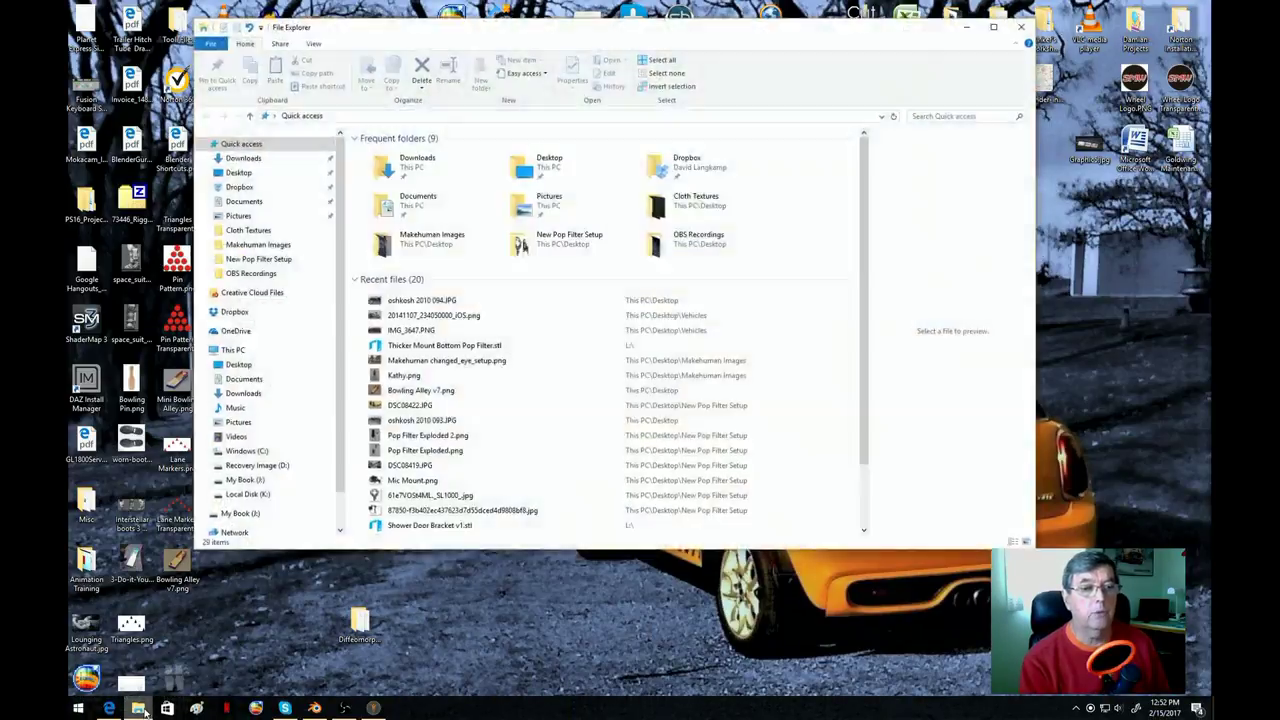
left_click(247, 494)
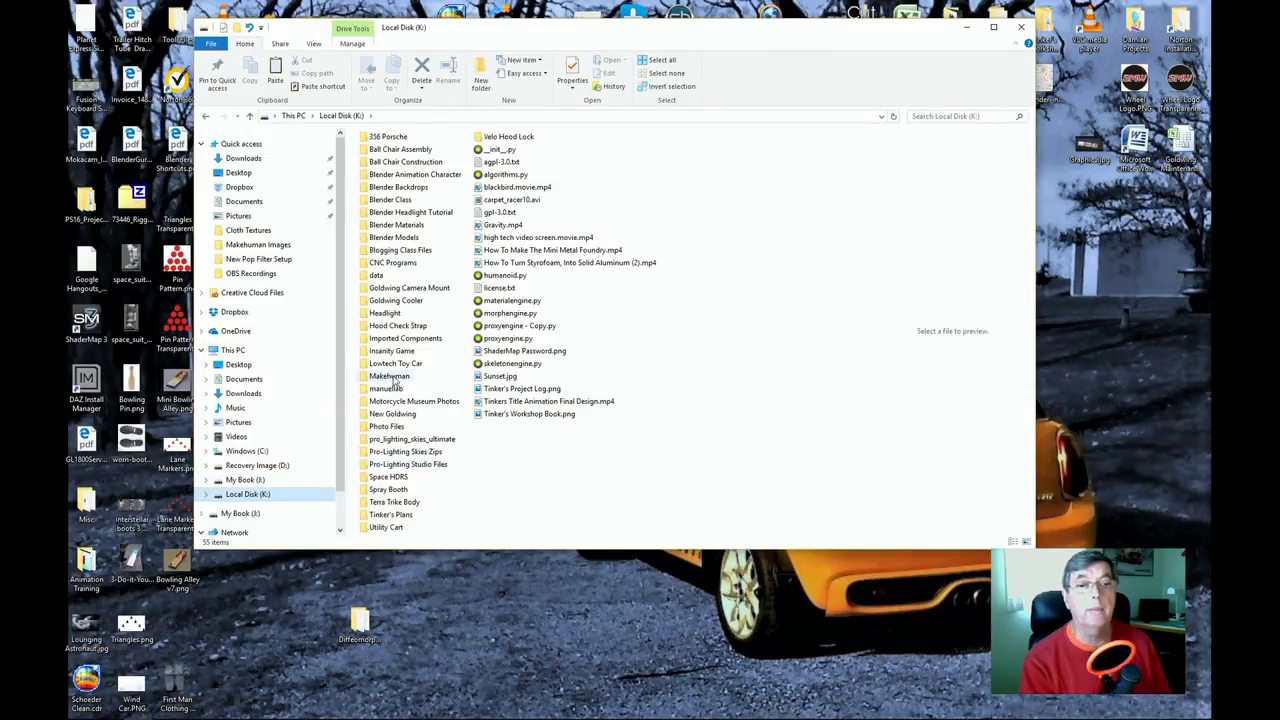
double_click(393, 378)
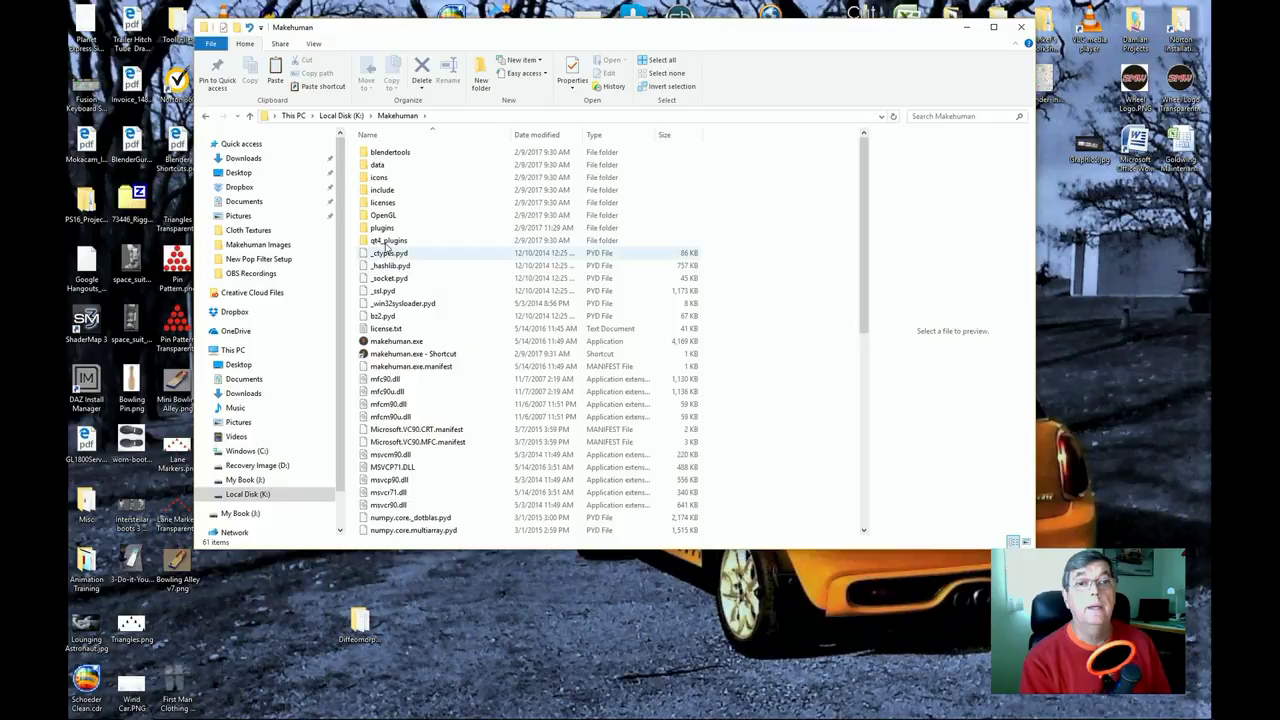
double_click(388, 228)
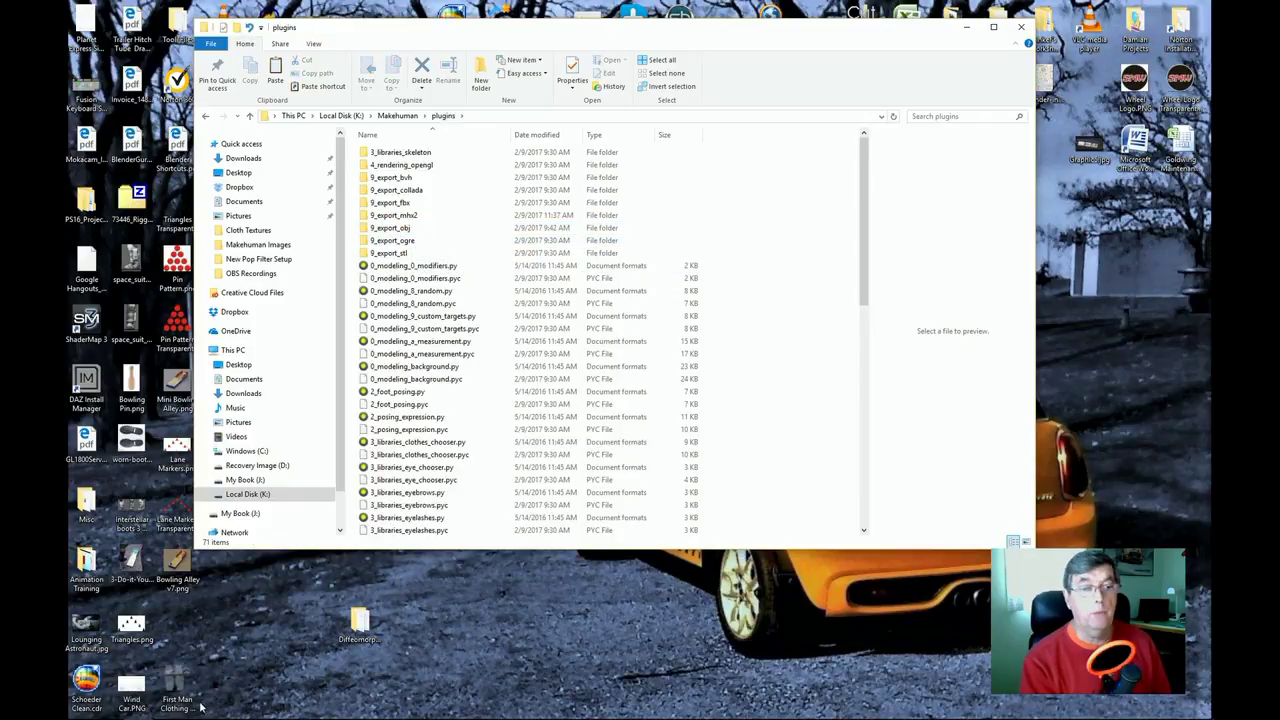
- Open the extracted Diffeomorphic mhx2 folder from the desktop and arrange its window so the export folders in plugins stay in view
double_click(357, 625)
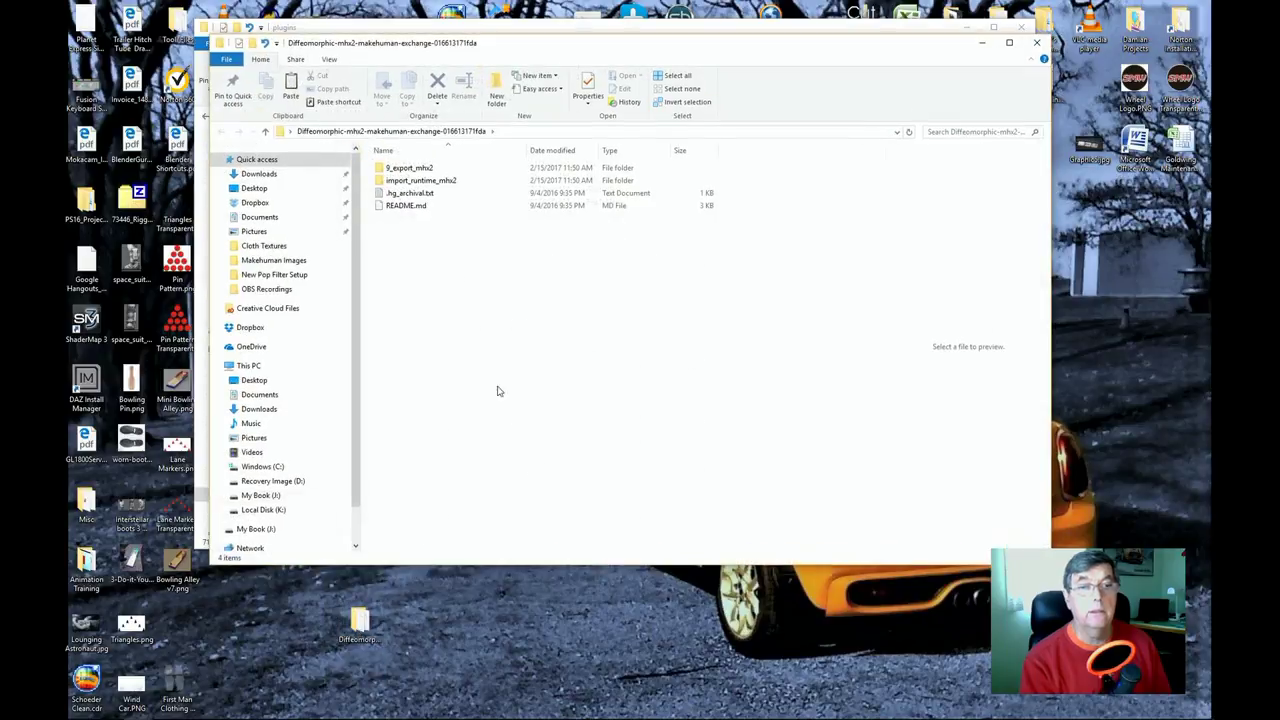
left_click_drag(684, 47, 919, 238)
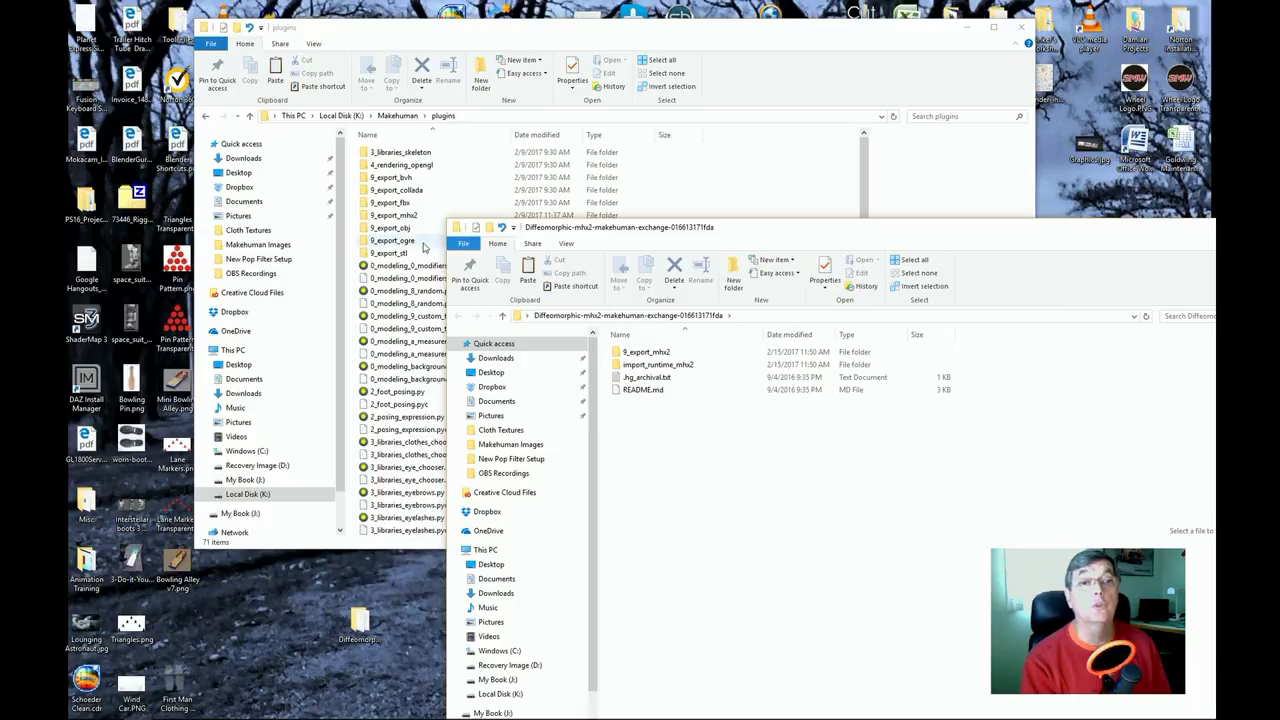
left_click_drag(729, 235, 652, 326)
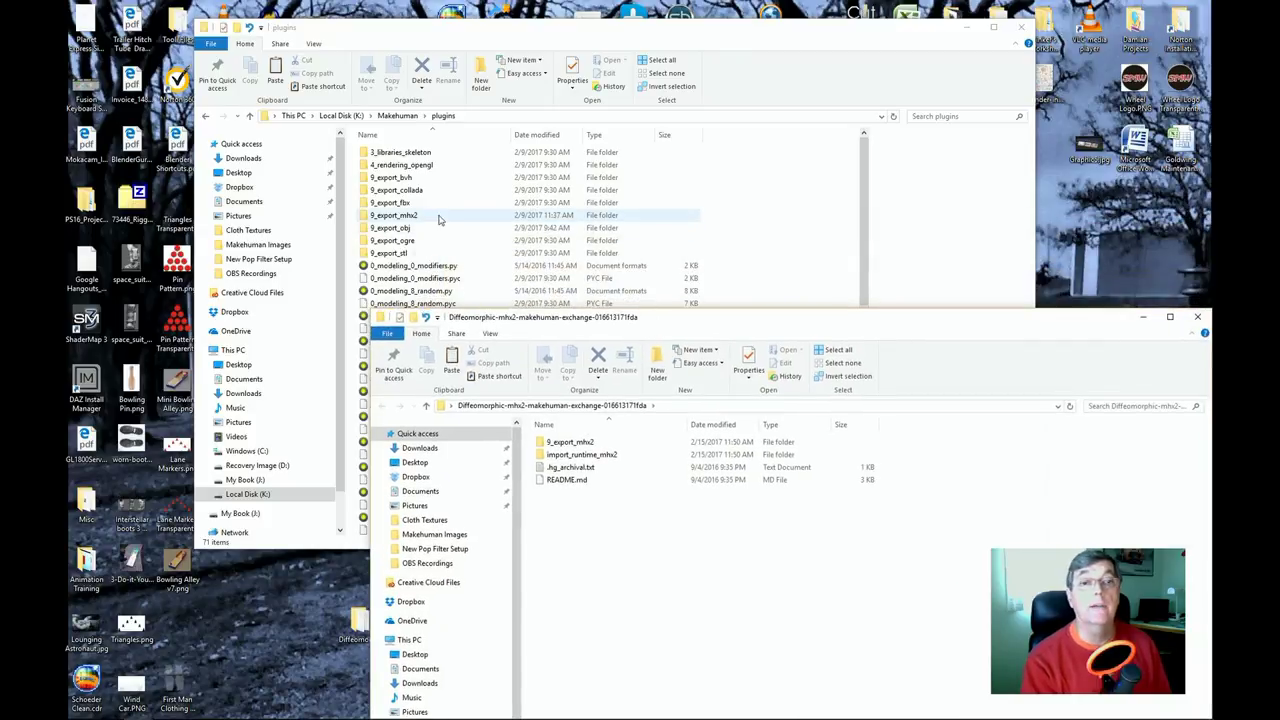
- Compare the 9_export_mhx2 folder in Makehuman's plugins folder with the one in the extracted Diffeomorphic folder
left_click(411, 222)
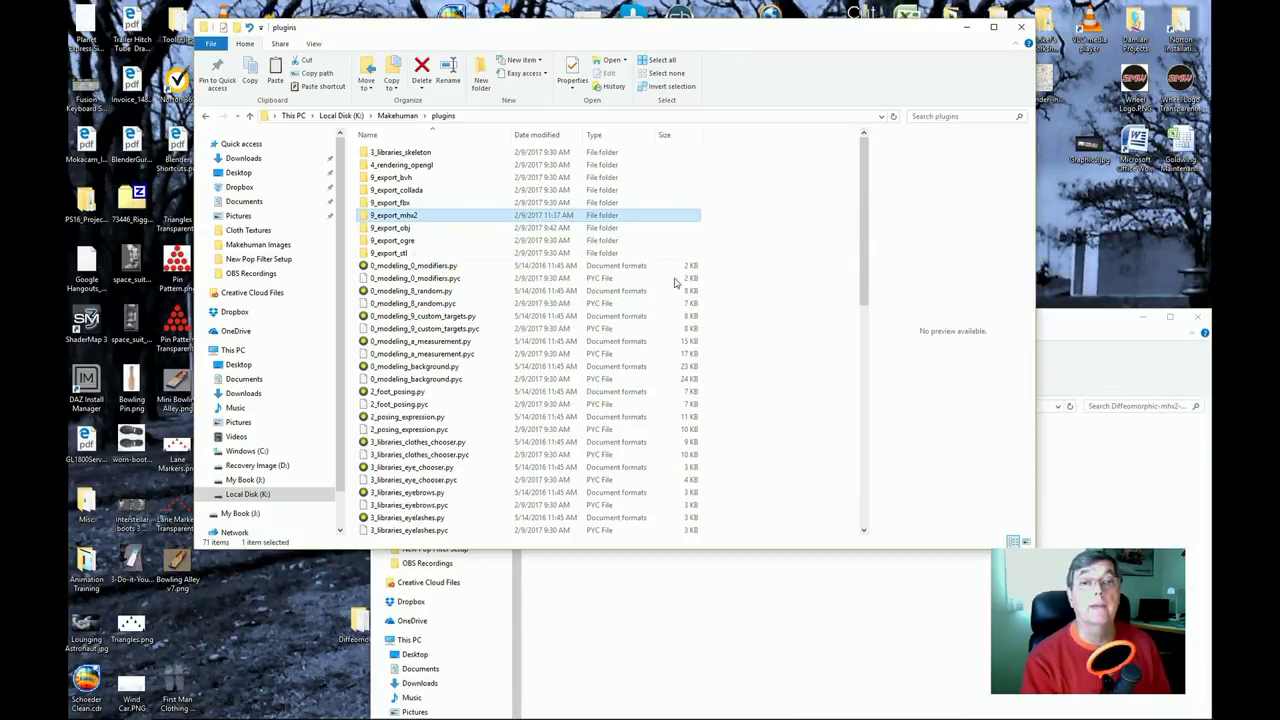
left_click(1145, 387)
left_click_drag(580, 445, 604, 476)
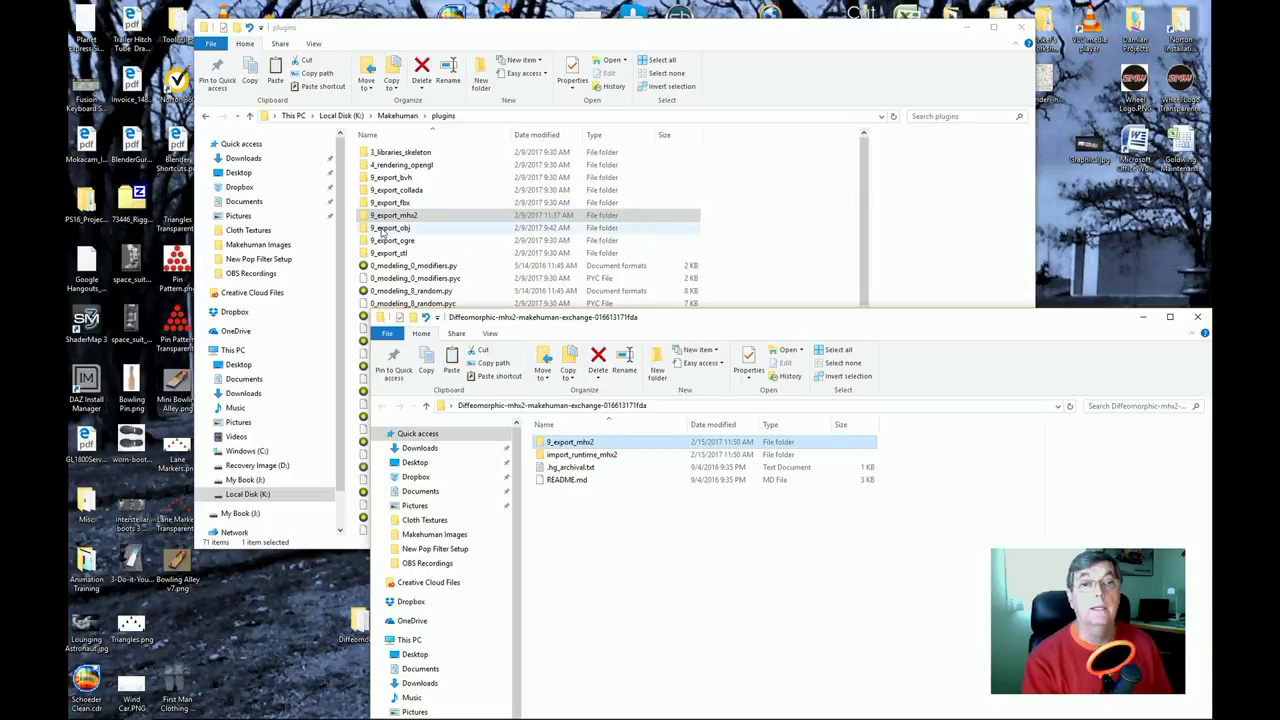
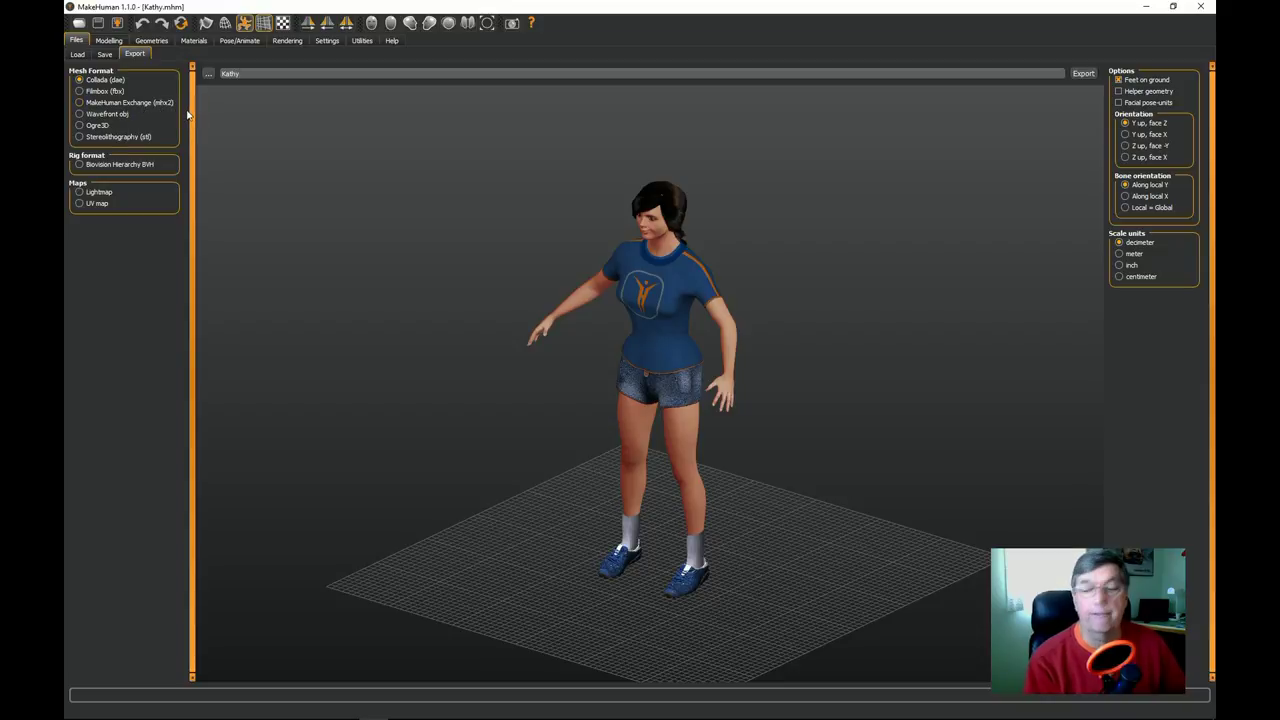
- Set MakeHuman's export mesh format to MakeHuman Exchange (mhx2) for the Kathy model and minimize the program
left_click(80, 103)
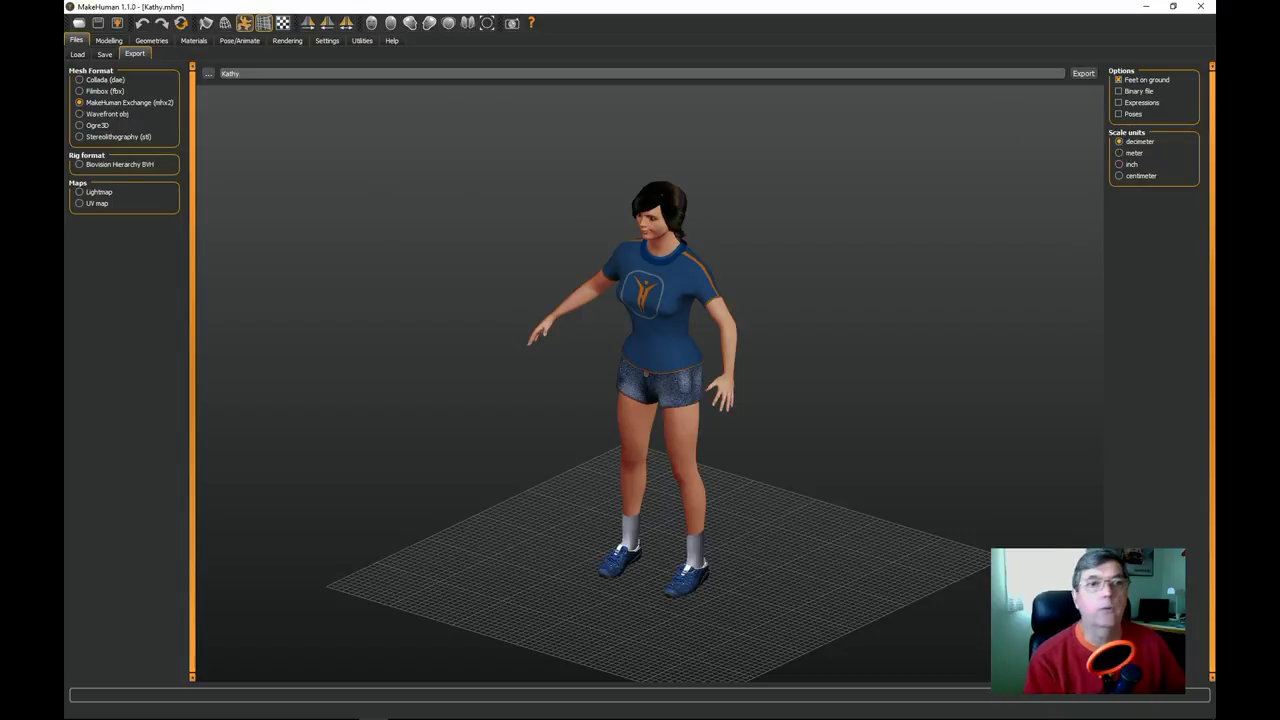
left_click(1148, 8)
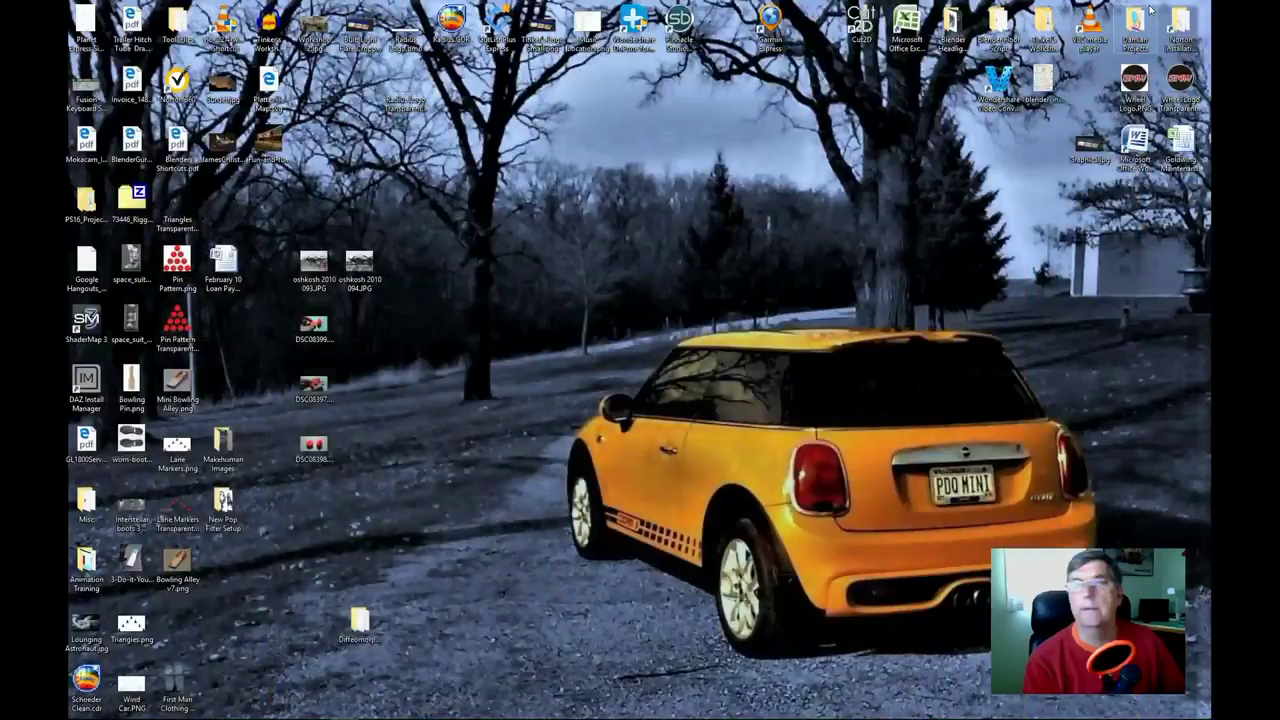
- Check the import_runtime_mhx2 folder inside the extracted Diffeomorphic folder on the desktop, and close the window
double_click(360, 628)
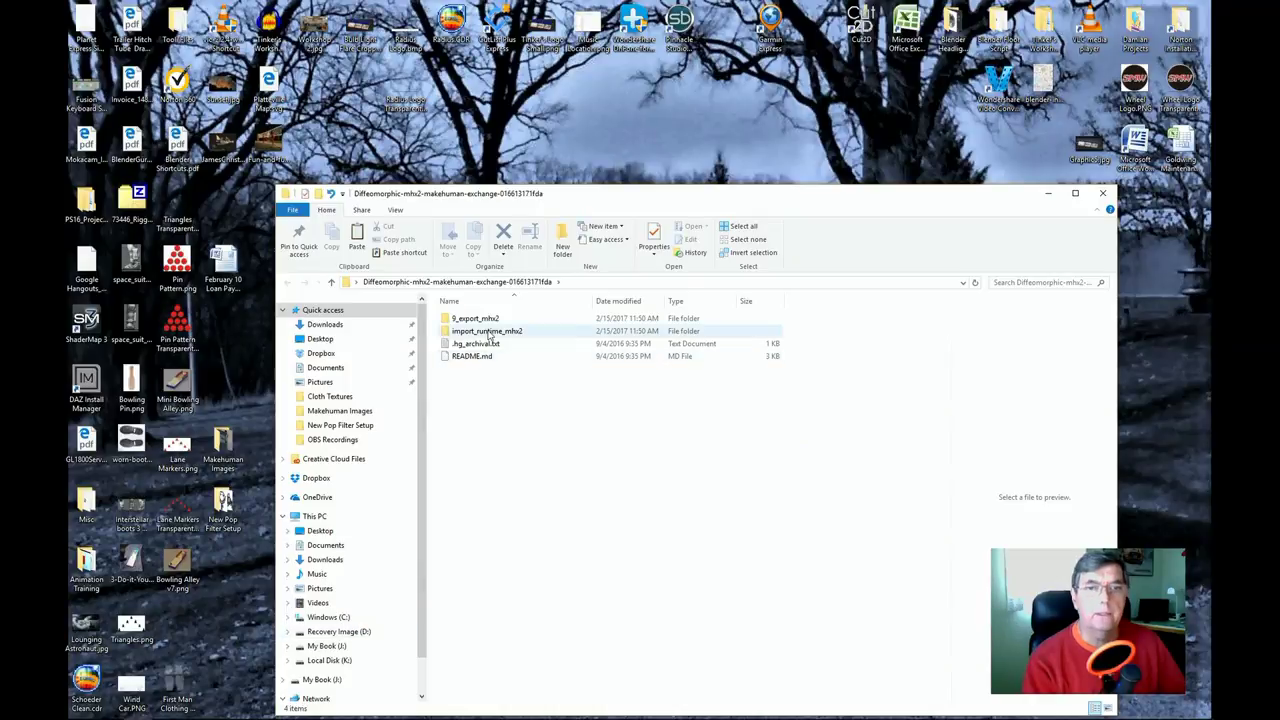
left_click(488, 333)
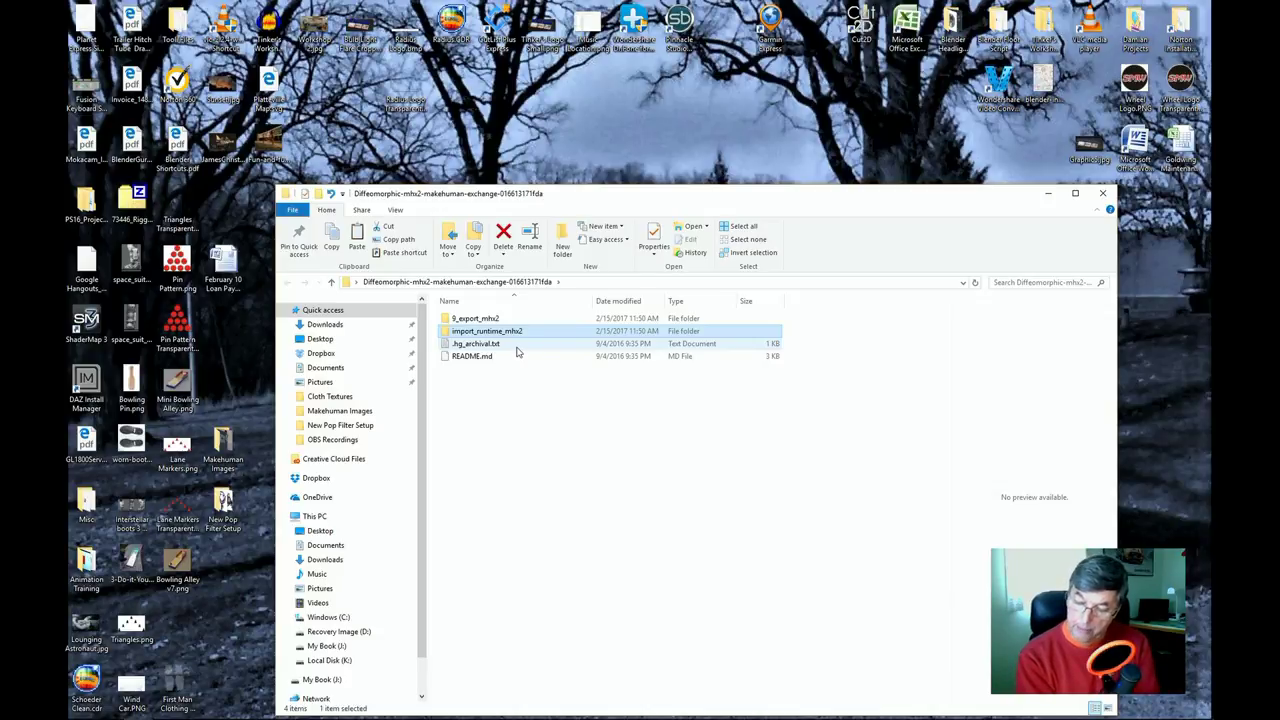
left_click(1102, 193)
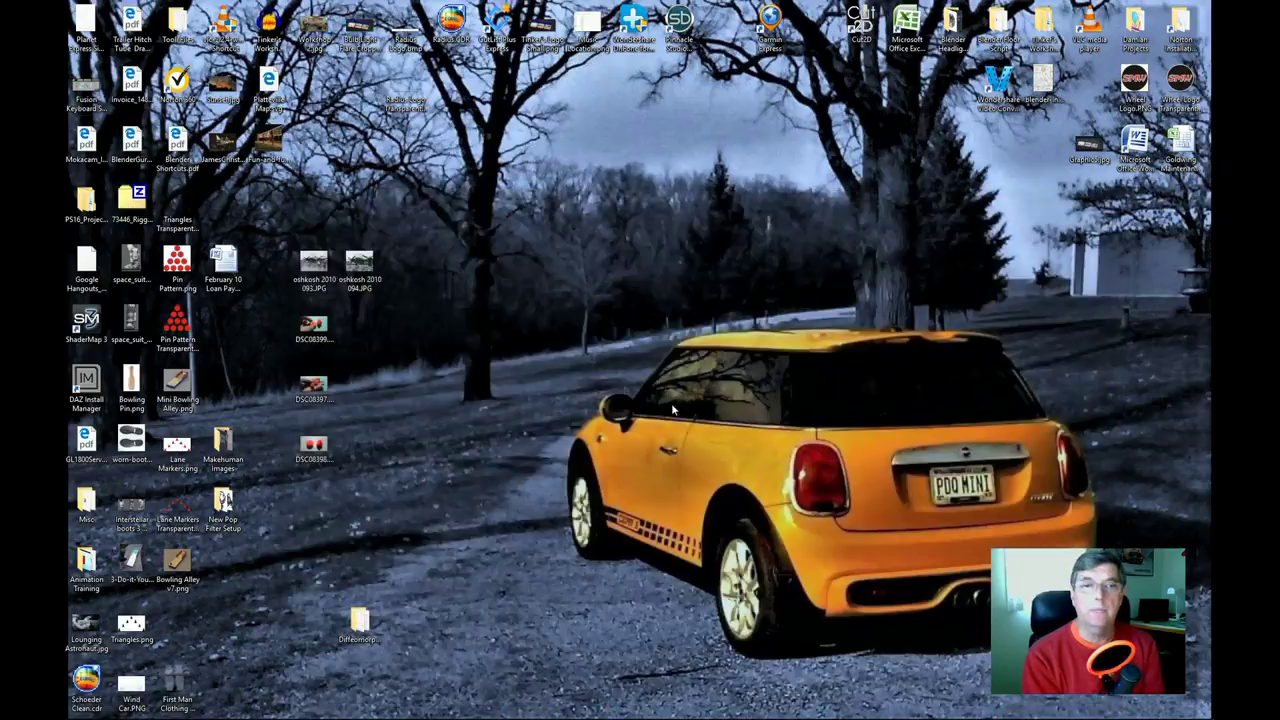
- Open the Program Files folder on the Windows (C:) drive in File Explorer
mouse_move(310, 716)
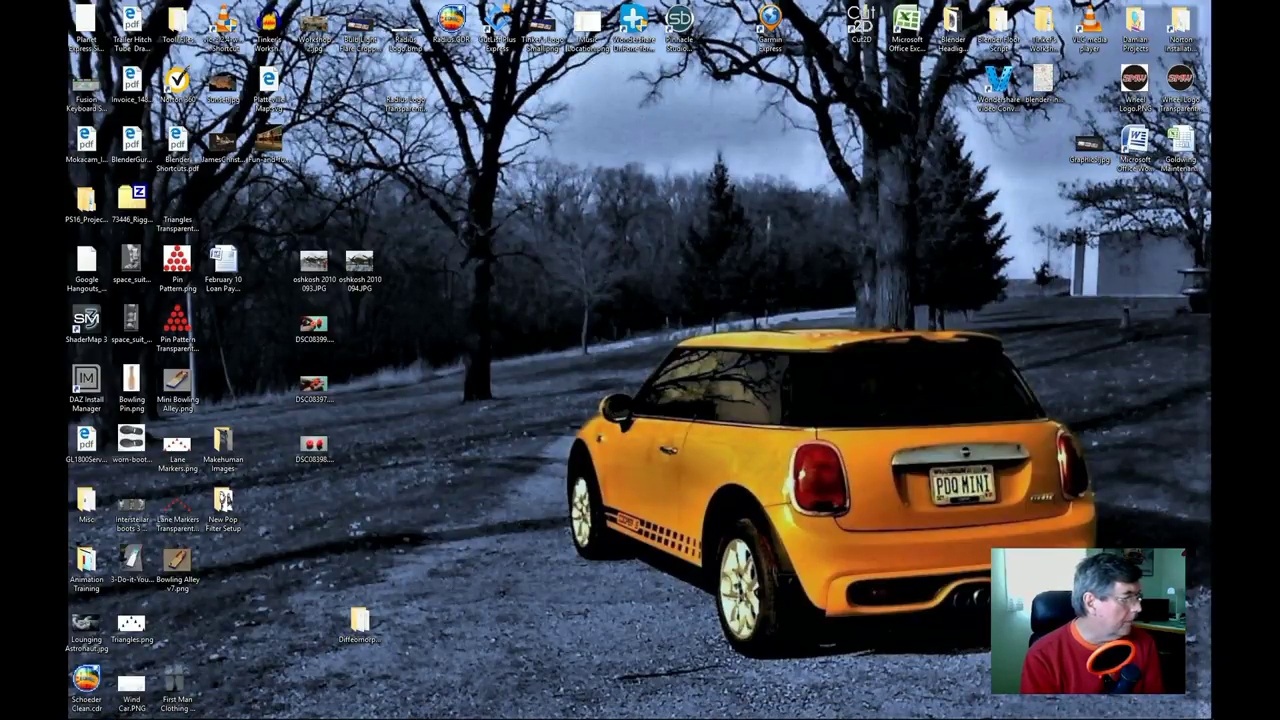
left_click(285, 708)
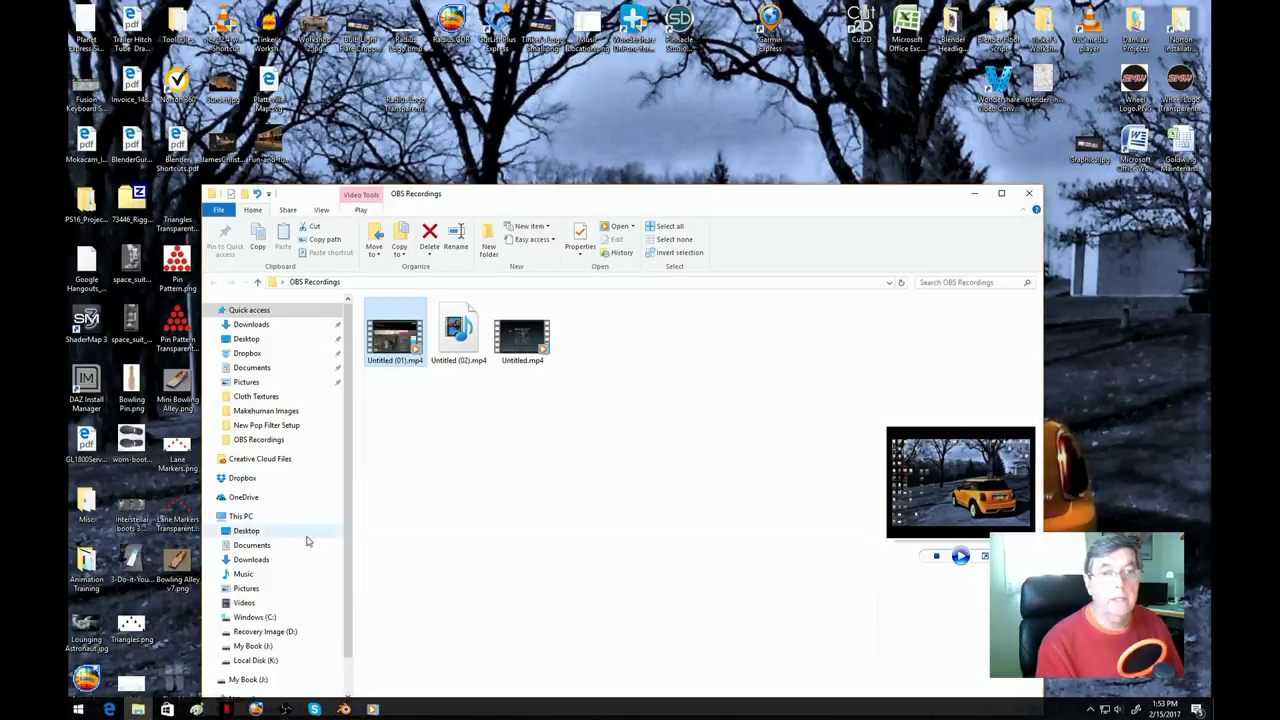
left_click(256, 661)
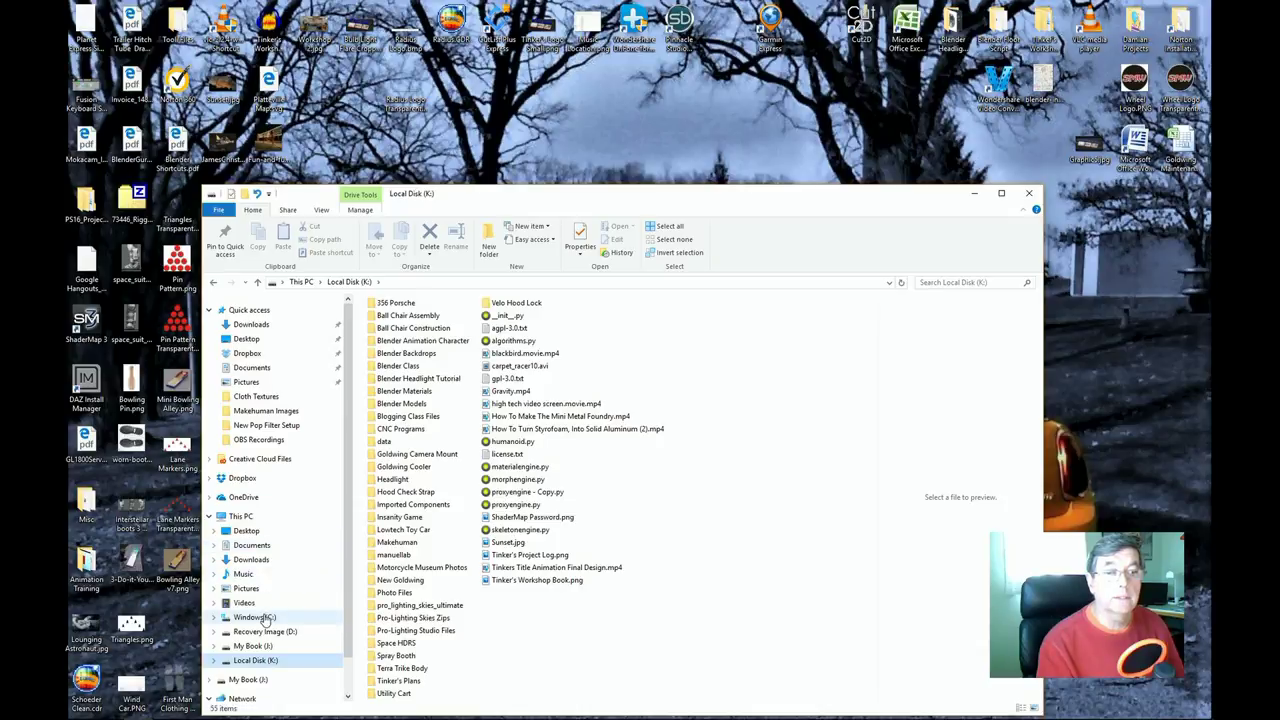
left_click(262, 618)
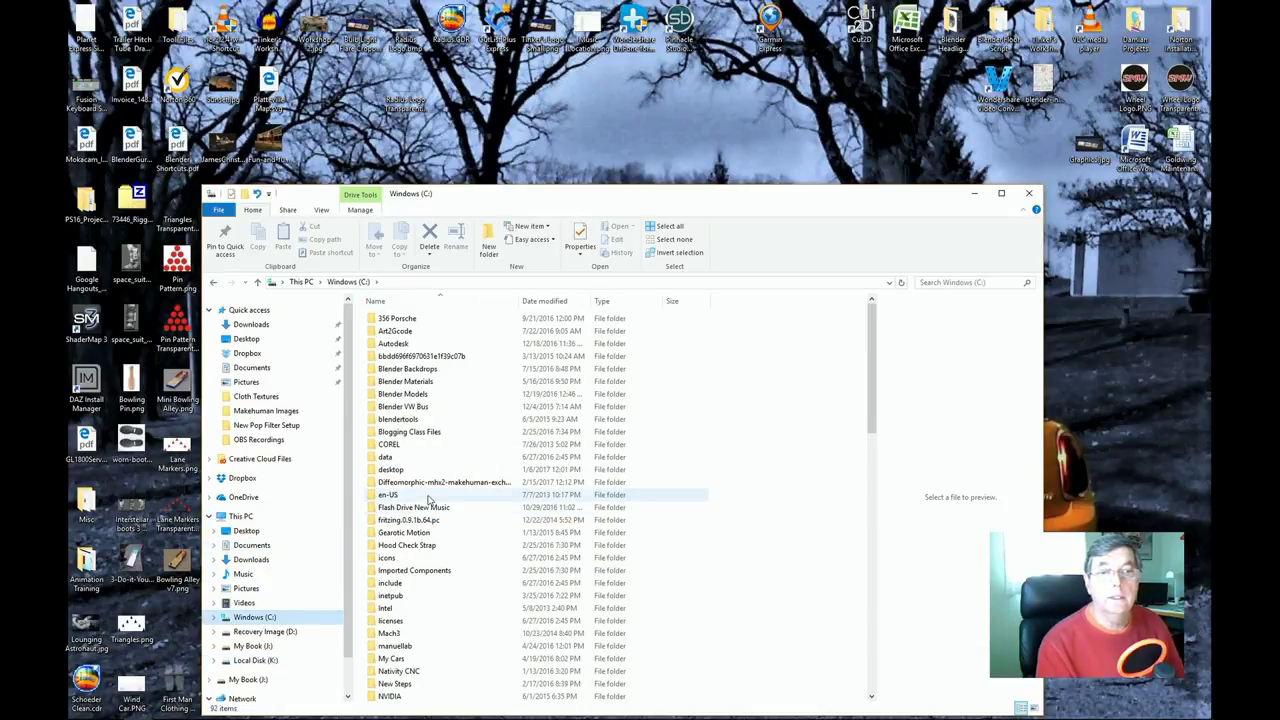
scroll(426, 563, "down", 7)
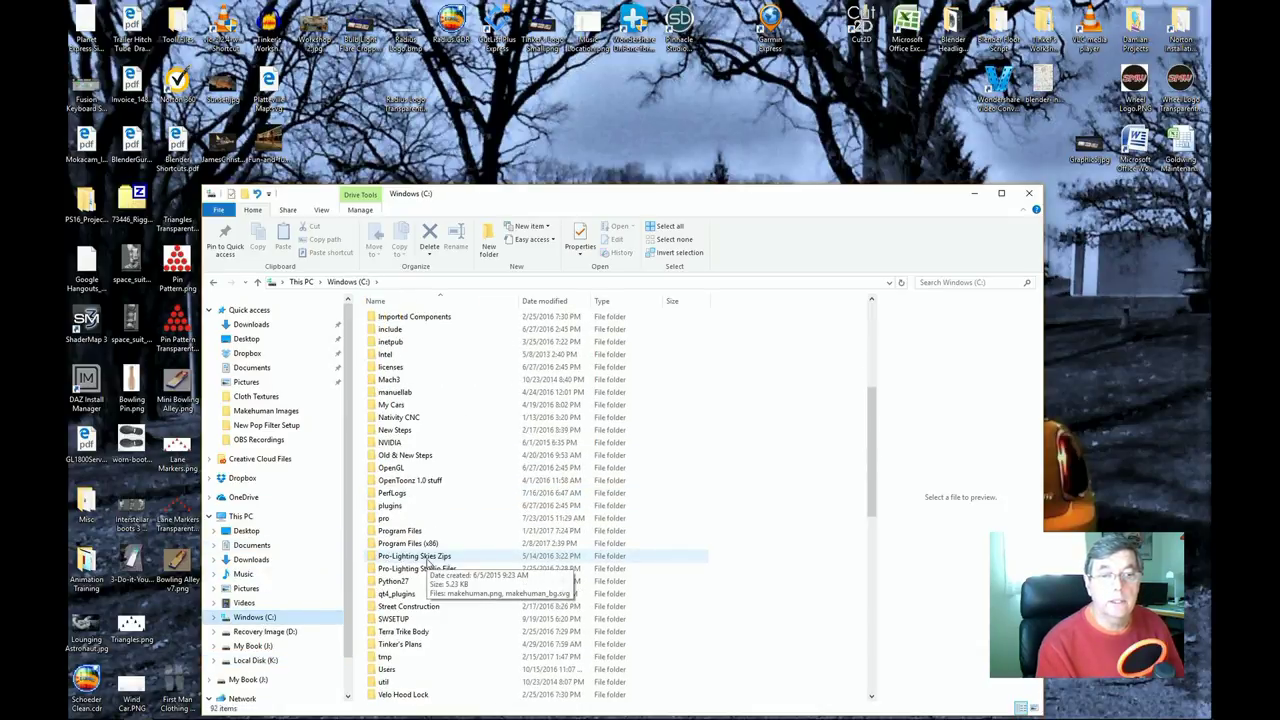
double_click(404, 533)
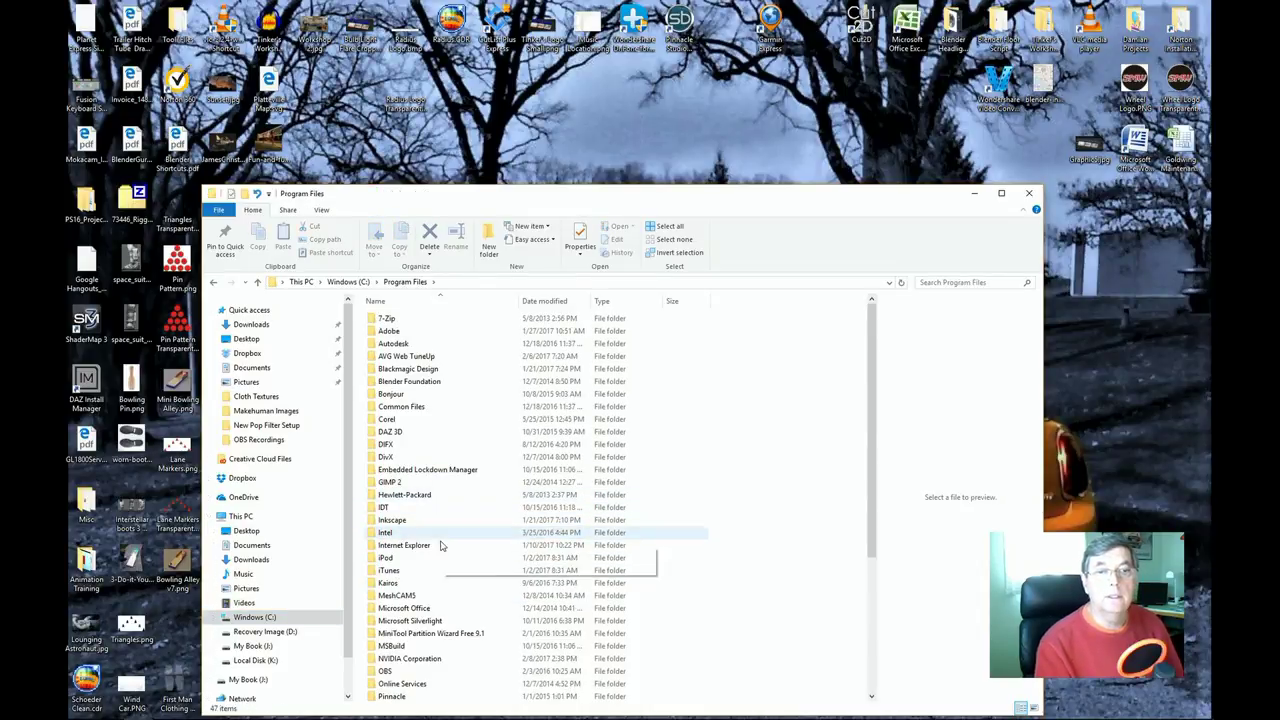
scroll(441, 545, "down", 1)
scroll(437, 556, "up", 1)
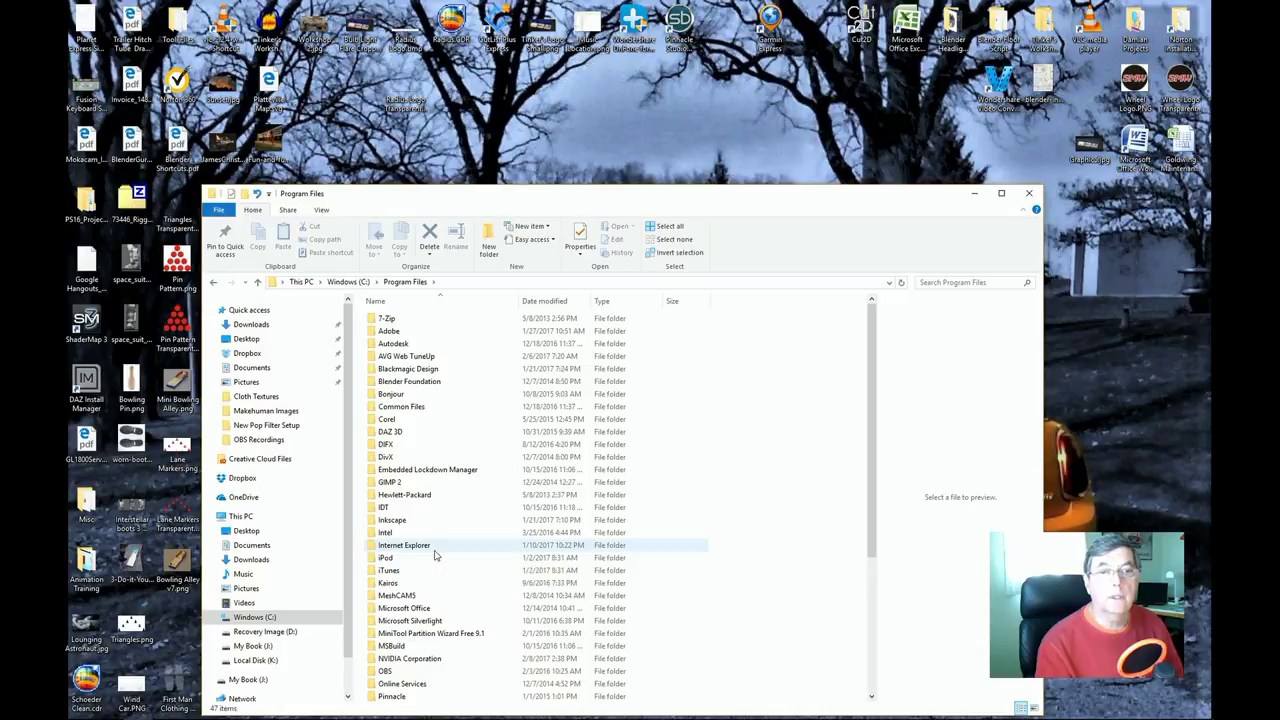
- Open Blender 2.78's addons folder, going through Blender Foundation, Blender, 2.78 and scripts
left_click(421, 381)
double_click(417, 385)
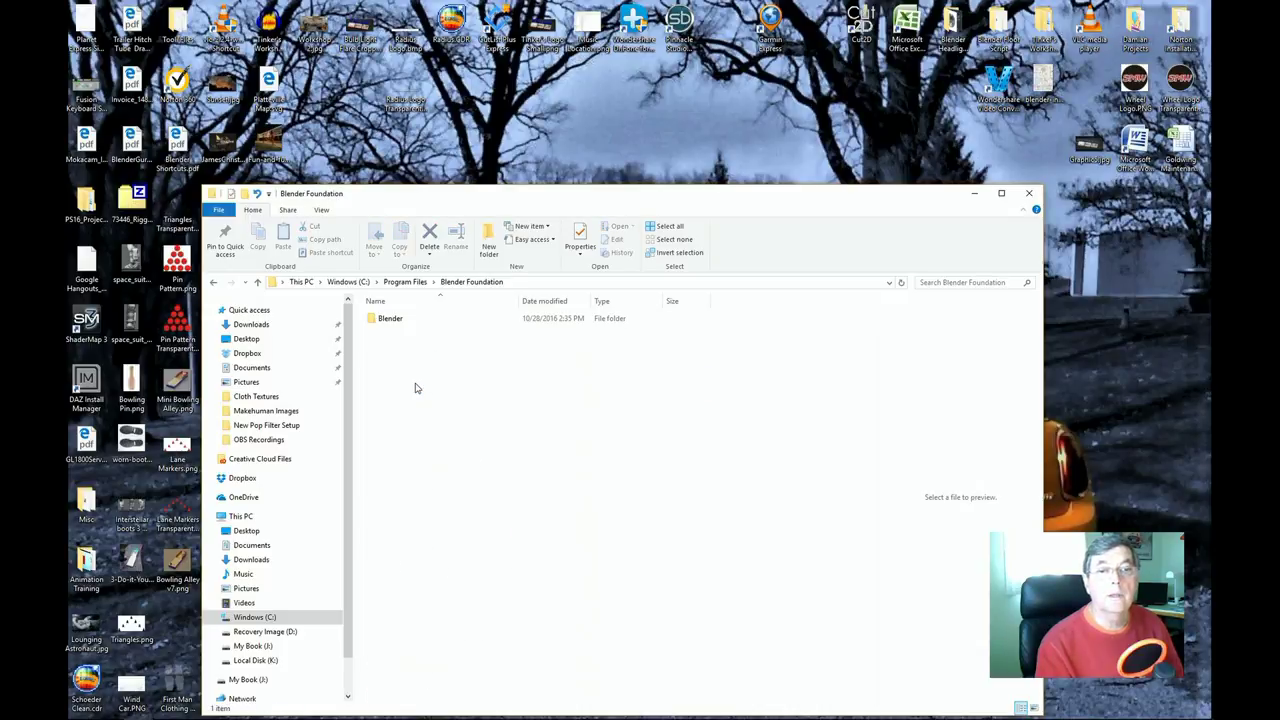
double_click(396, 320)
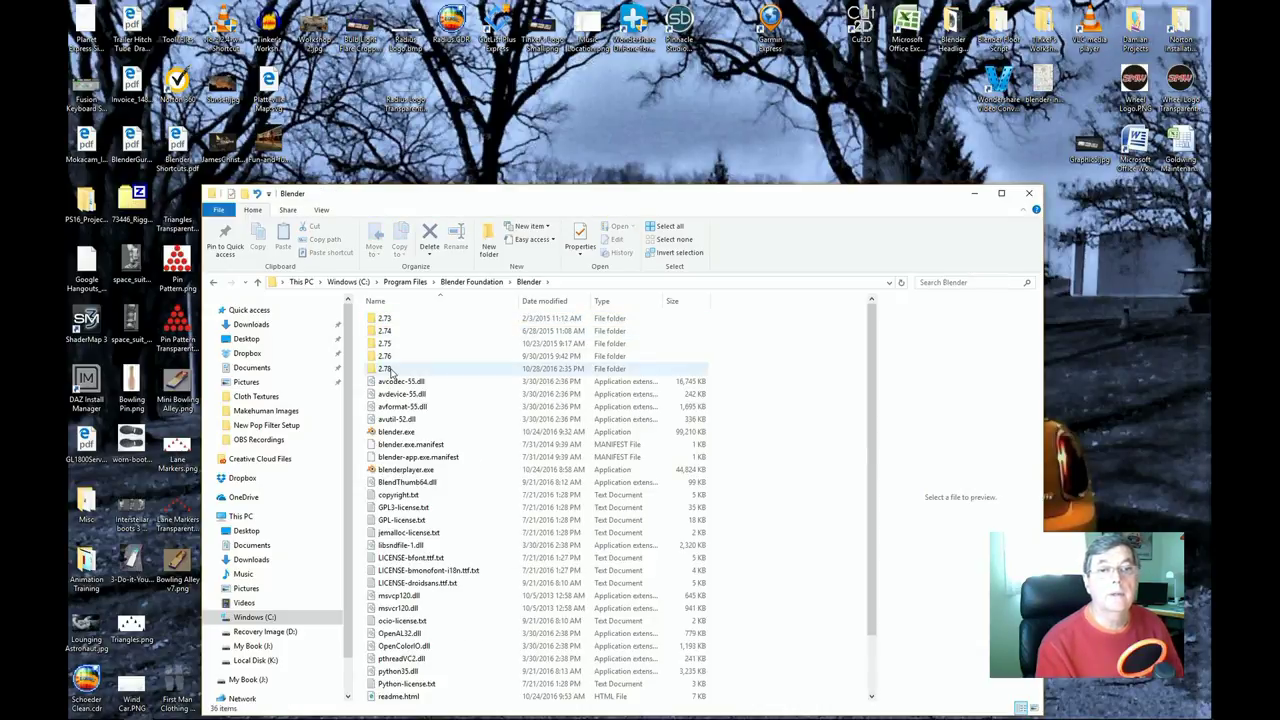
left_click(397, 371)
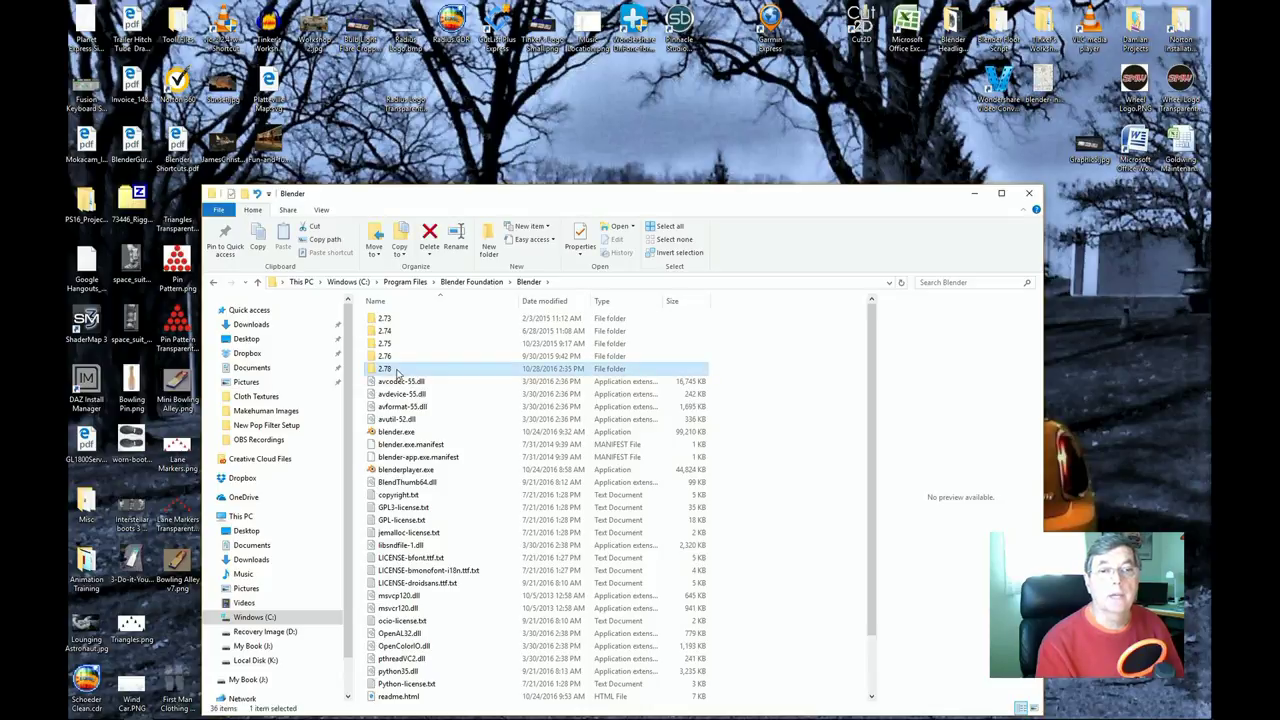
double_click(395, 370)
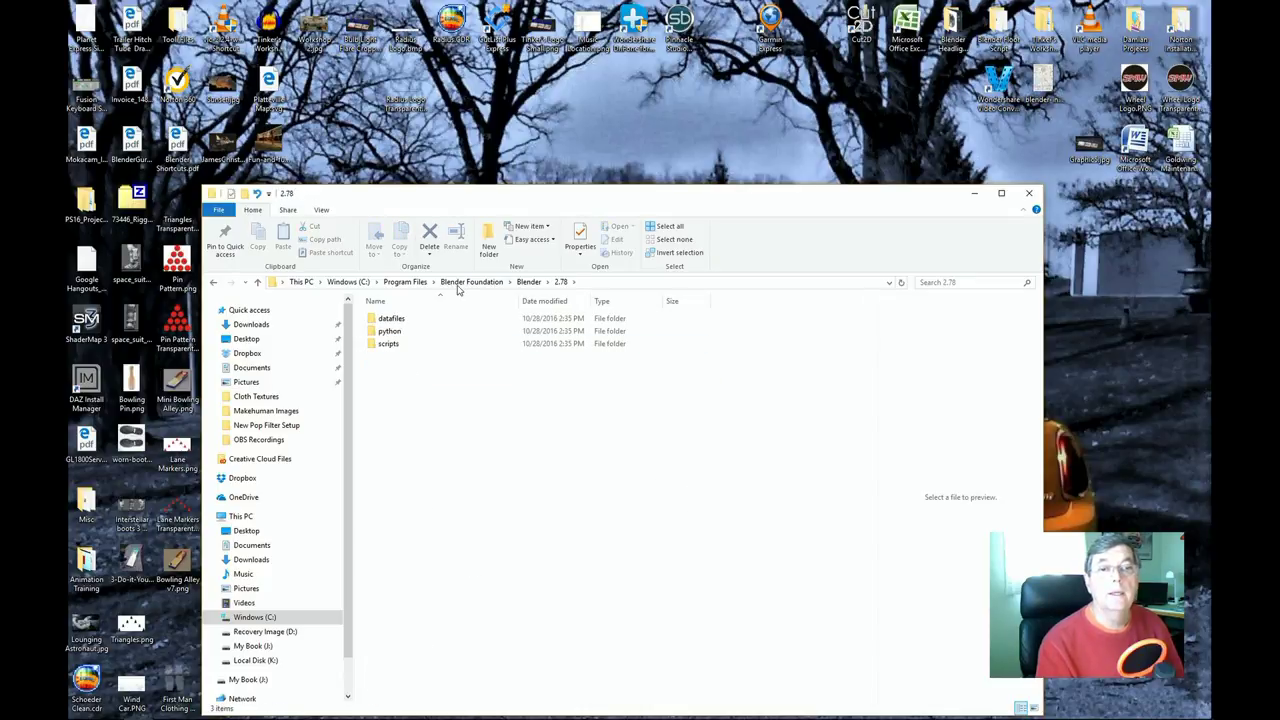
left_click(389, 344)
double_click(389, 344)
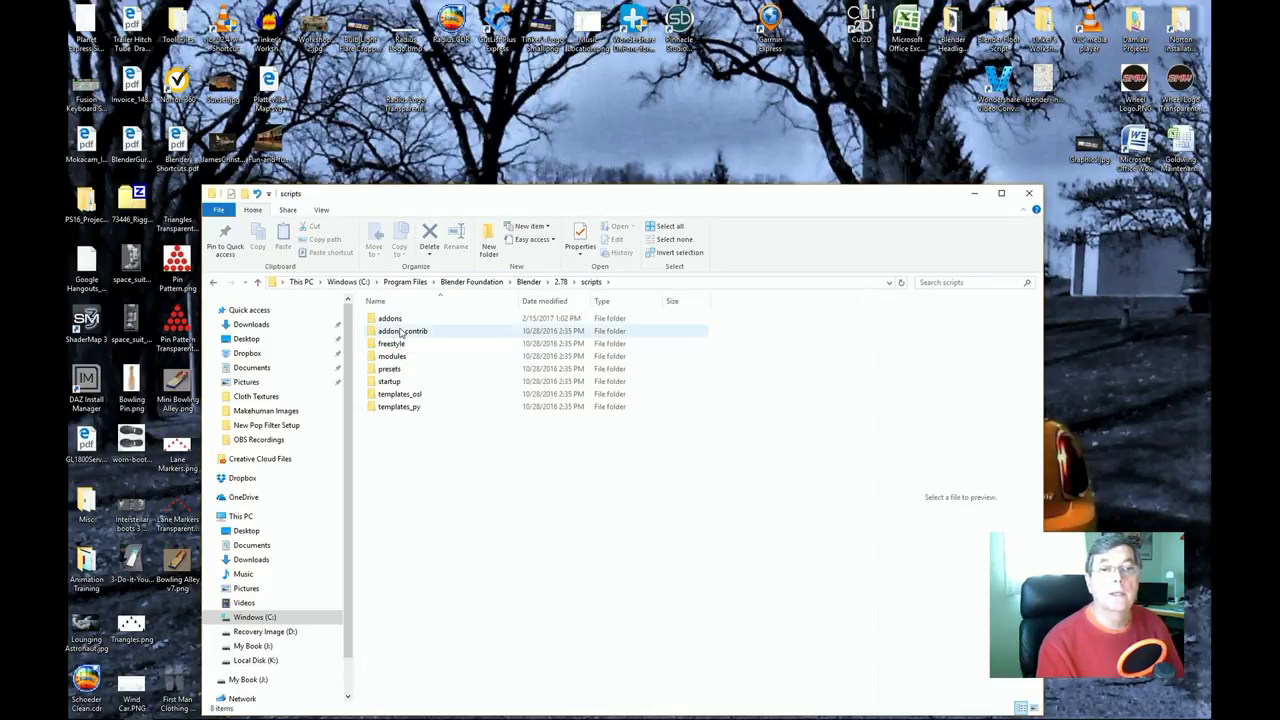
left_click(400, 320)
double_click(400, 320)
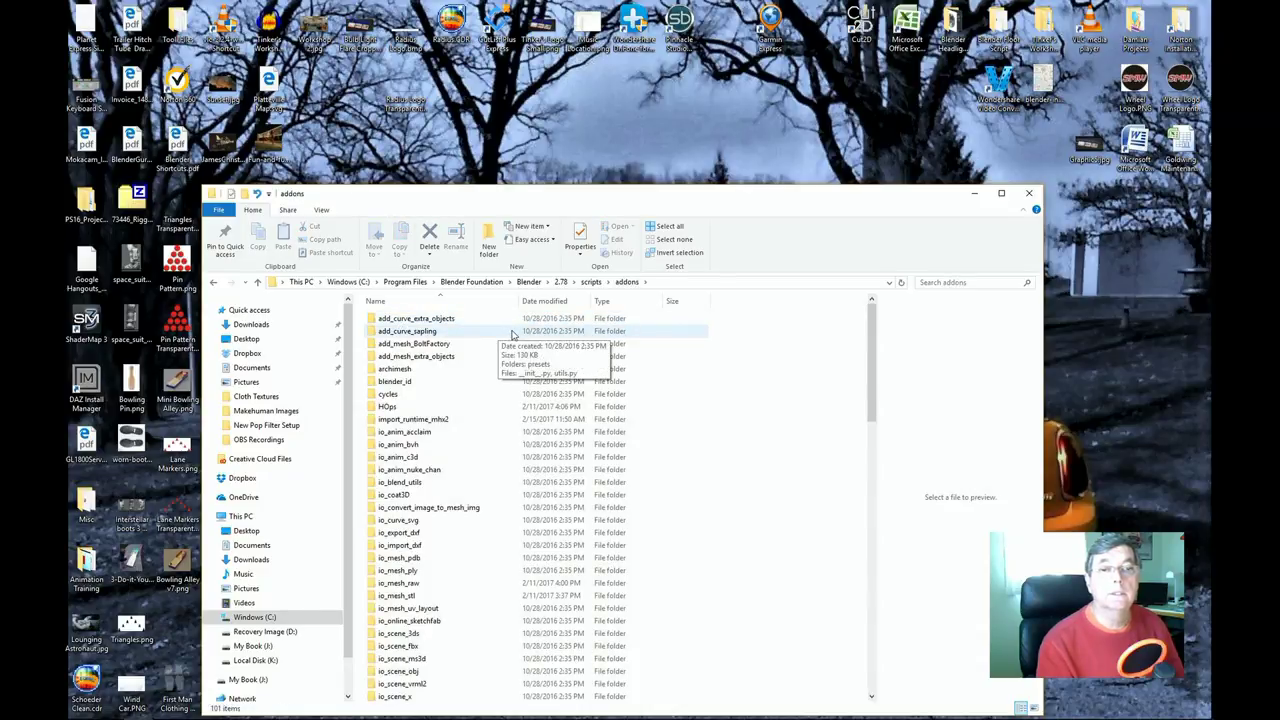
- Open the extracted Diffeomorphic folder from the desktop and arrange it below the addons window so both folder lists are visible
left_click_drag(550, 205, 661, 111)
double_click(266, 620)
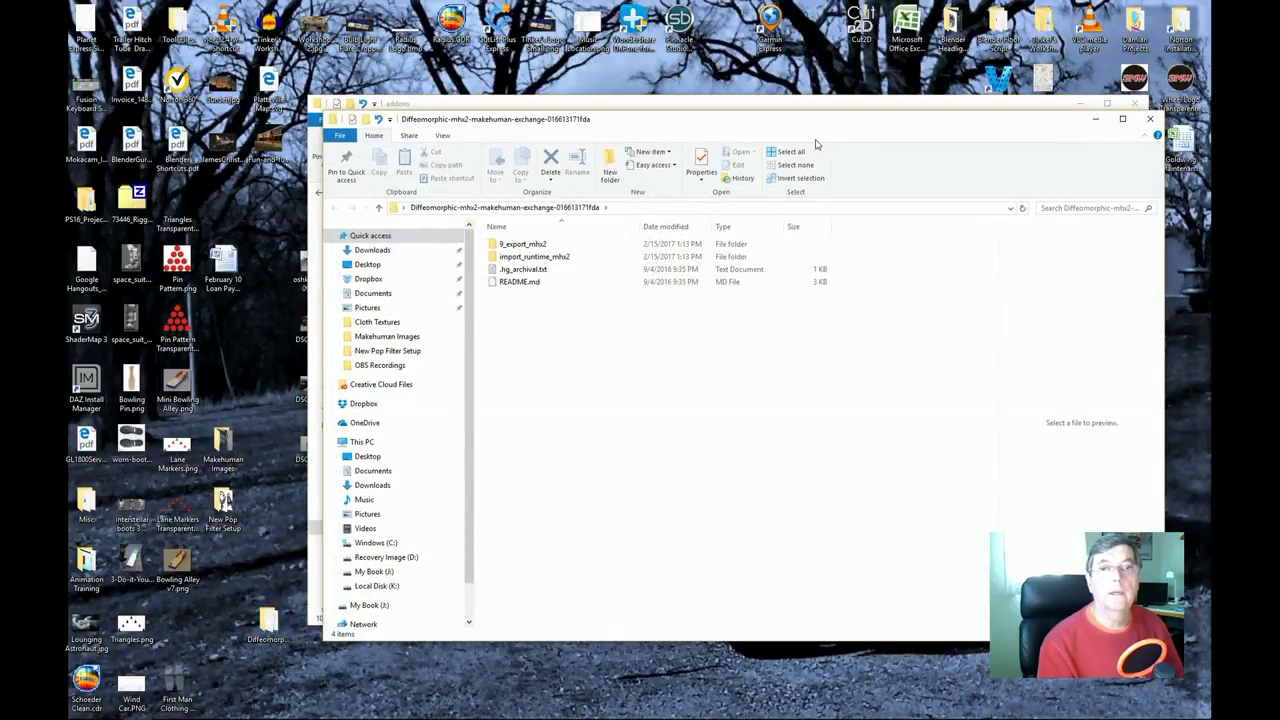
left_click_drag(775, 125, 600, 395)
left_click(354, 531)
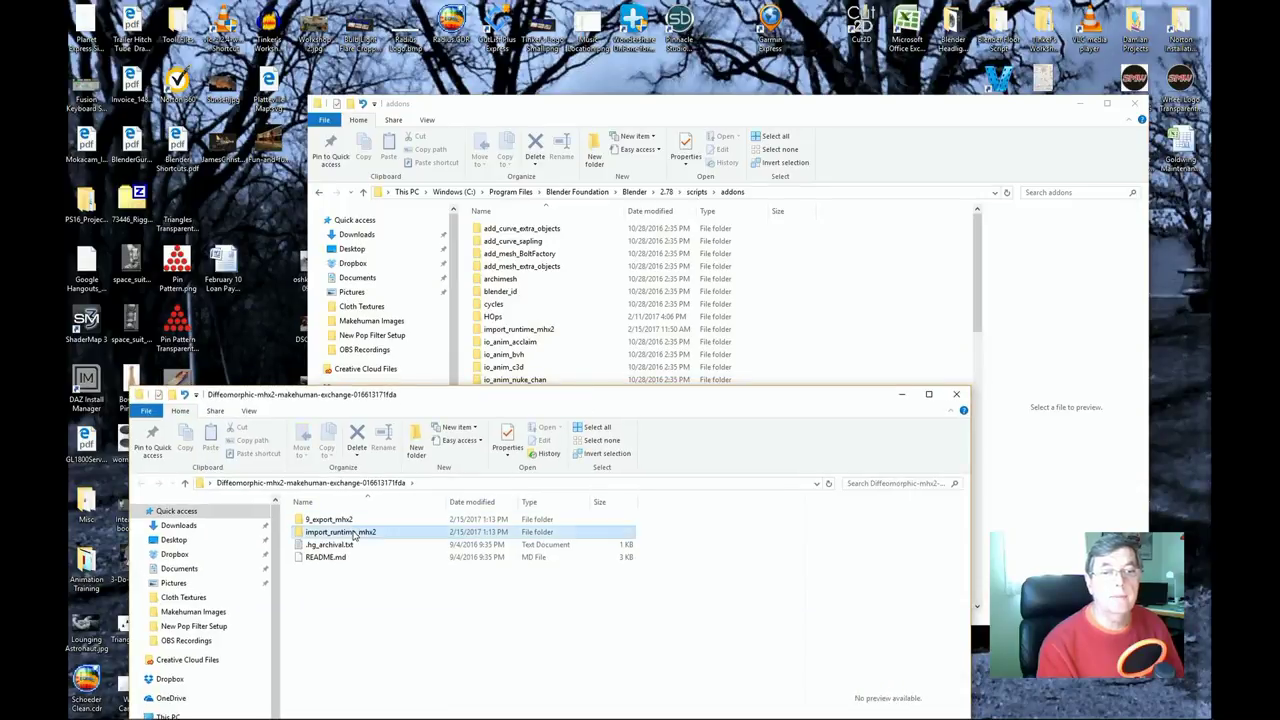
right_click(354, 533)
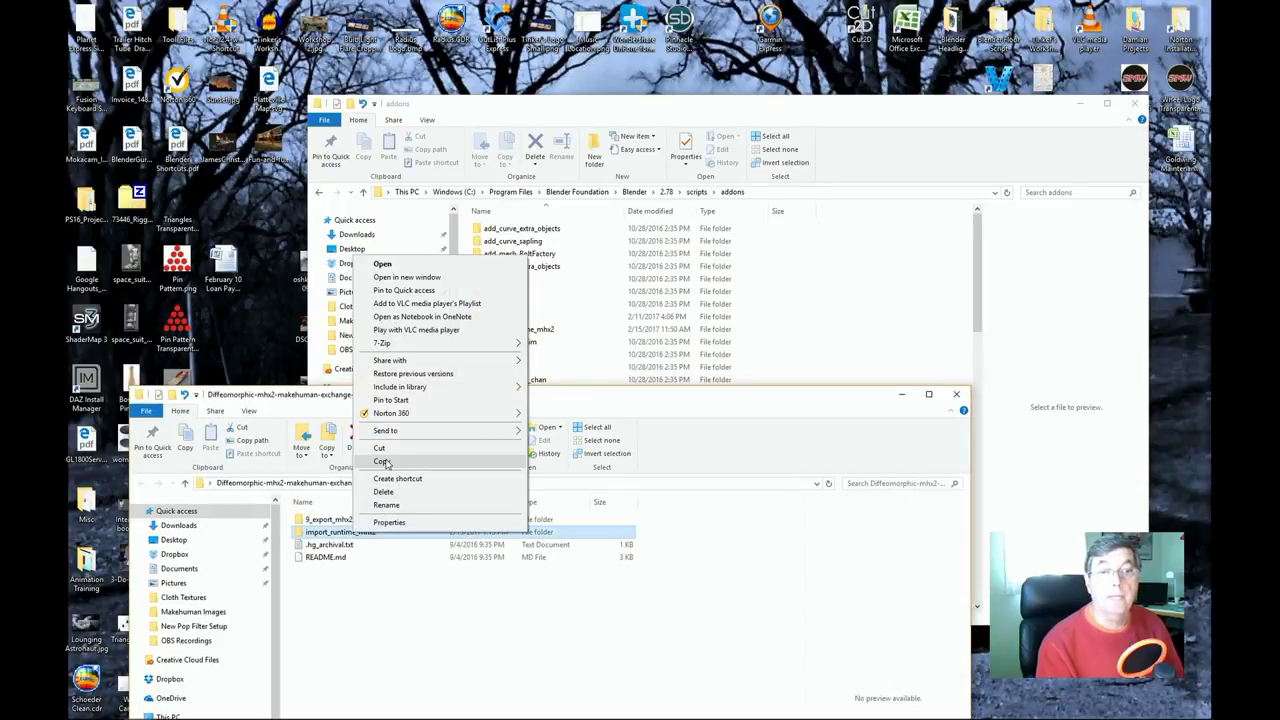
left_click(365, 611)
left_click(367, 610)
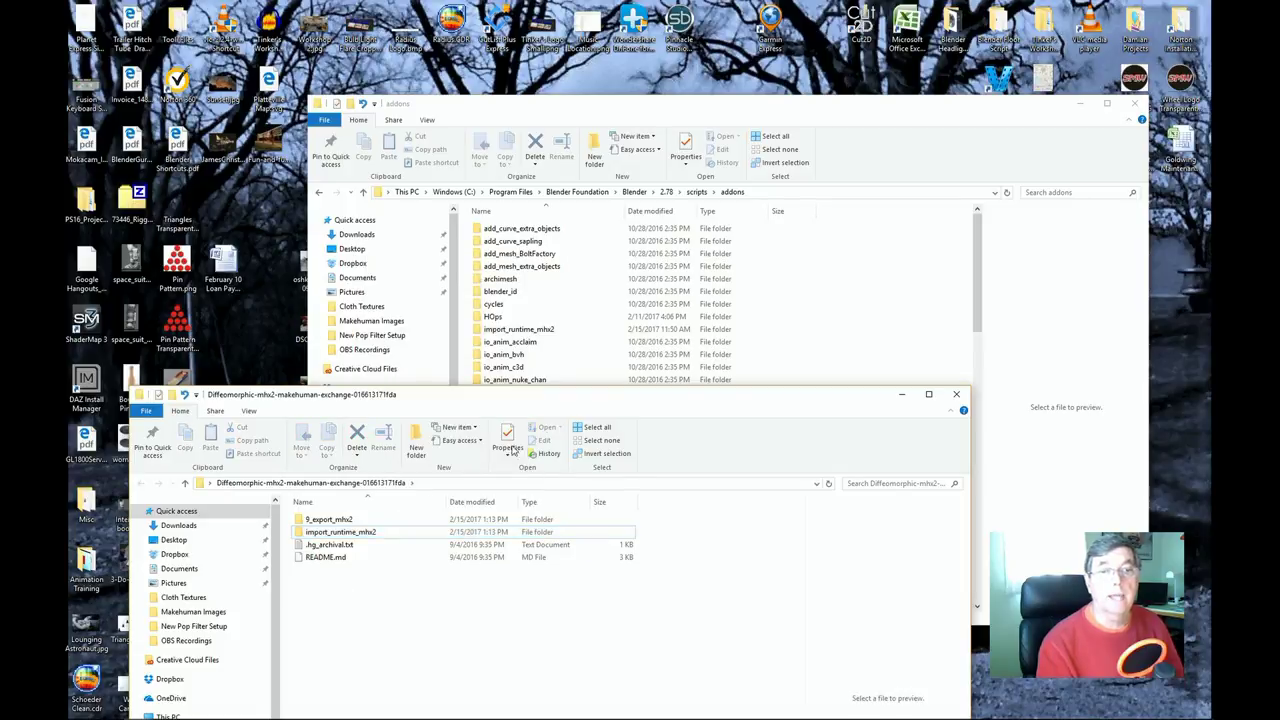
- Check the import_runtime_mhx2 folder in Blender's addons folder, and close both the extracted folder and addons windows
left_click(535, 331)
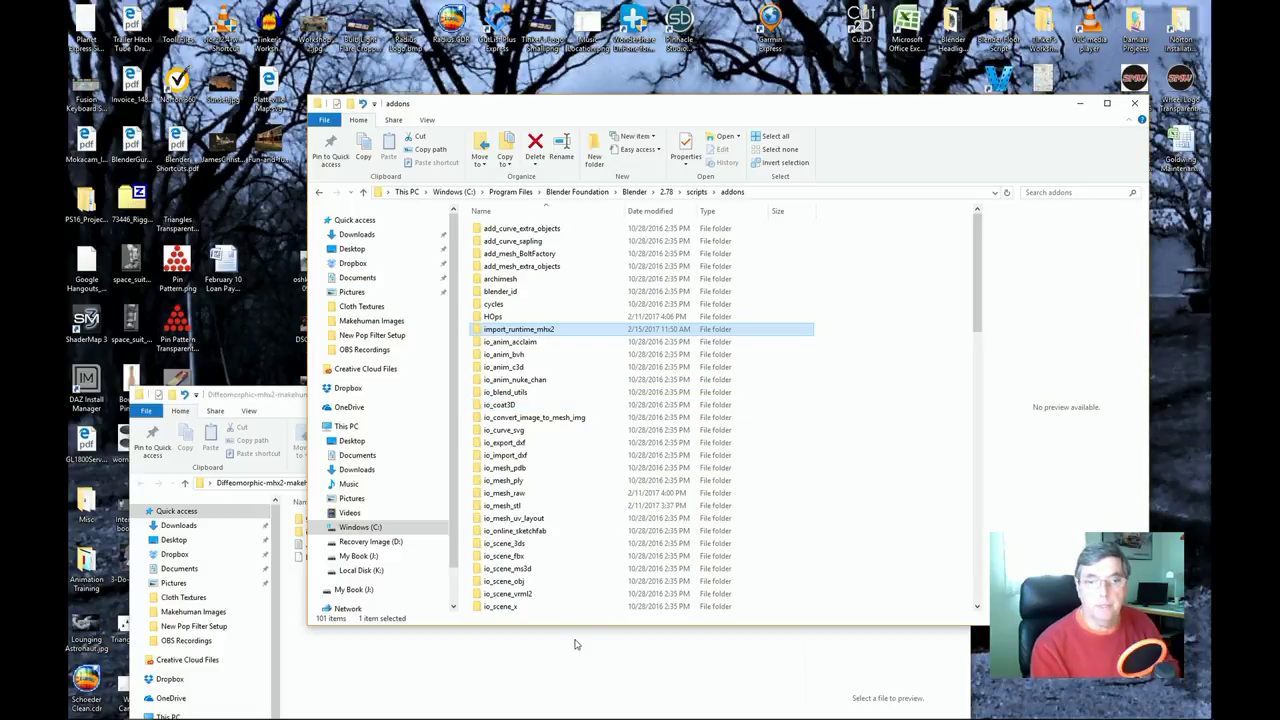
left_click(500, 675)
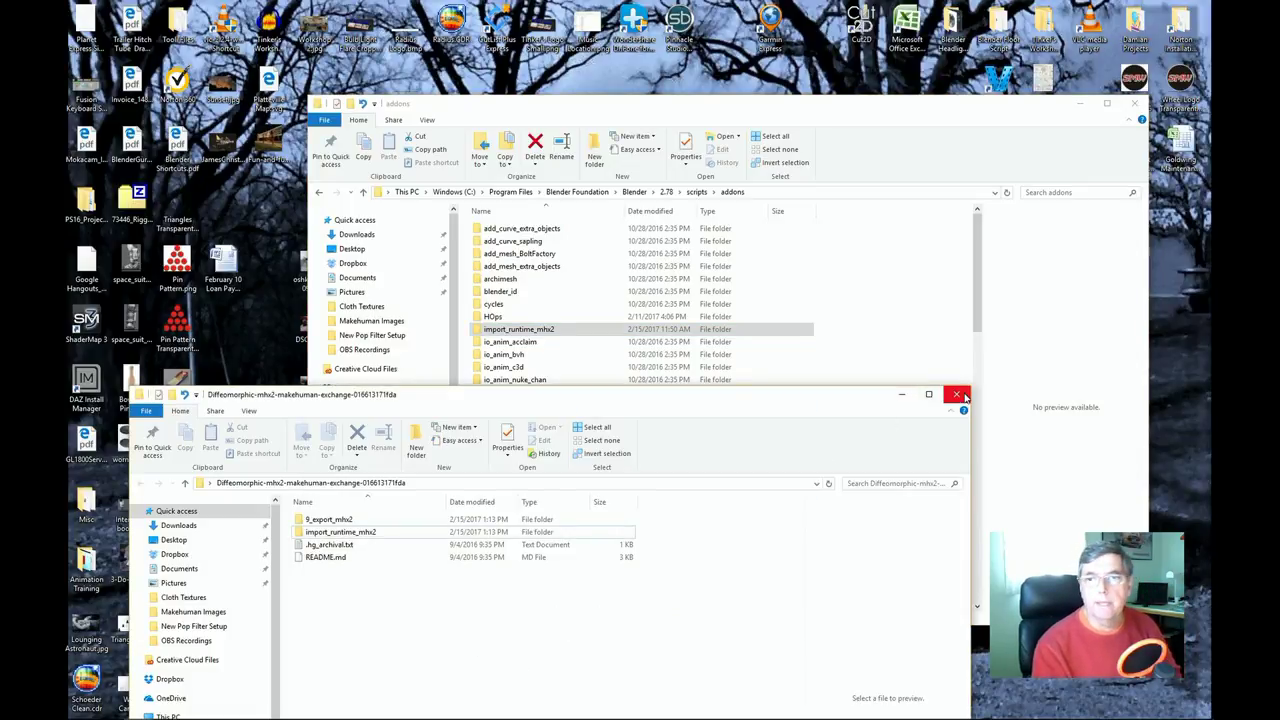
left_click(882, 395)
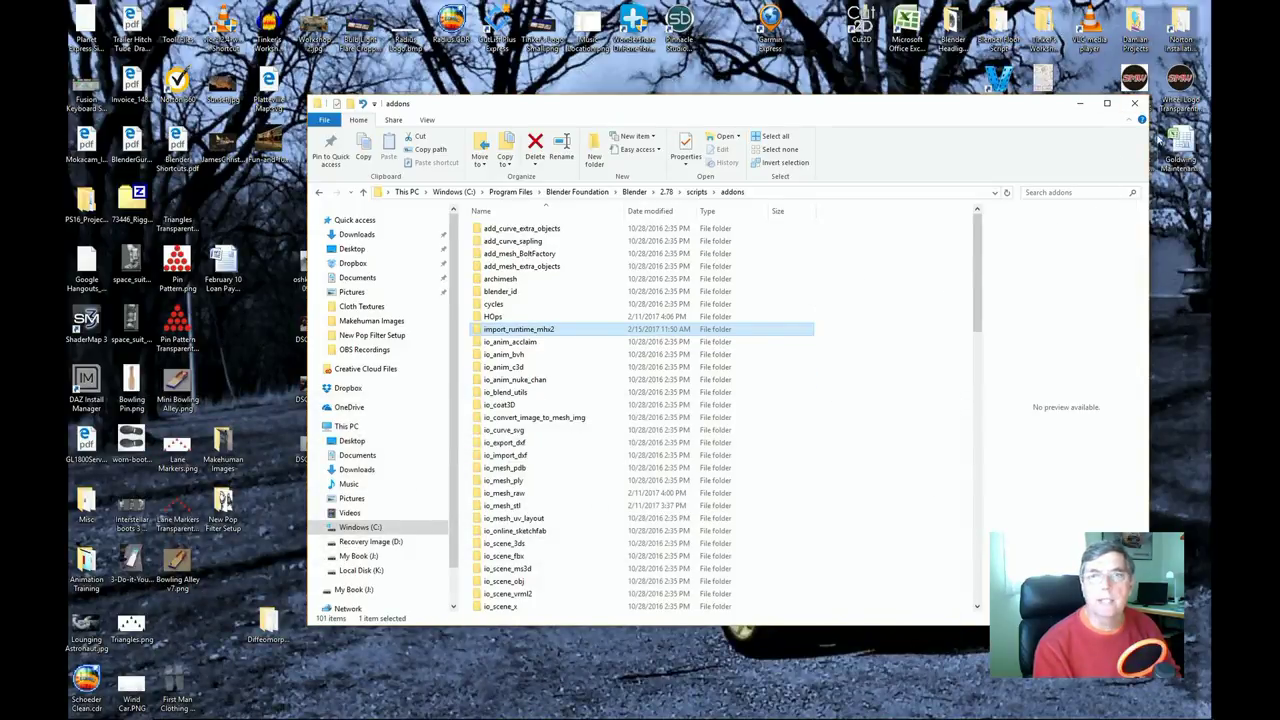
left_click(1136, 104)
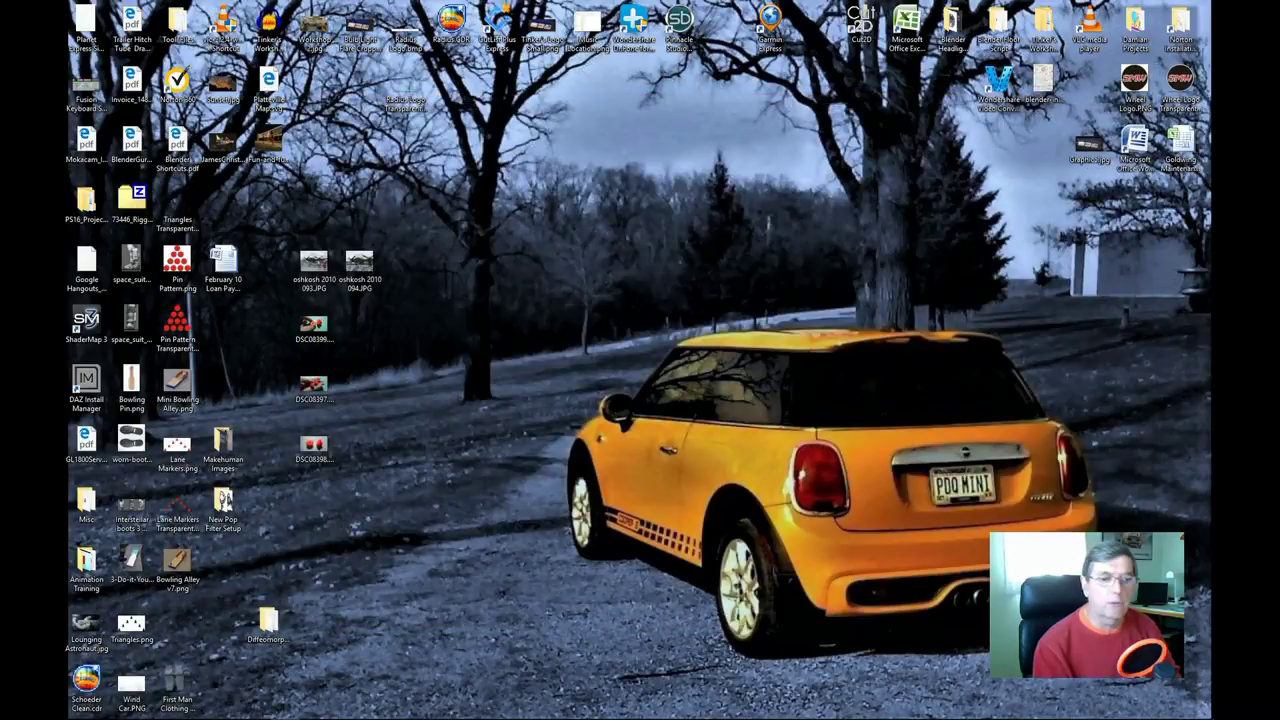
mouse_move(95, 714)
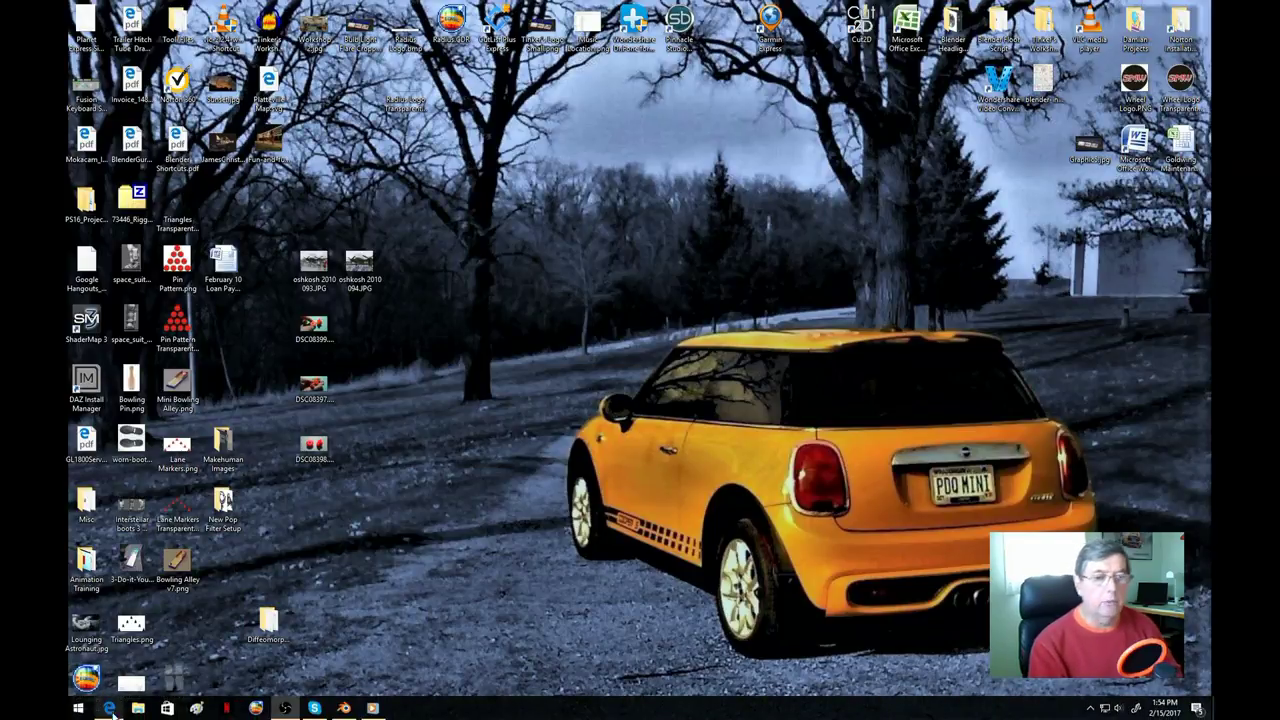
left_click(110, 708)
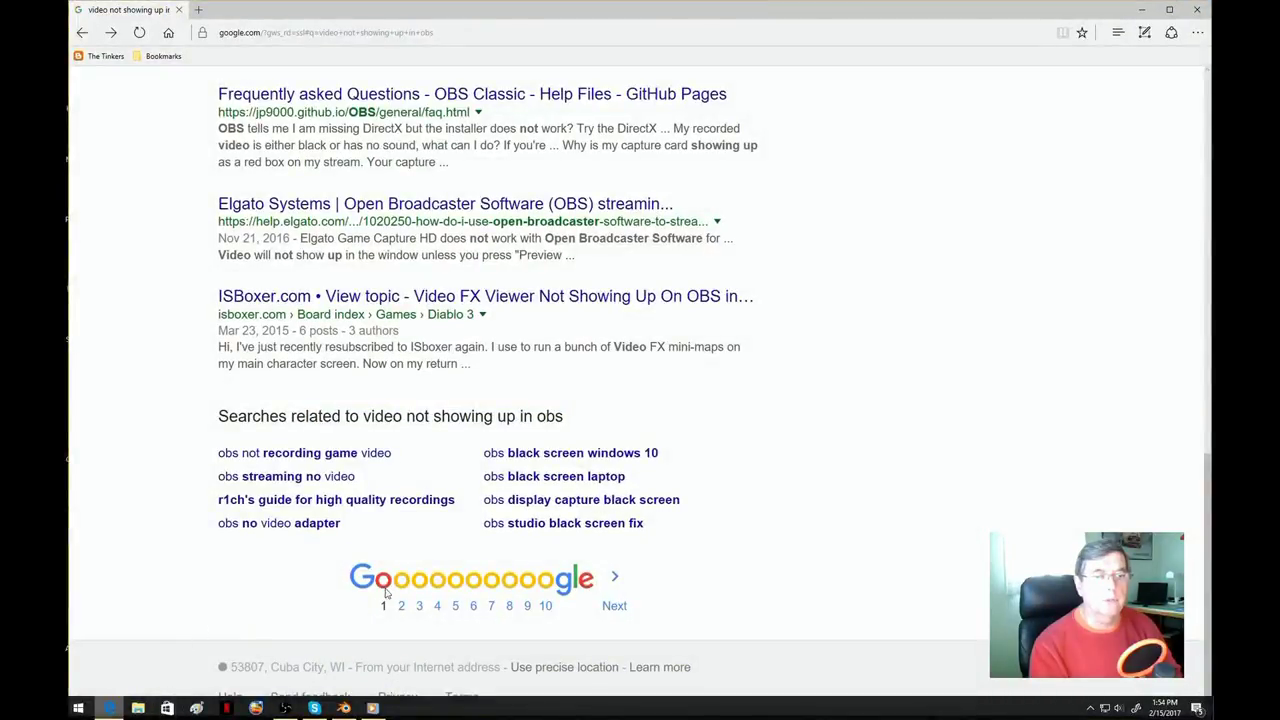
left_click(1196, 12)
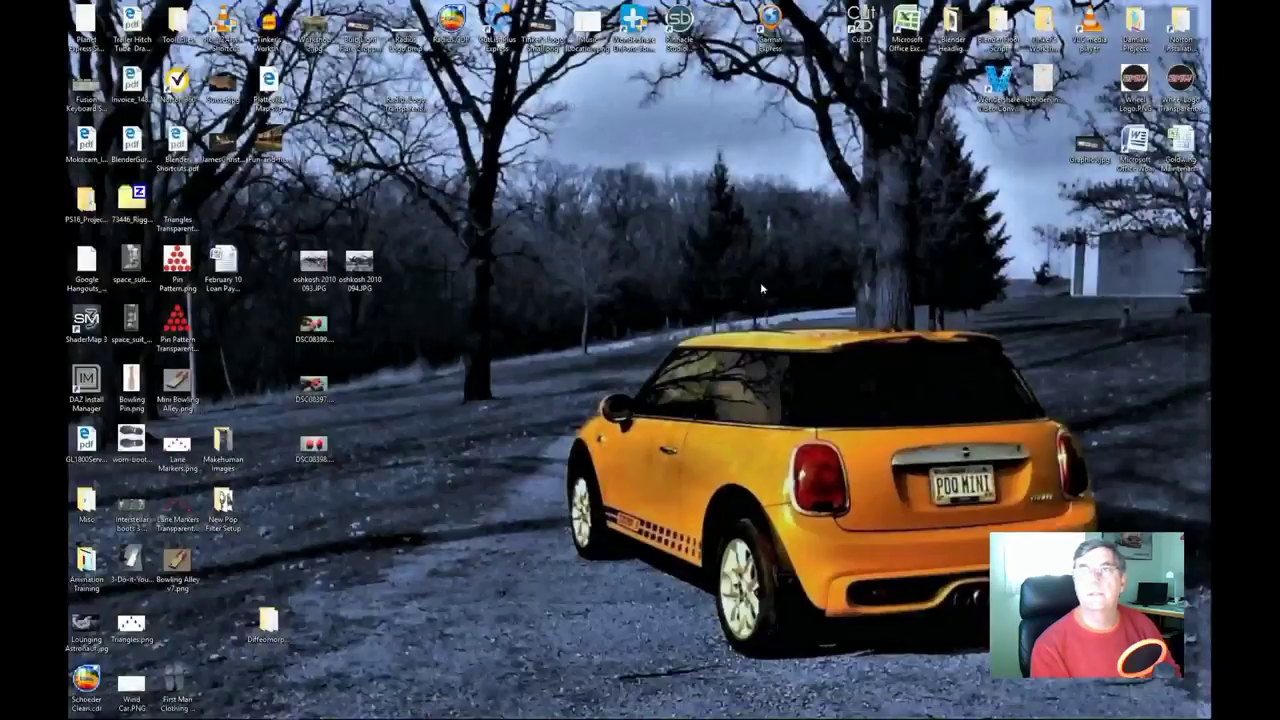
- Open Local Disk (K:) from This PC in a new File Explorer window
left_click(139, 708)
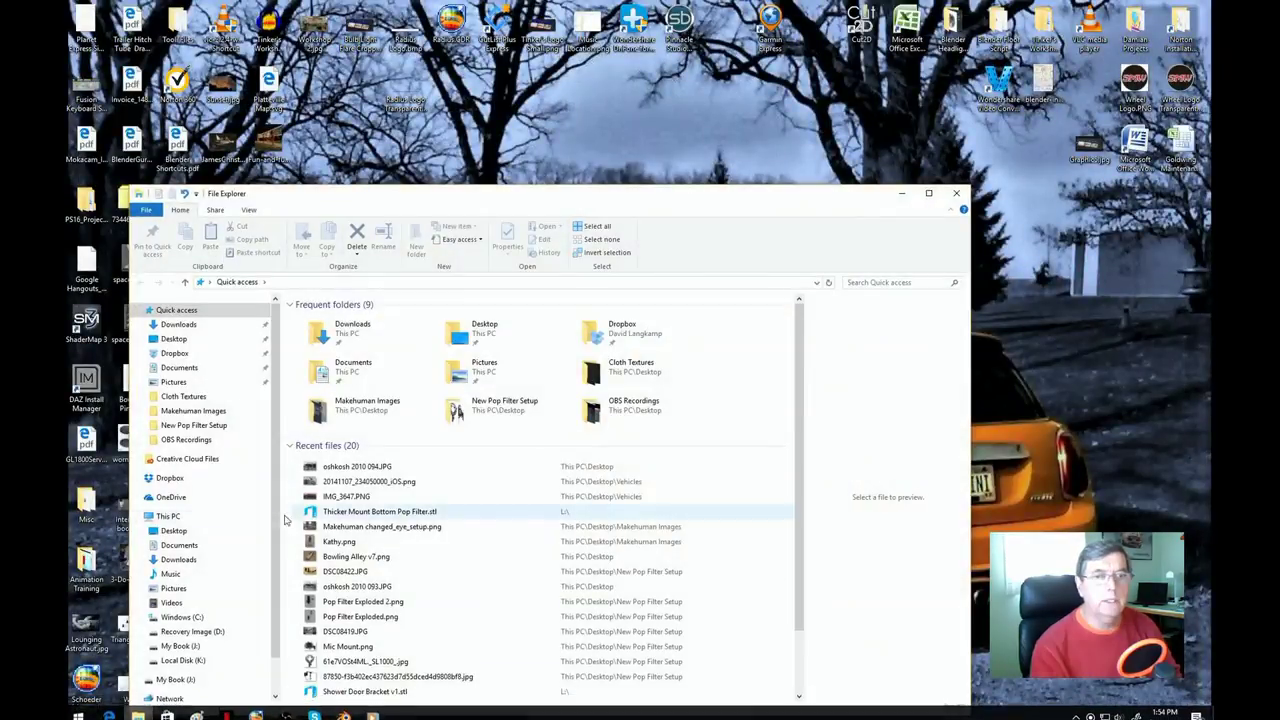
left_click(190, 618)
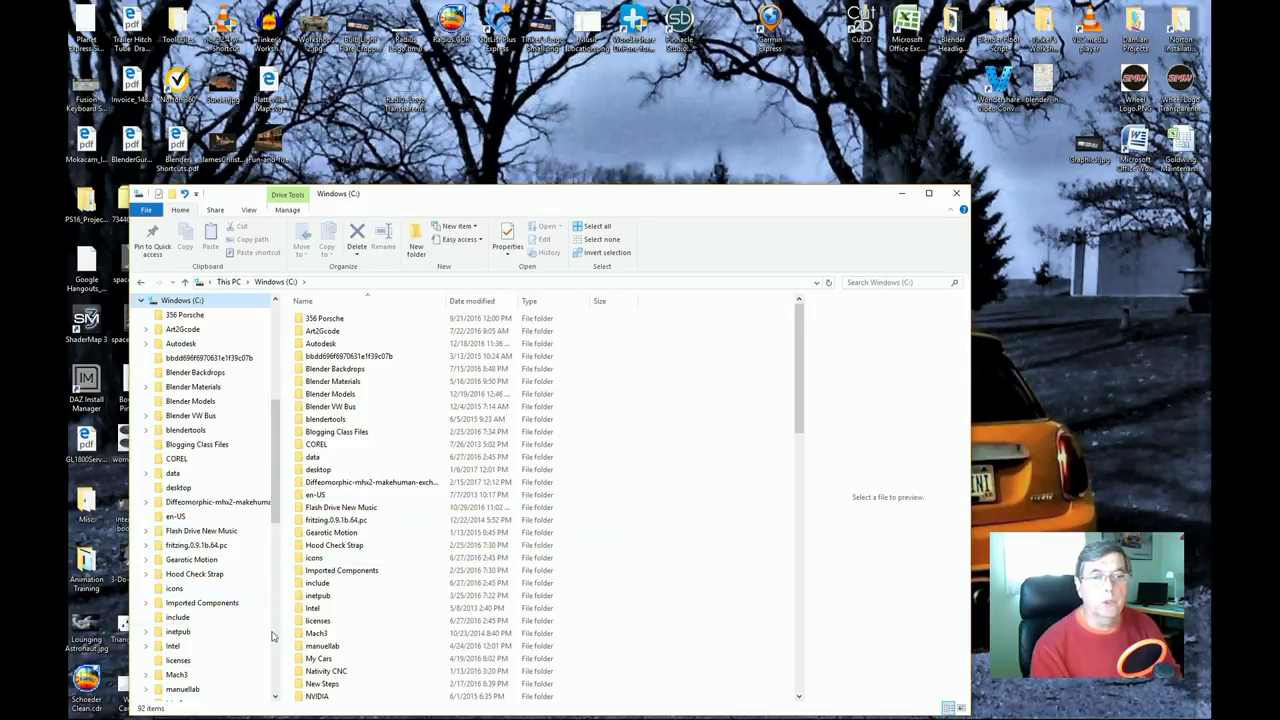
scroll(218, 640, "up", 7)
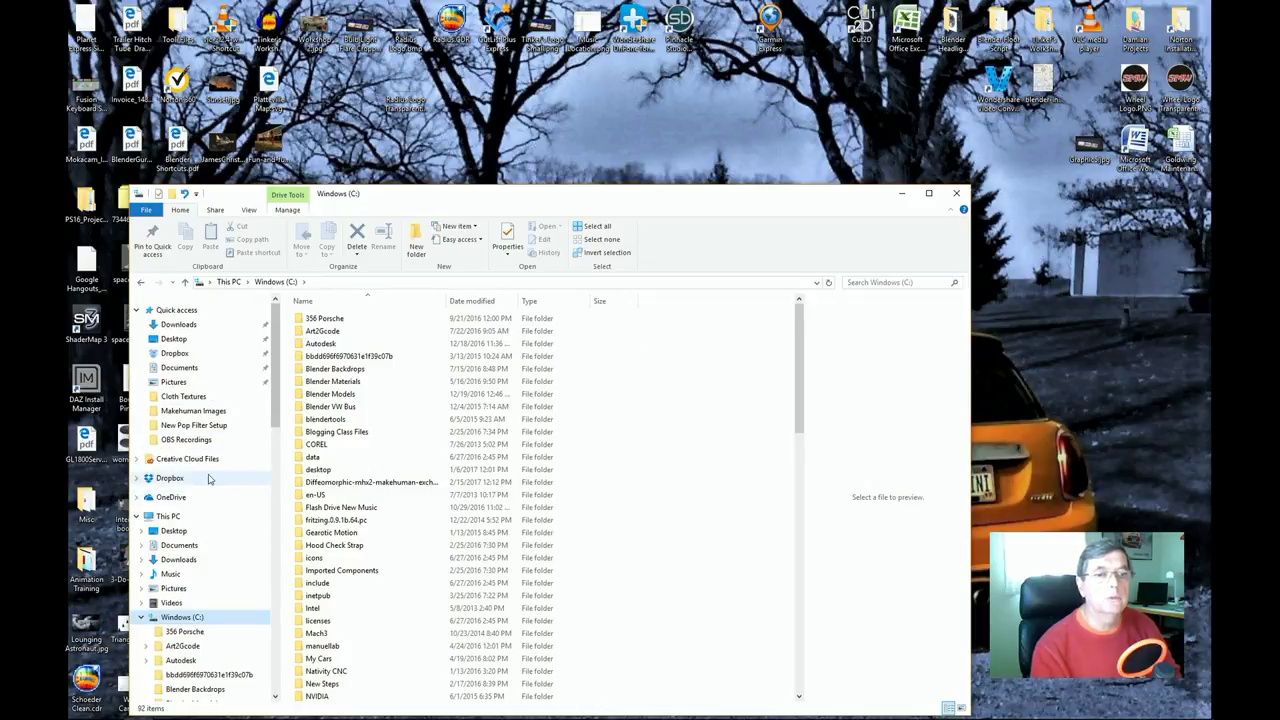
left_click(167, 517)
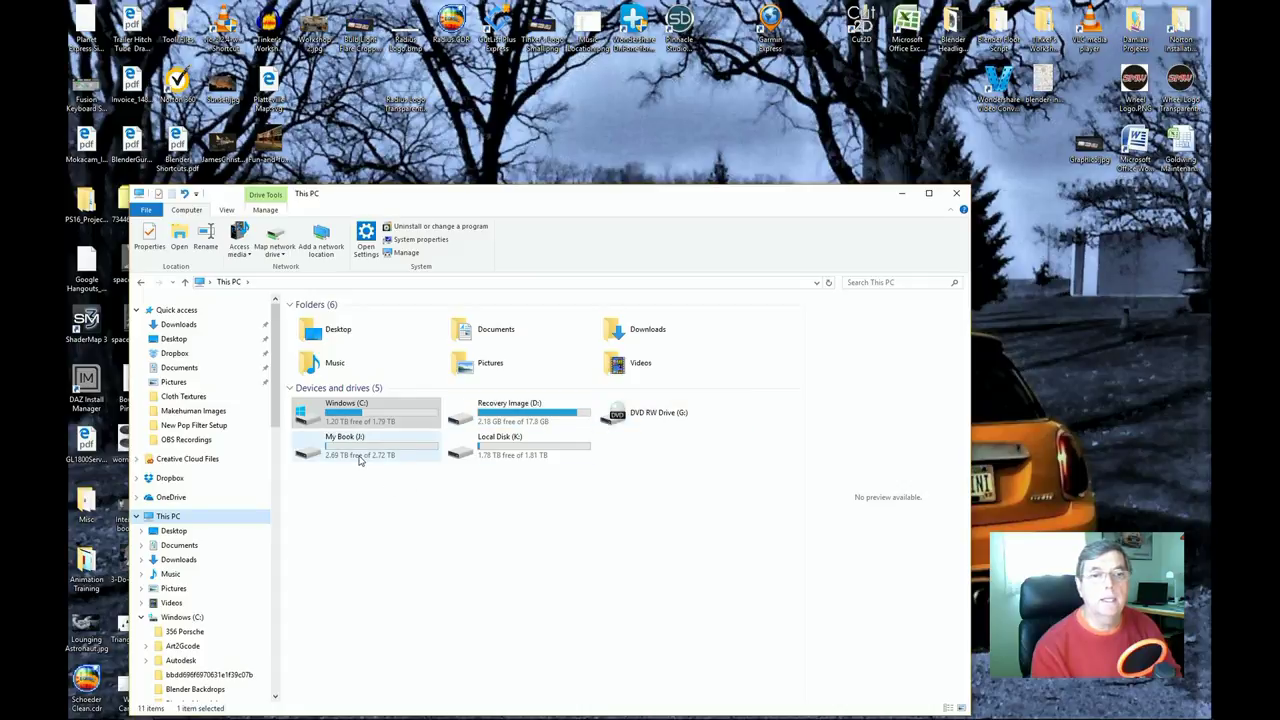
double_click(500, 447)
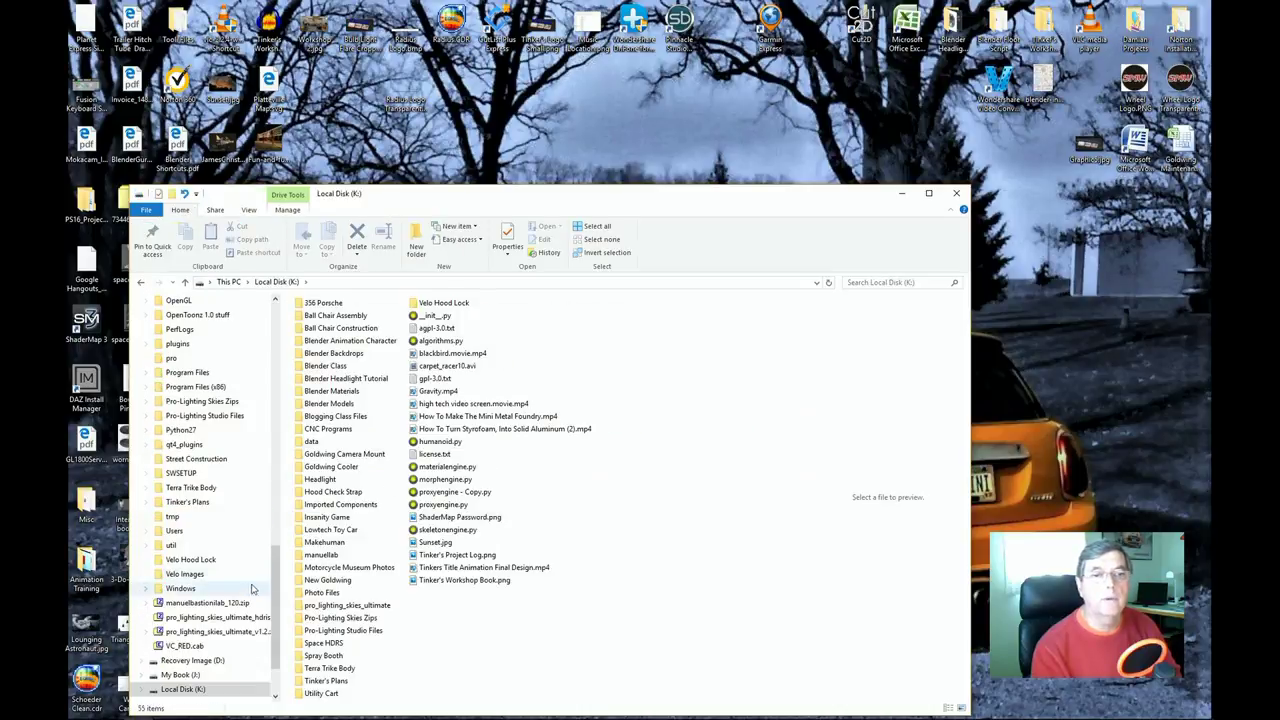
- Open the blendertools folder inside Makehuman and select the makeclothes, maketarget and makewalk folders together
double_click(323, 542)
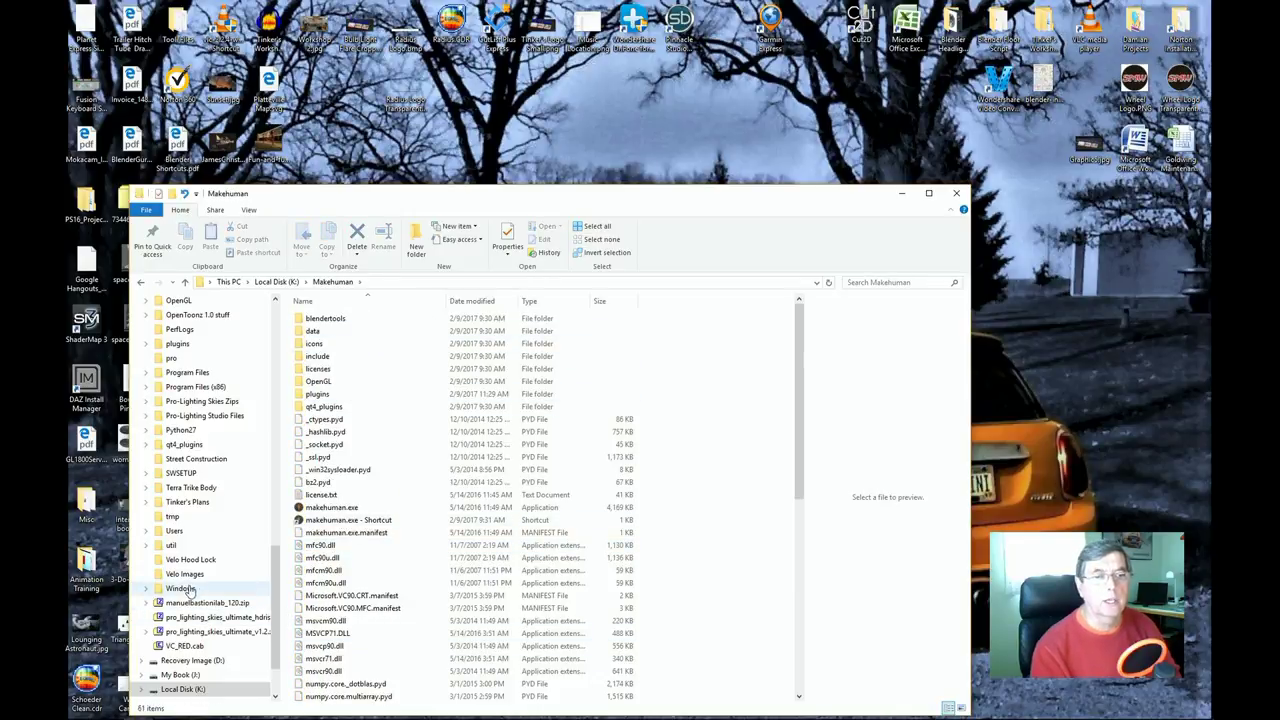
left_click(323, 319)
double_click(323, 319)
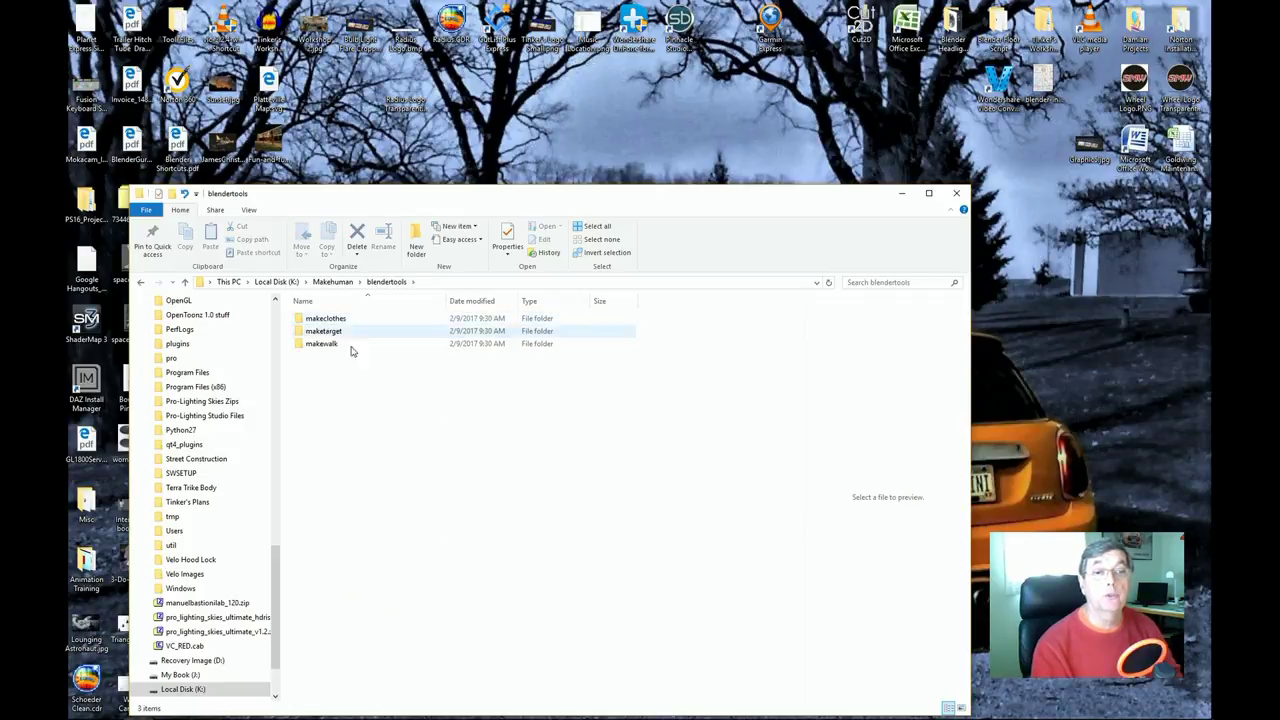
left_click_drag(388, 389, 308, 314)
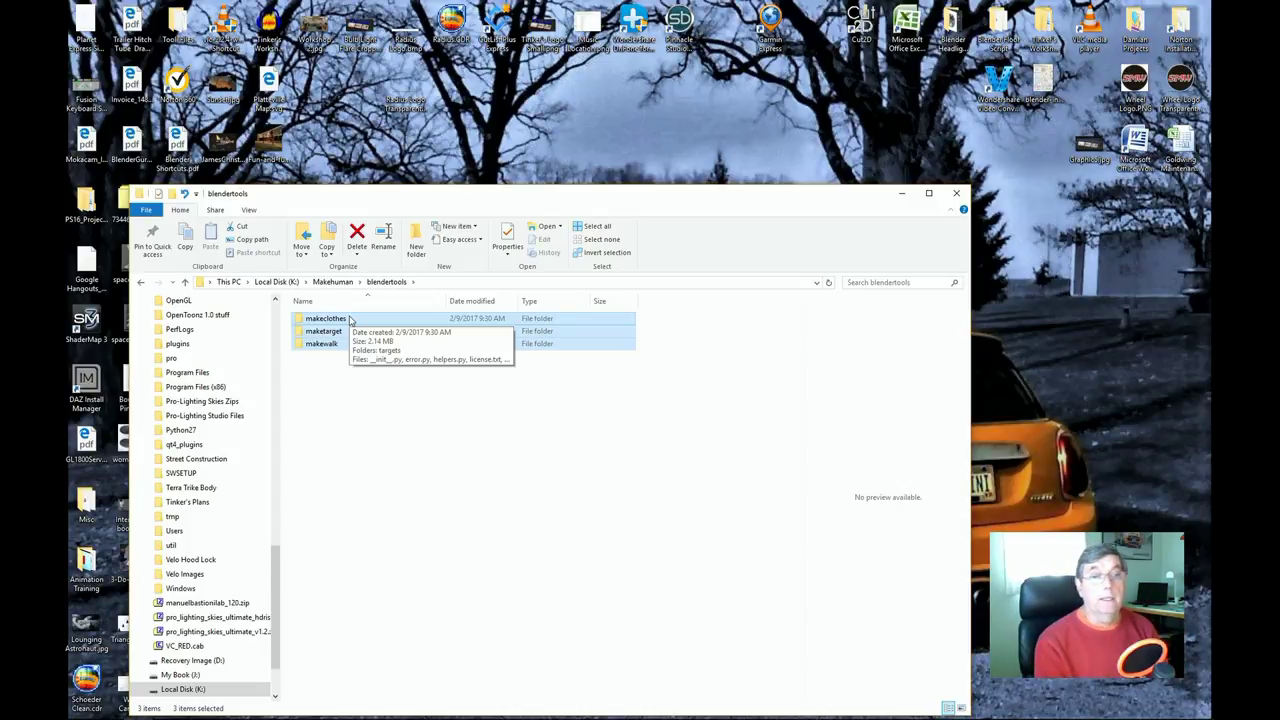
- Copy the makeclothes, maketarget and makewalk folders from blendertools and minimize the File Explorer window
left_click(334, 397)
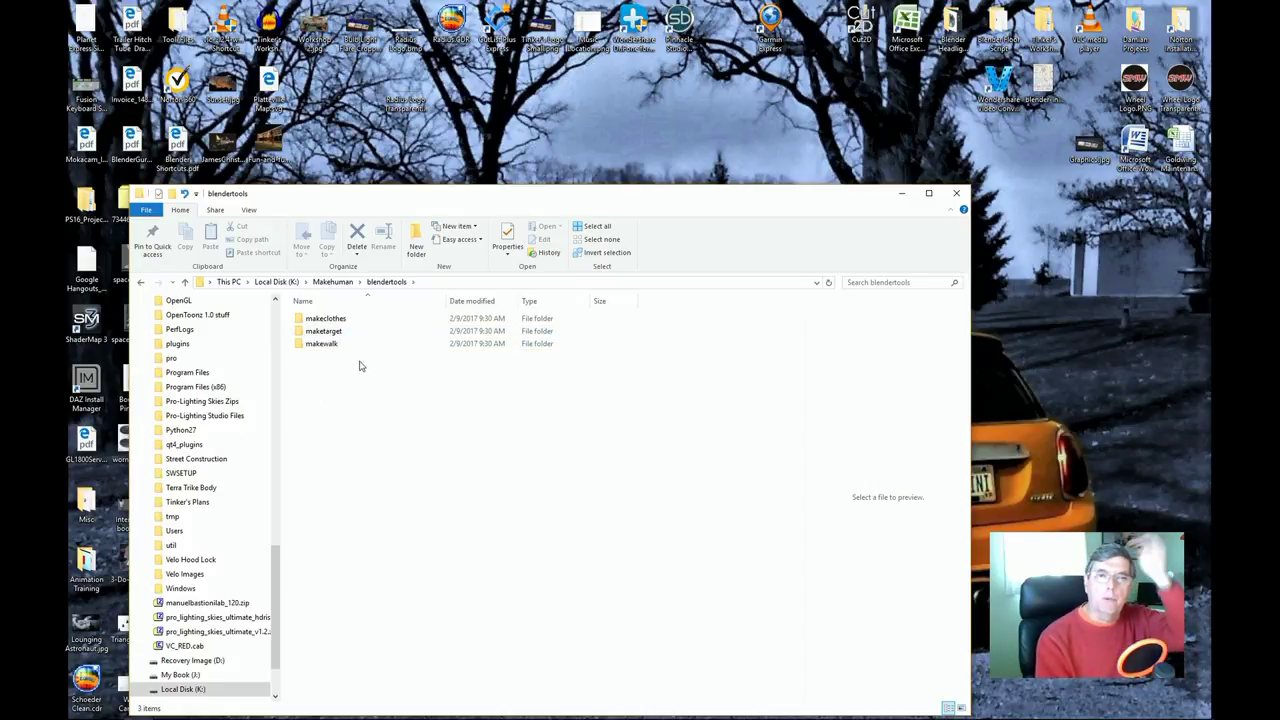
left_click_drag(413, 410, 300, 306)
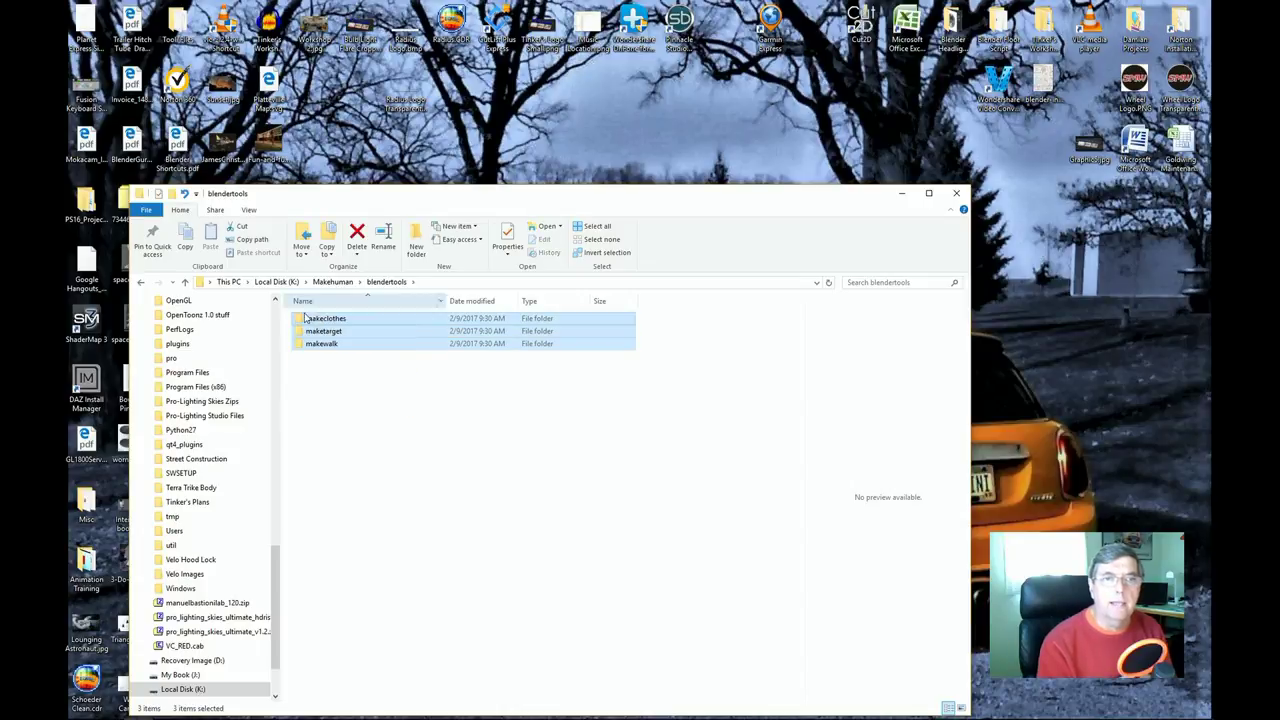
right_click(334, 346)
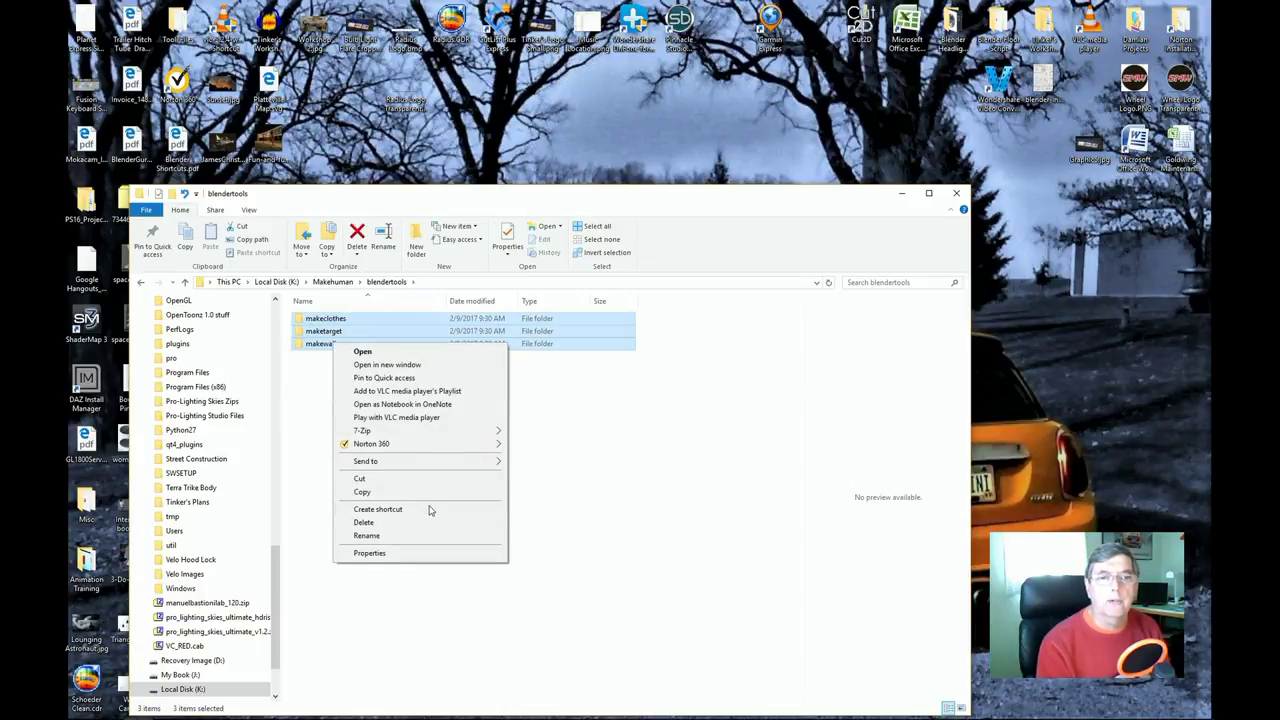
left_click(390, 494)
left_click(477, 489)
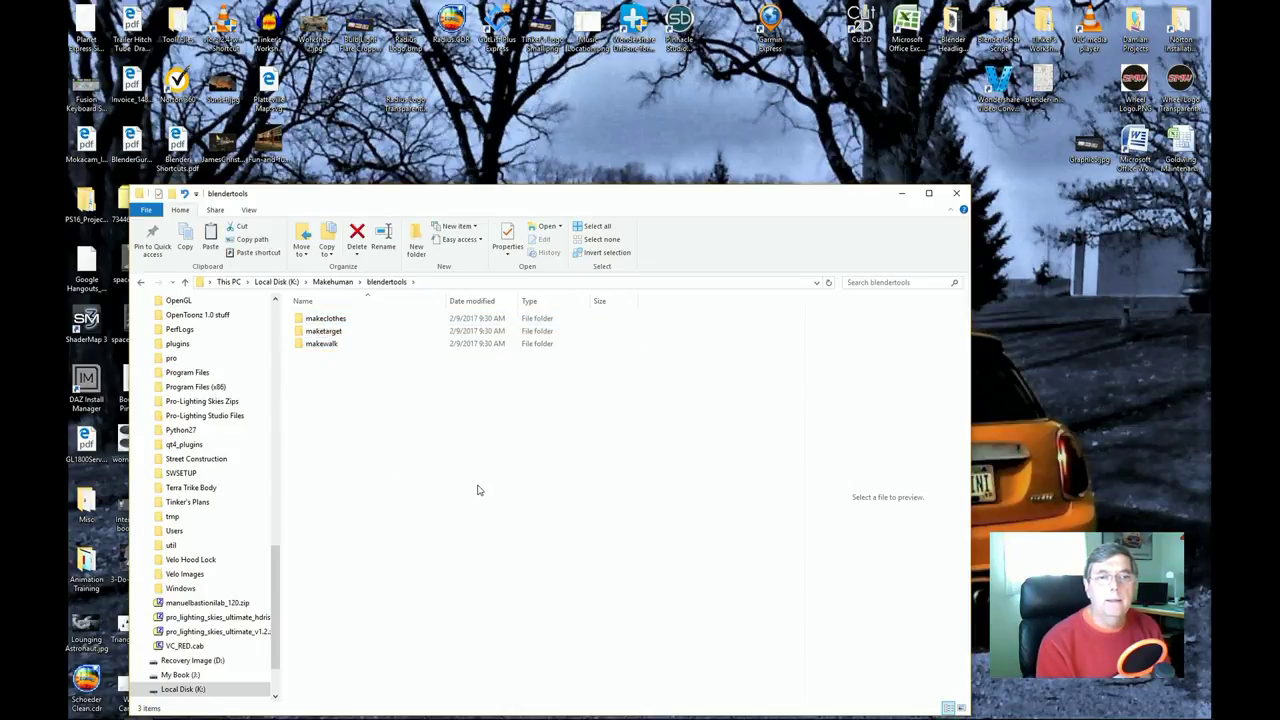
left_click(901, 192)
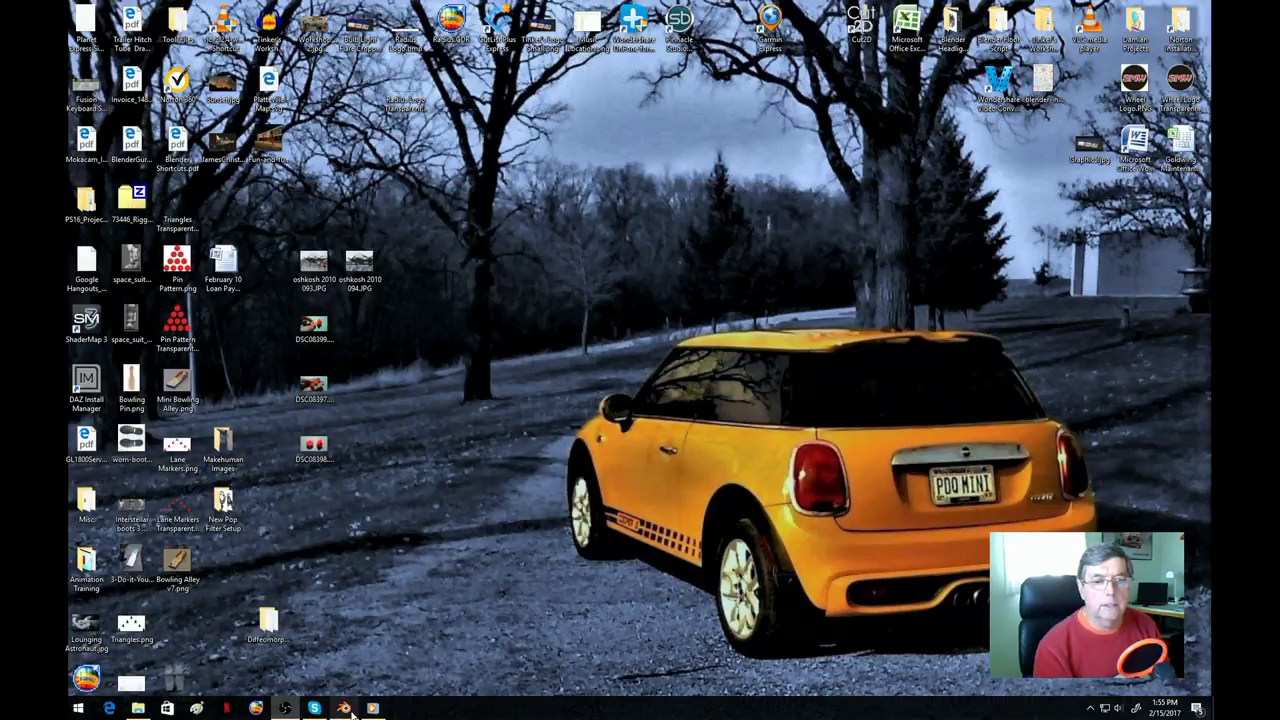
left_click(343, 707)
left_click(303, 176)
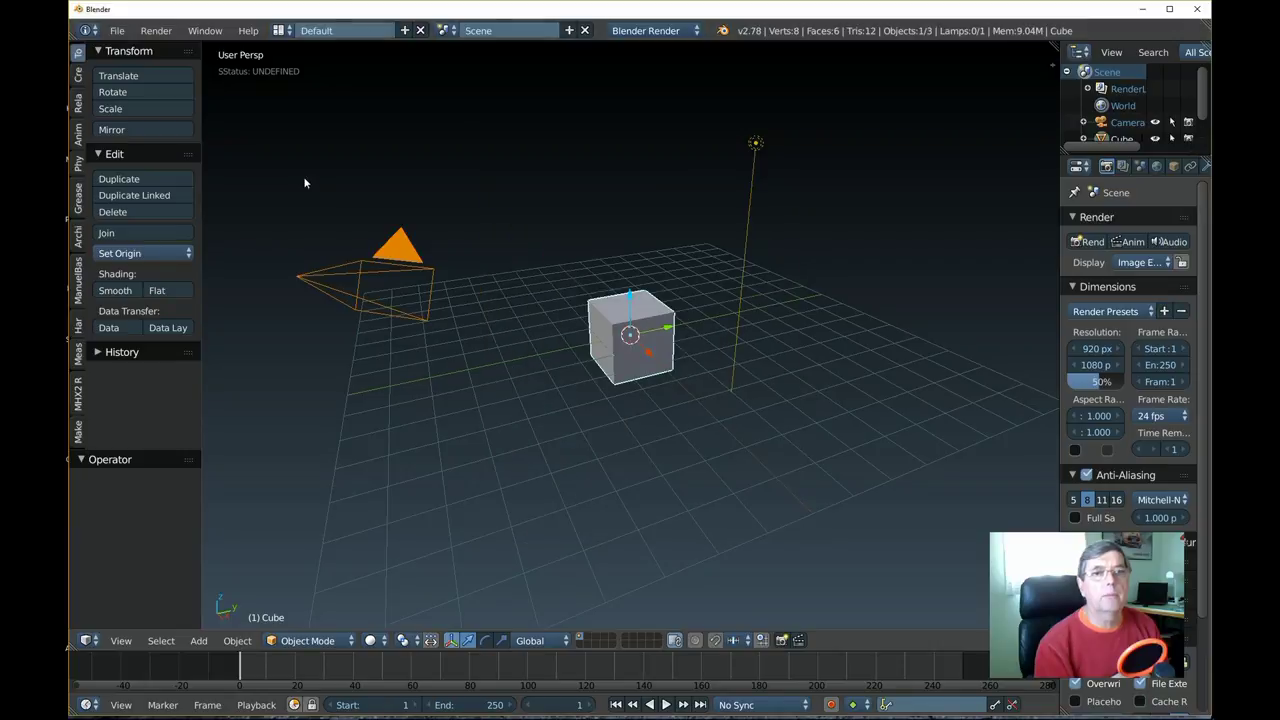
left_click(86, 30)
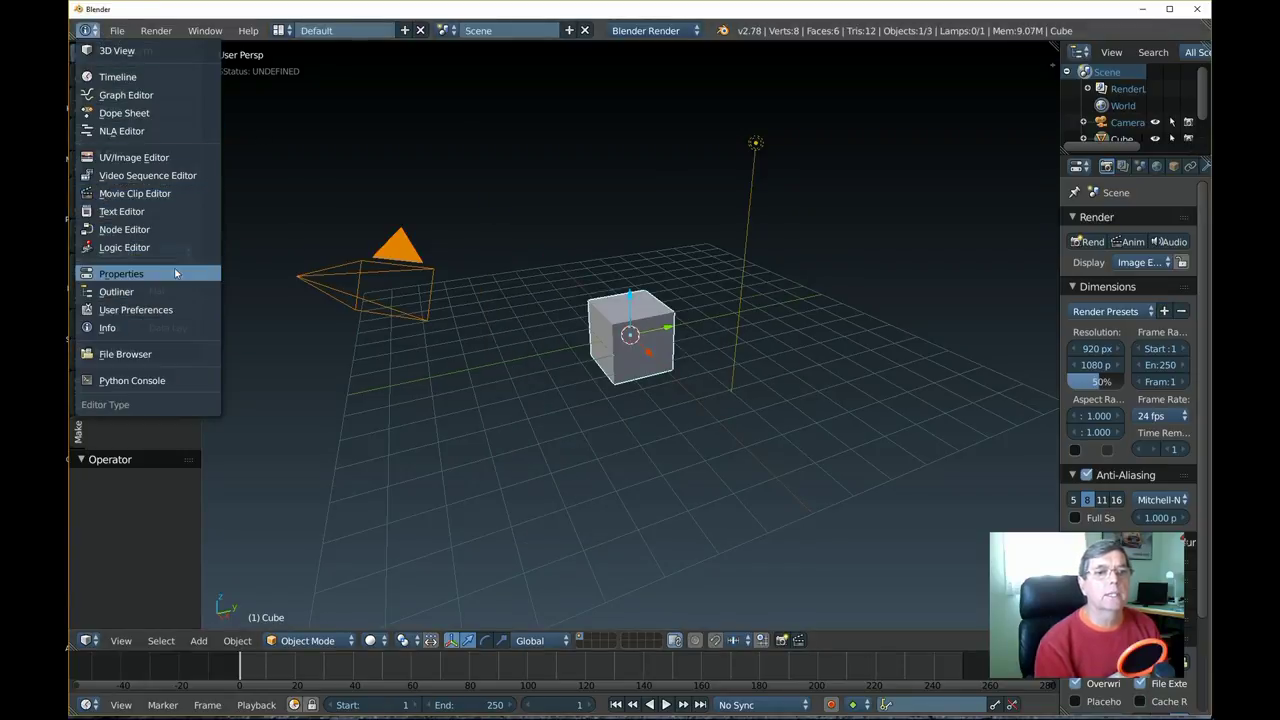
left_click(172, 309)
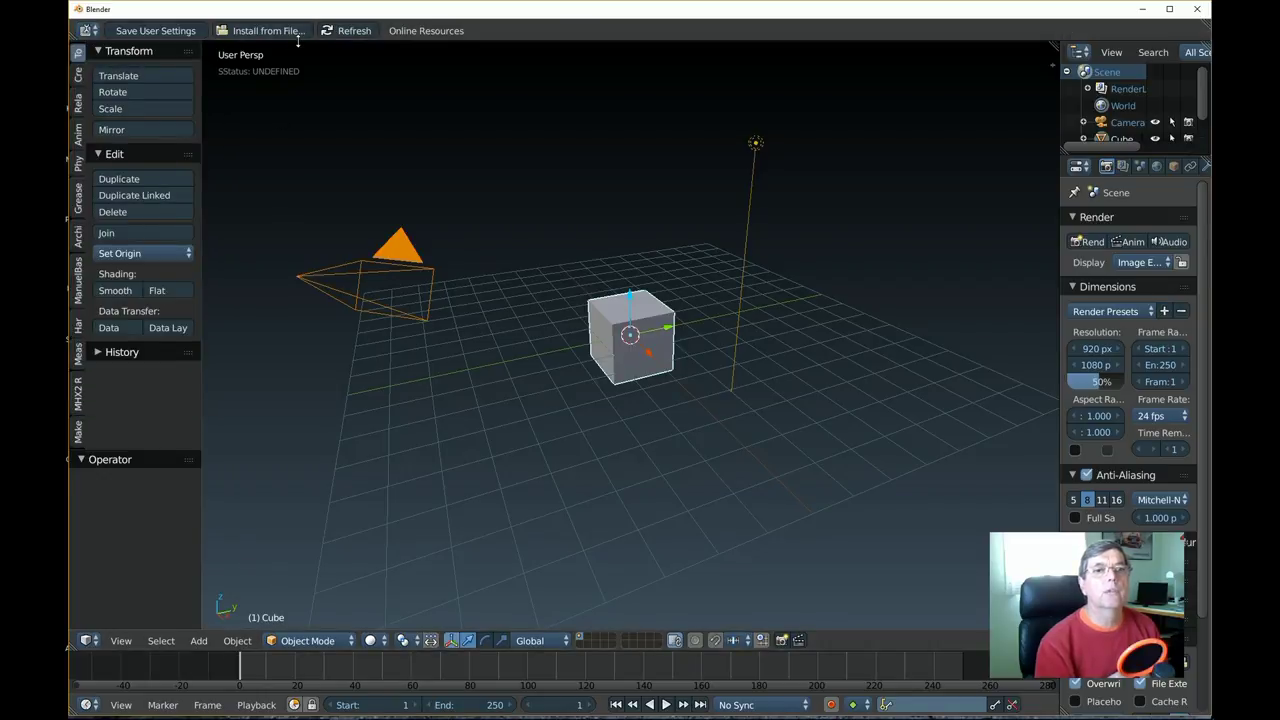
left_click_drag(313, 42, 313, 133)
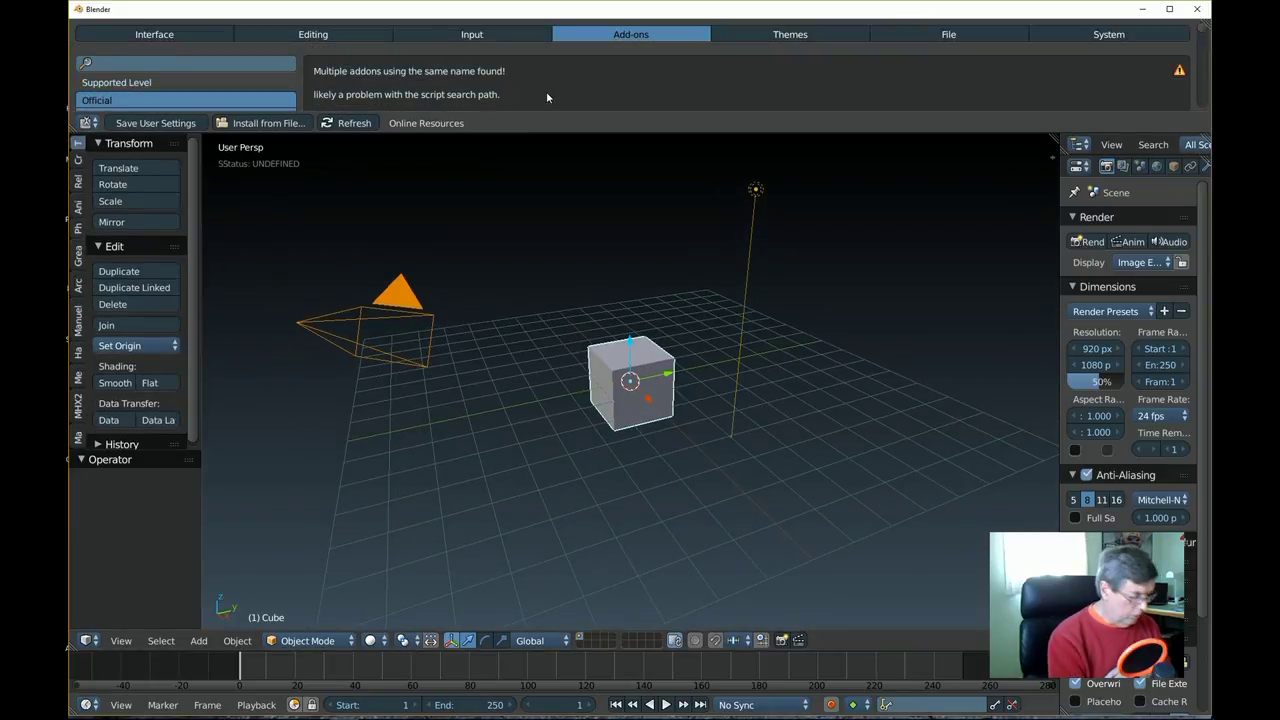
key("ctrl+space")
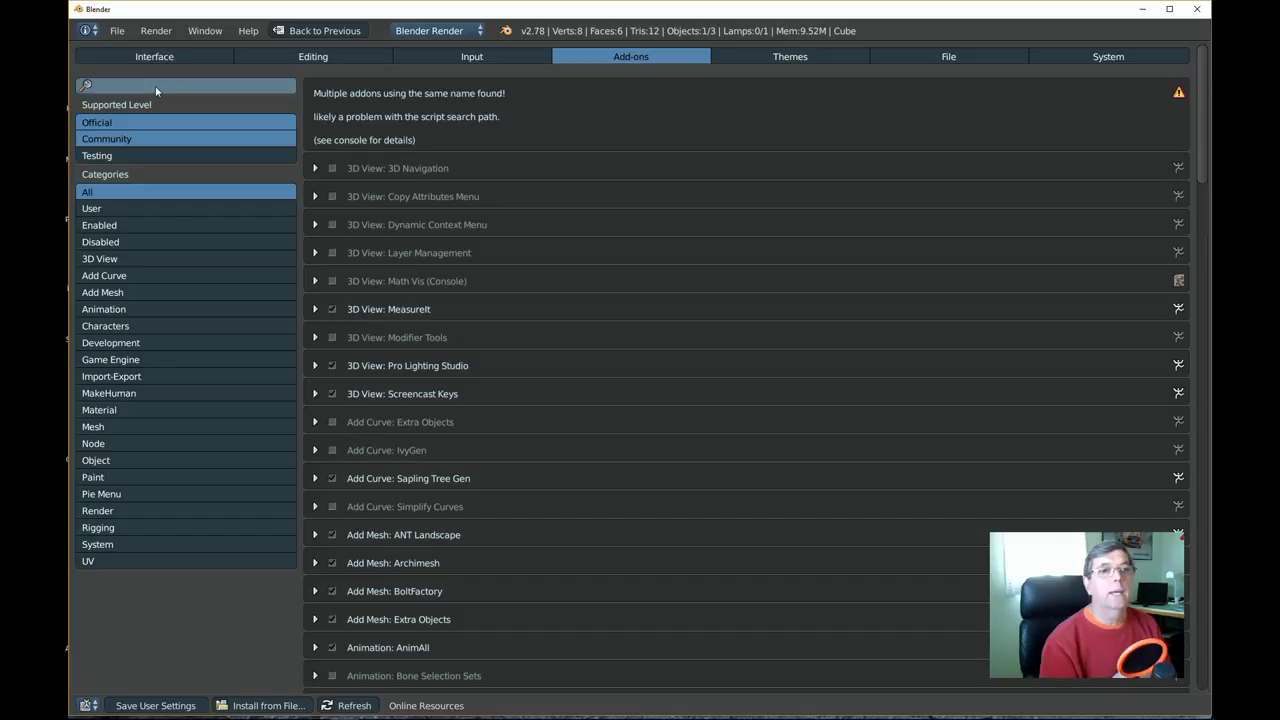
left_click(1208, 12)
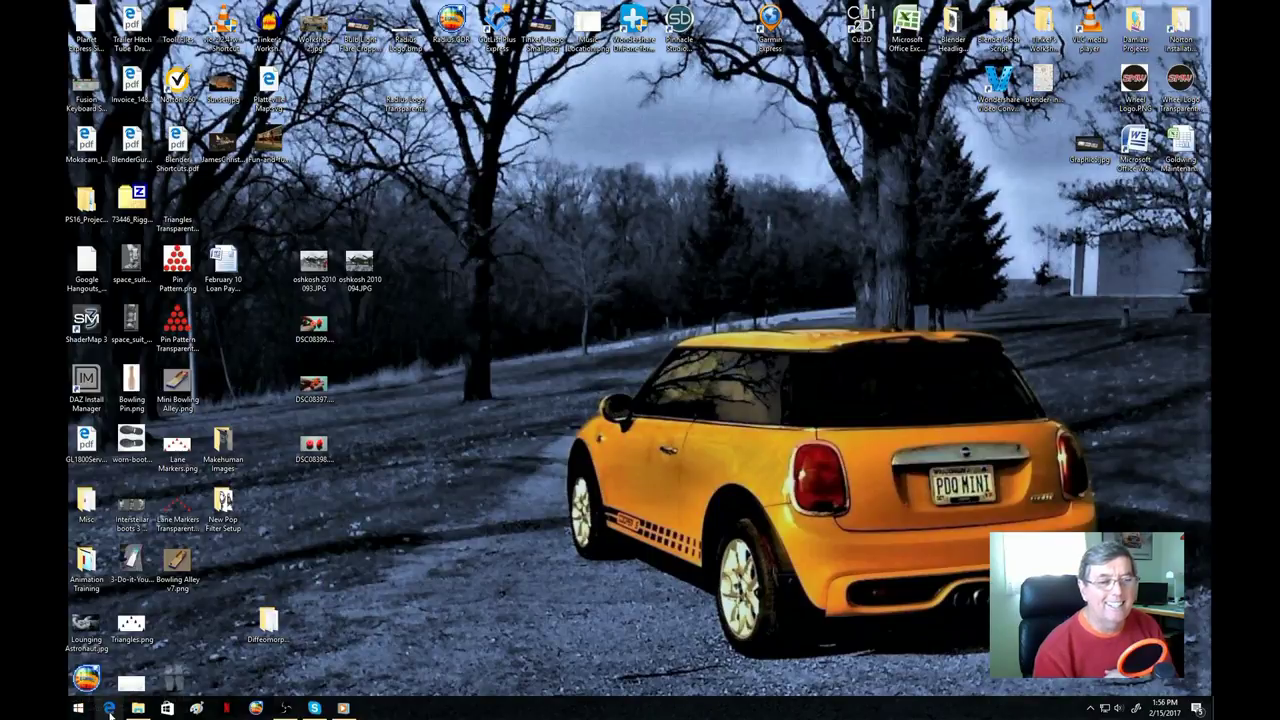
left_click(111, 709)
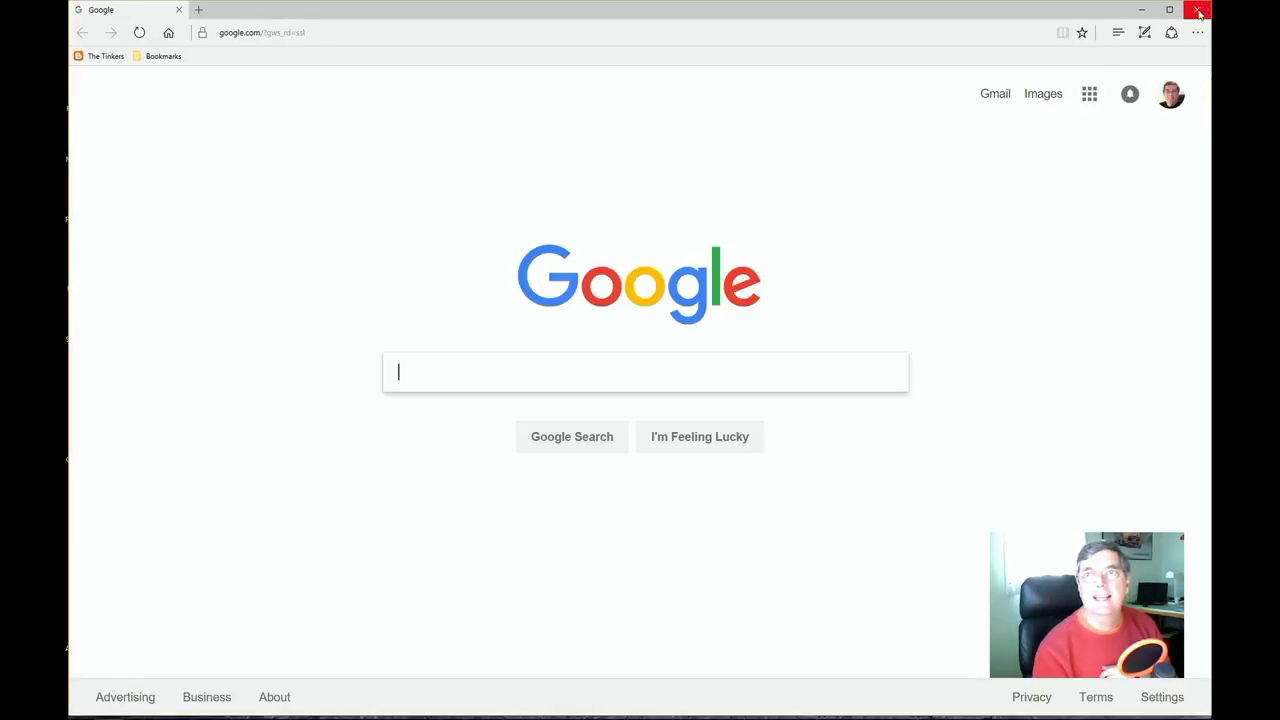
left_click(1197, 9)
- Bring back the File Explorer window and open the Program Files folder on Windows (C:)
left_click(138, 708)
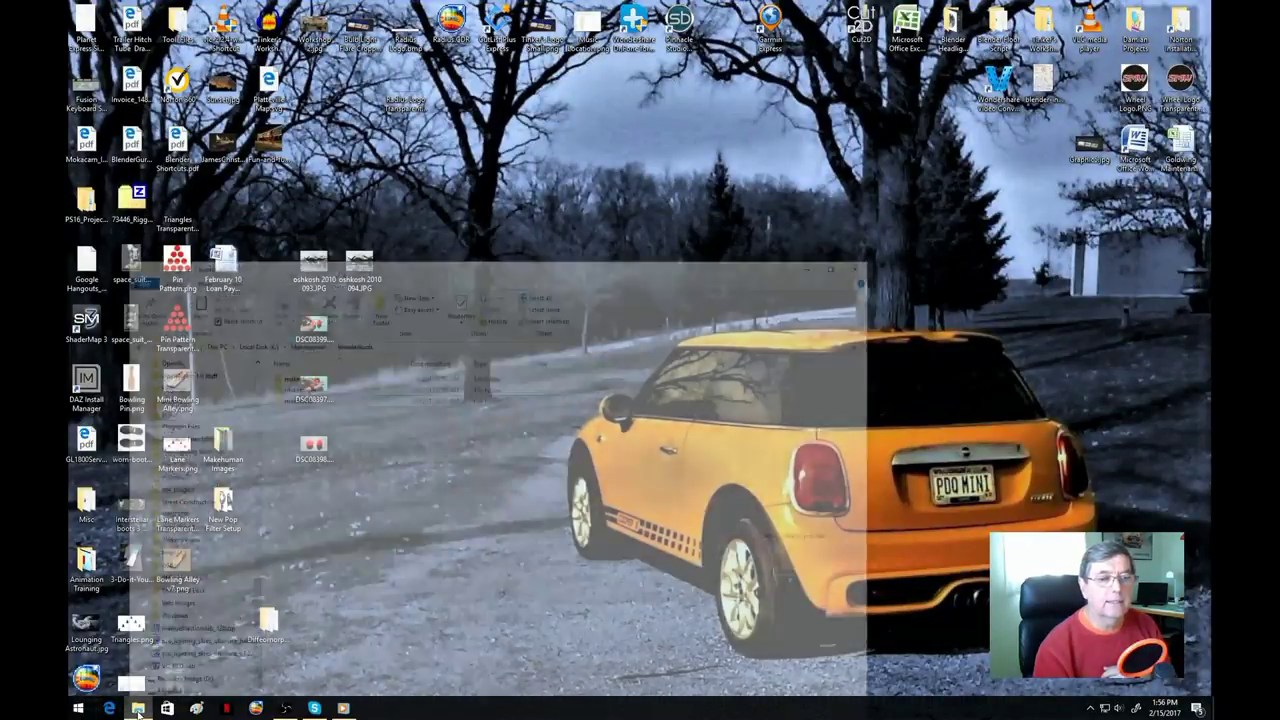
scroll(270, 580, "up", 15)
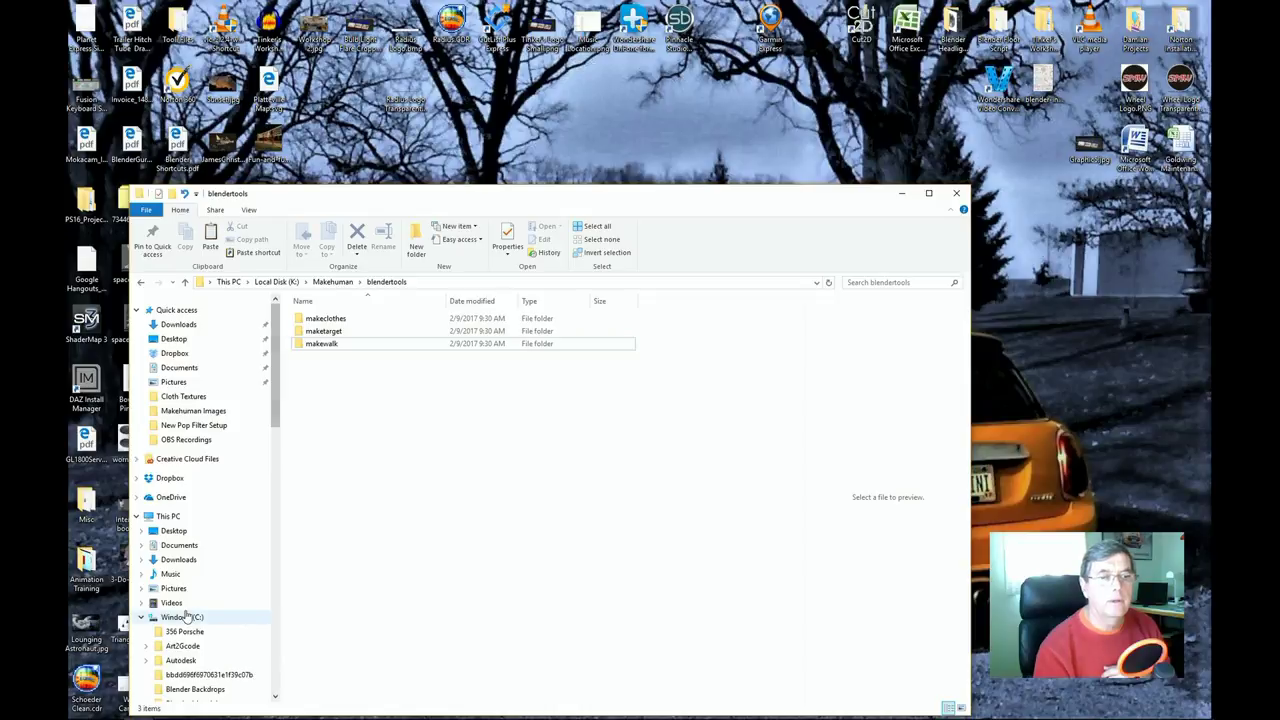
left_click(183, 620)
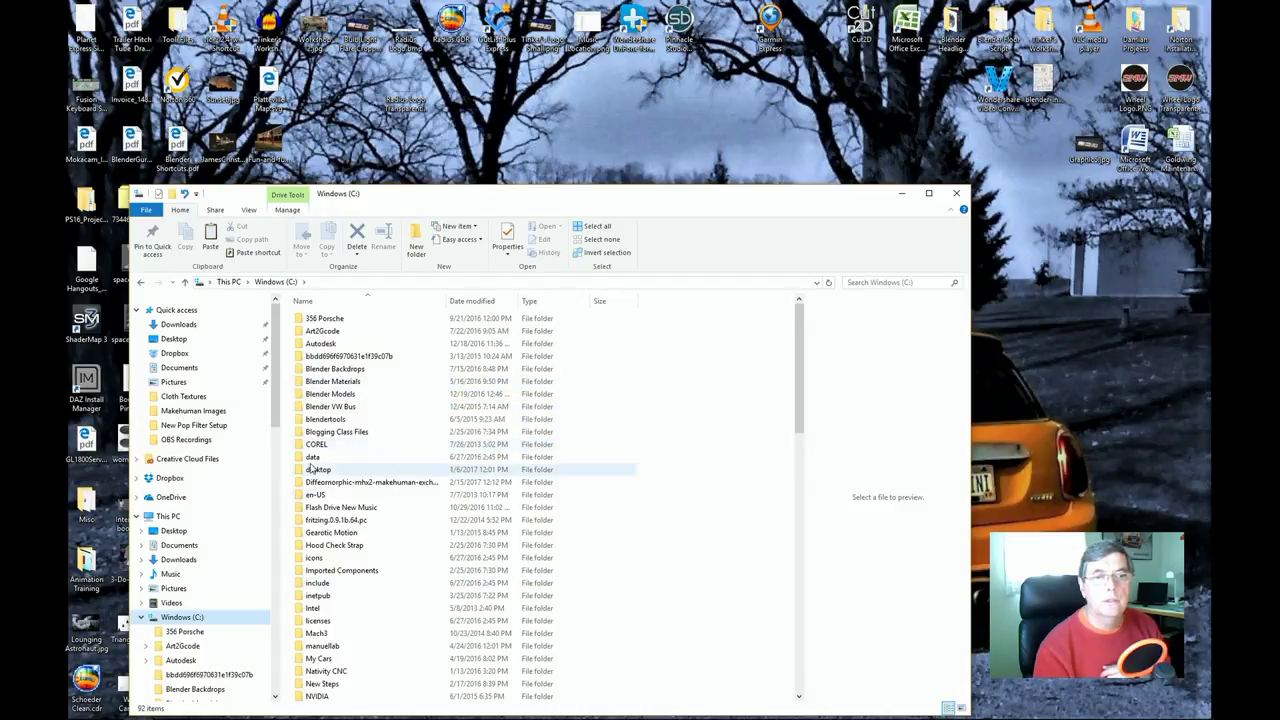
left_click_drag(276, 398, 267, 458)
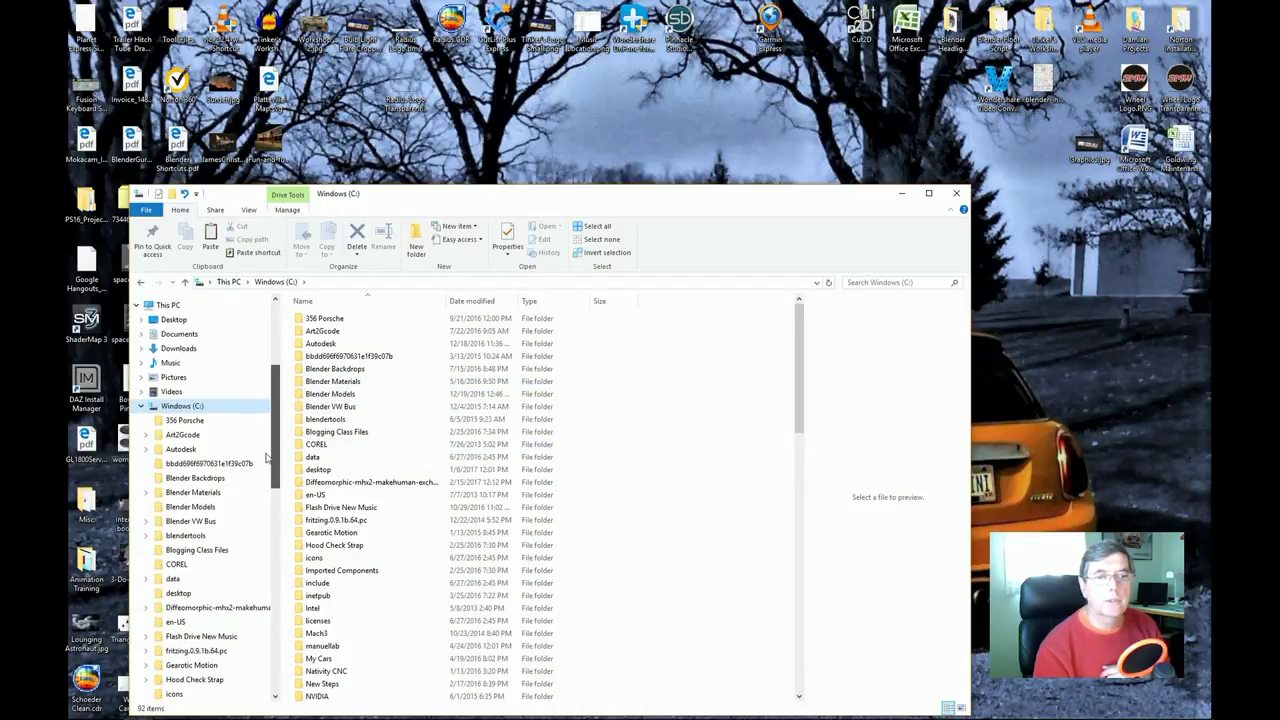
scroll(267, 458, "up", 5)
scroll(403, 506, "down", 8)
scroll(403, 508, "down", 3)
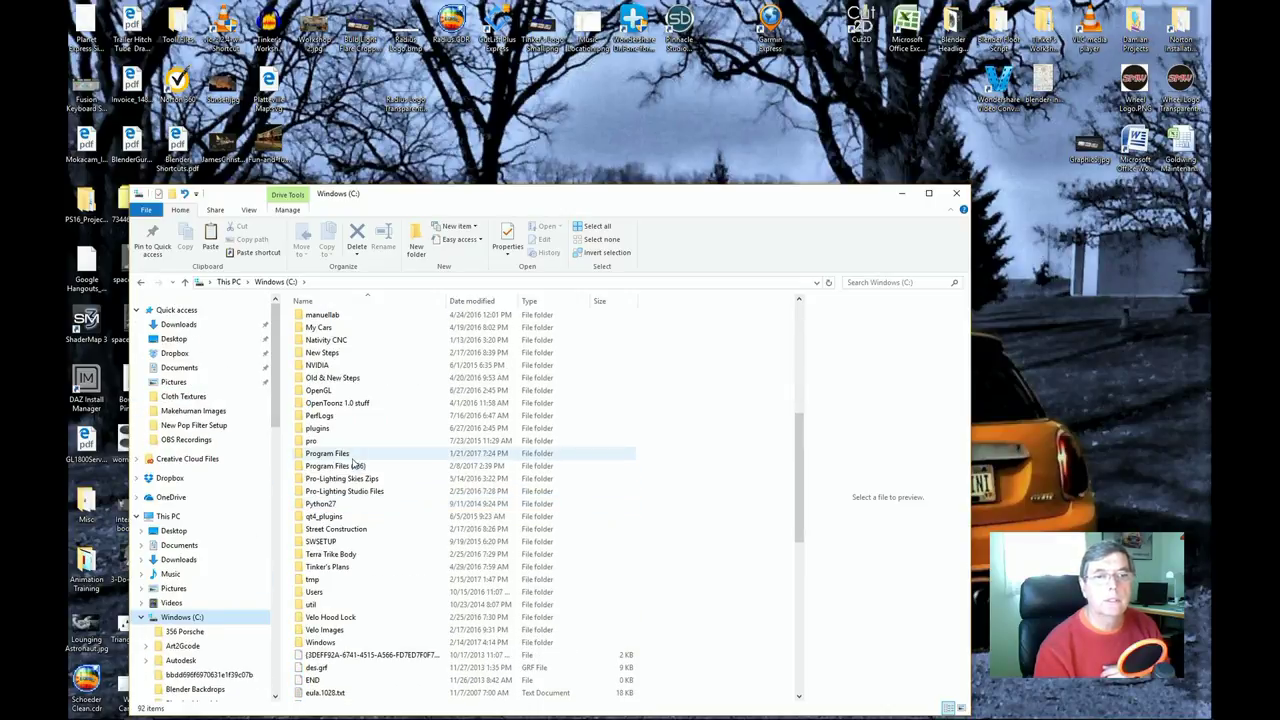
double_click(352, 455)
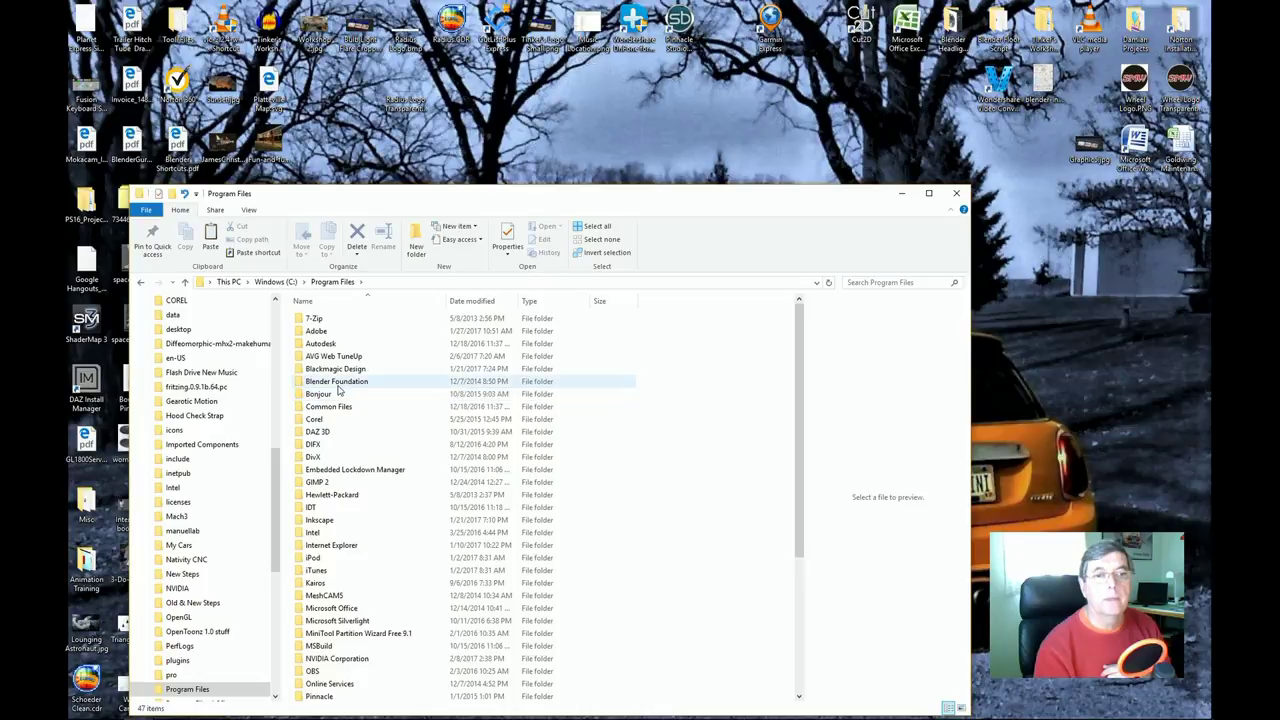
- Open Blender 2.78's addons folder through Blender Foundation, Blender, 2.78 and scripts
double_click(338, 385)
double_click(328, 320)
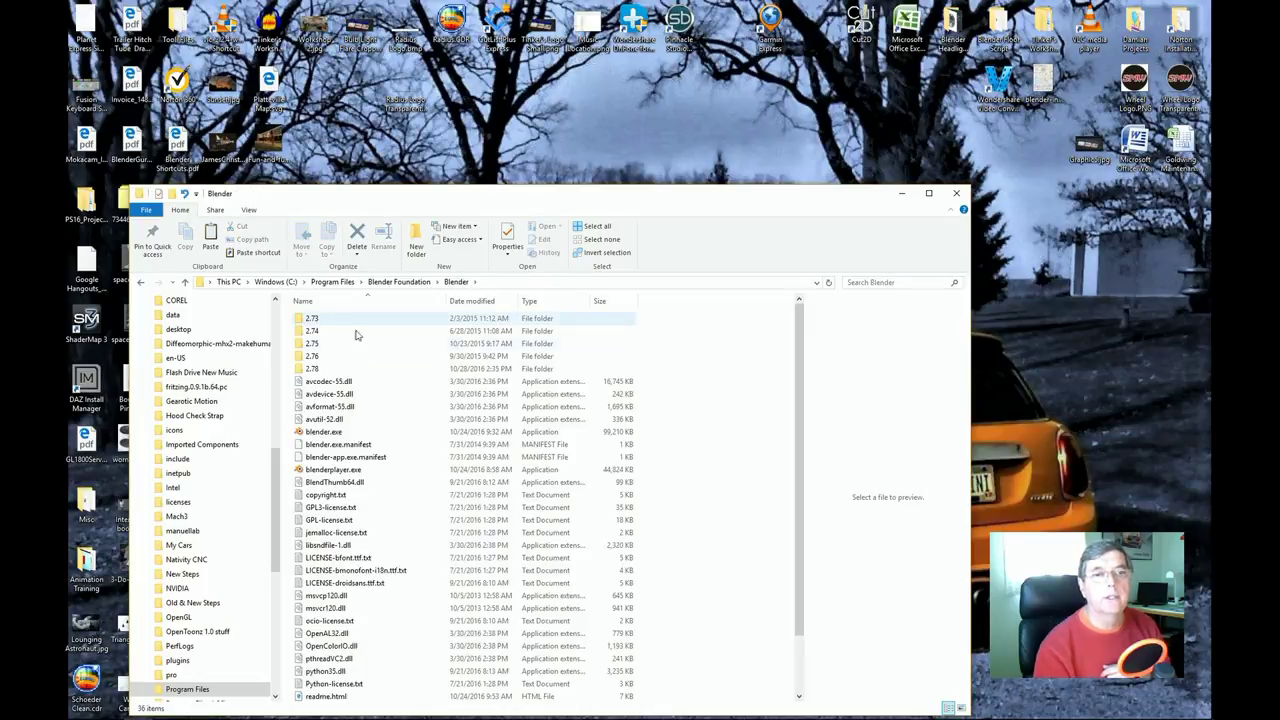
double_click(316, 368)
double_click(330, 347)
left_click(338, 320)
left_click(338, 320)
left_click(386, 480)
double_click(320, 320)
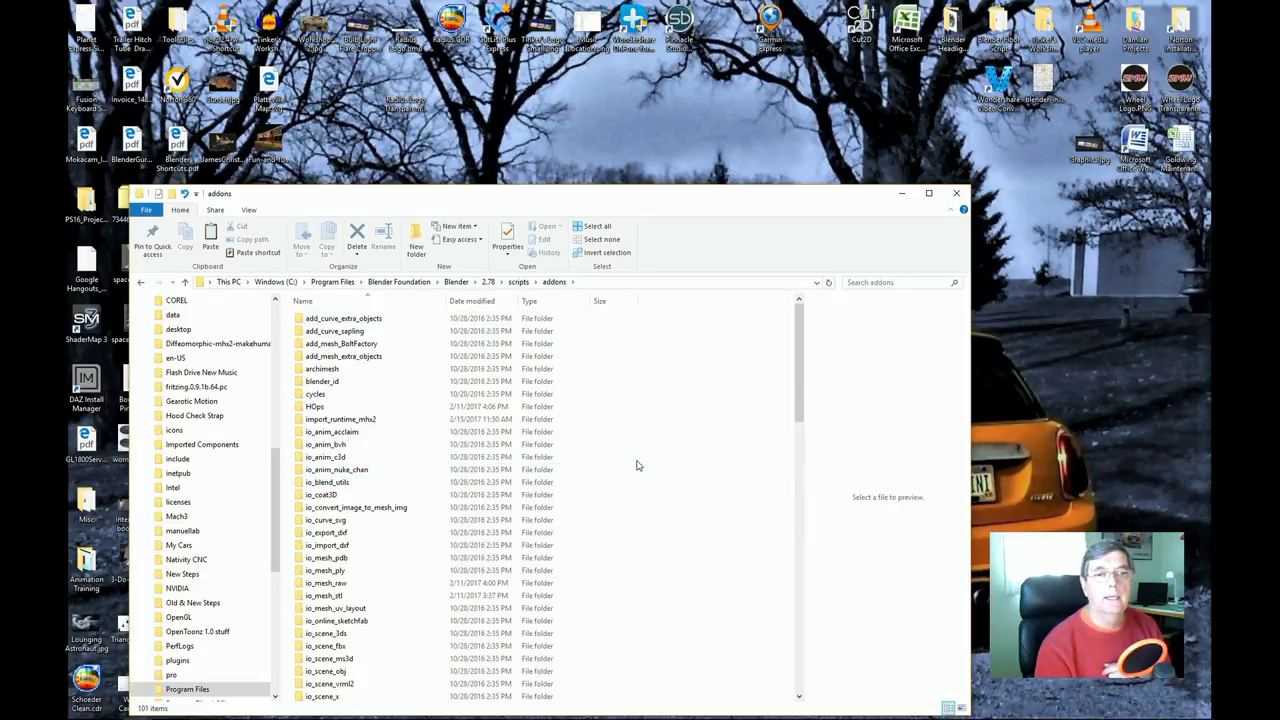
right_click(624, 453)
left_click(622, 451)
right_click(623, 451)
left_click(565, 523)
right_click(565, 523)
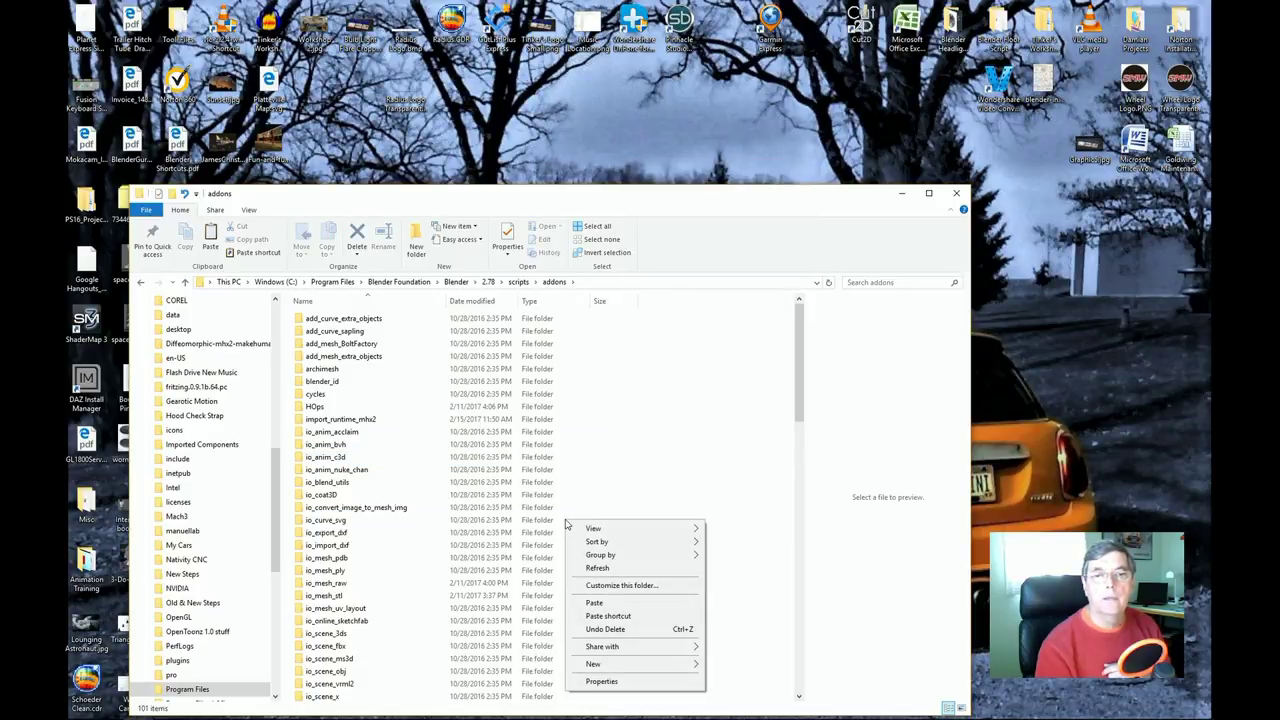
left_click(623, 468)
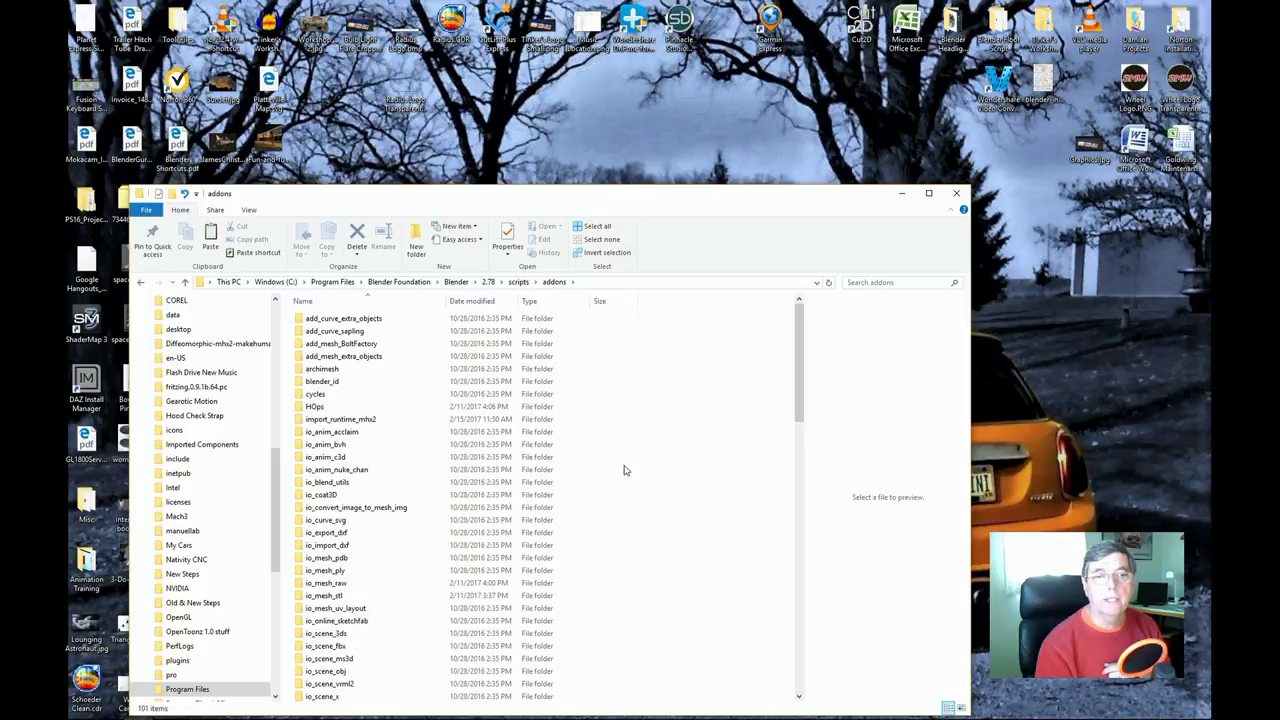
- Check the makeclothes, maketarget and makewalk folders in Blender's addons folder by selecting all three, and close the window
scroll(550, 490, "down", 4)
scroll(500, 490, "down", 6)
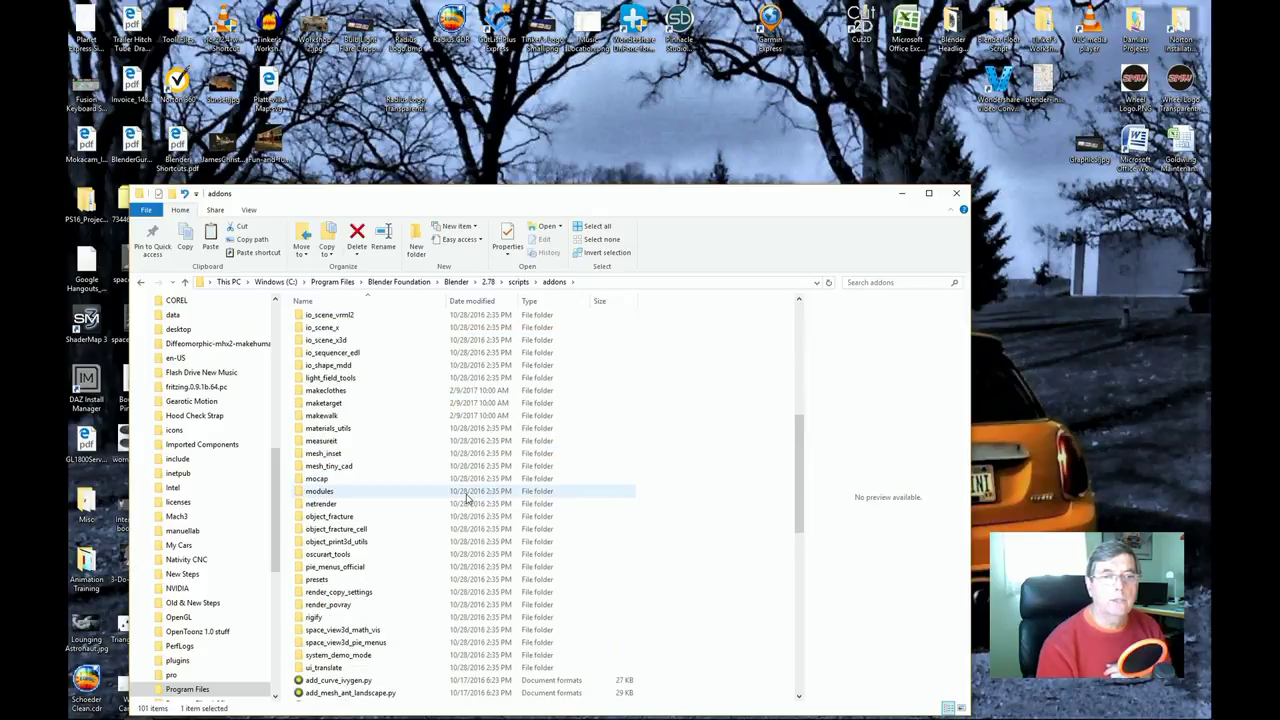
left_click(335, 418)
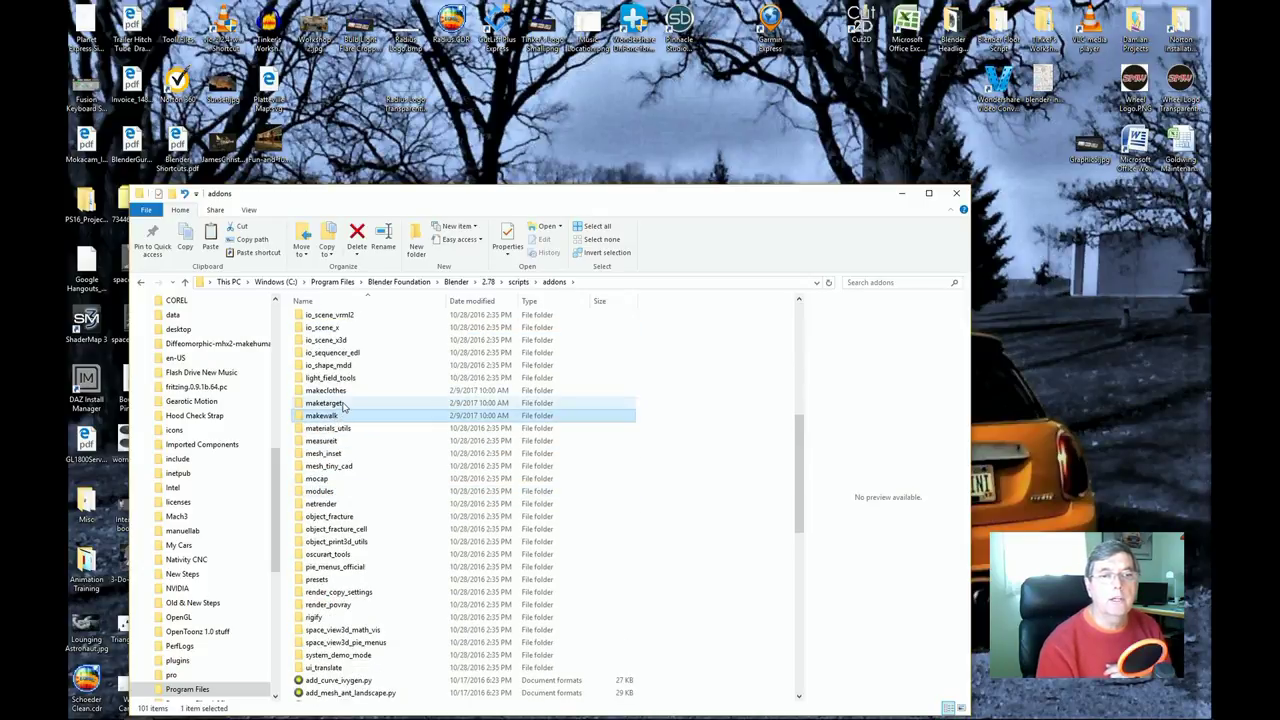
left_click(336, 391)
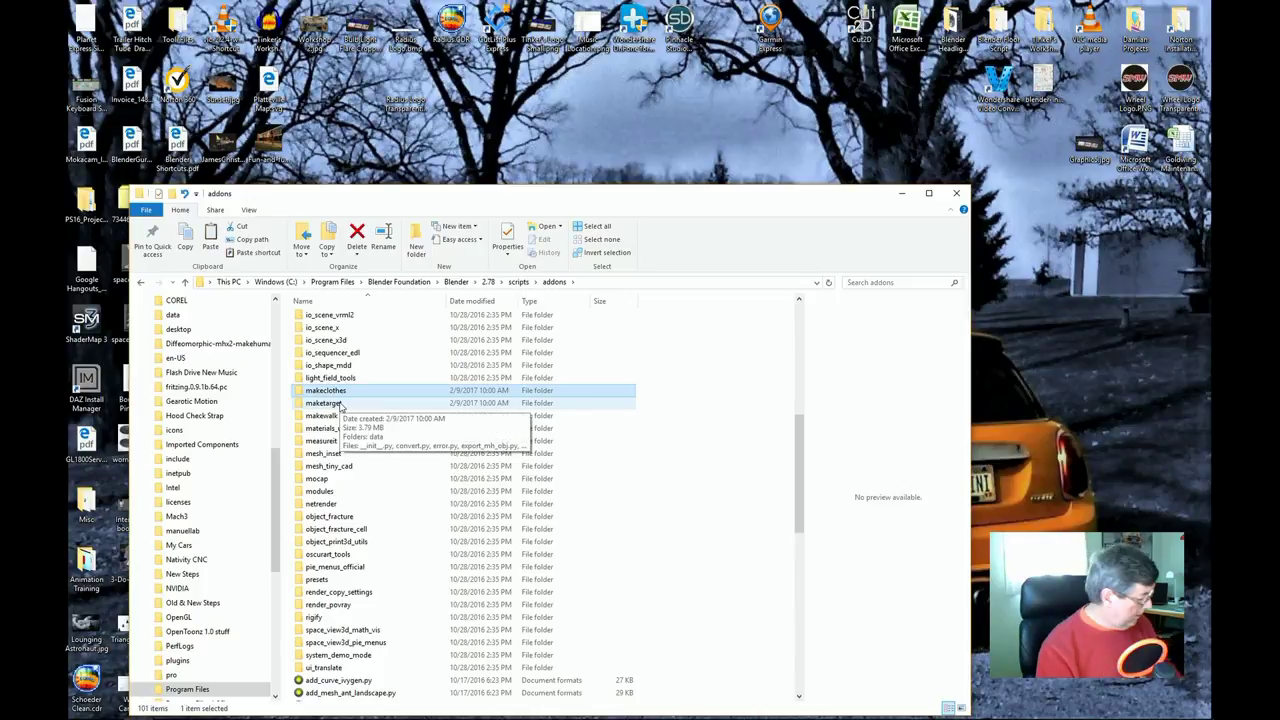
left_click(340, 403, "ctrl")
left_click(342, 416, "ctrl")
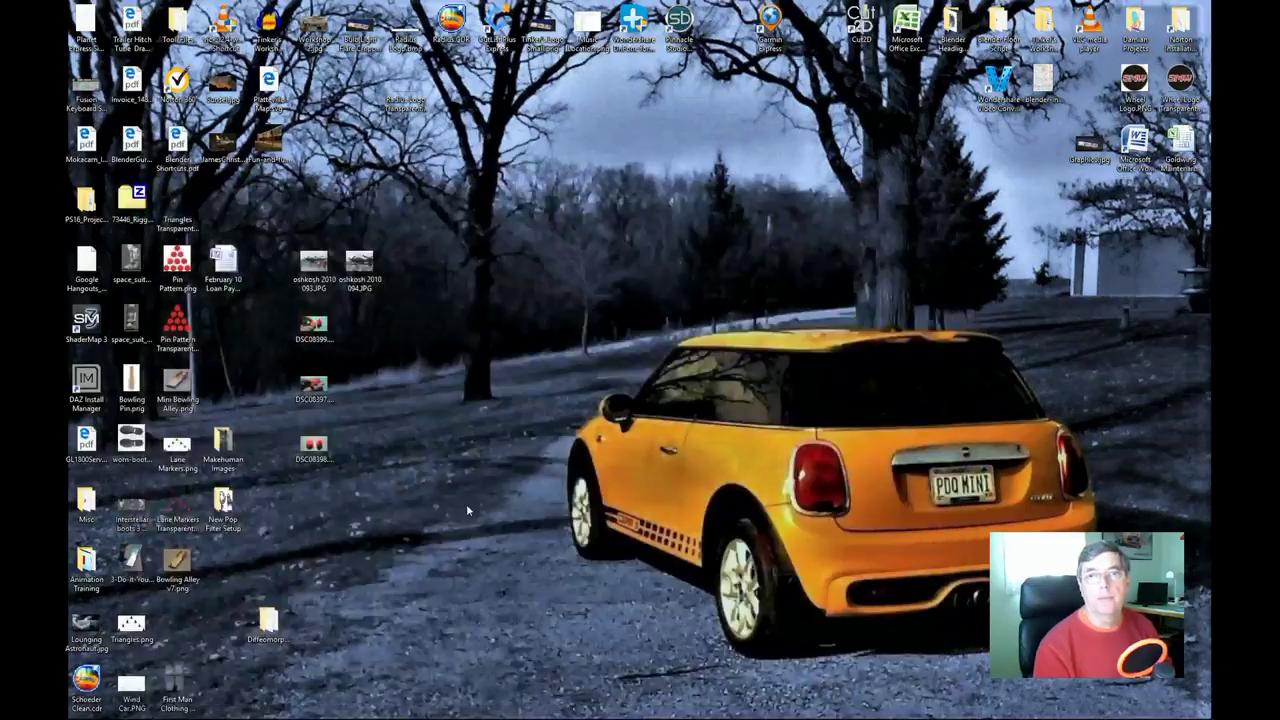
left_click(956, 193)
- Switch to Blender, open the User Preferences in an enlarged window and filter the add-ons by "make"
mouse_move(165, 712)
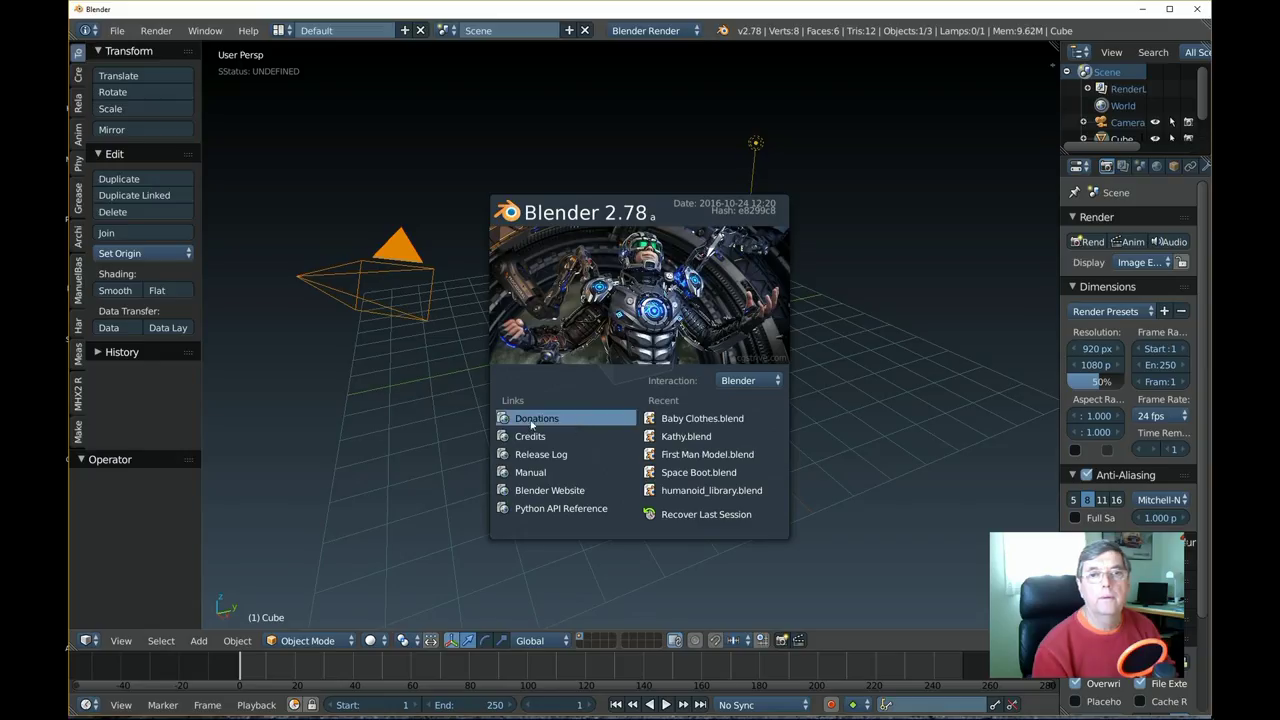
left_click(336, 392)
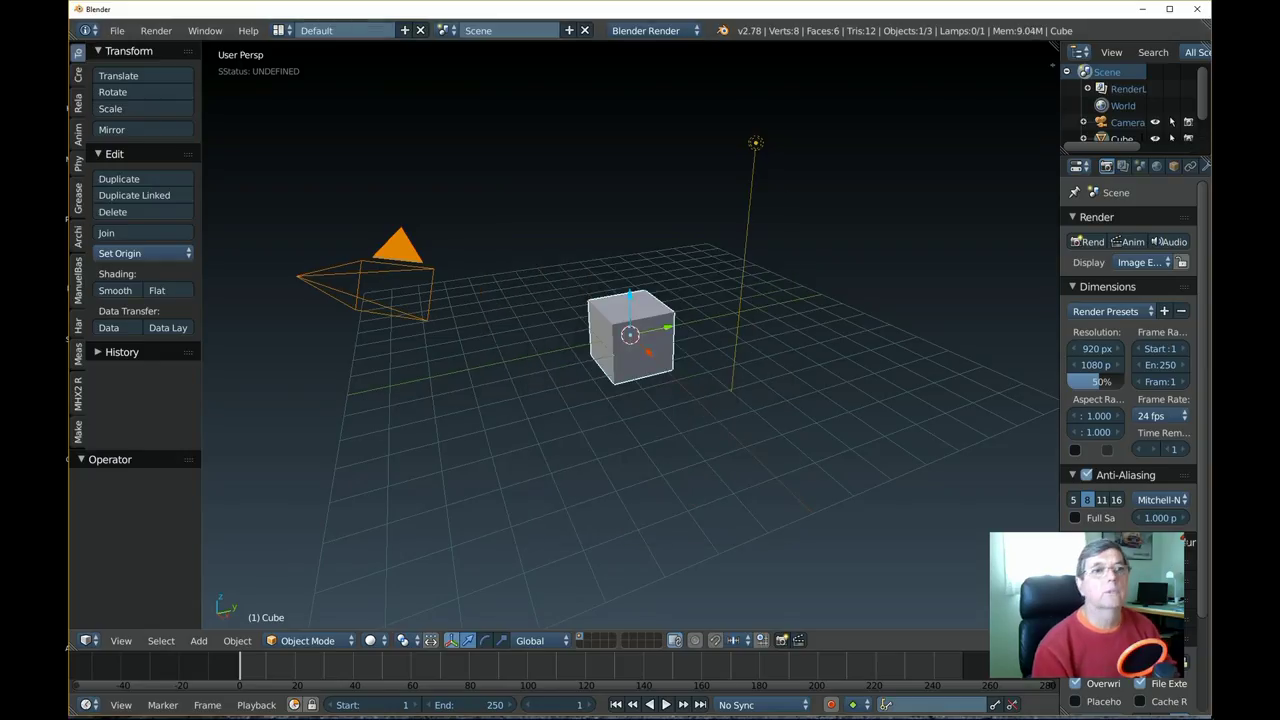
left_click(116, 31)
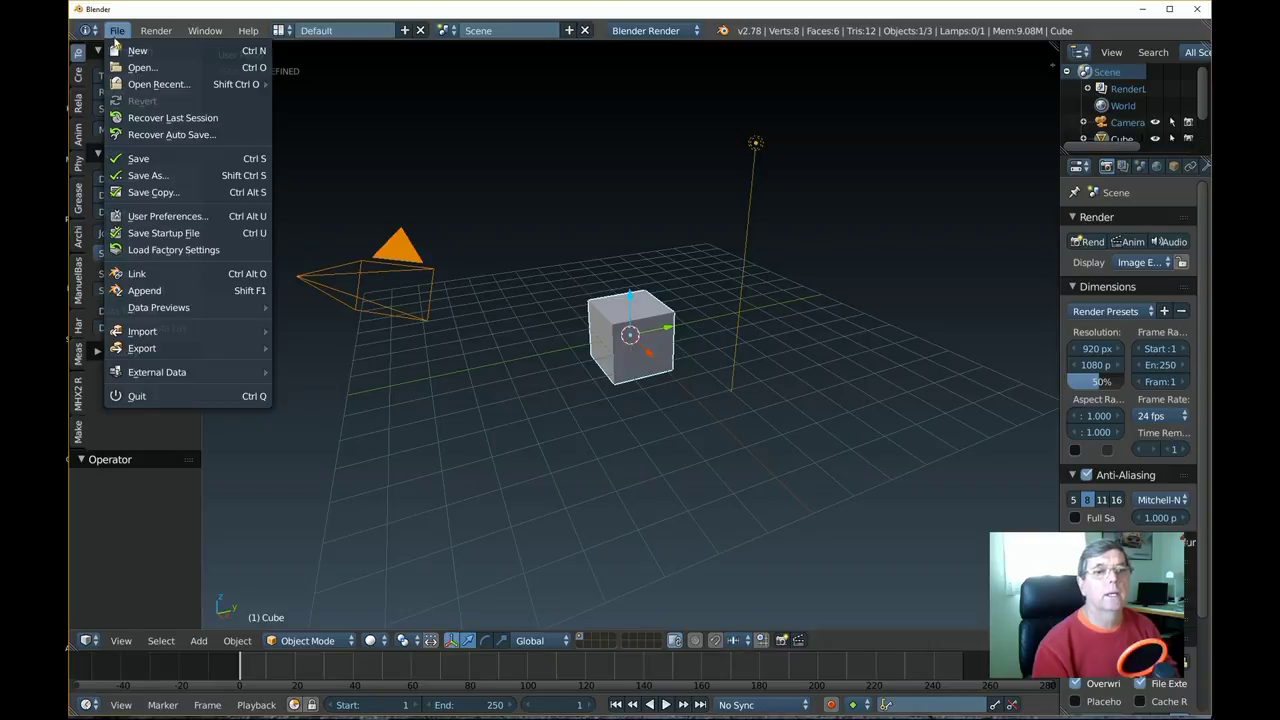
left_click(211, 222)
left_click_drag(738, 420, 968, 564)
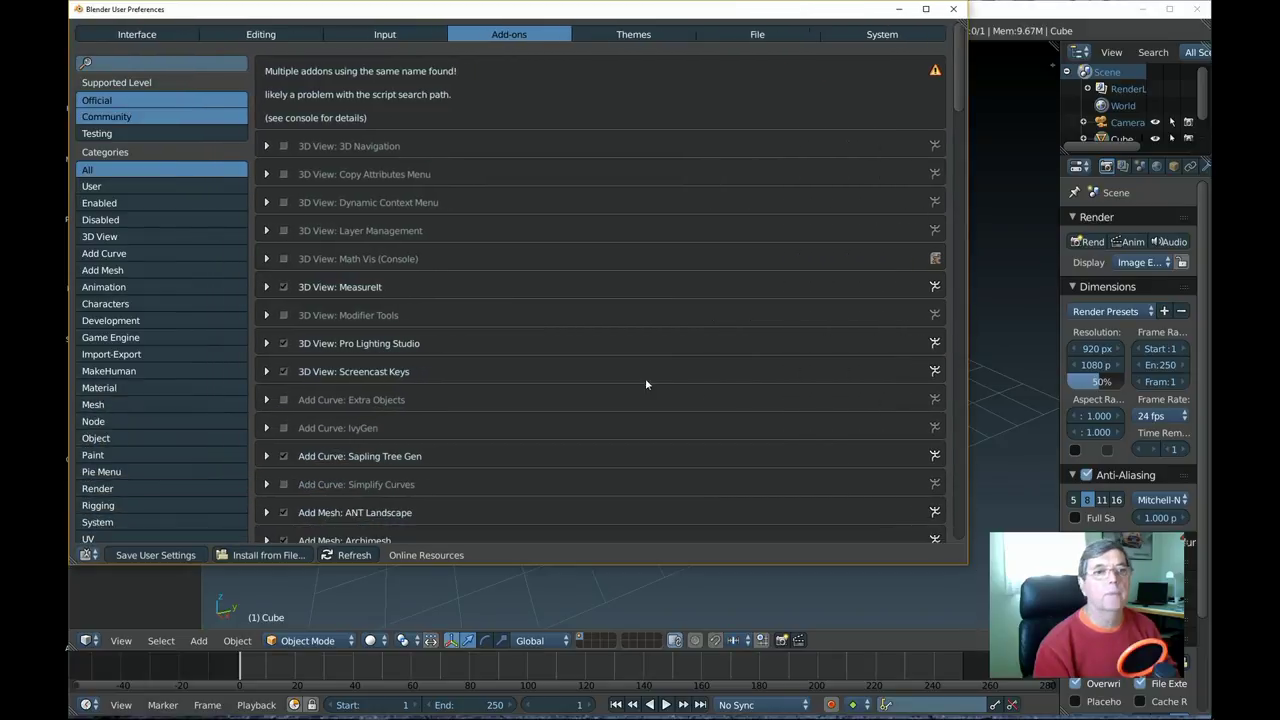
left_click(116, 62)
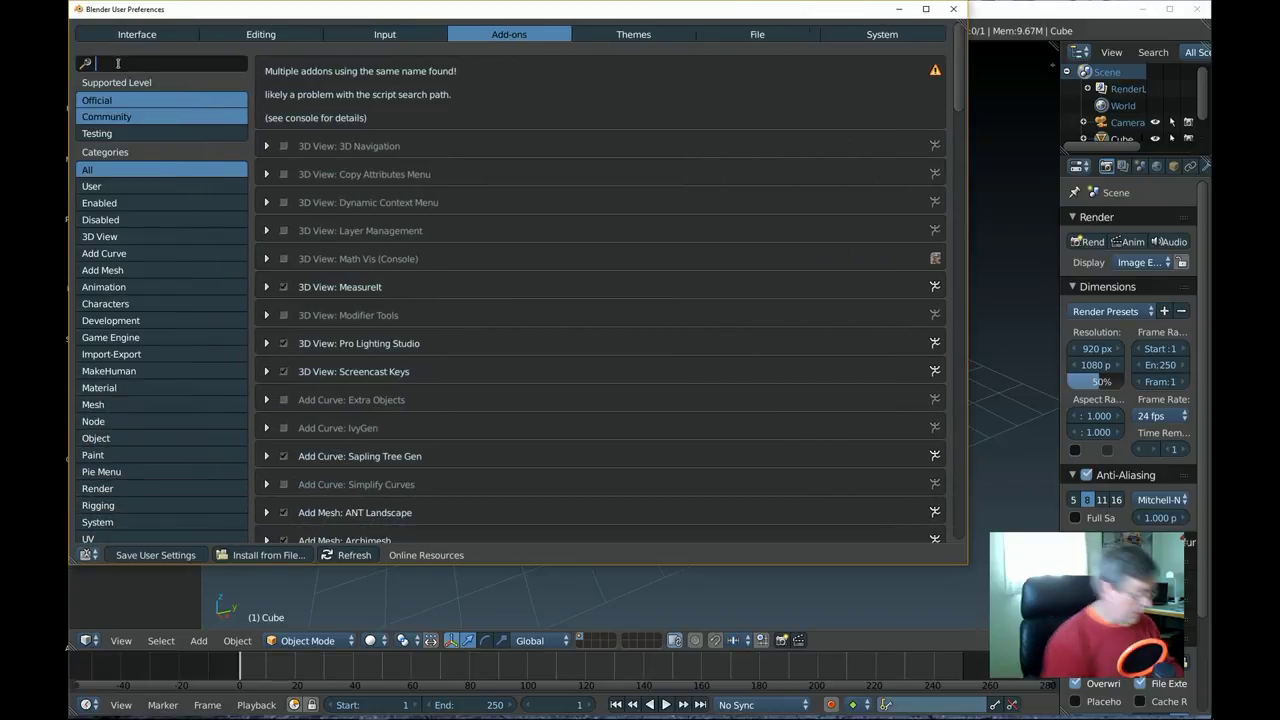
type("make")
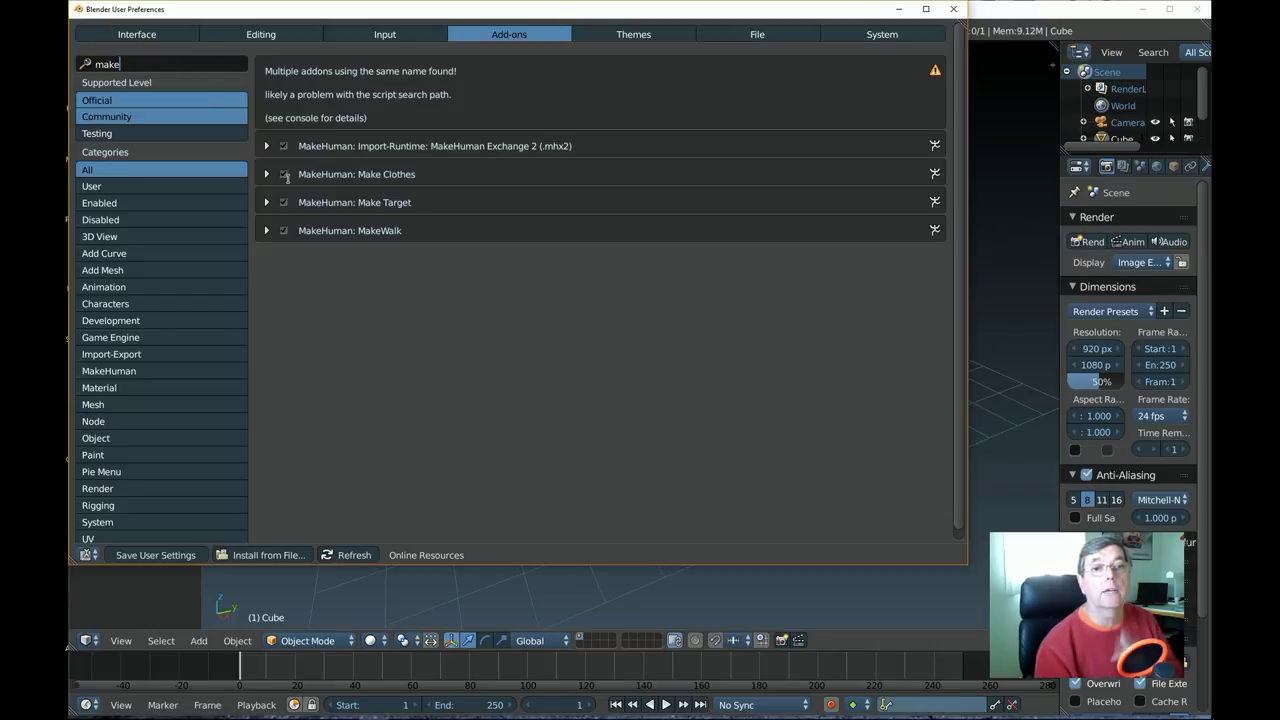
- Disable the Make Clothes, Make Target and MakeWalk add-ons, and turn the MakeHuman Exchange 2 (.mhx2) importer off and on again
left_click(283, 175)
left_click(284, 175)
left_click(285, 203)
left_click(283, 232)
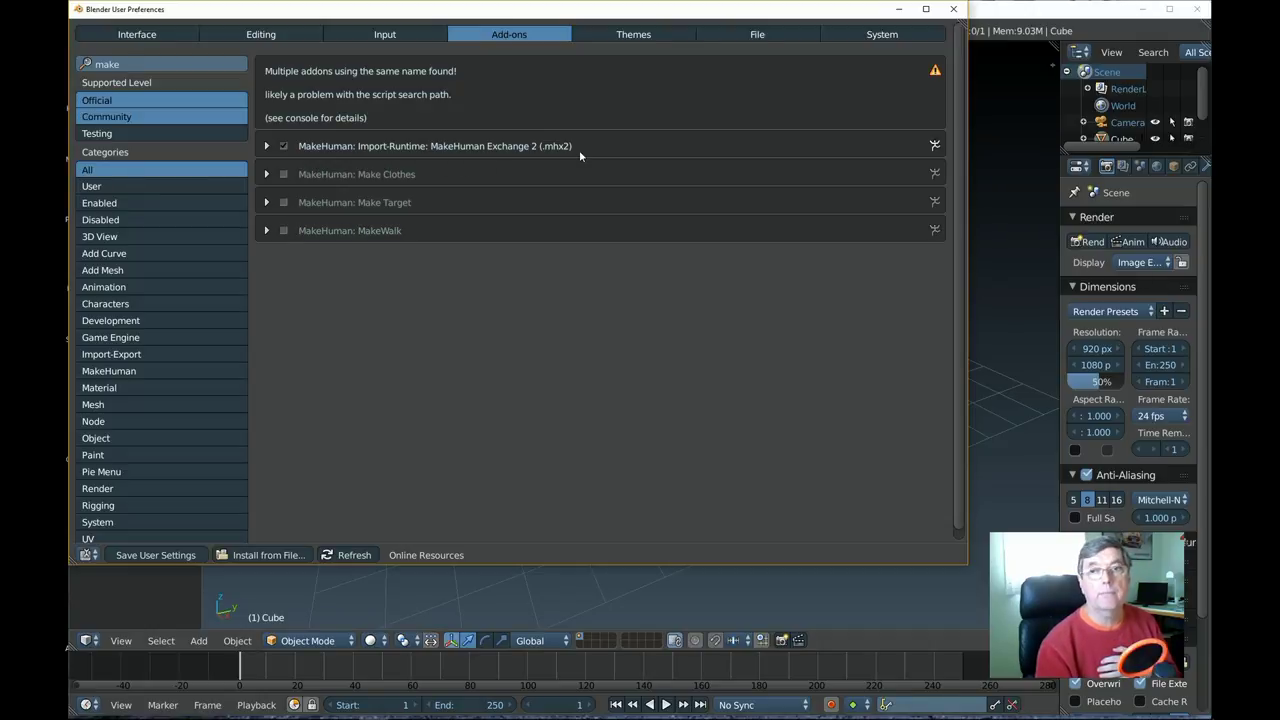
left_click(285, 148)
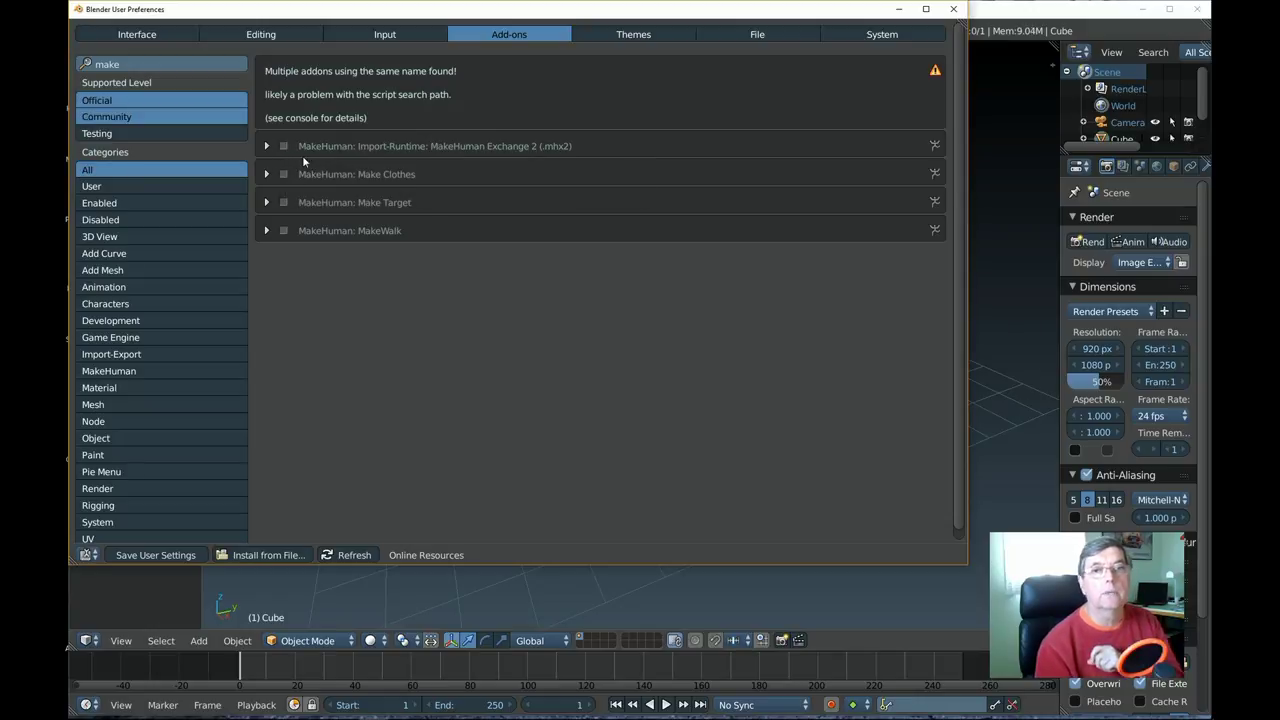
left_click(285, 147)
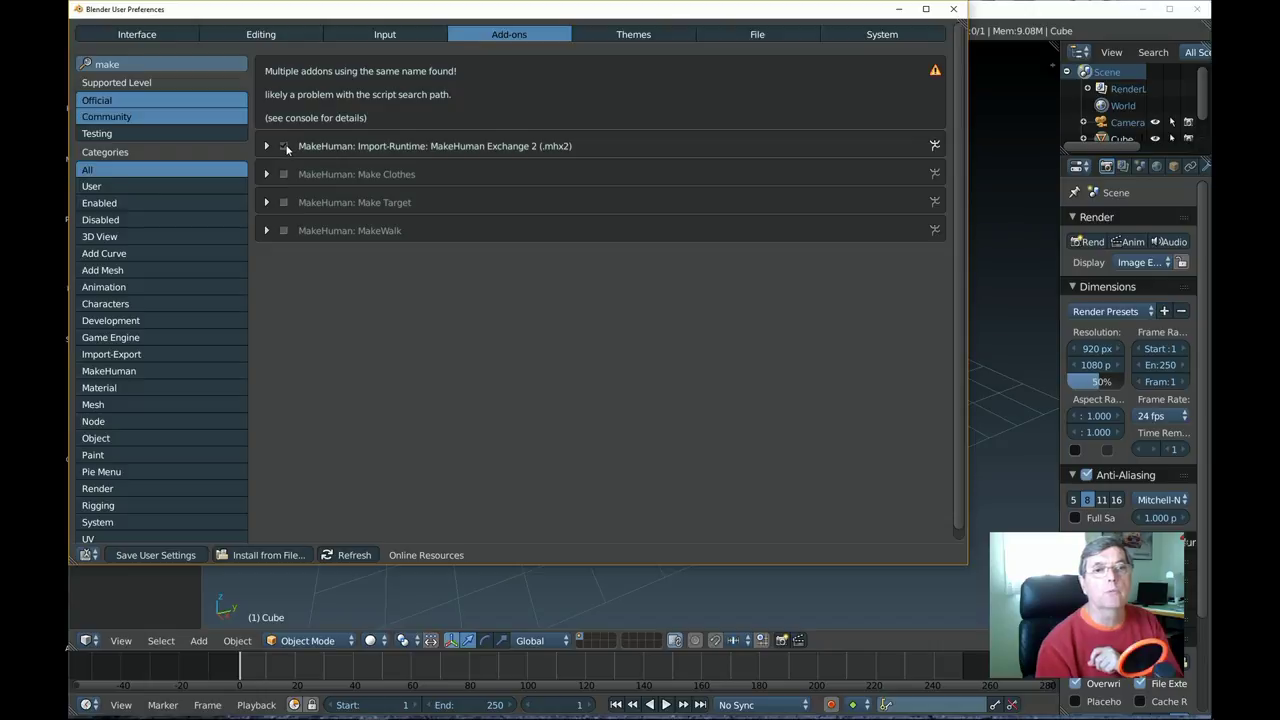
- Enable the Make Clothes, Make Target and MakeWalk add-ons, save the user settings and close the preferences window
left_click(285, 175)
left_click(285, 203)
left_click(285, 231)
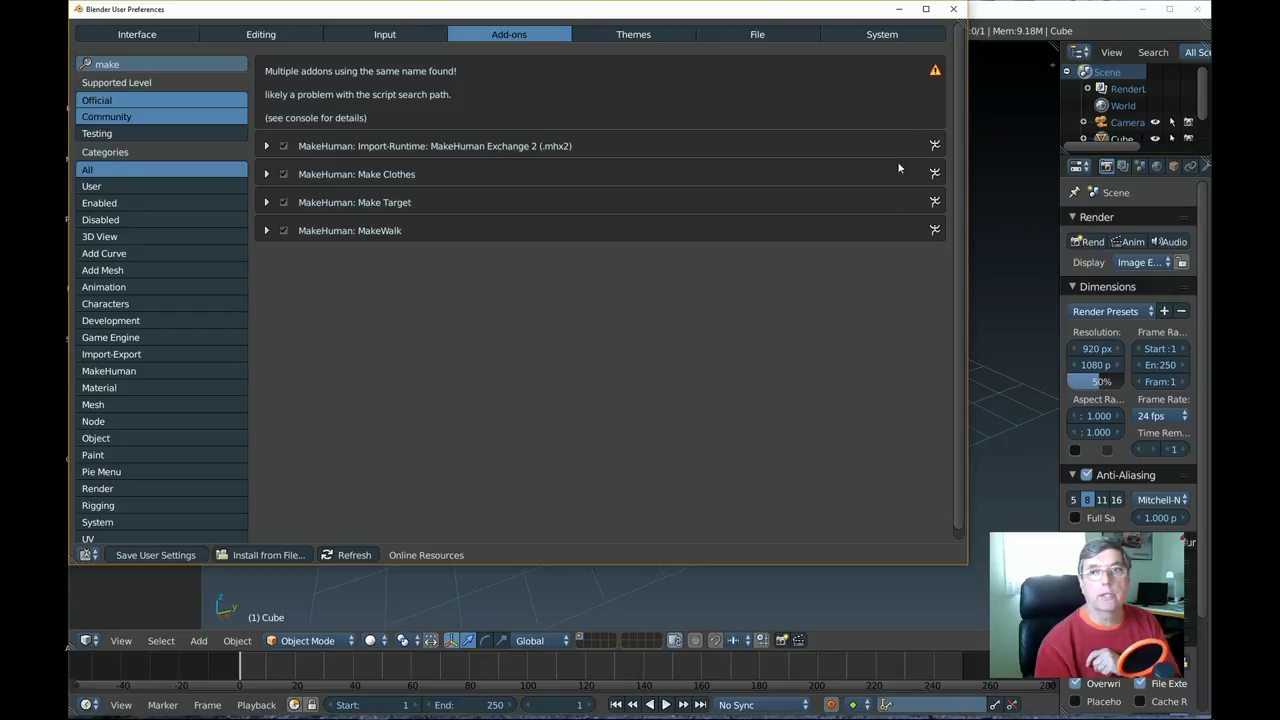
left_click(156, 556)
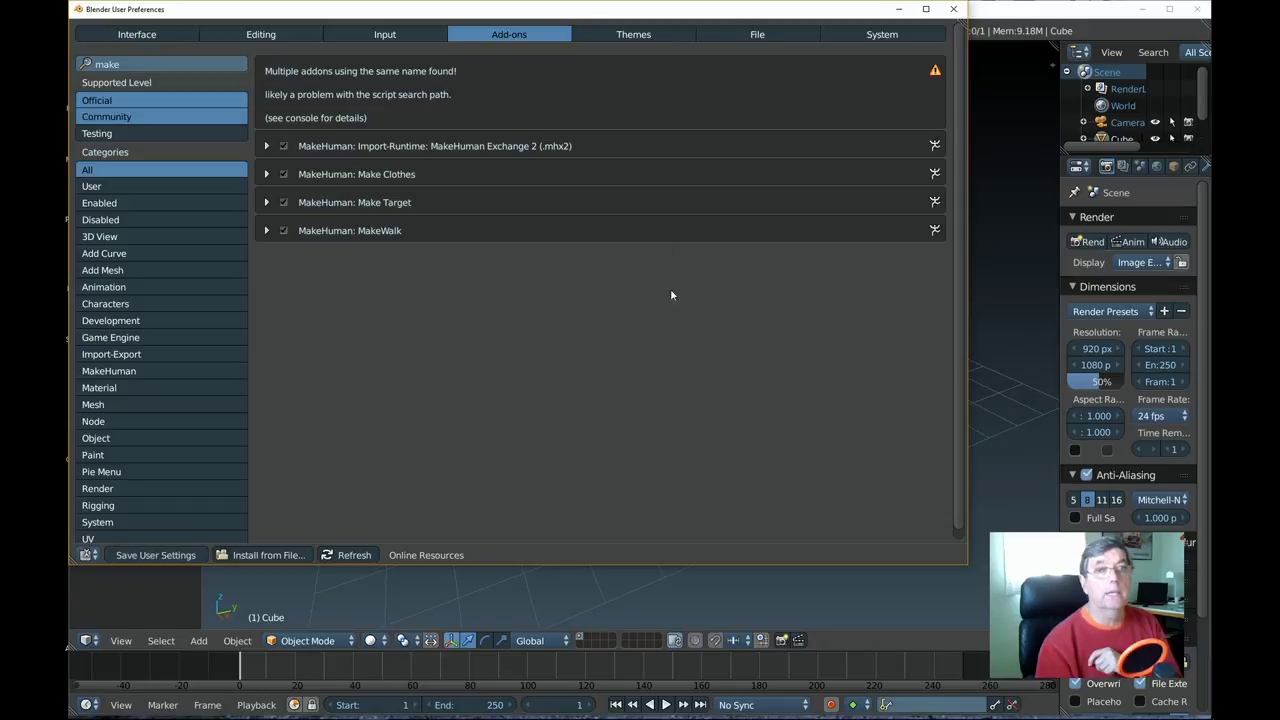
left_click(957, 9)
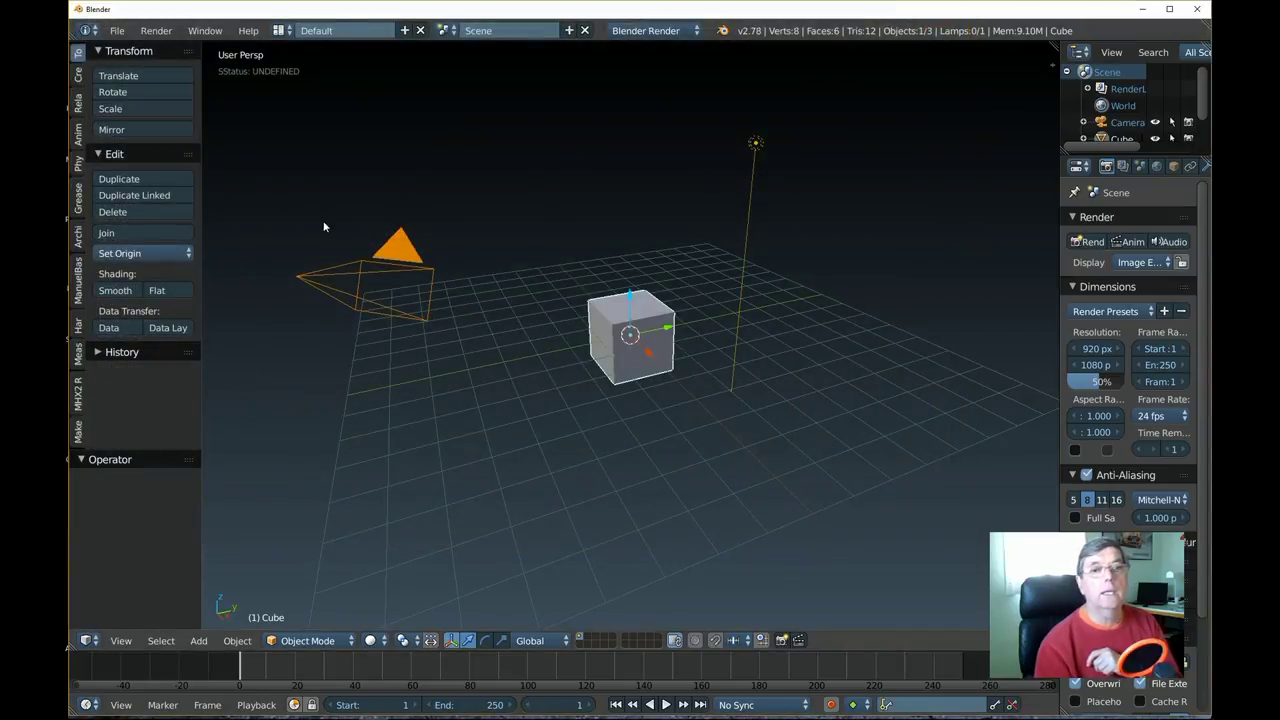
left_click(119, 32)
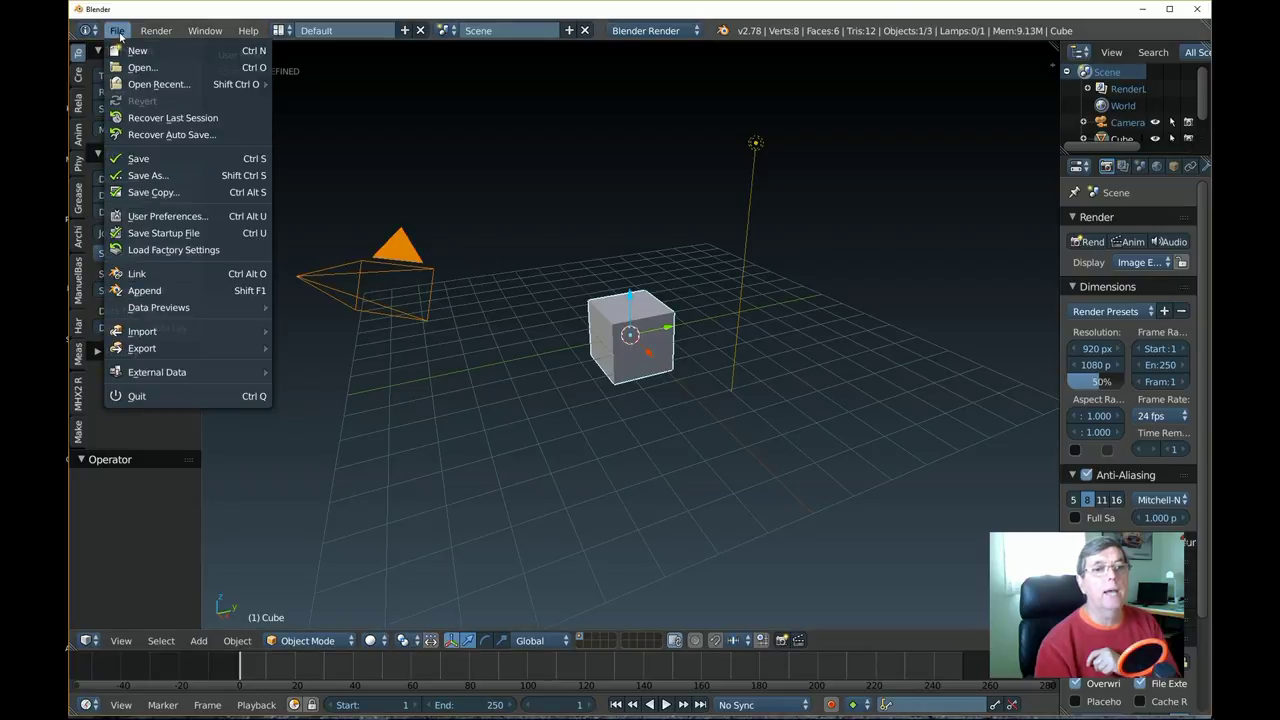
mouse_move(155, 334)
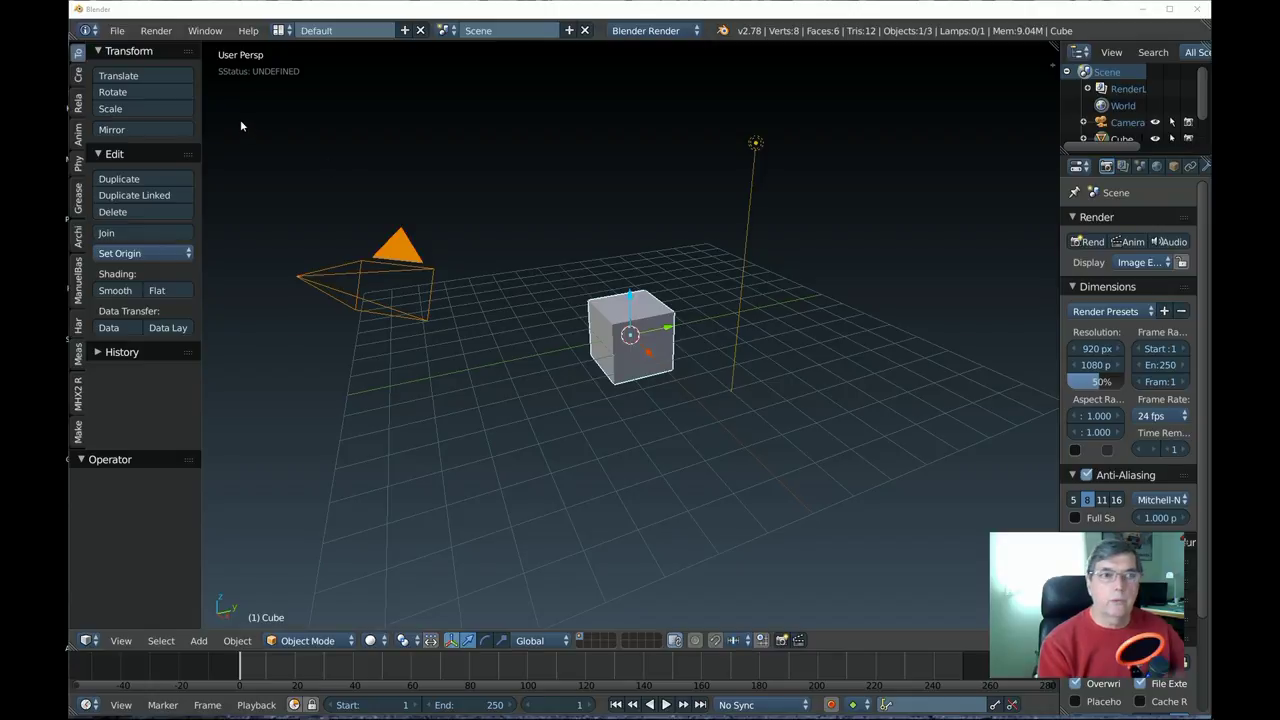
- Change the Info editor into a User Preferences editor, maximize it and show the File settings
left_click(92, 32)
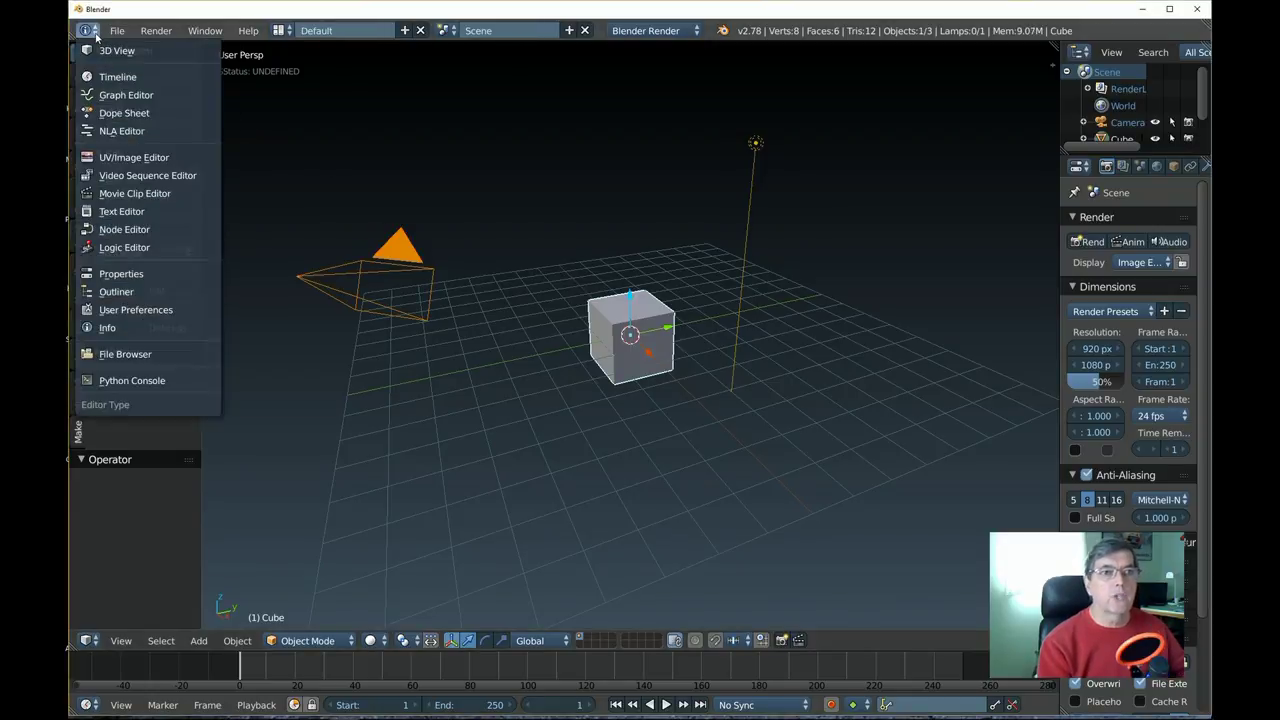
left_click(153, 311)
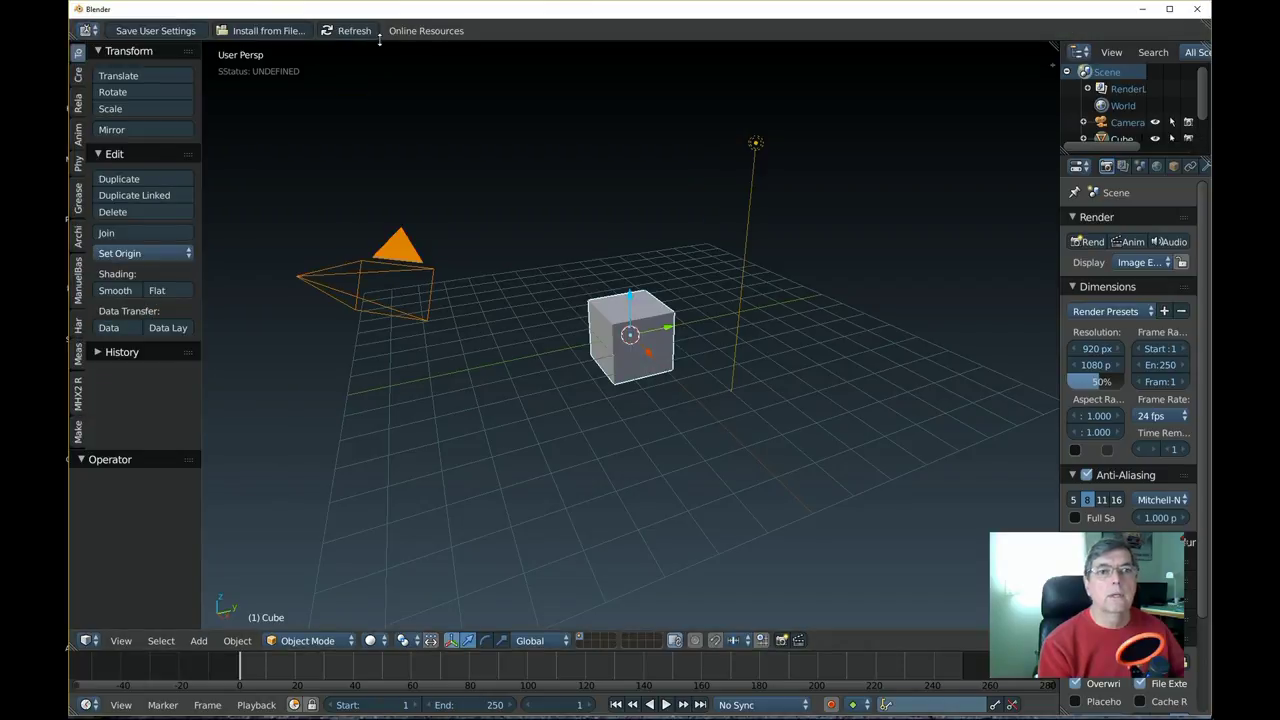
left_click_drag(379, 47, 400, 133)
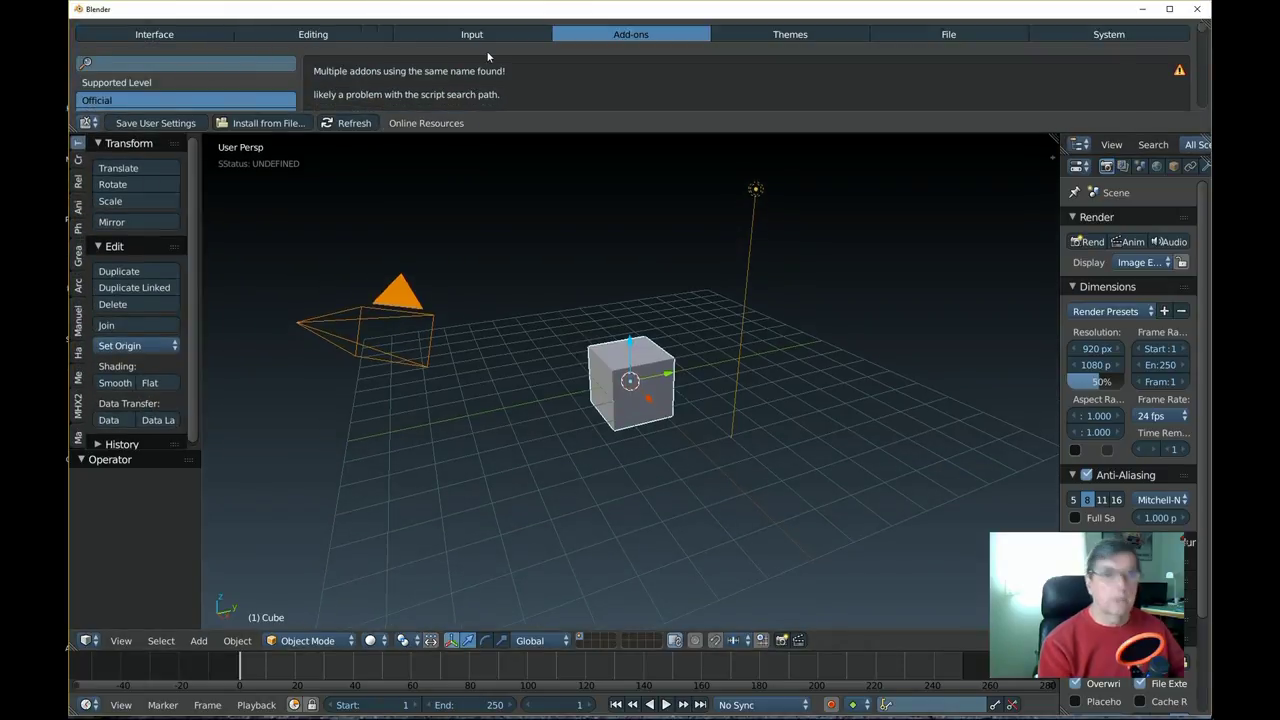
key("ctrl+Up")
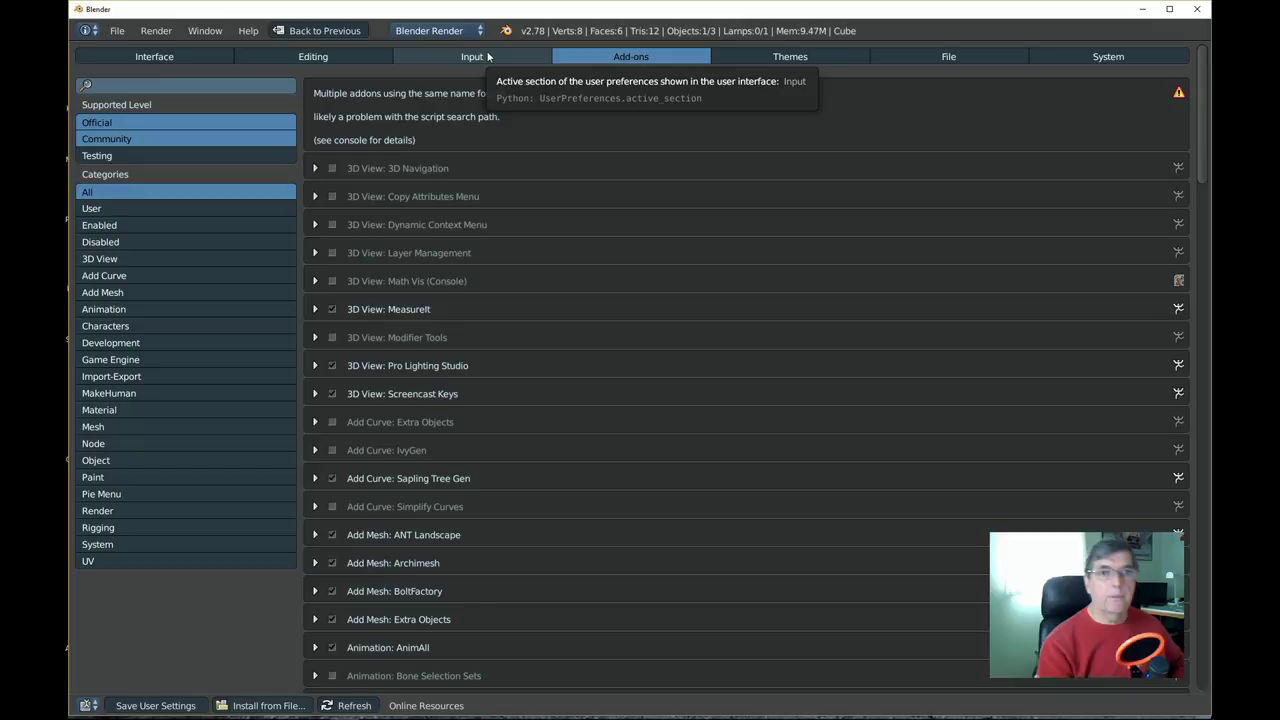
left_click(963, 57)
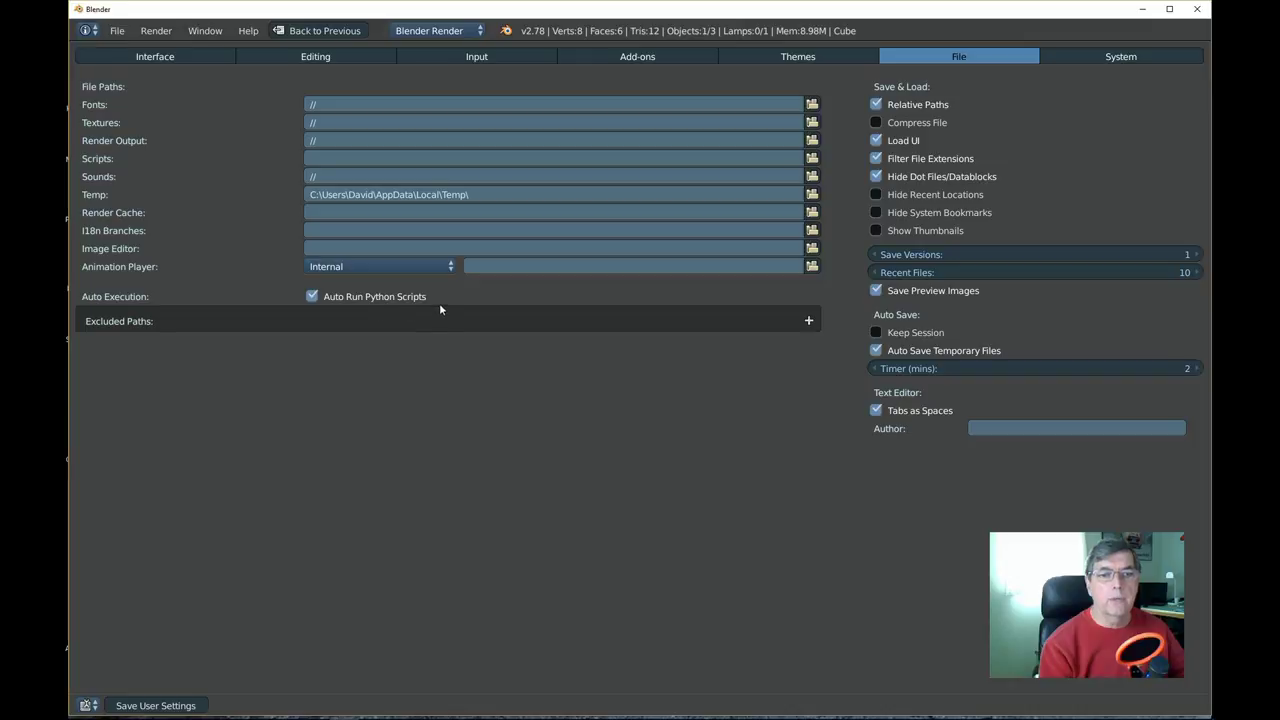
- Switch Auto Run Python Scripts off and on again, and save the user settings
left_click(312, 296)
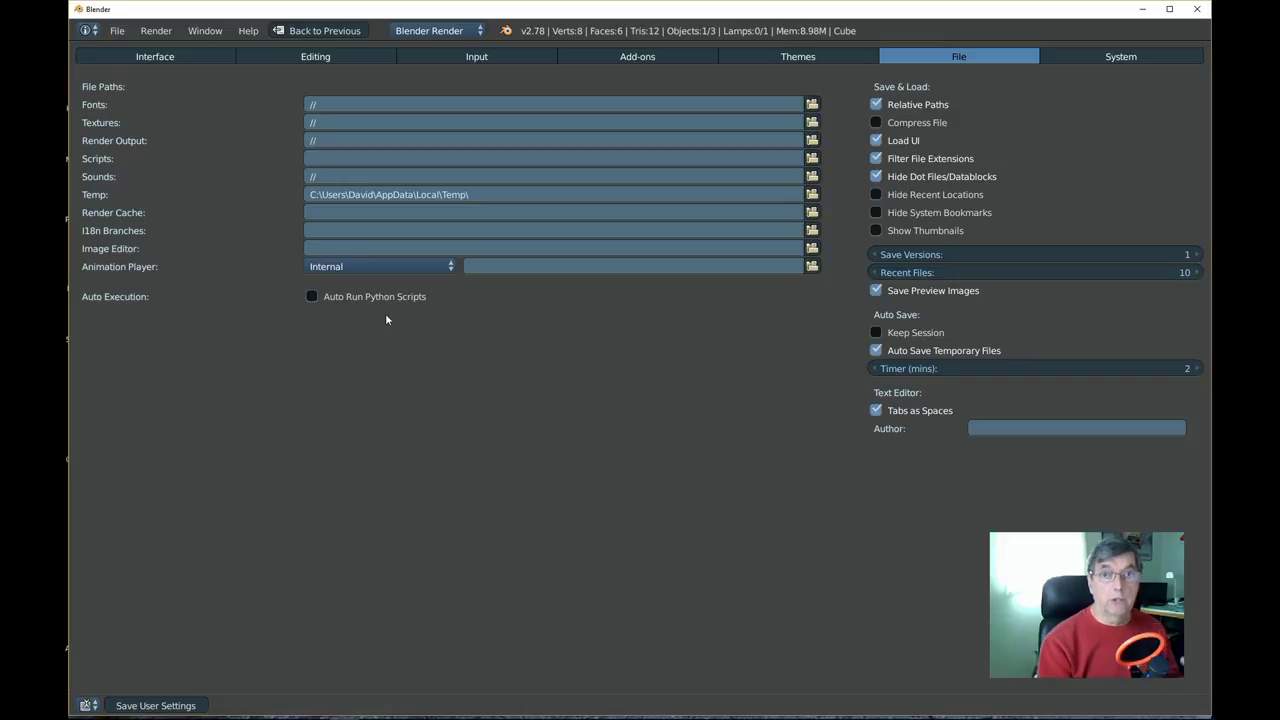
left_click(312, 297)
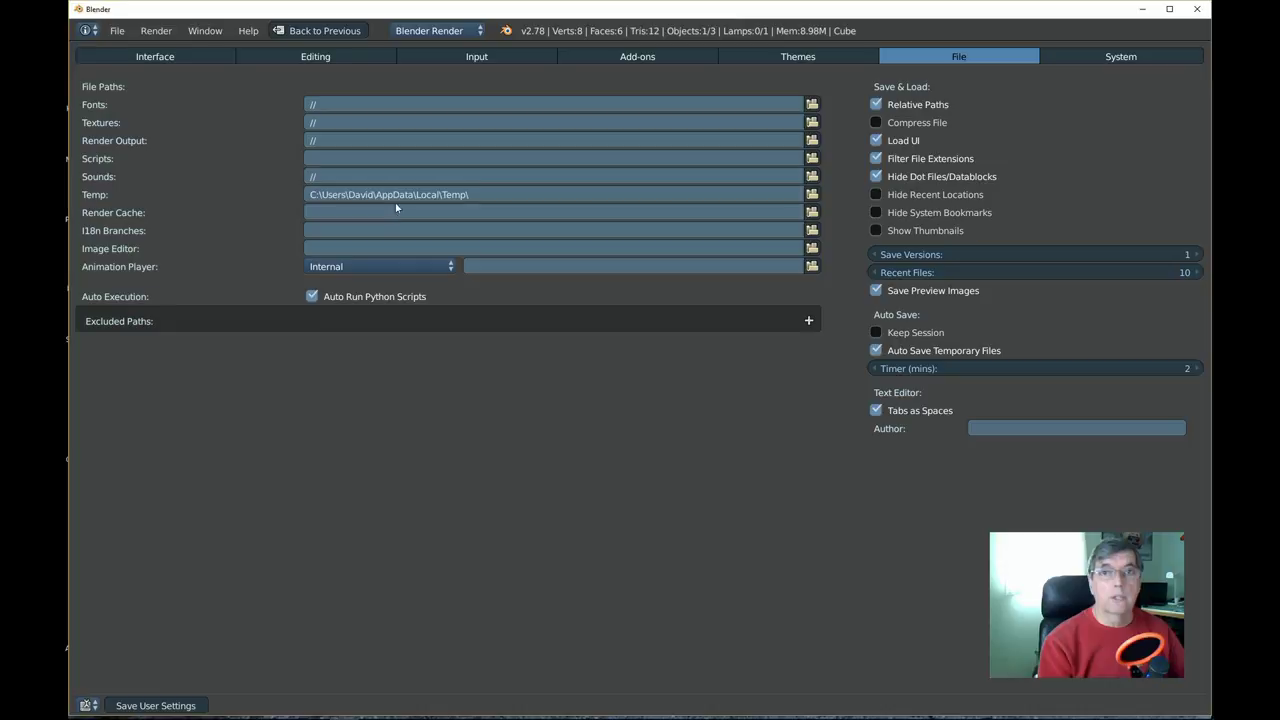
left_click(148, 706)
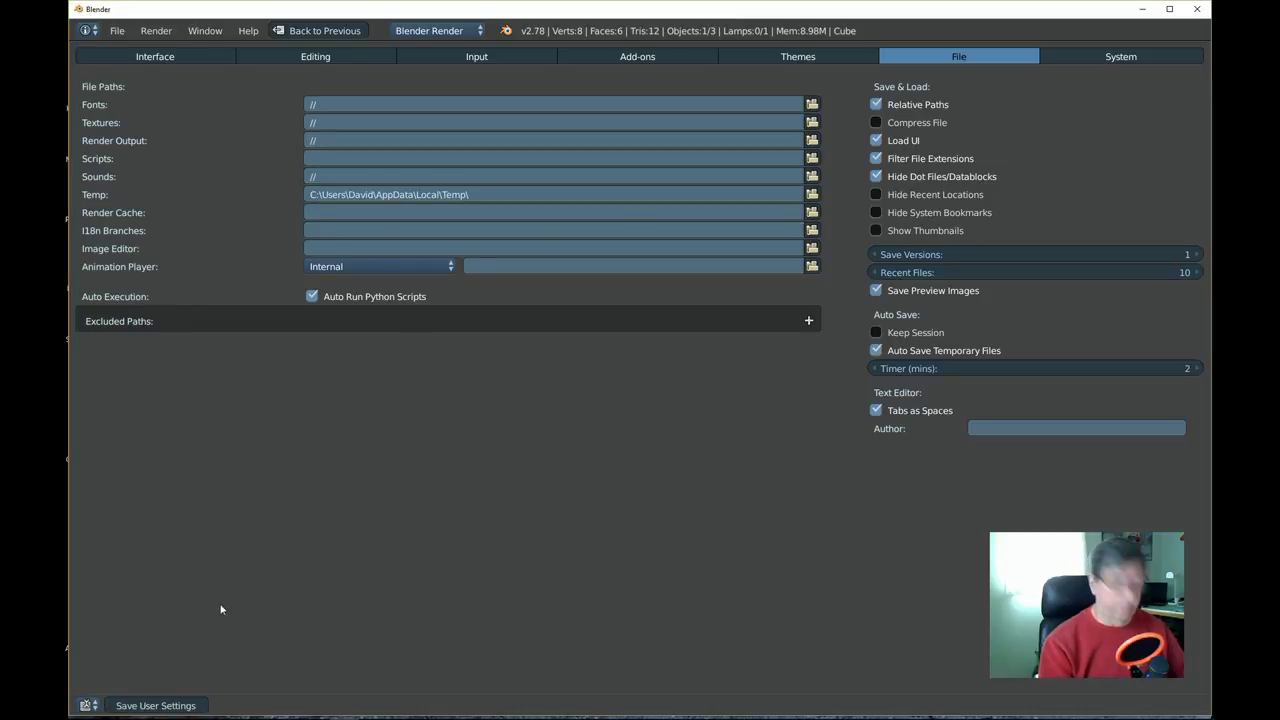
- Restore the multi-editor layout, collapse the preferences area to its header and change it back to the Info editor
key("ctrl+Up")
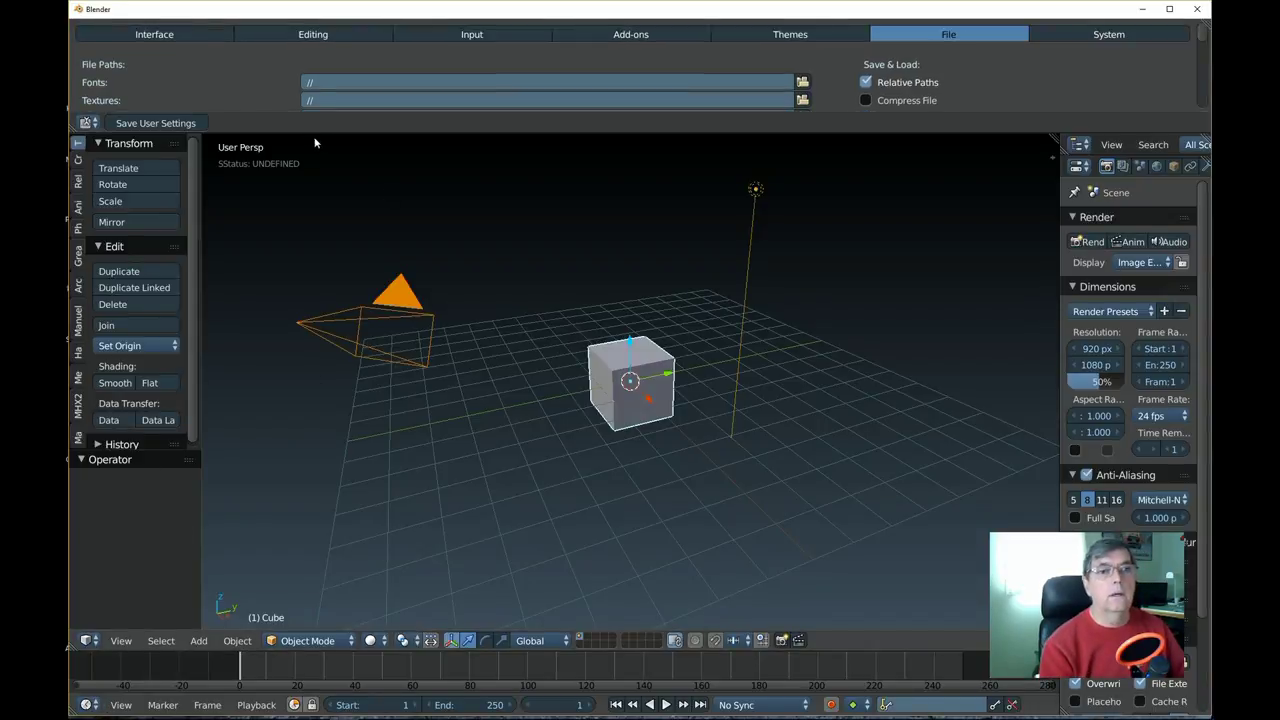
left_click_drag(317, 127, 320, 34)
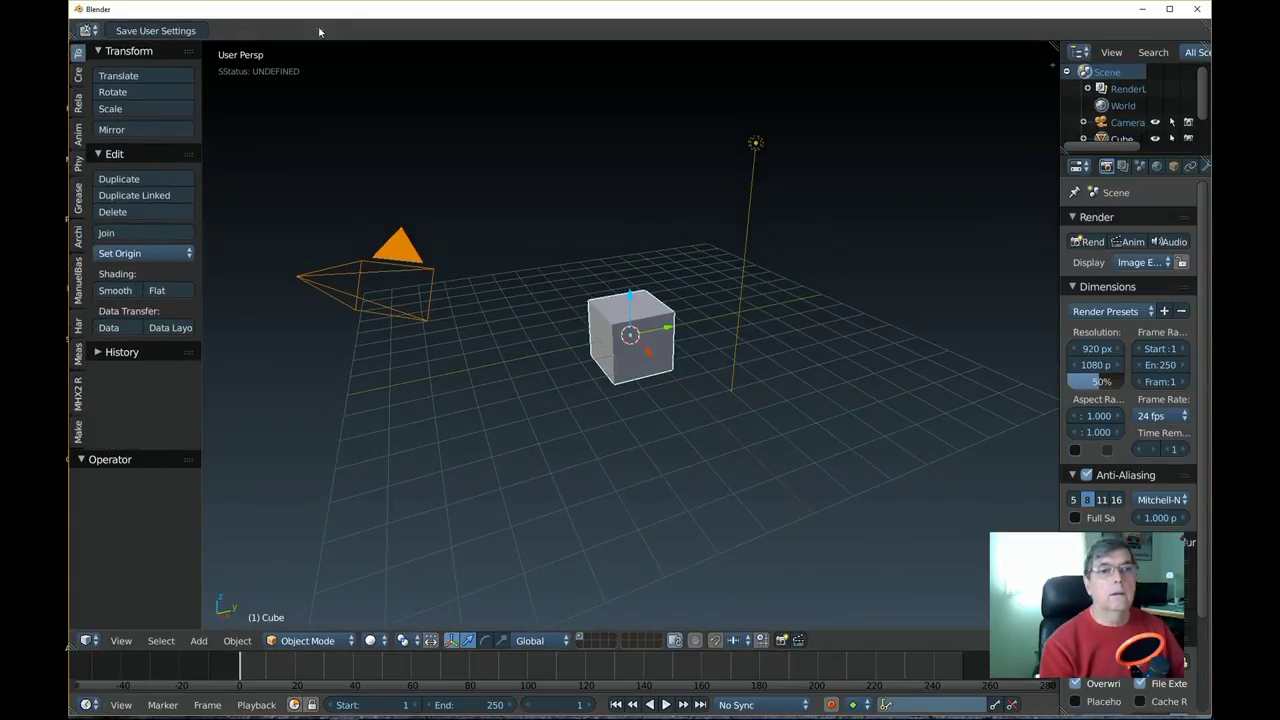
left_click(97, 35)
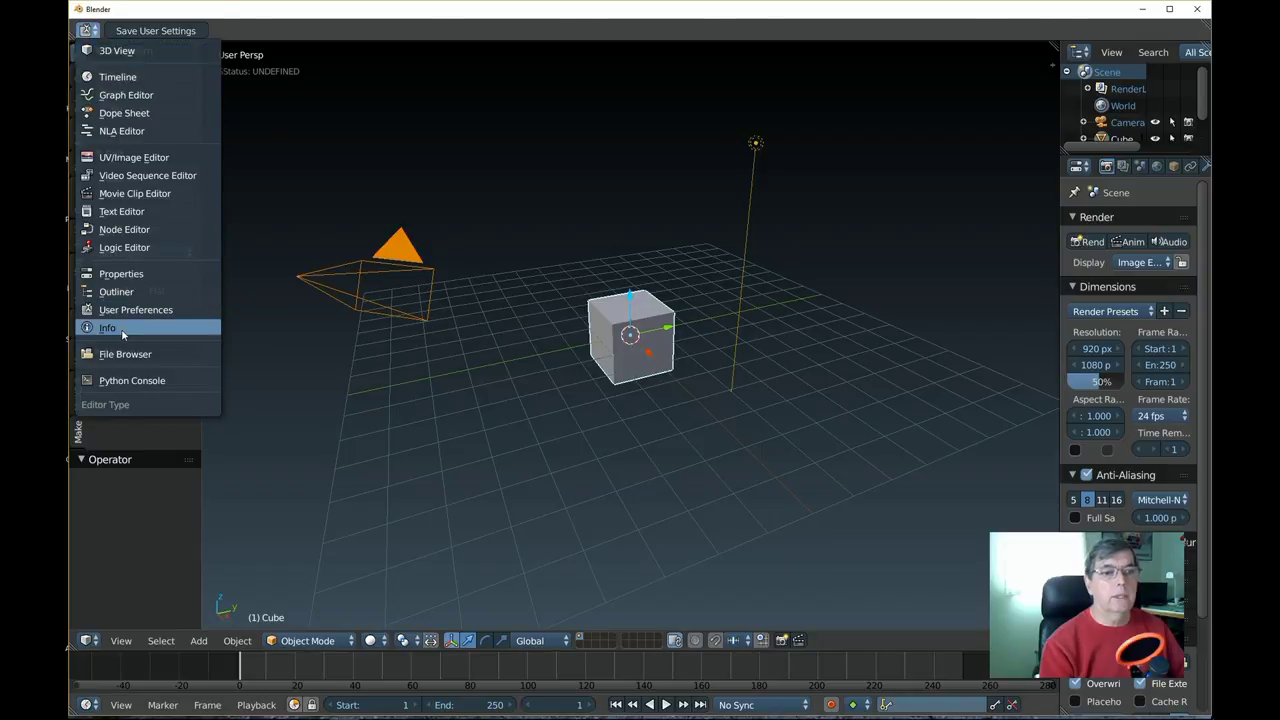
left_click(107, 328)
- Switch to MakeHuman and load the saved Kathy model
left_click(1143, 12)
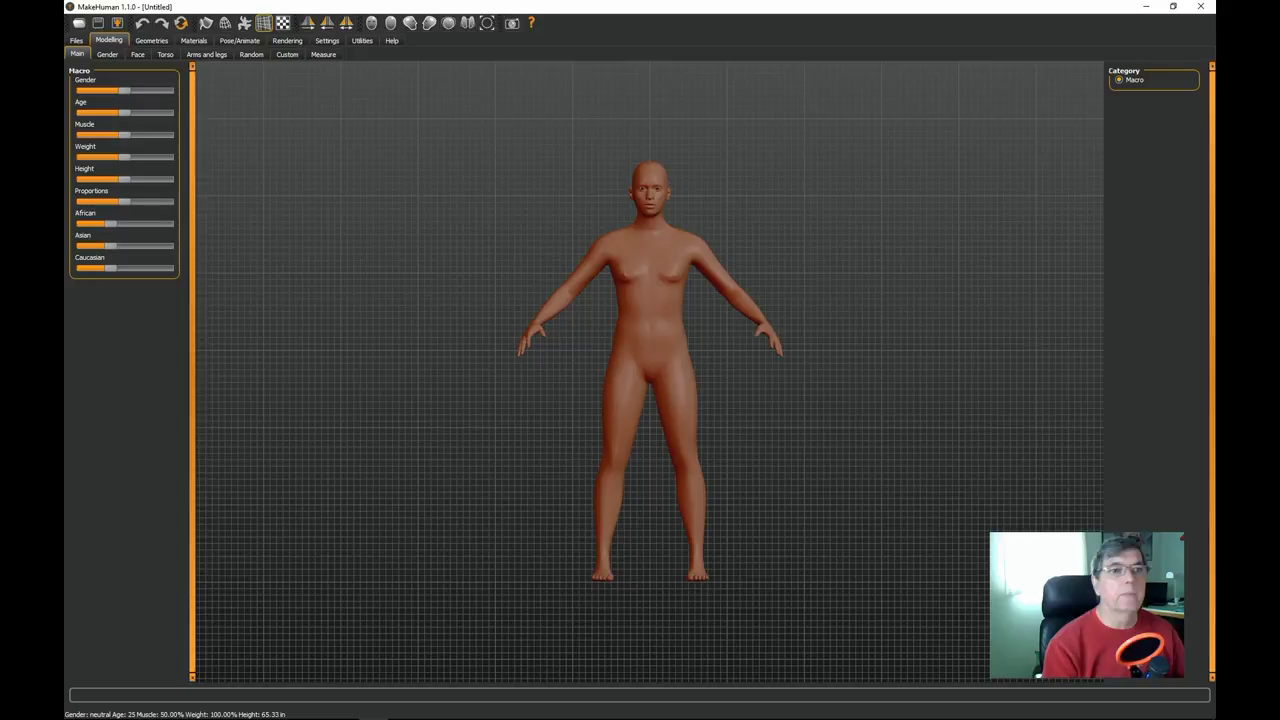
left_click(84, 42)
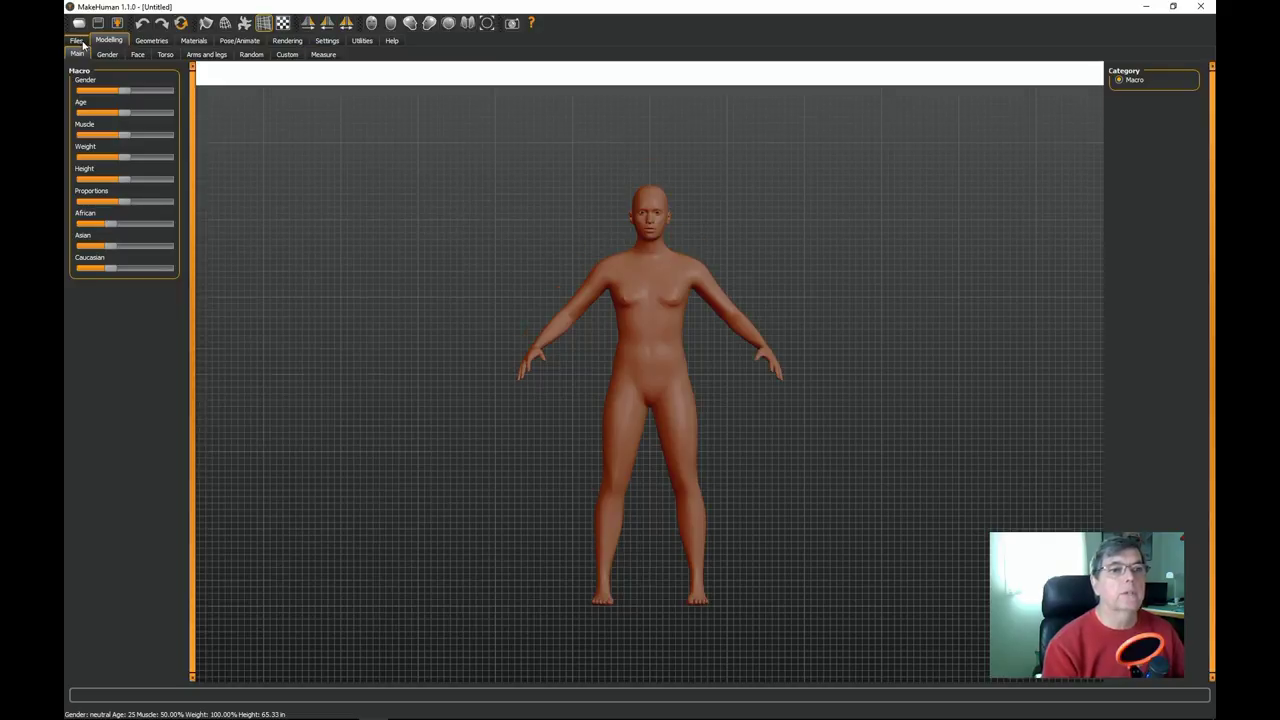
left_click(1152, 158)
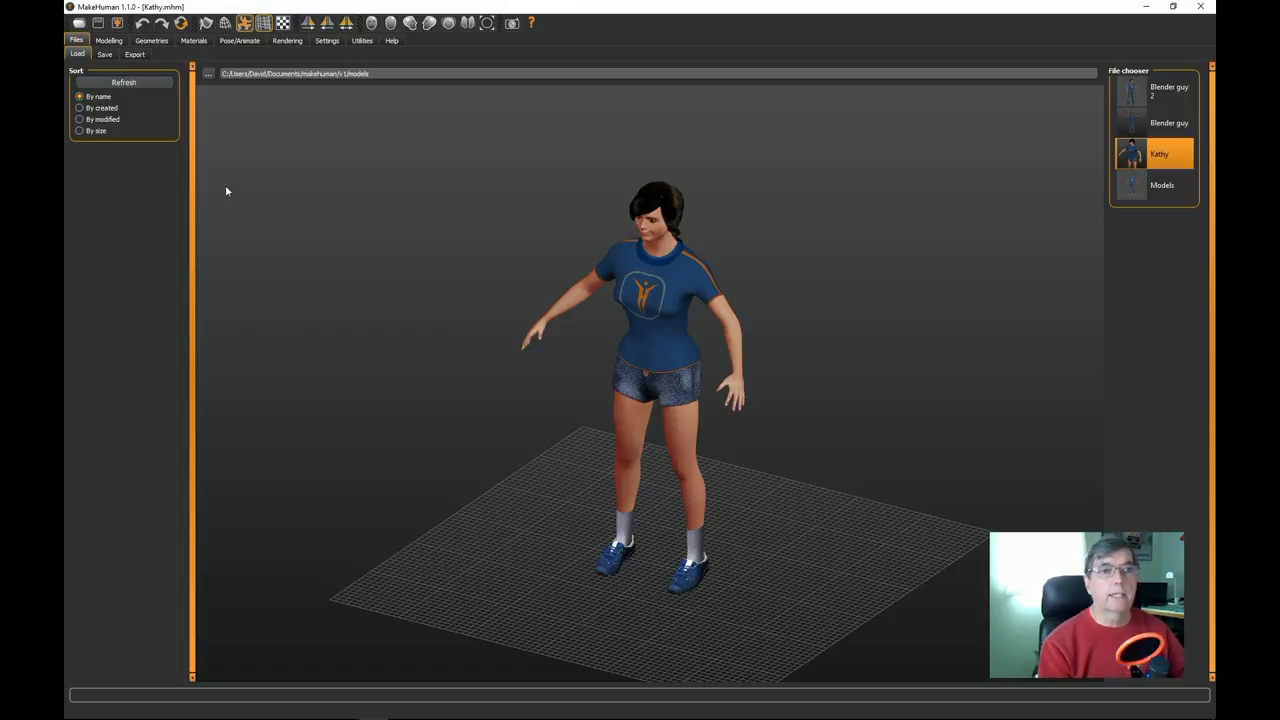
- Open the model's export settings and view the options for the MakeHuman Exchange (mhx2) and Wavefront obj mesh formats
left_click(135, 55)
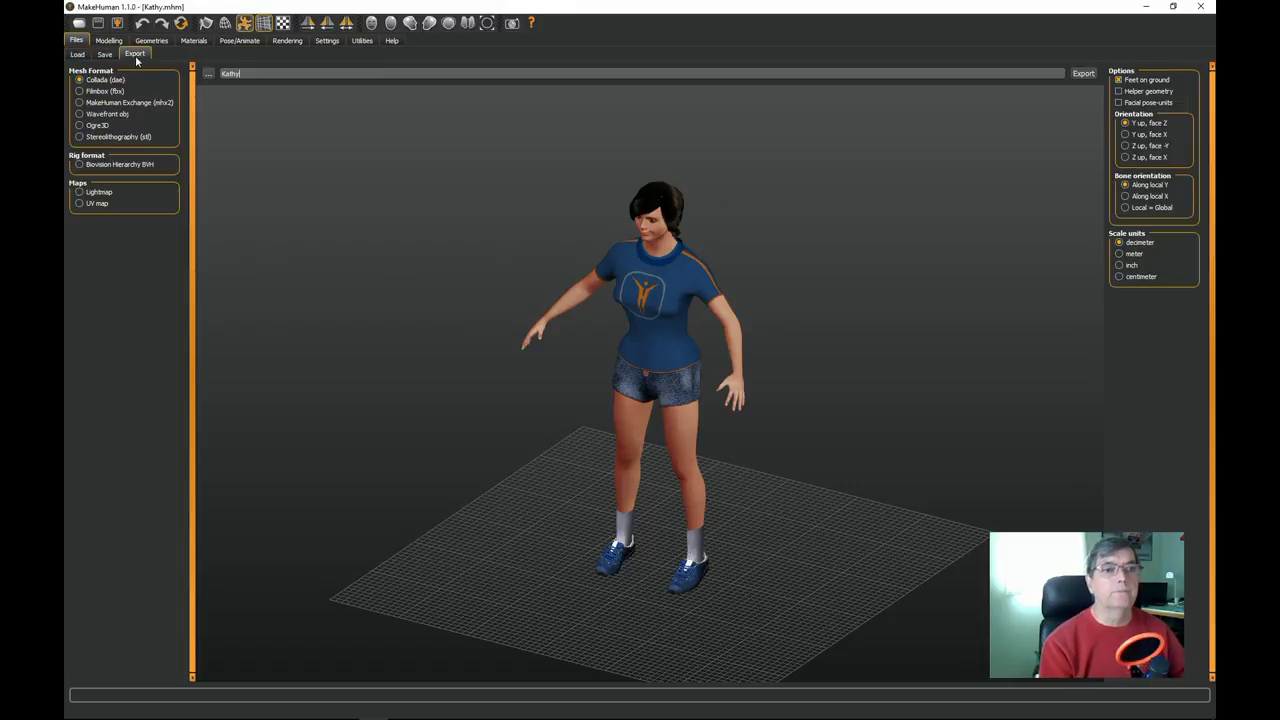
left_click(80, 104)
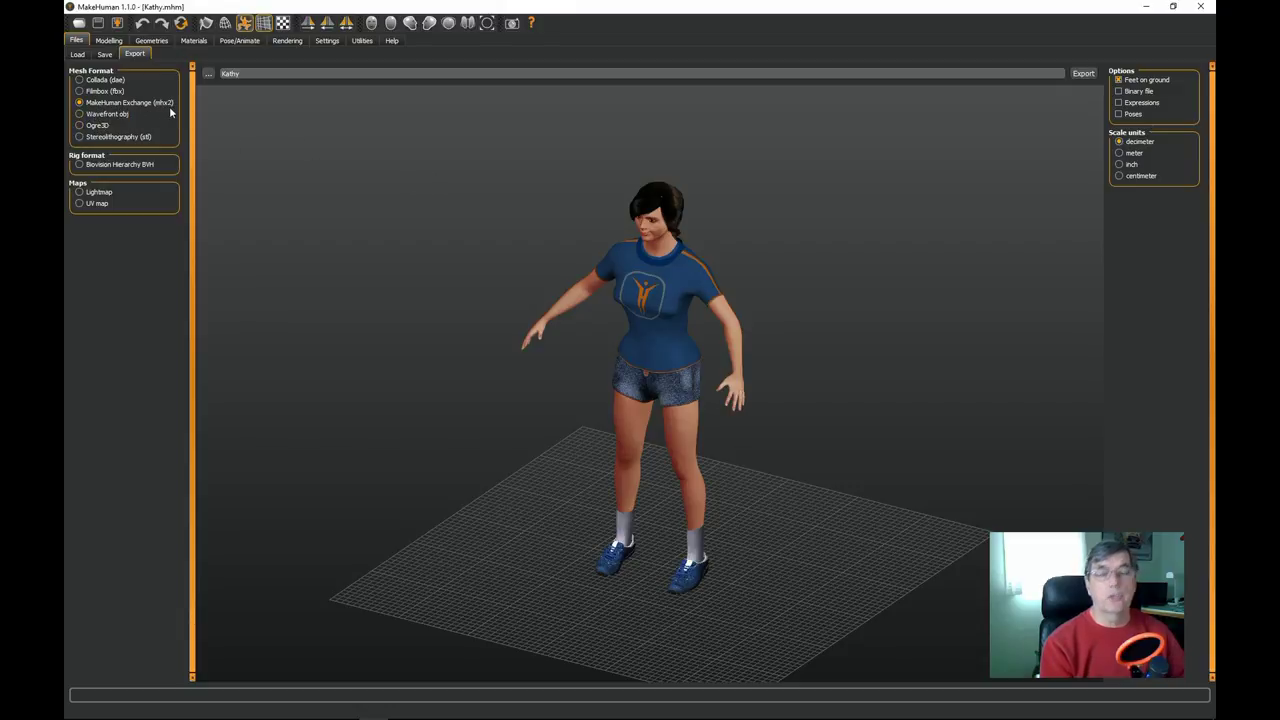
left_click(80, 114)
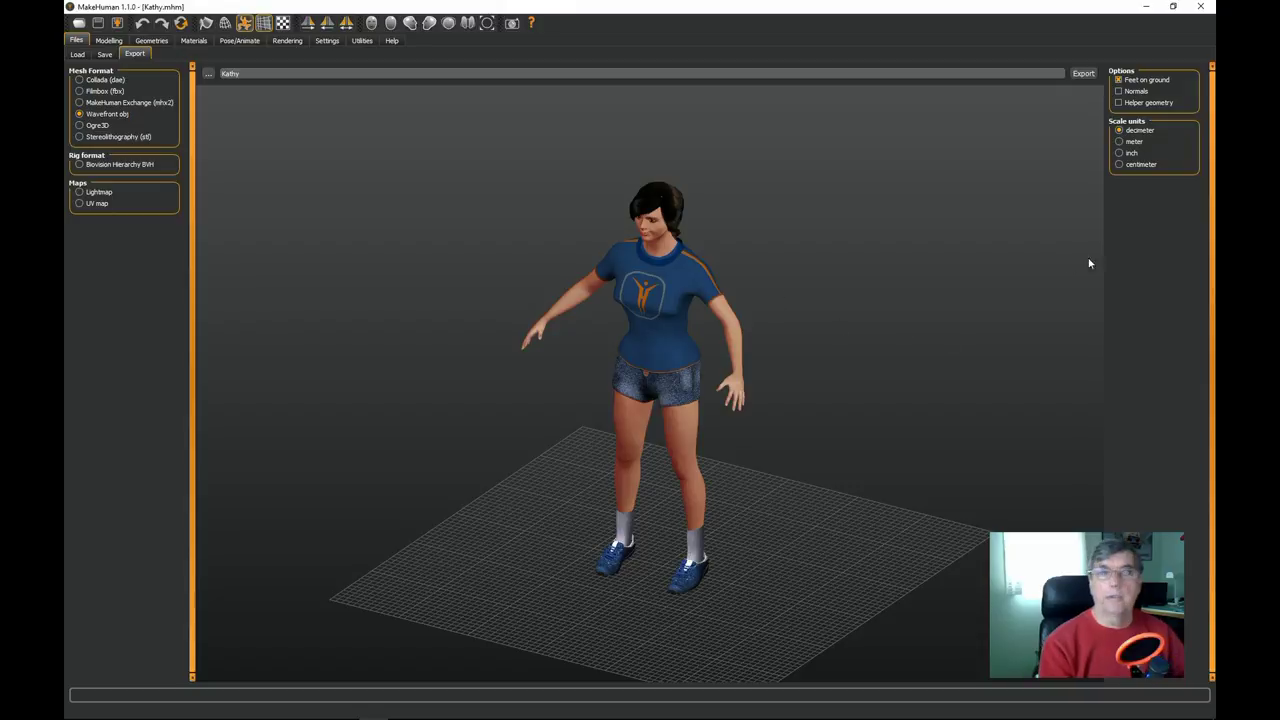
- Switch to Blender, delete the default cube and the lamp, and set the render engine to Cycles Render
left_click(1146, 6)
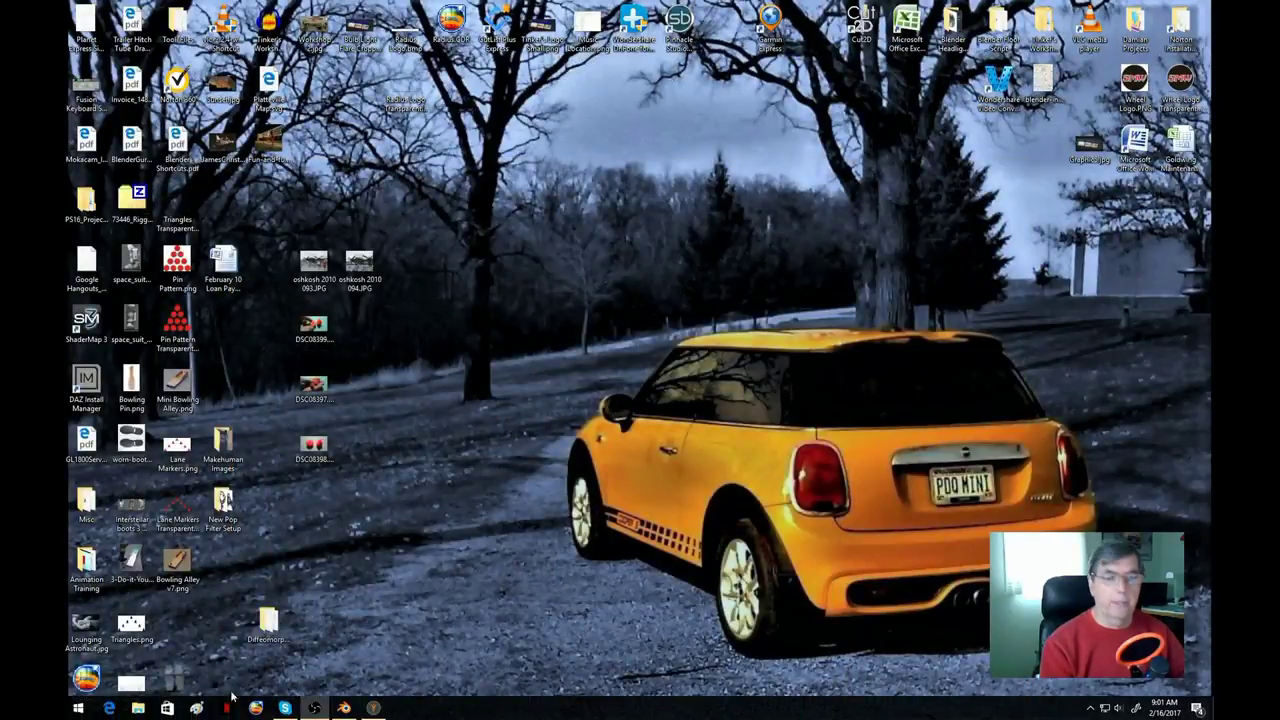
left_click(344, 708)
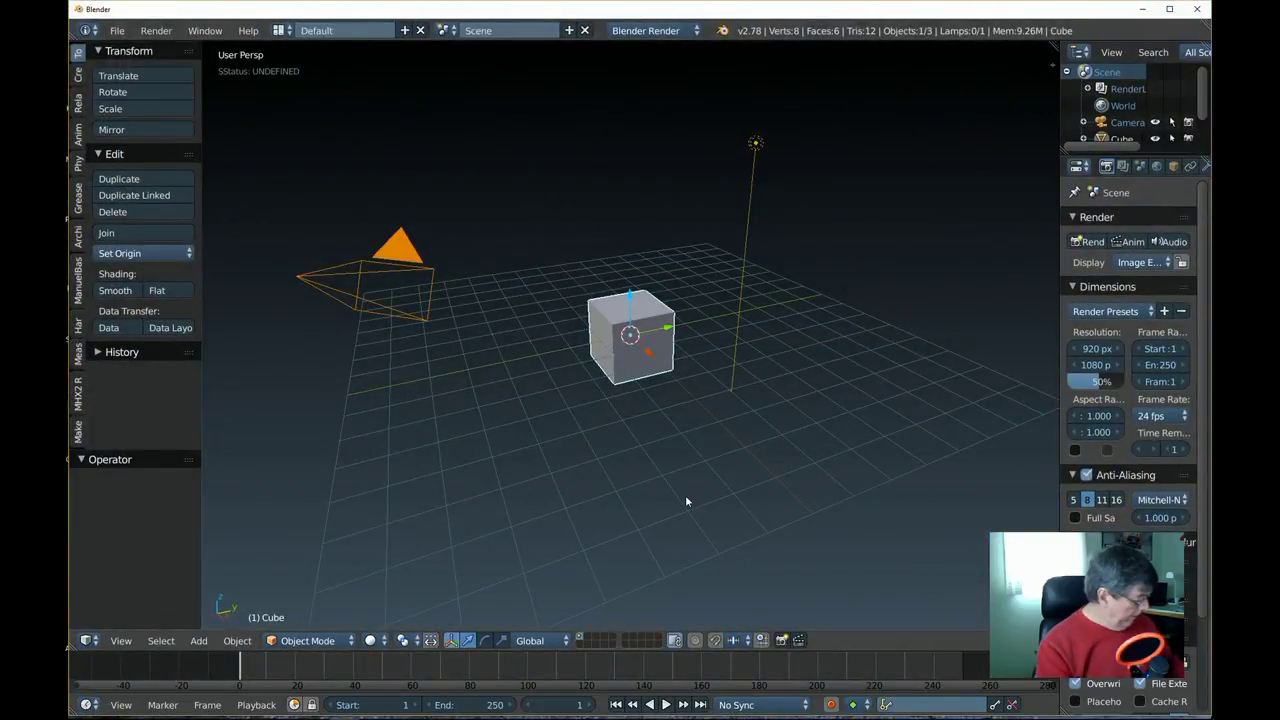
key("x")
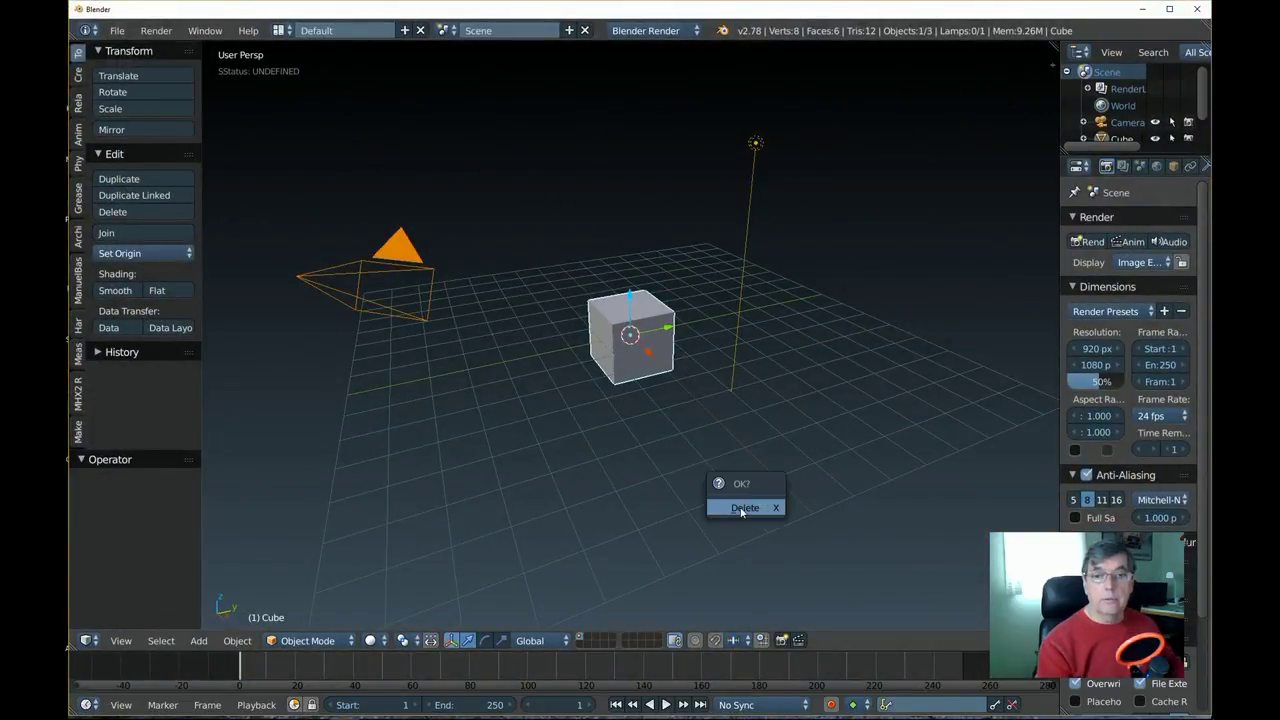
left_click(740, 507)
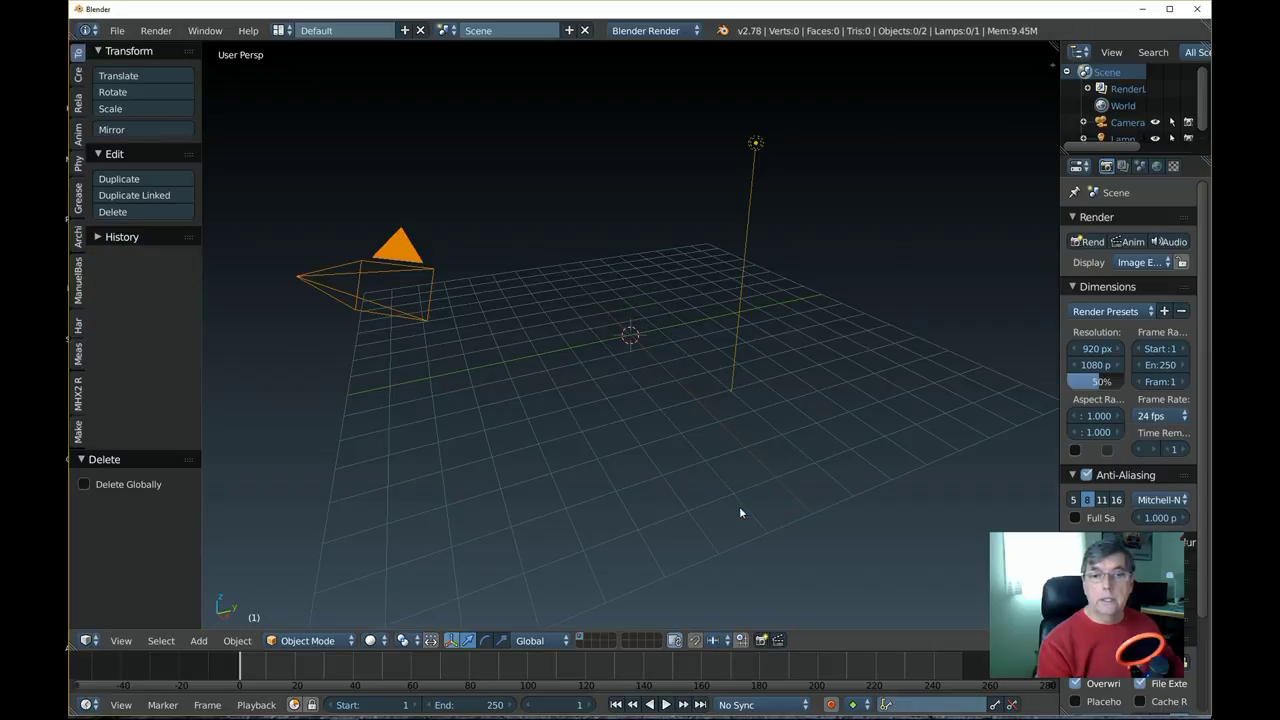
right_click(747, 184)
key("x")
left_click(786, 274)
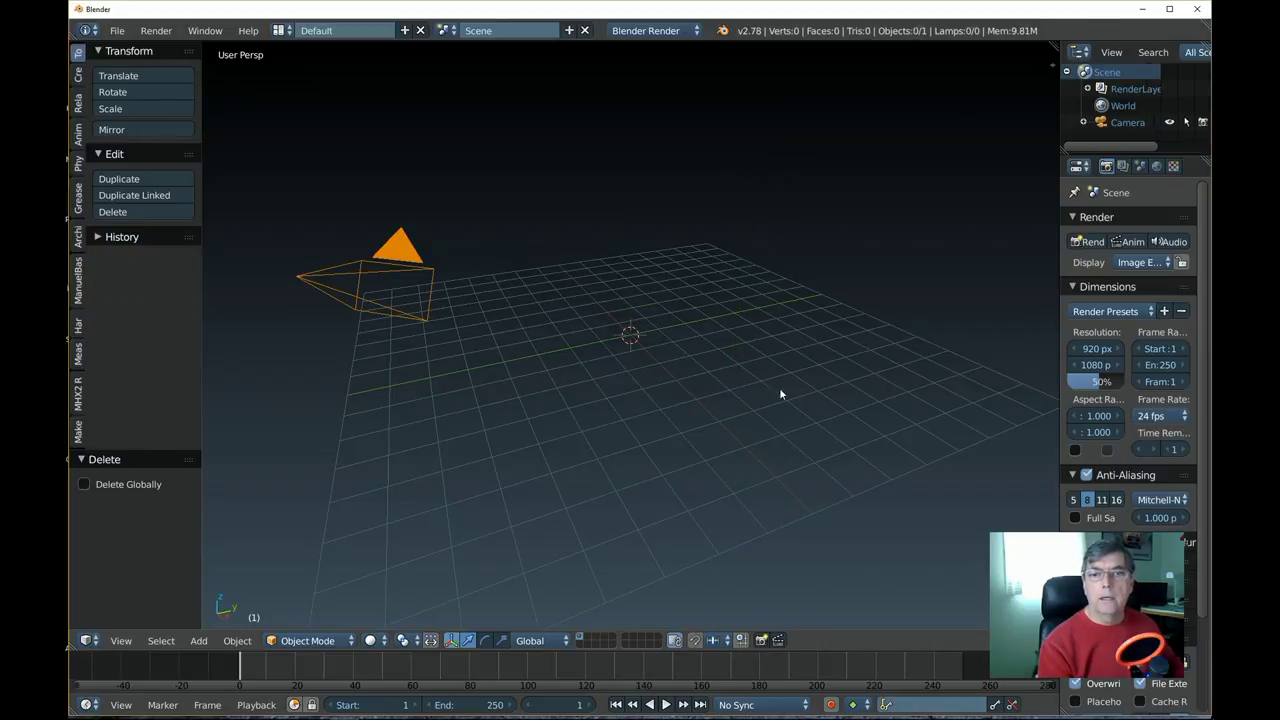
left_click(699, 36)
left_click(690, 90)
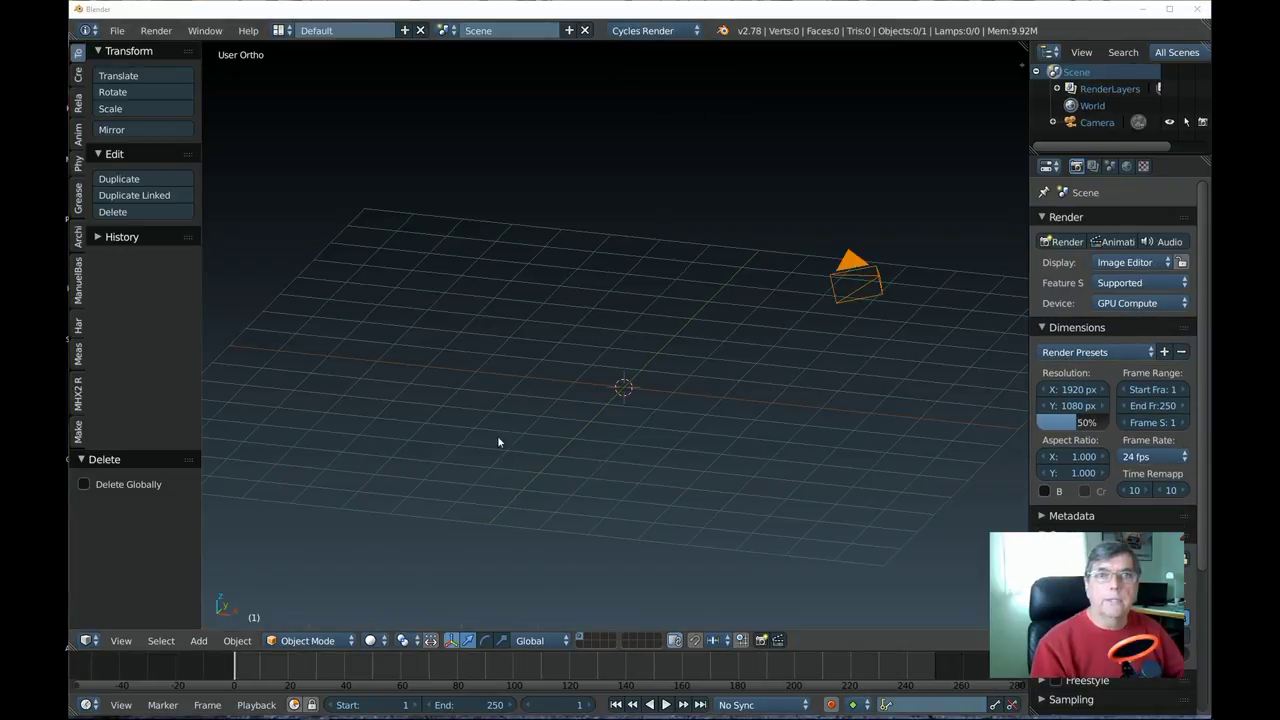
- Import the MakeHuman character file Kathy.mhx2 from the Documents\makehuman\v1\exports folder
left_click(119, 31)
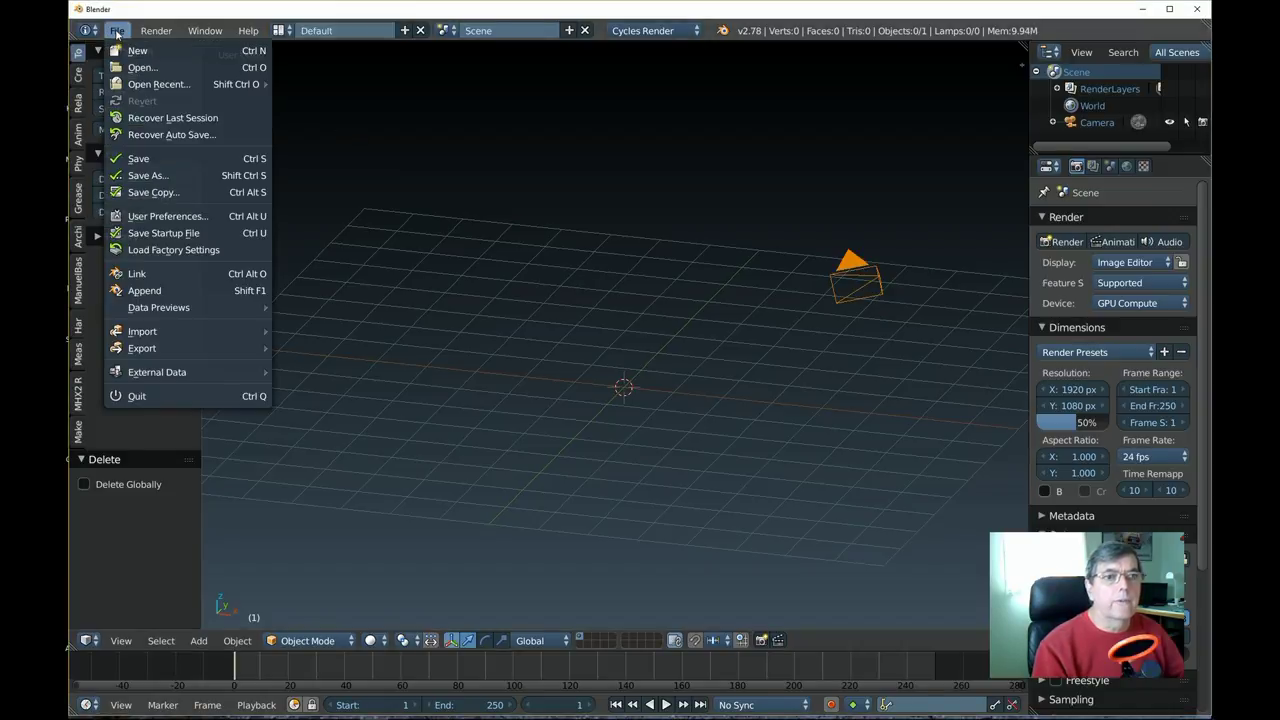
mouse_move(157, 331)
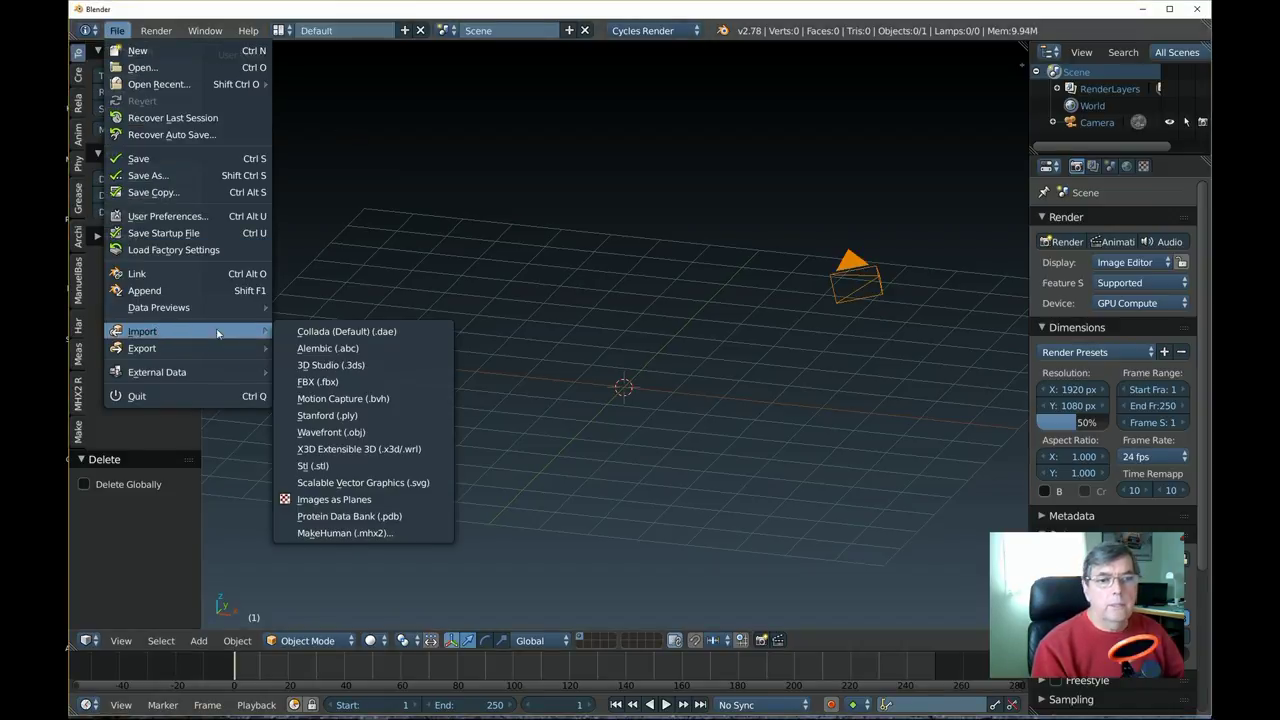
left_click(370, 535)
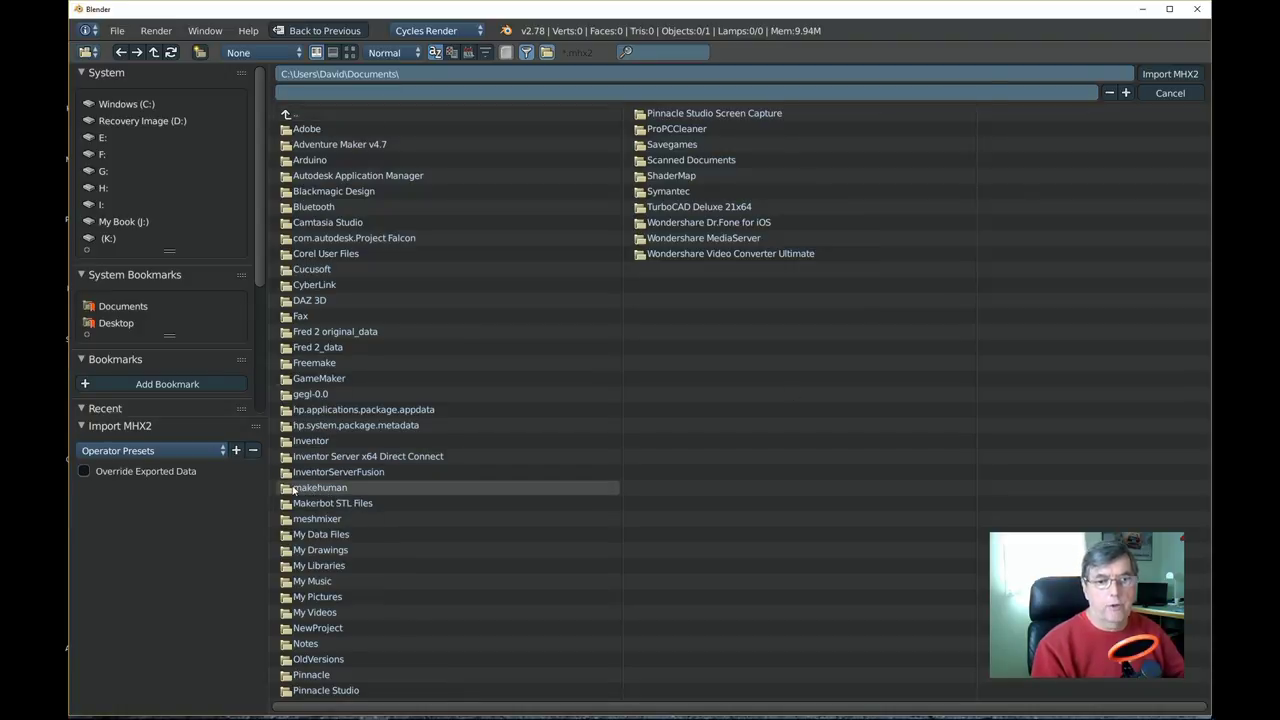
left_click(326, 488)
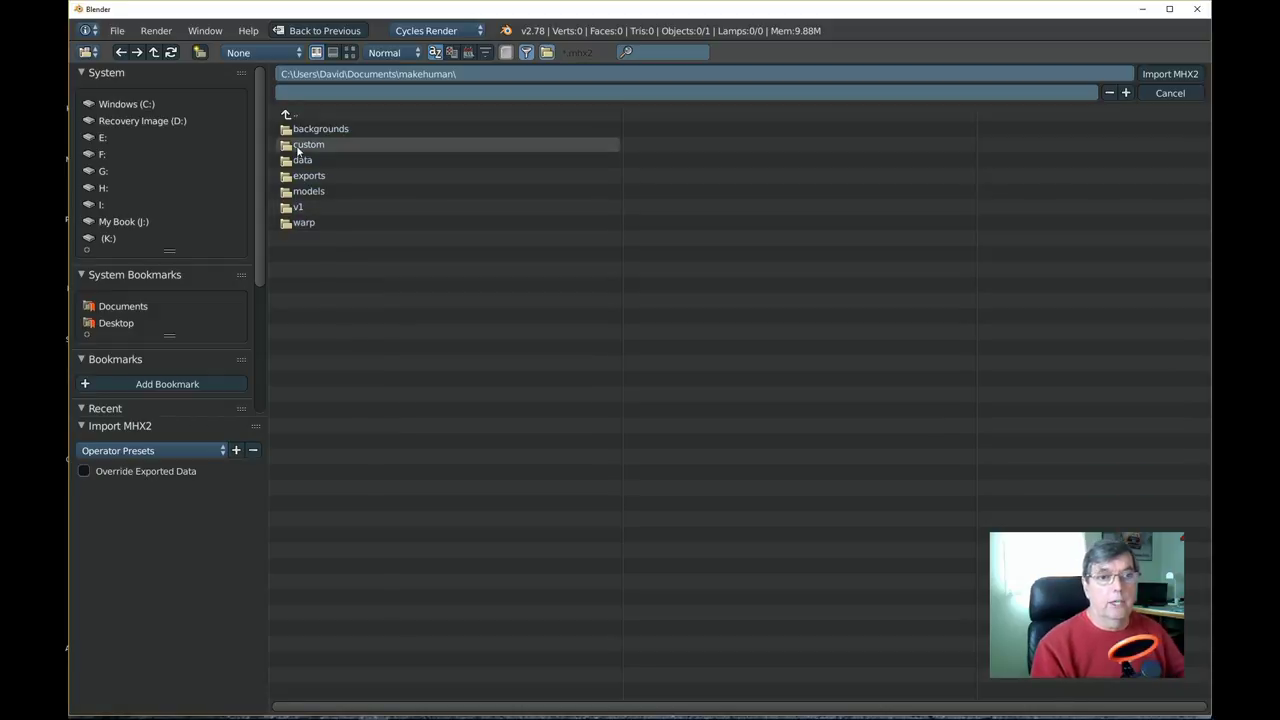
left_click(309, 210)
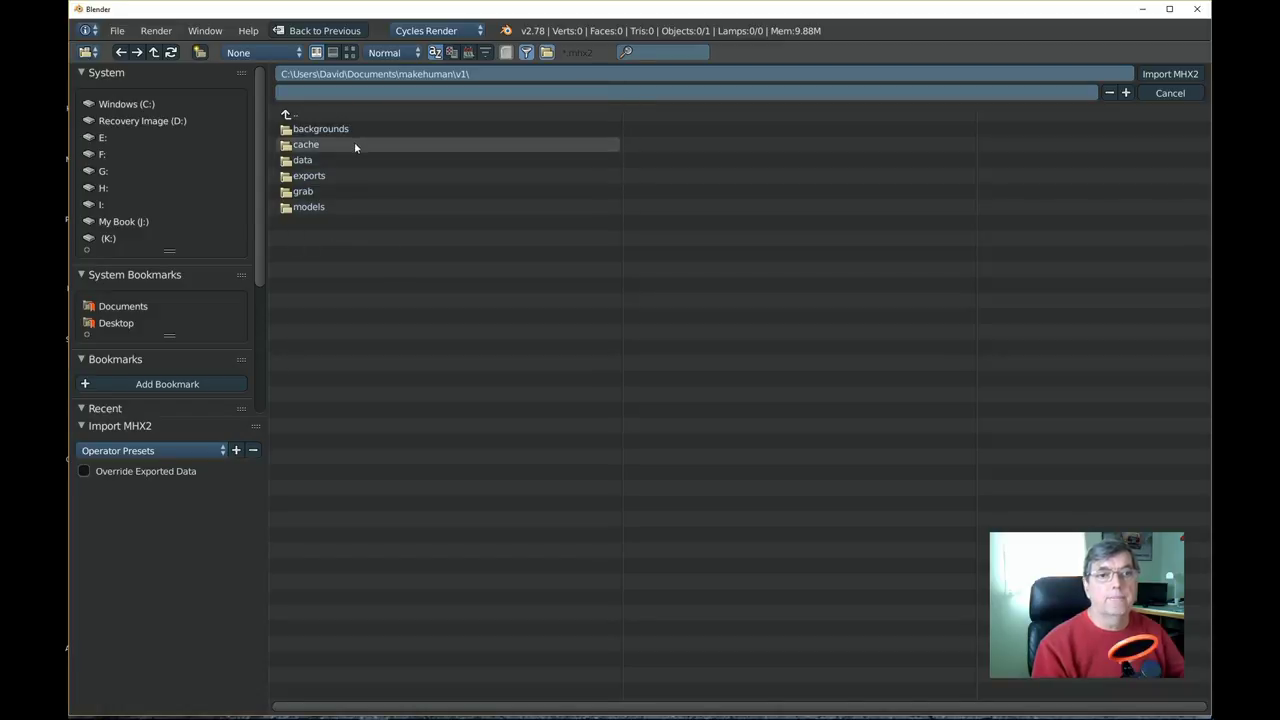
left_click(315, 178)
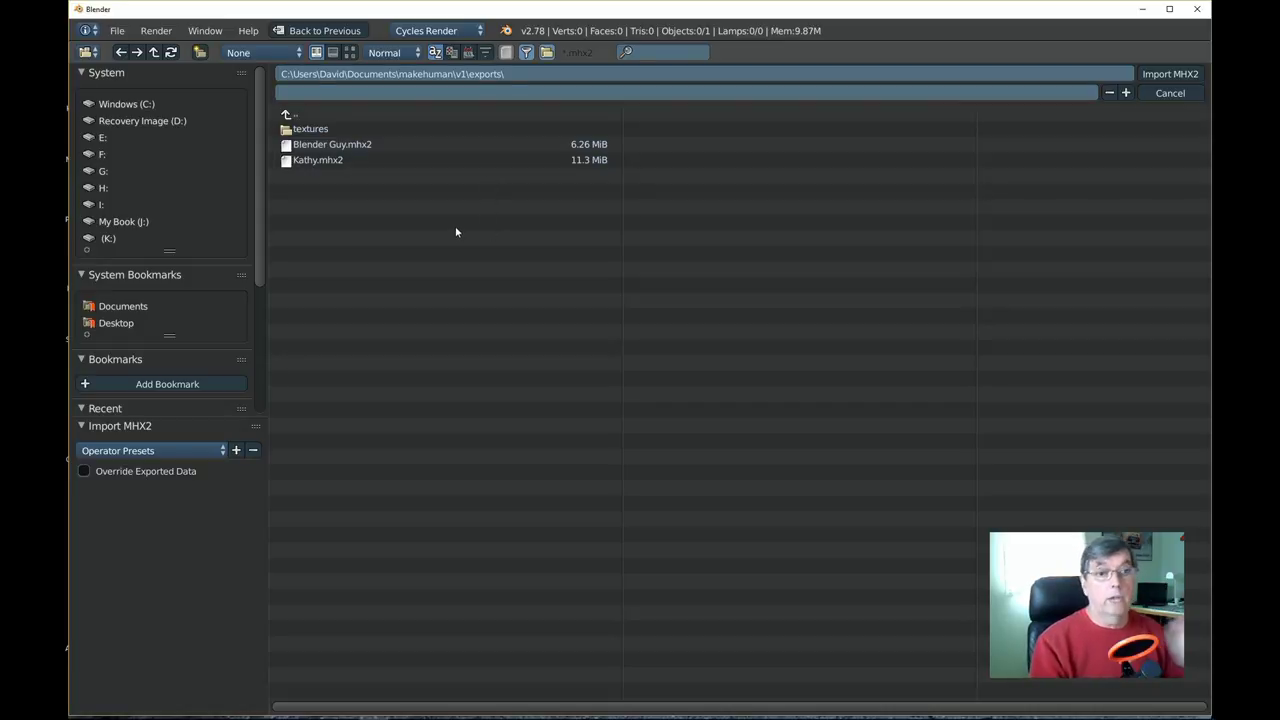
left_click(332, 162)
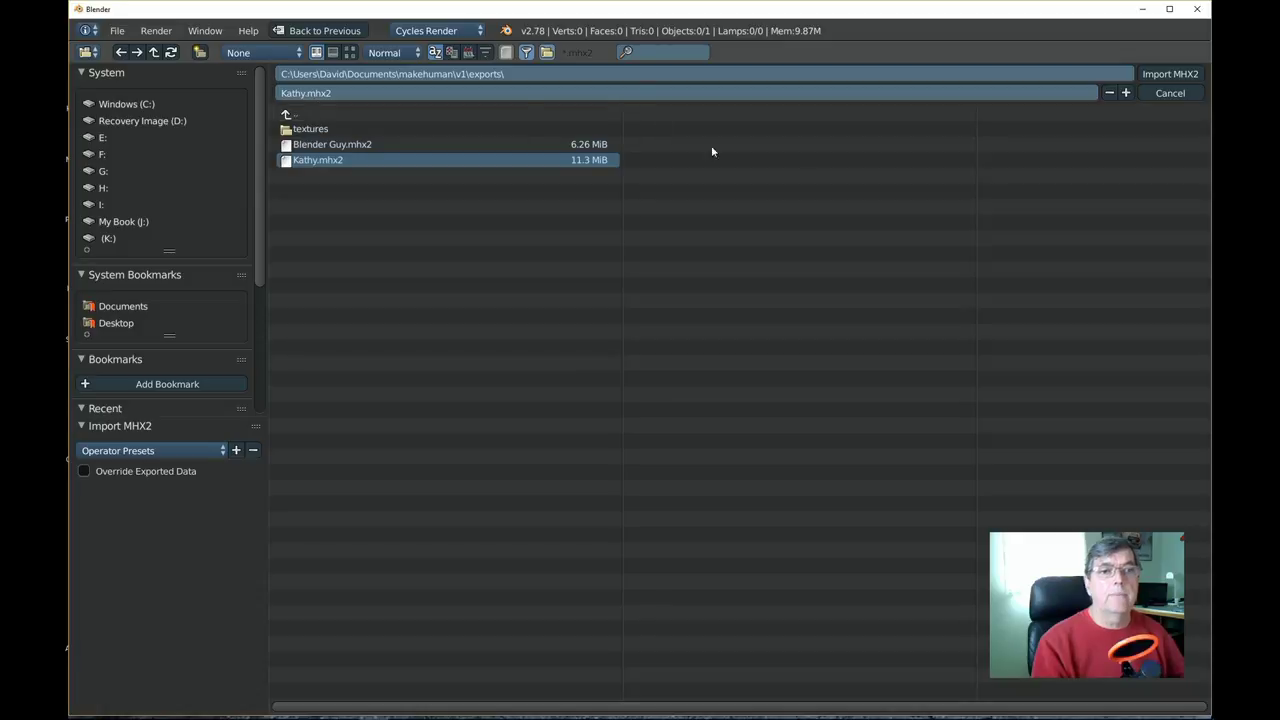
left_click(1172, 75)
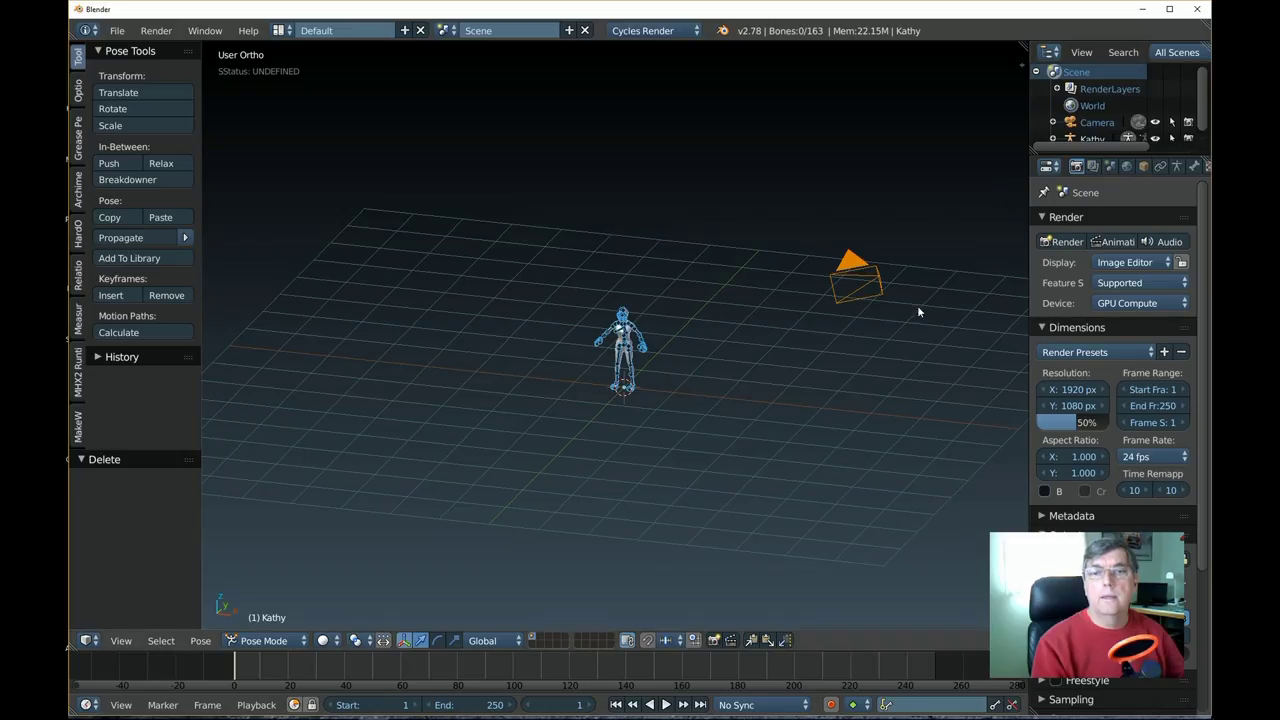
- Frame the imported character in the 3D viewport and display it with Rendered shading
scroll(792, 384, "up", 6)
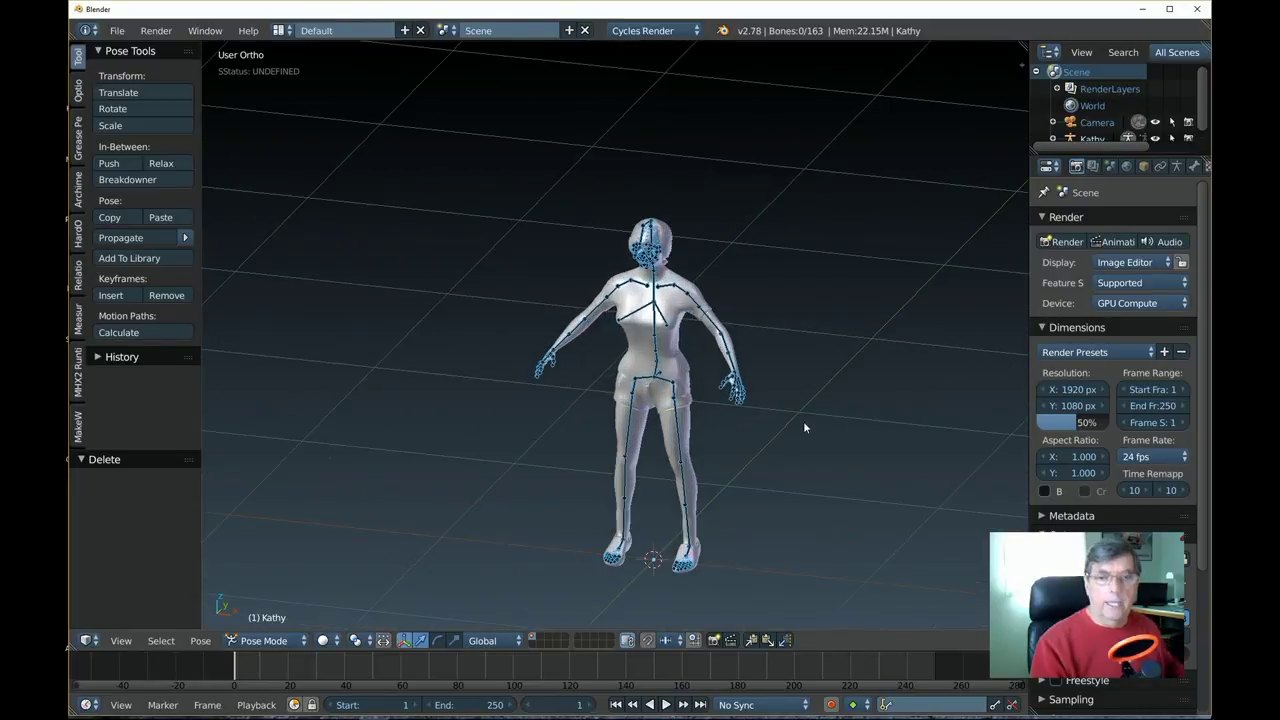
middle_click_drag(843, 442, 796, 393, "shift")
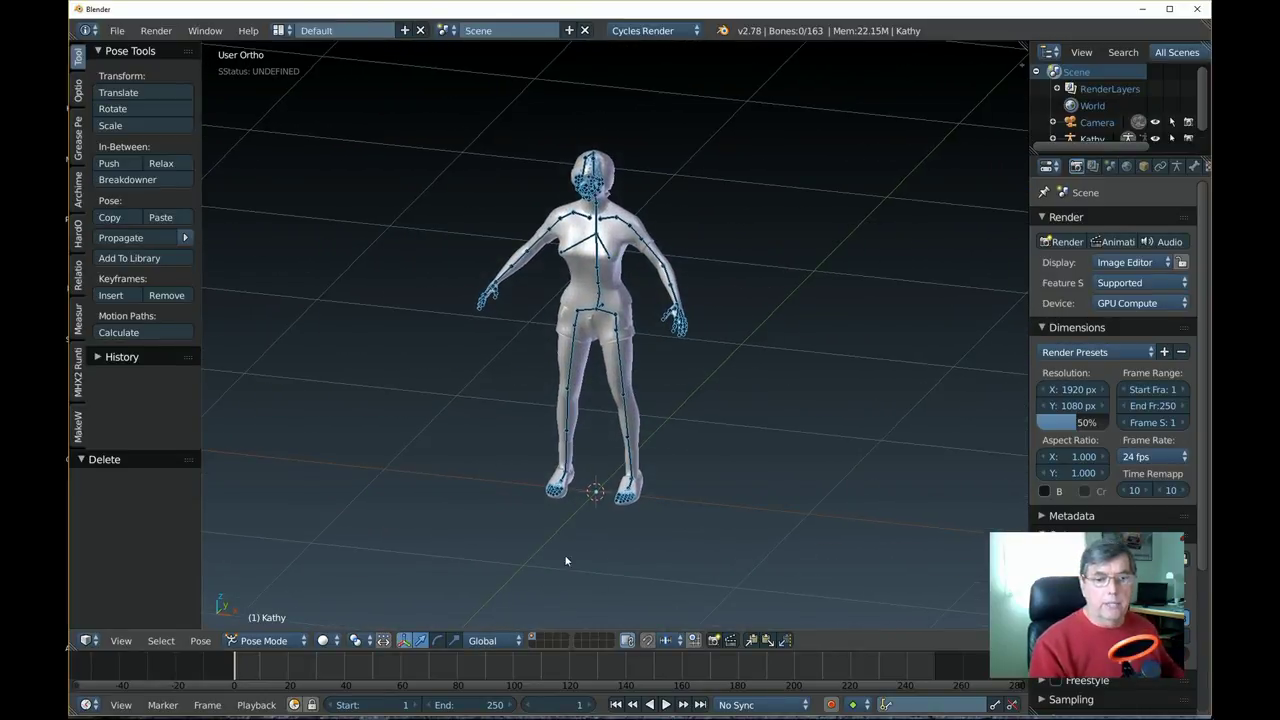
scroll(720, 420, "up", 1)
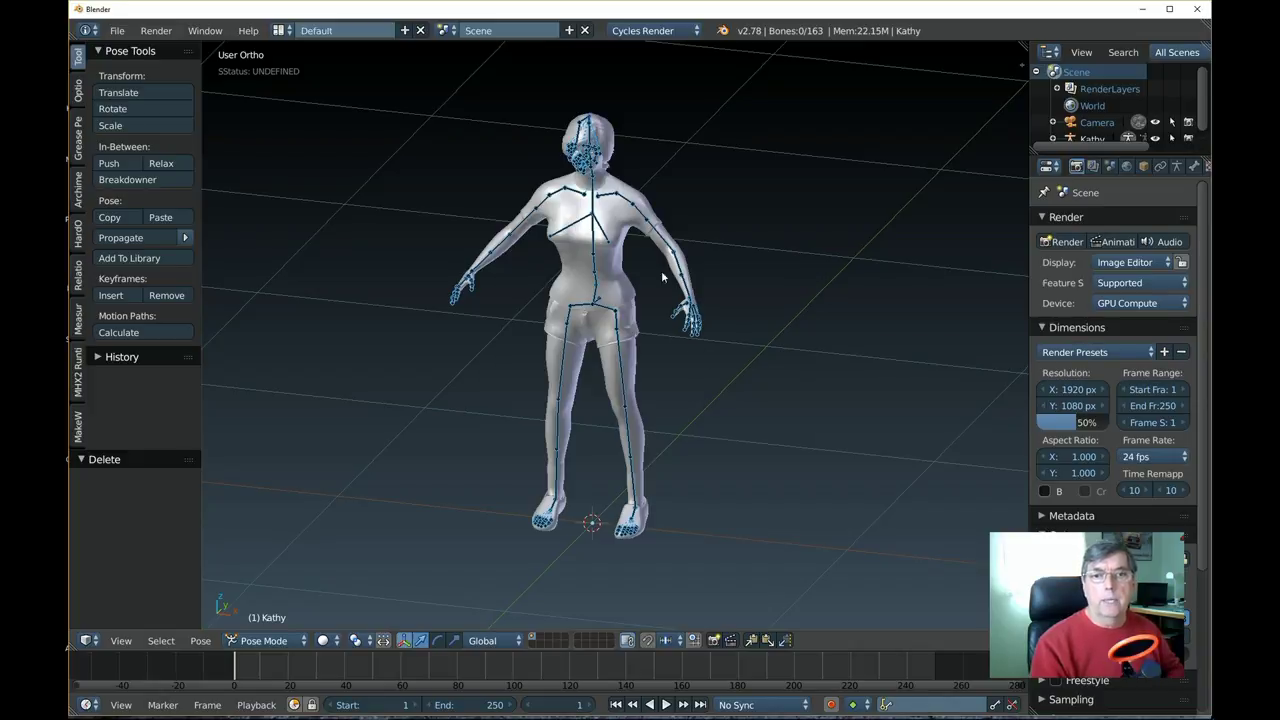
left_click(337, 645)
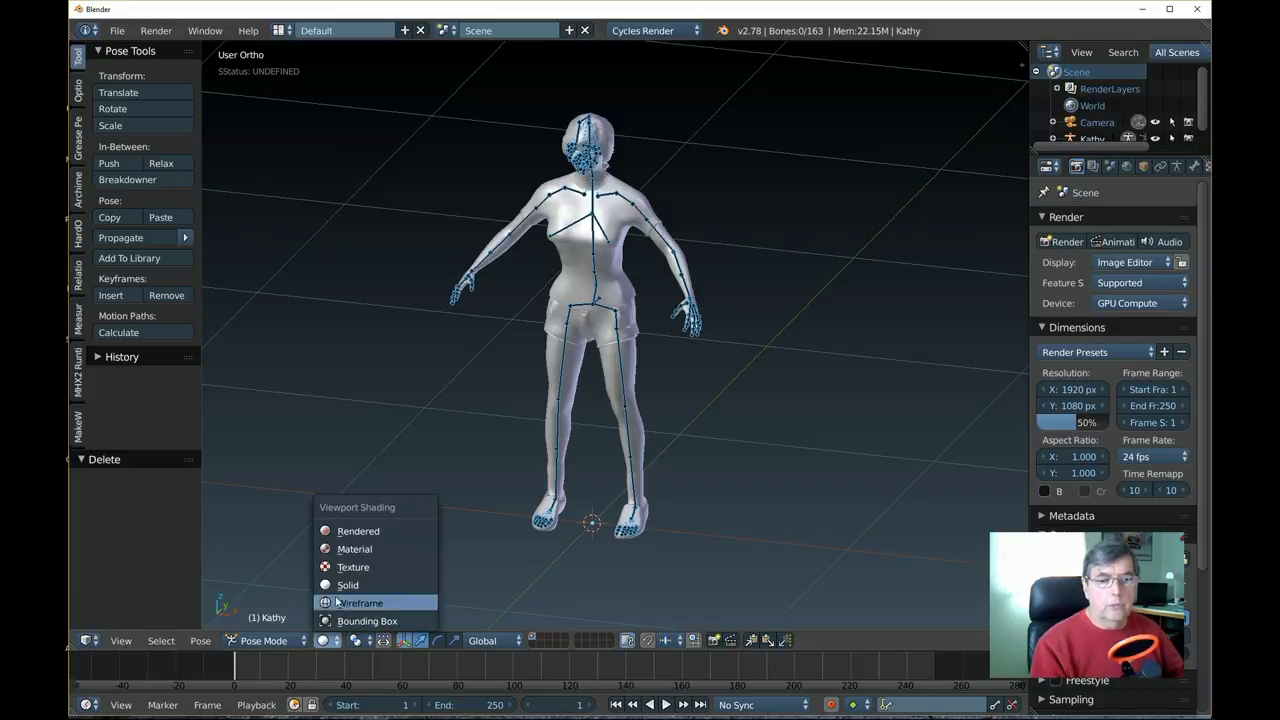
left_click(362, 538)
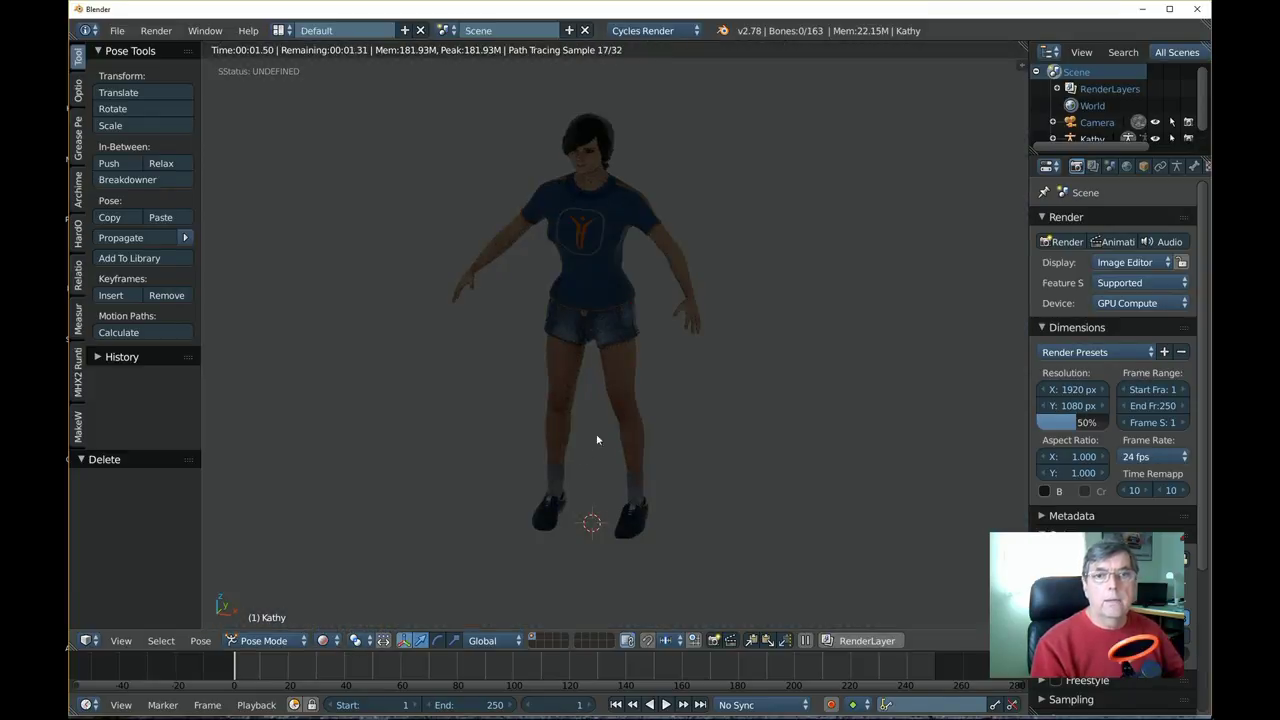
- Enable Pro Lighting: Skies in the world settings and set the sky rotation to 180°
left_click(1126, 166)
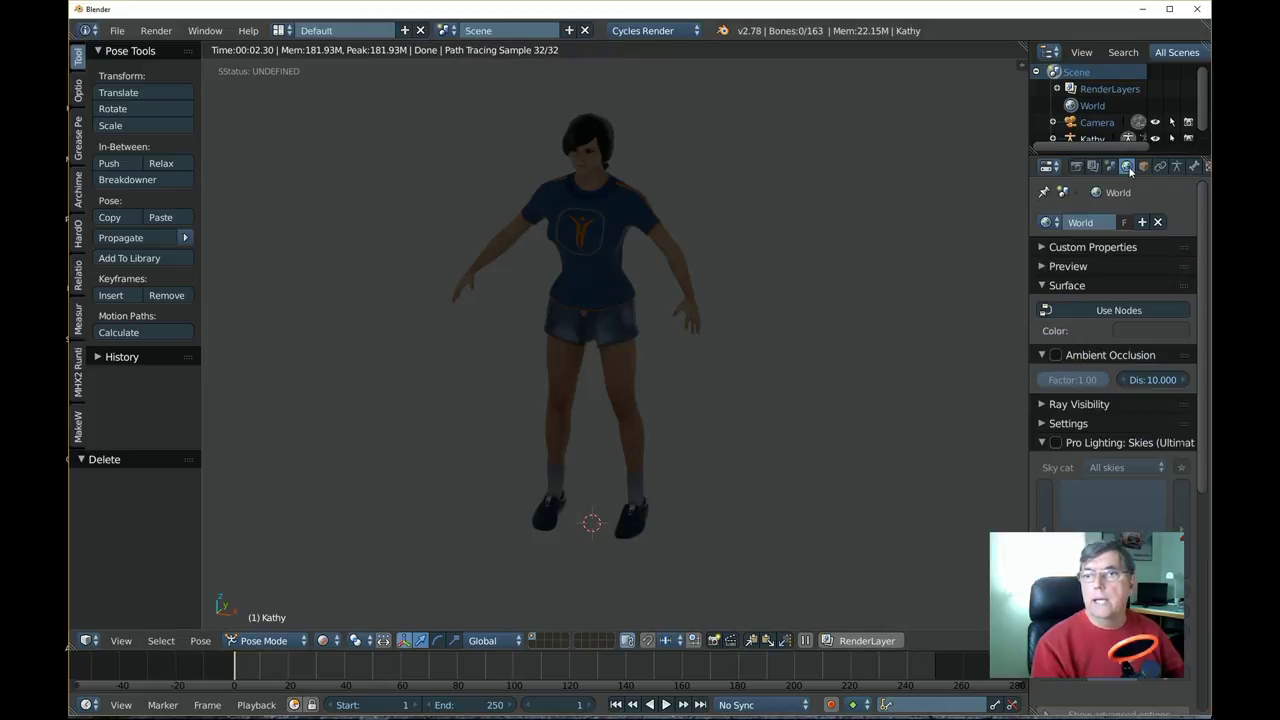
left_click(1056, 442)
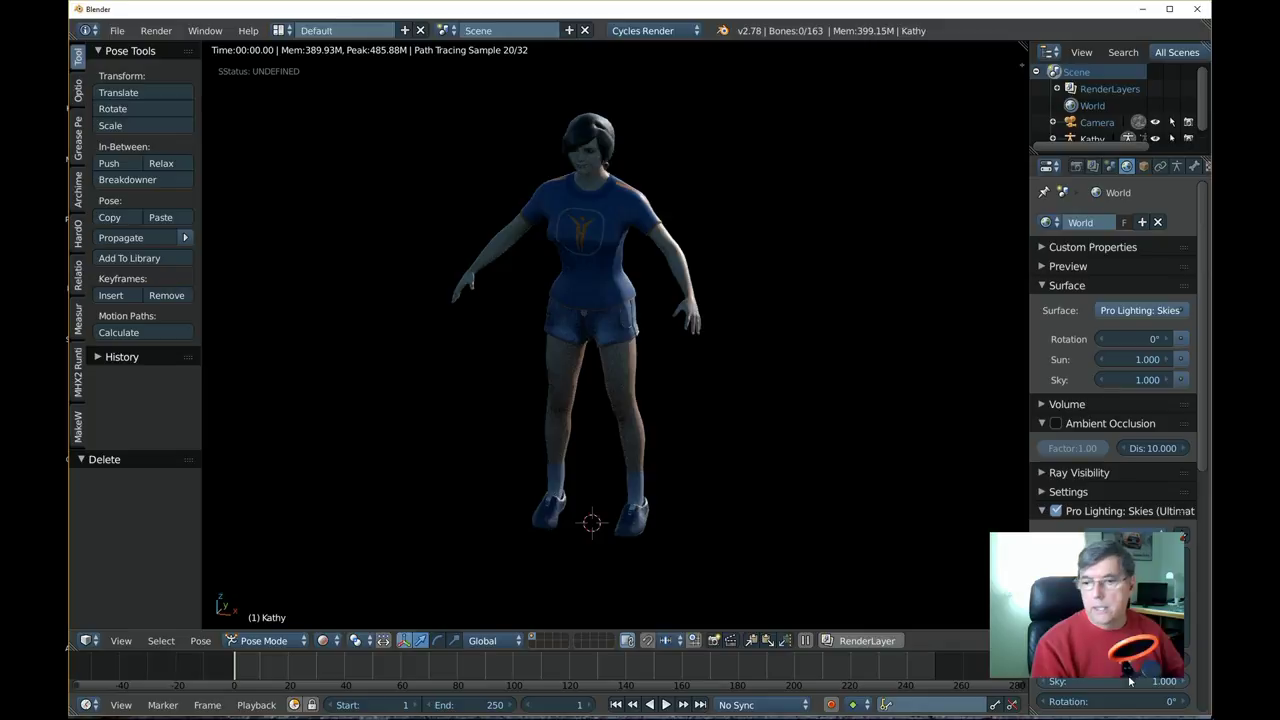
left_click(1120, 706)
type("18")
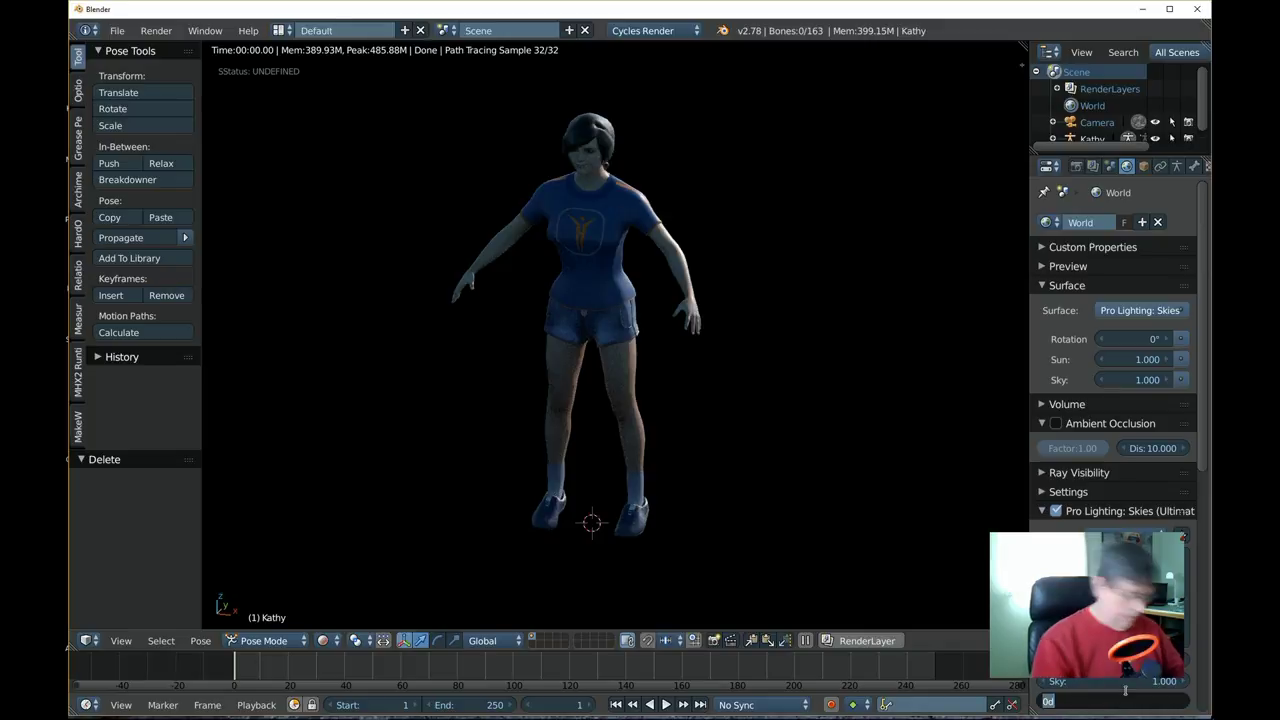
type("0")
key("Return")
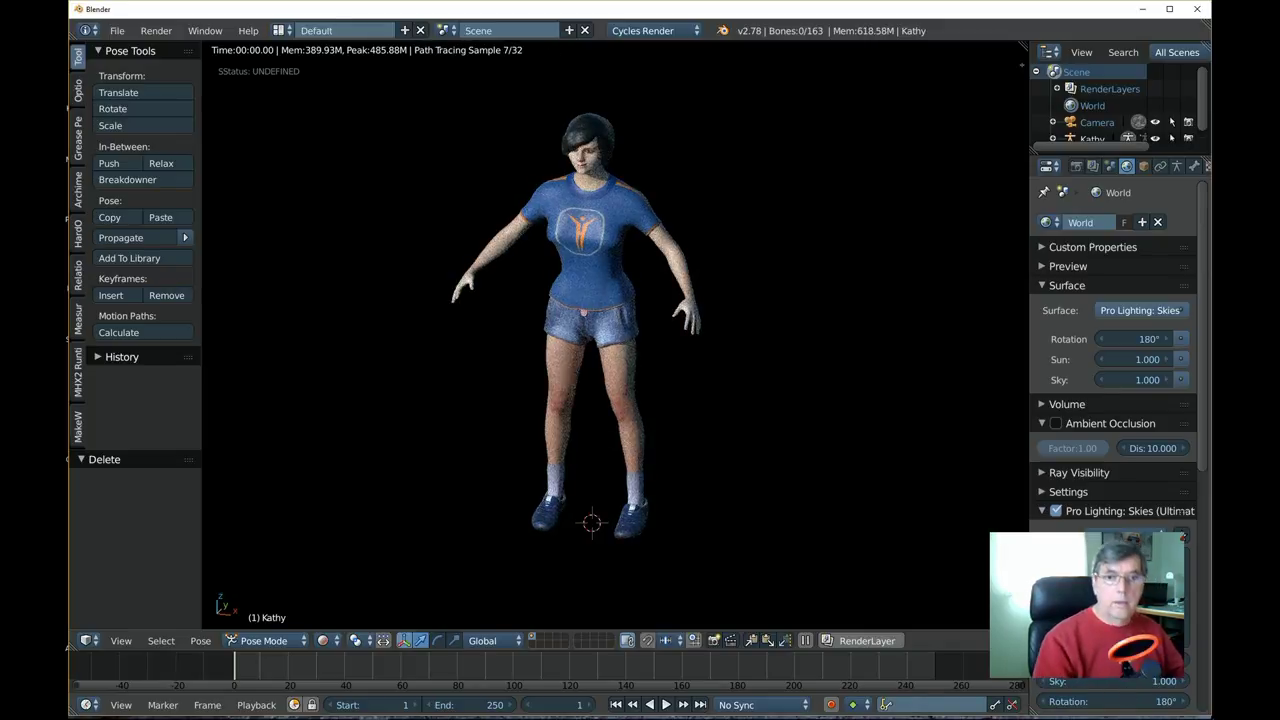
- In a wireframe top view, place the 3D cursor just in front of the character and add a mesh plane there
left_click(782, 443)
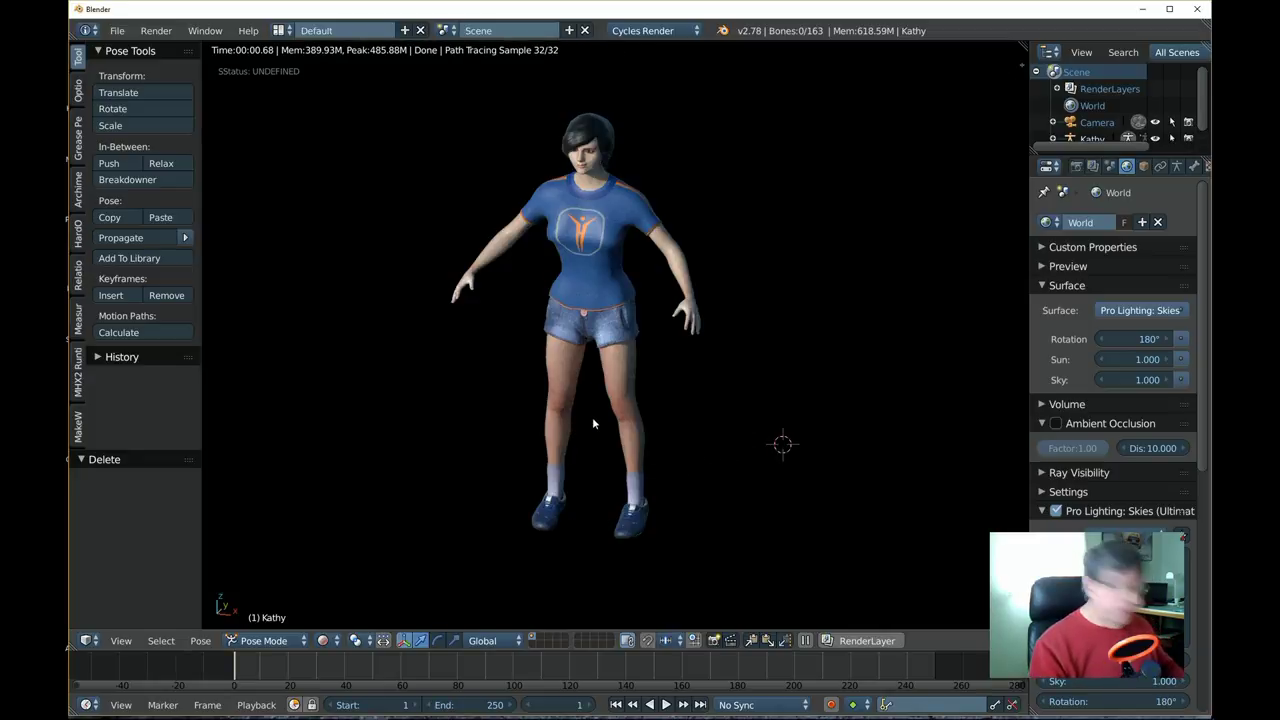
key("KP_7")
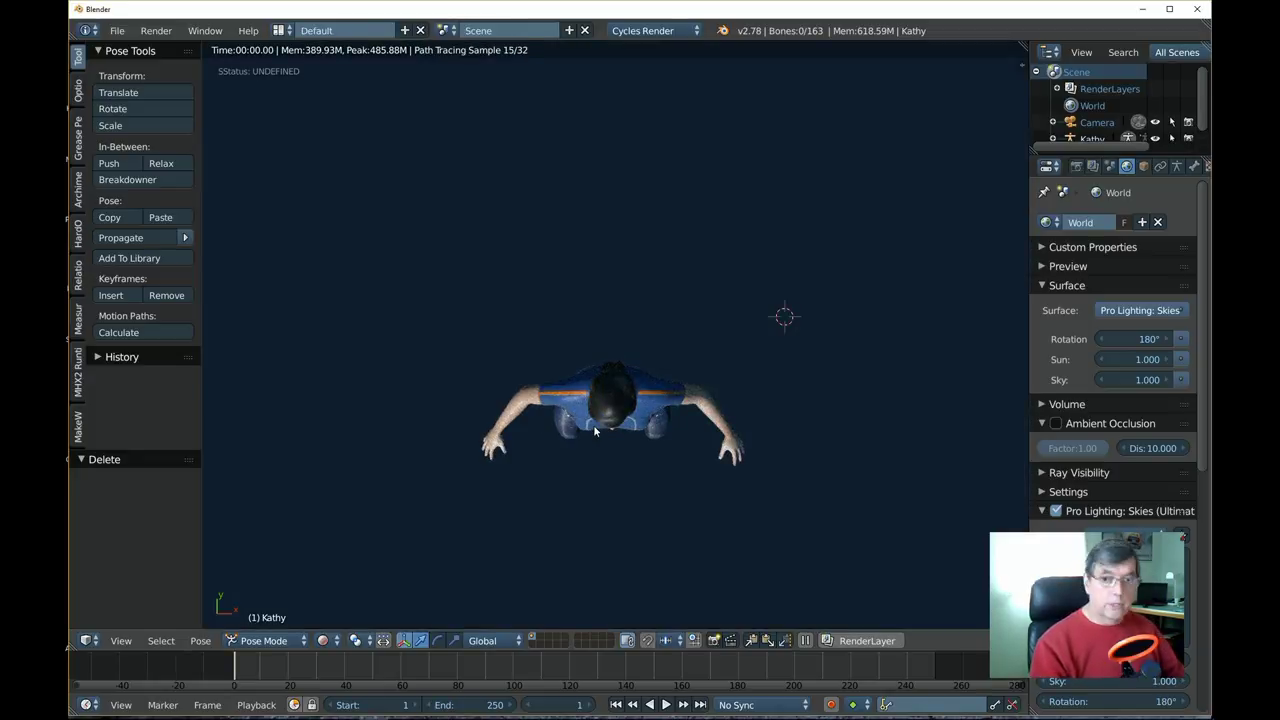
key("shift+z")
scroll(591, 425, "down", 2)
scroll(590, 416, "up", 1)
left_click(618, 420)
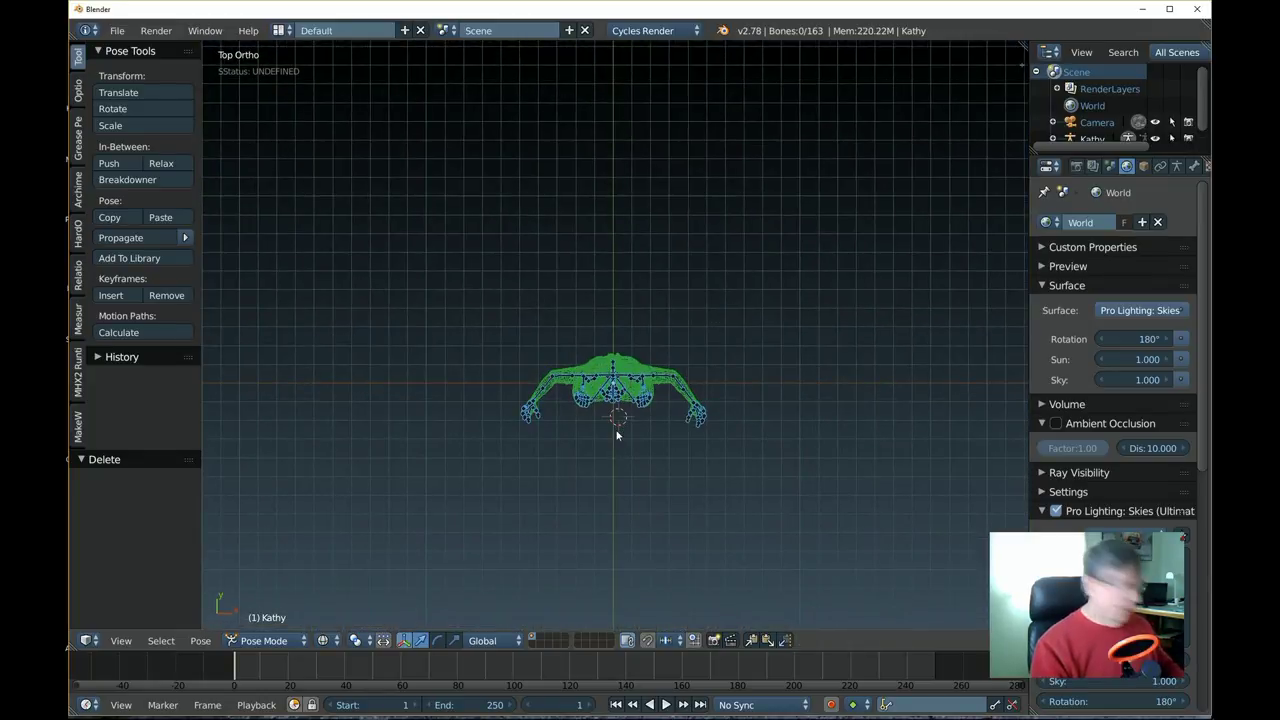
key("shift+a")
key("Escape")
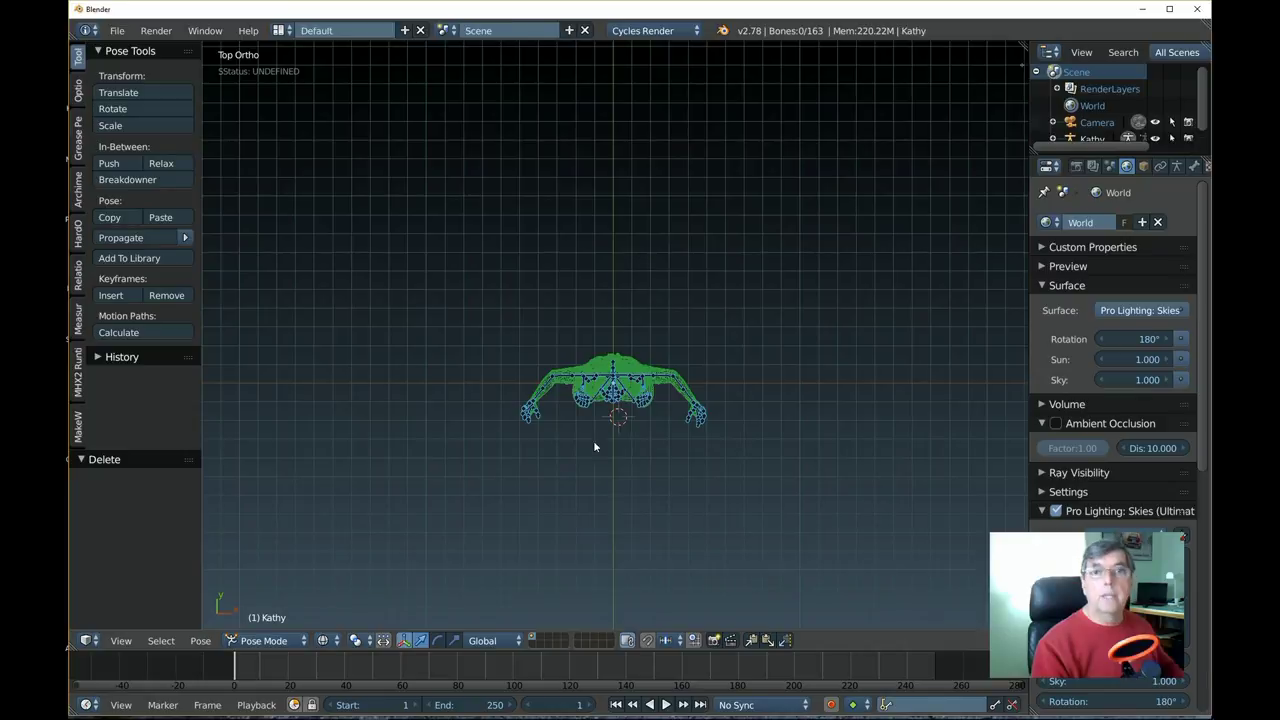
key("shift+a")
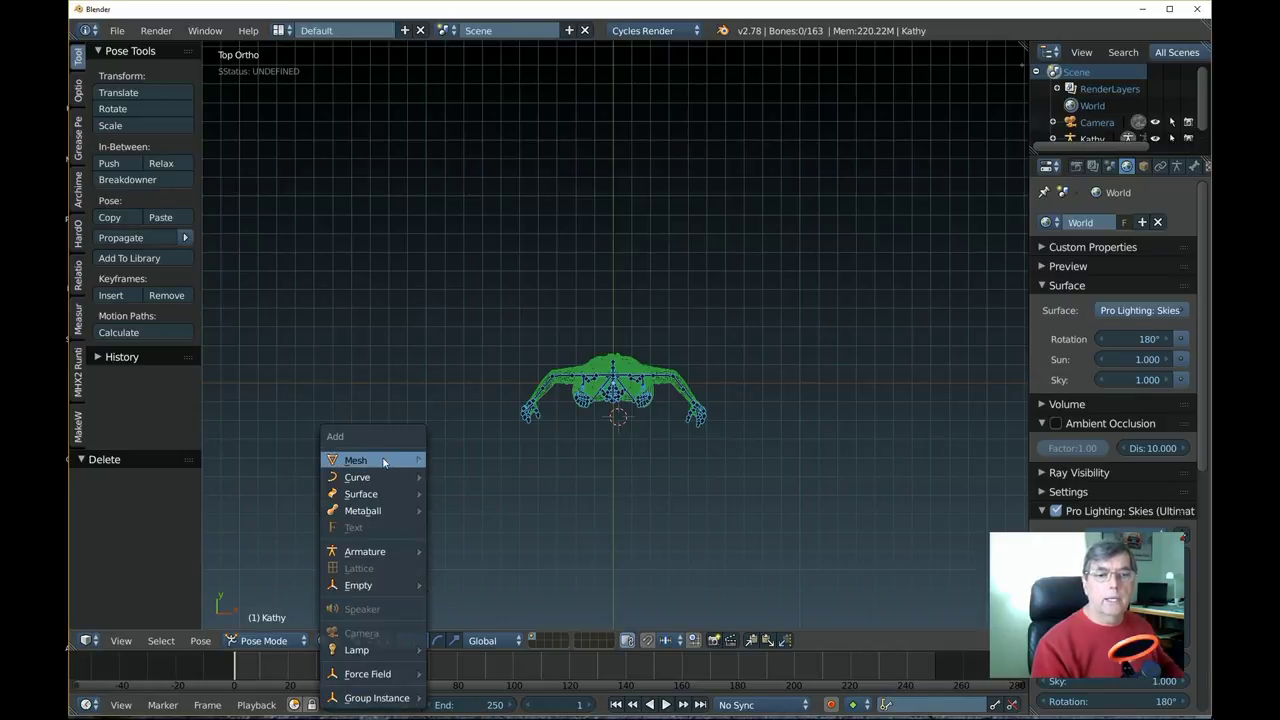
mouse_move(411, 460)
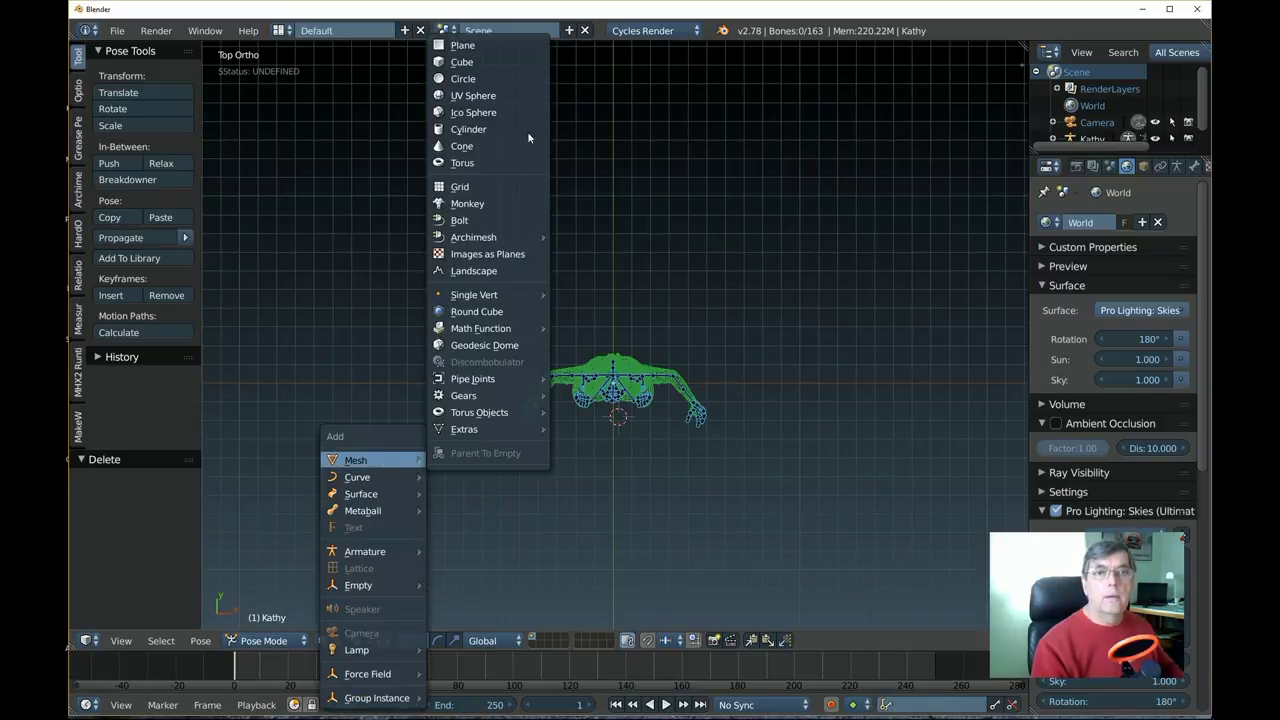
left_click(522, 50)
- Scale the new plane up by about 8.6 to make a wide floor around the character
scroll(660, 400, "down", 10)
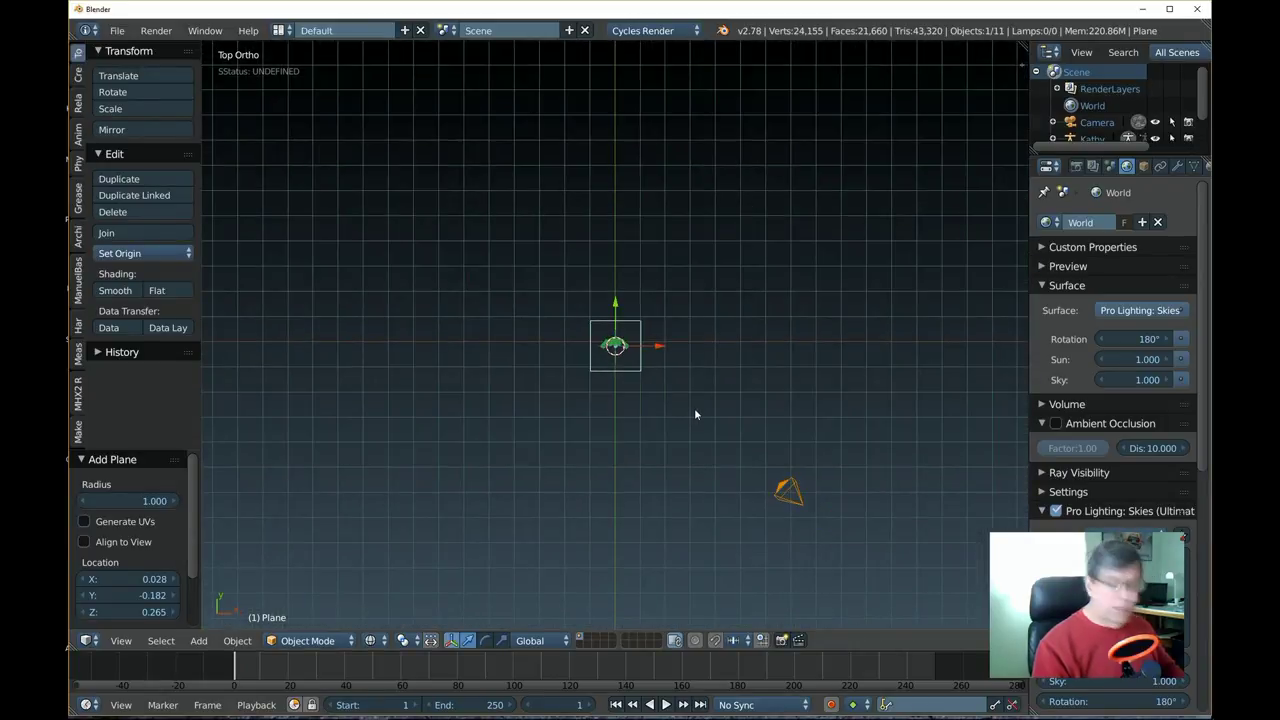
key("s")
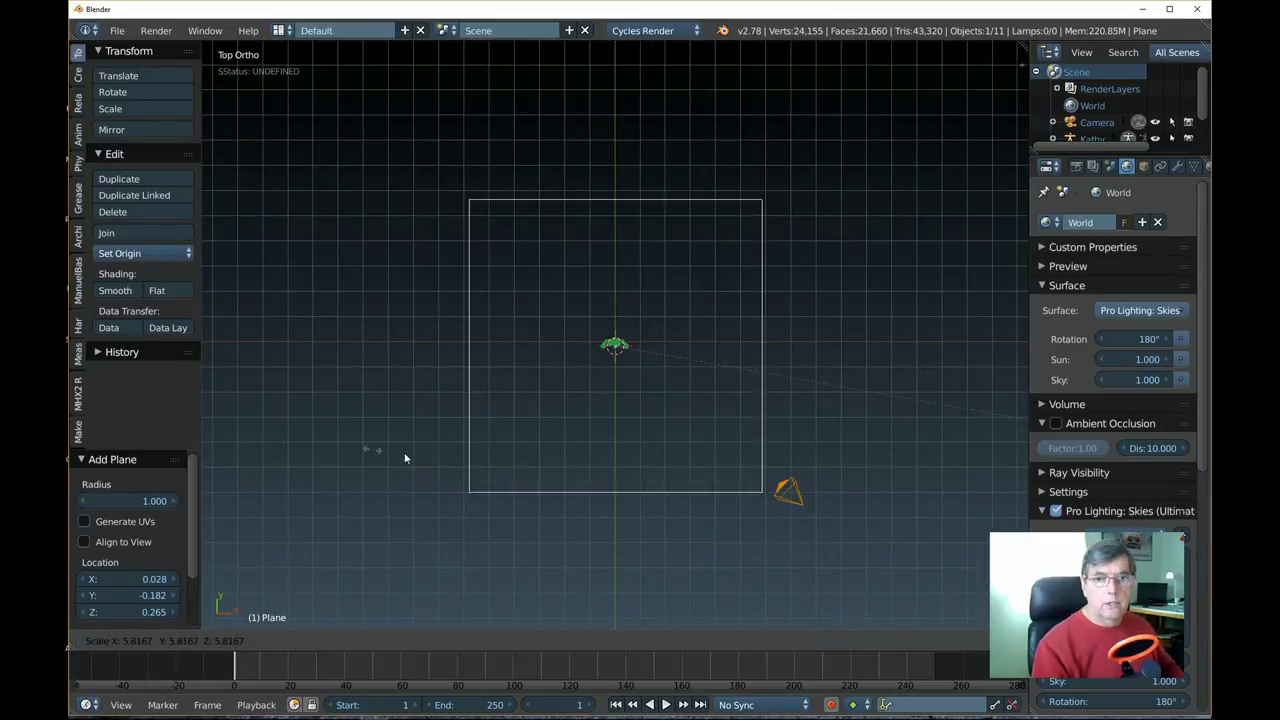
left_click(662, 493)
- Preview the character and the enlarged floor plane in Rendered shading to check the plane's height against the feet
middle_click_drag(662, 493, 645, 400)
scroll(655, 395, "up", 5)
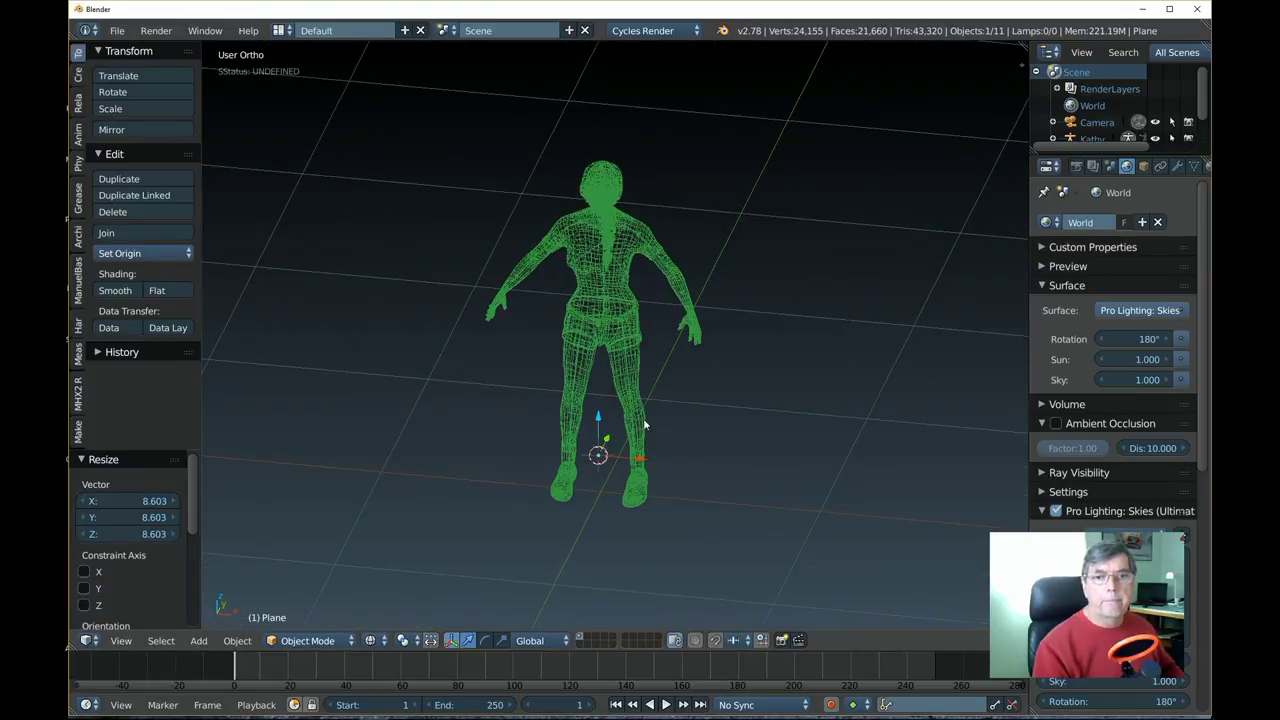
left_click(384, 640)
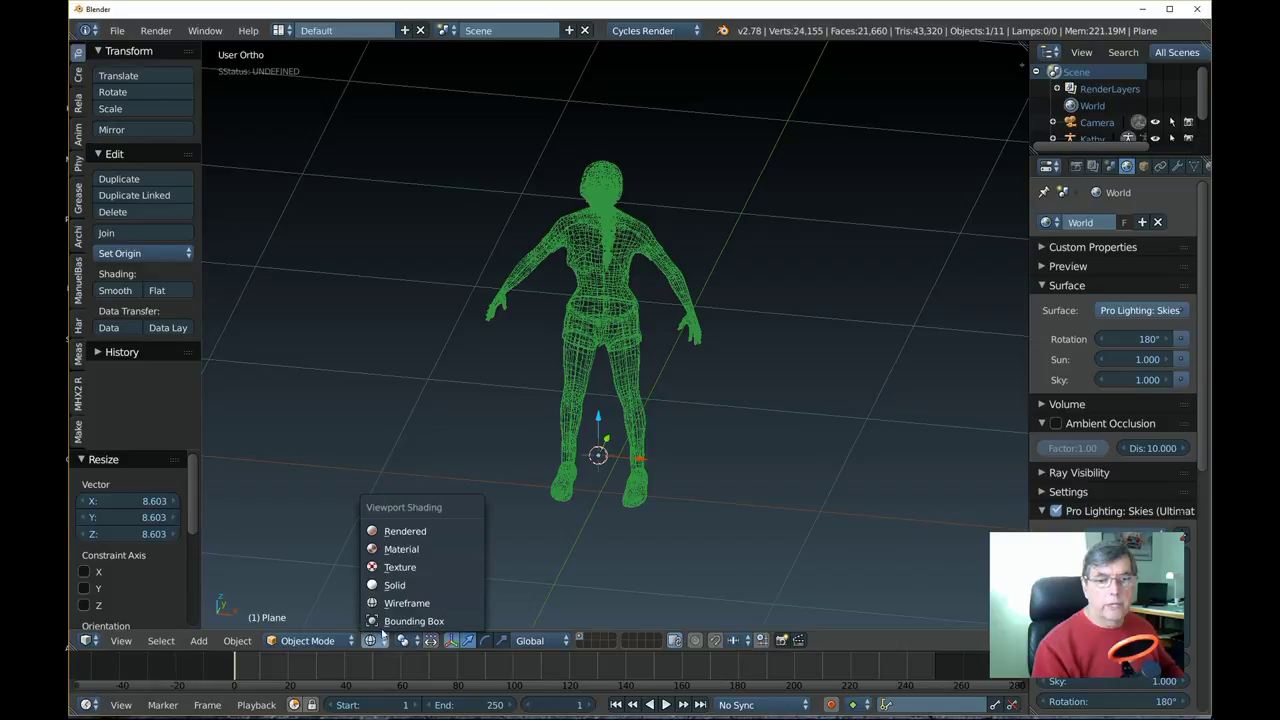
left_click(432, 532)
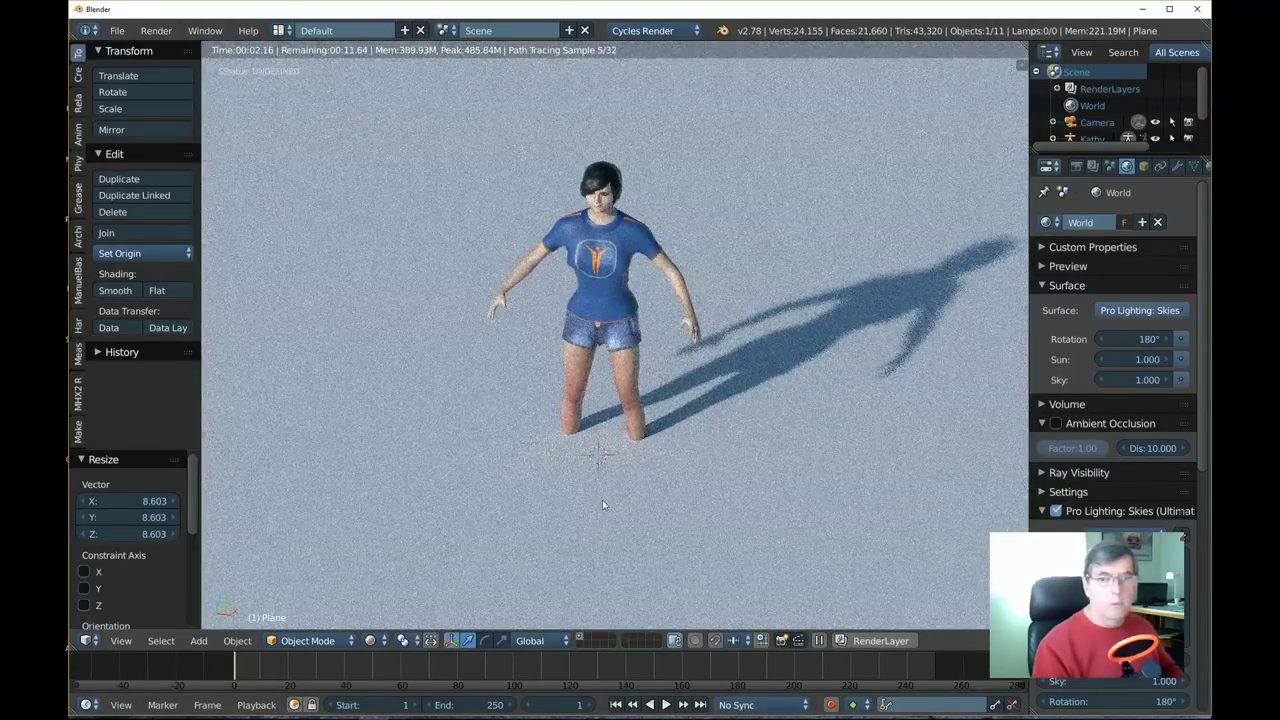
scroll(602, 499, "down", 2)
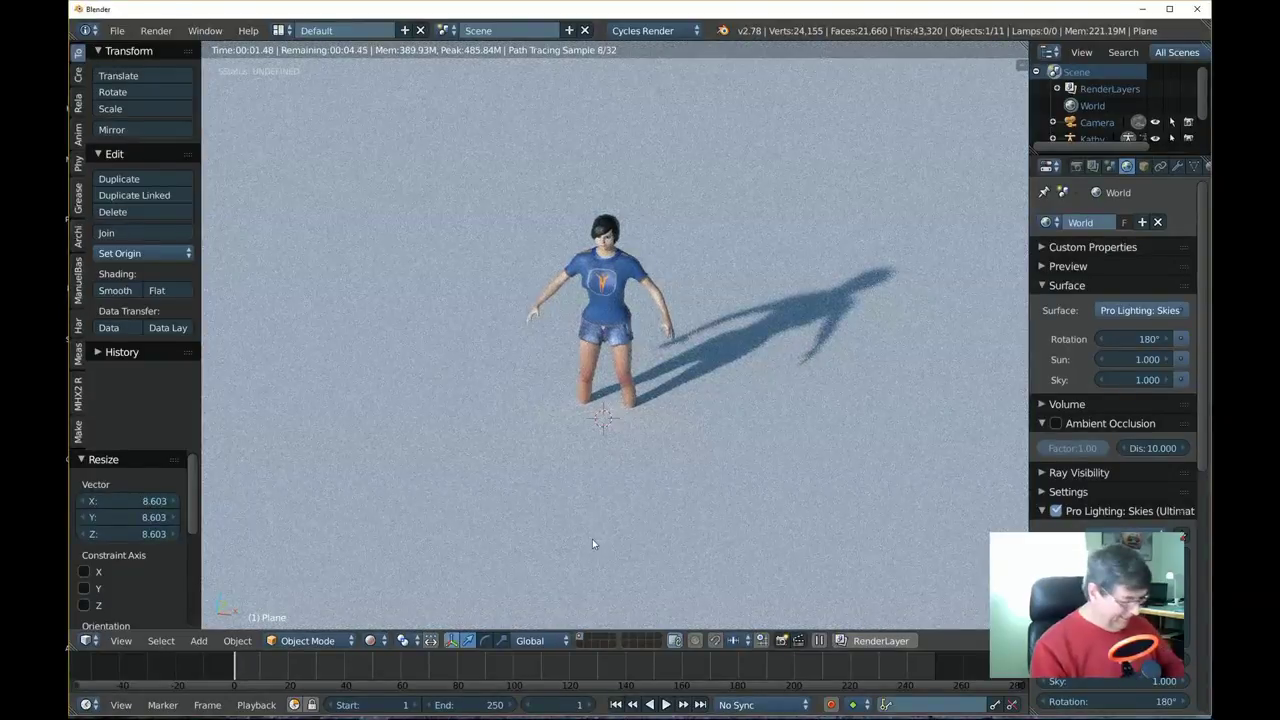
scroll(612, 505, "down", 1)
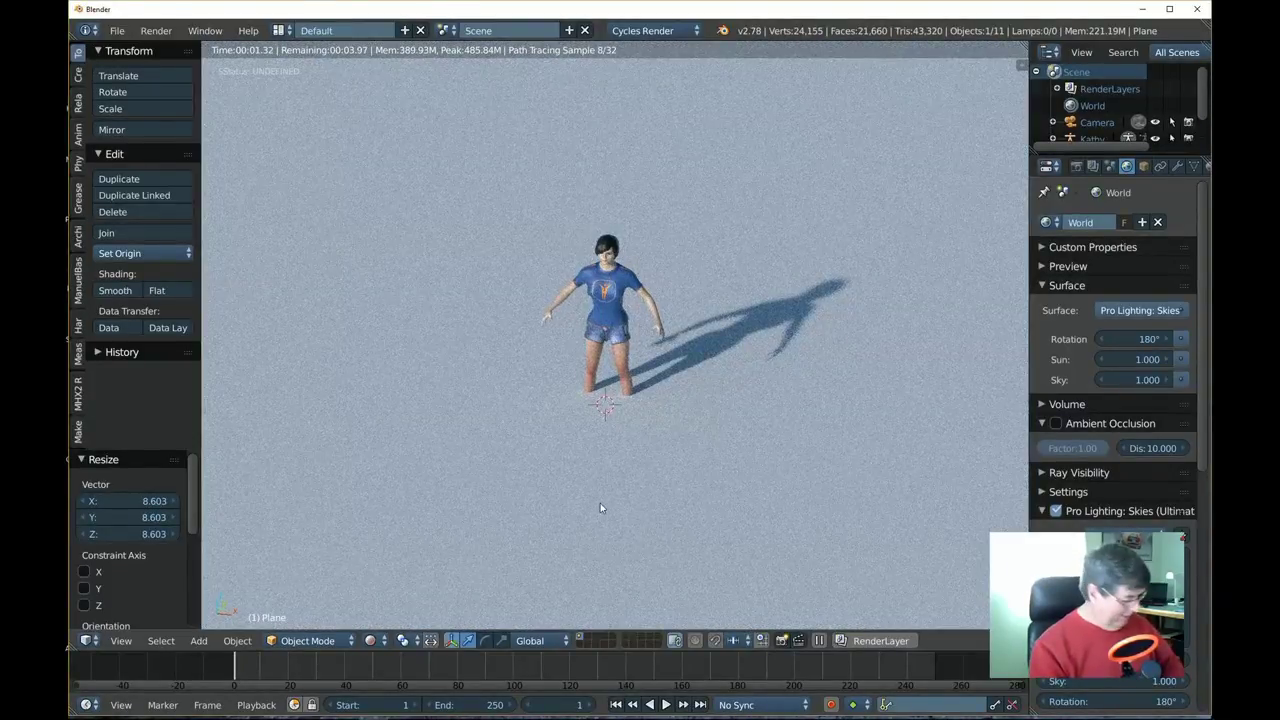
- In a wireframe right side view, move the floor plane down about 0.27 along Z to the soles of the feet
key("z")
key("KP_3")
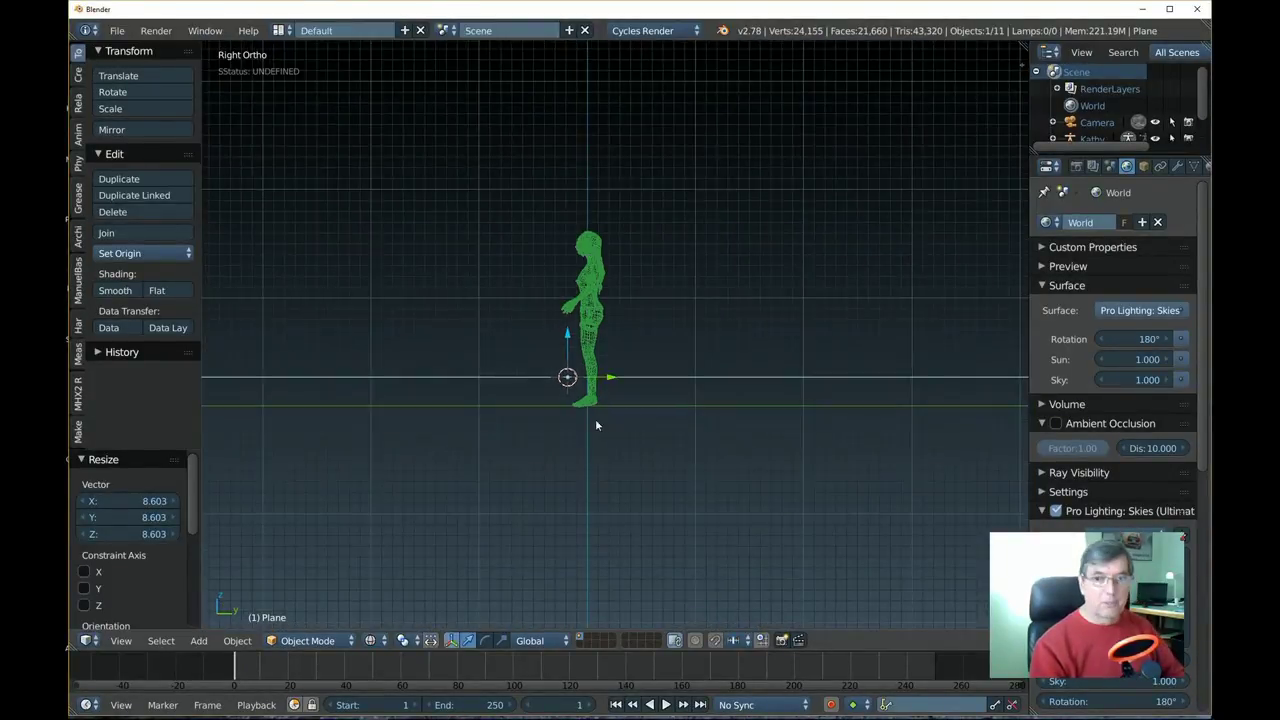
key("g")
key("z")
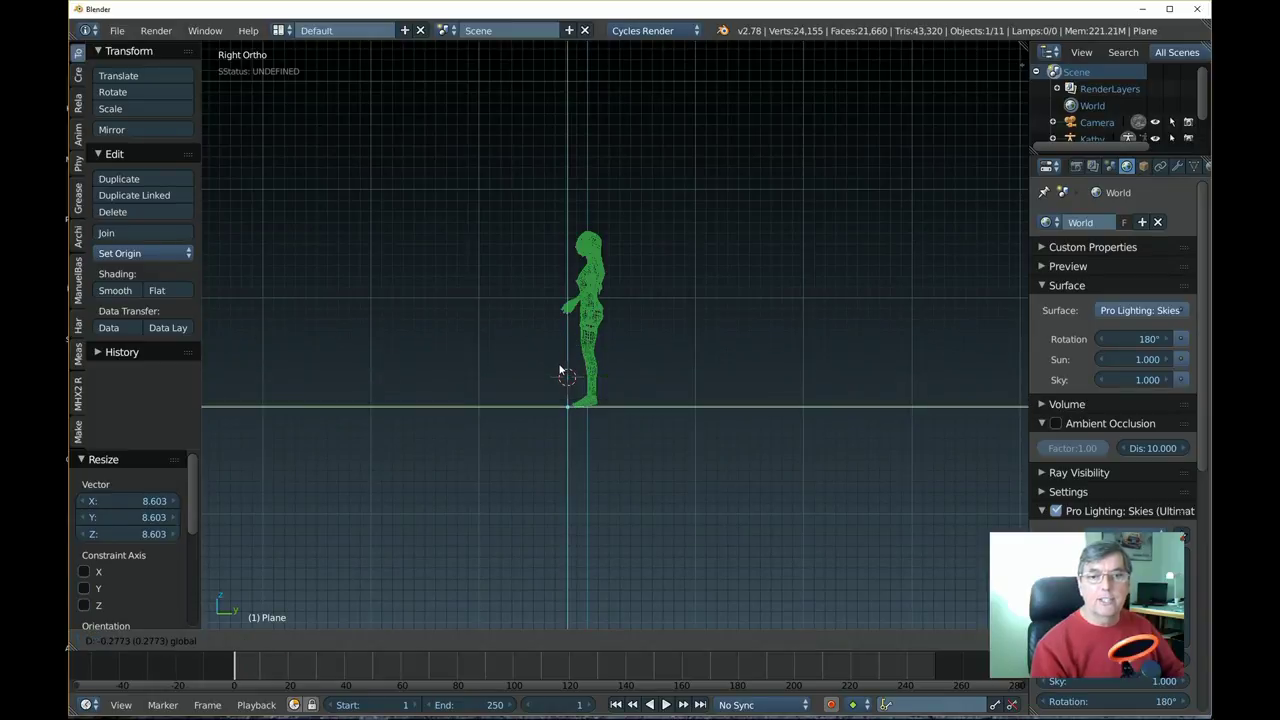
left_click(562, 371)
- Return to an angled front view and show the character standing on the lowered floor in Rendered shading
middle_click_drag(541, 437, 696, 446)
scroll(713, 437, "up", 5)
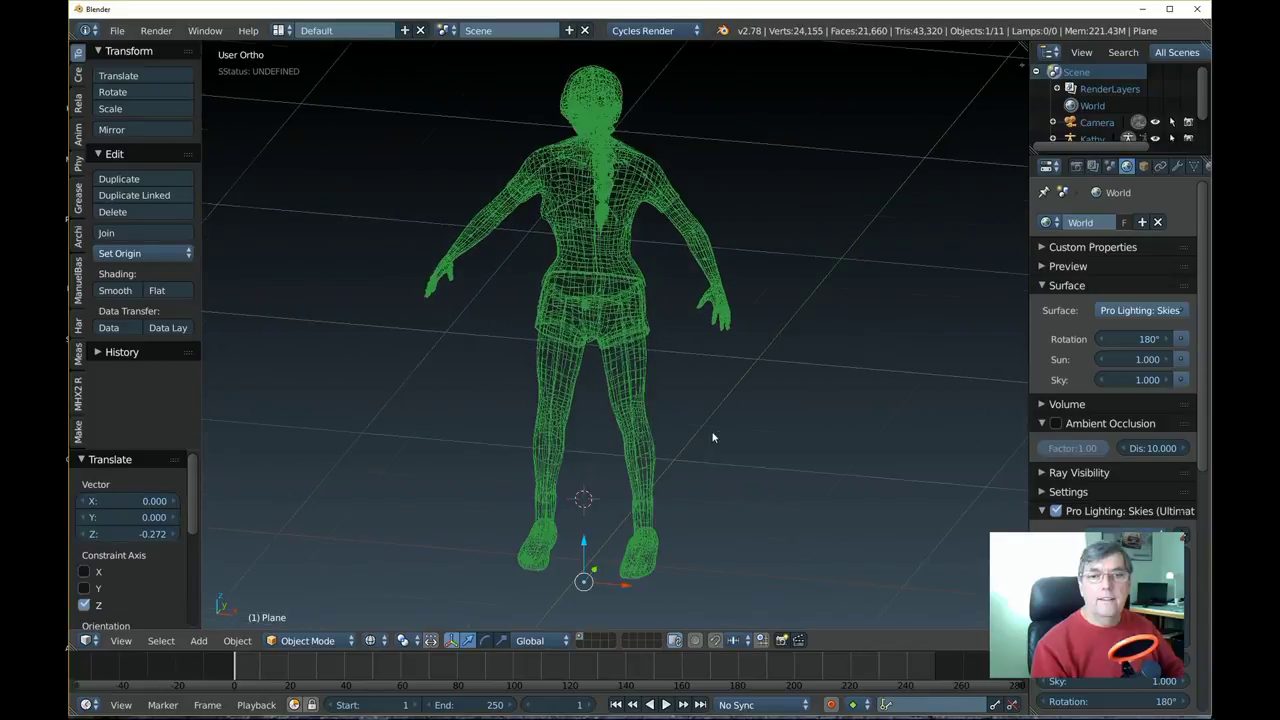
left_click(388, 642)
left_click(422, 537)
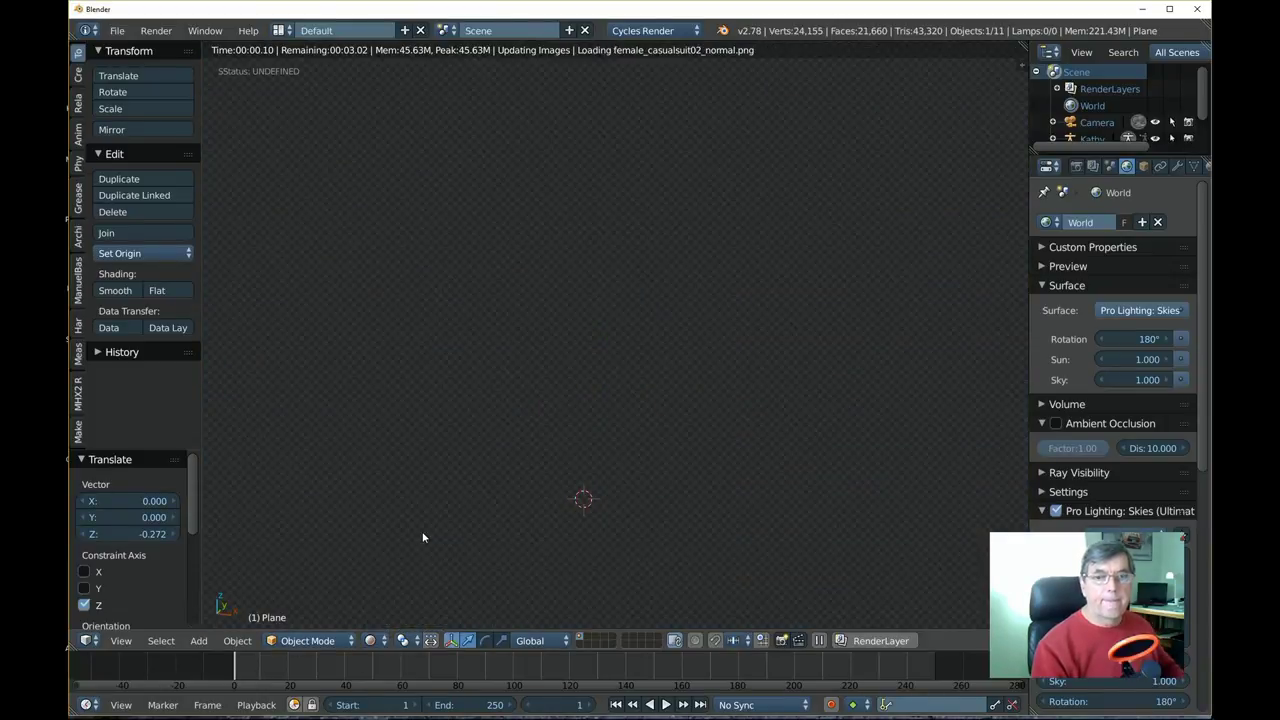
scroll(745, 522, "down", 3)
scroll(697, 470, "up", 2)
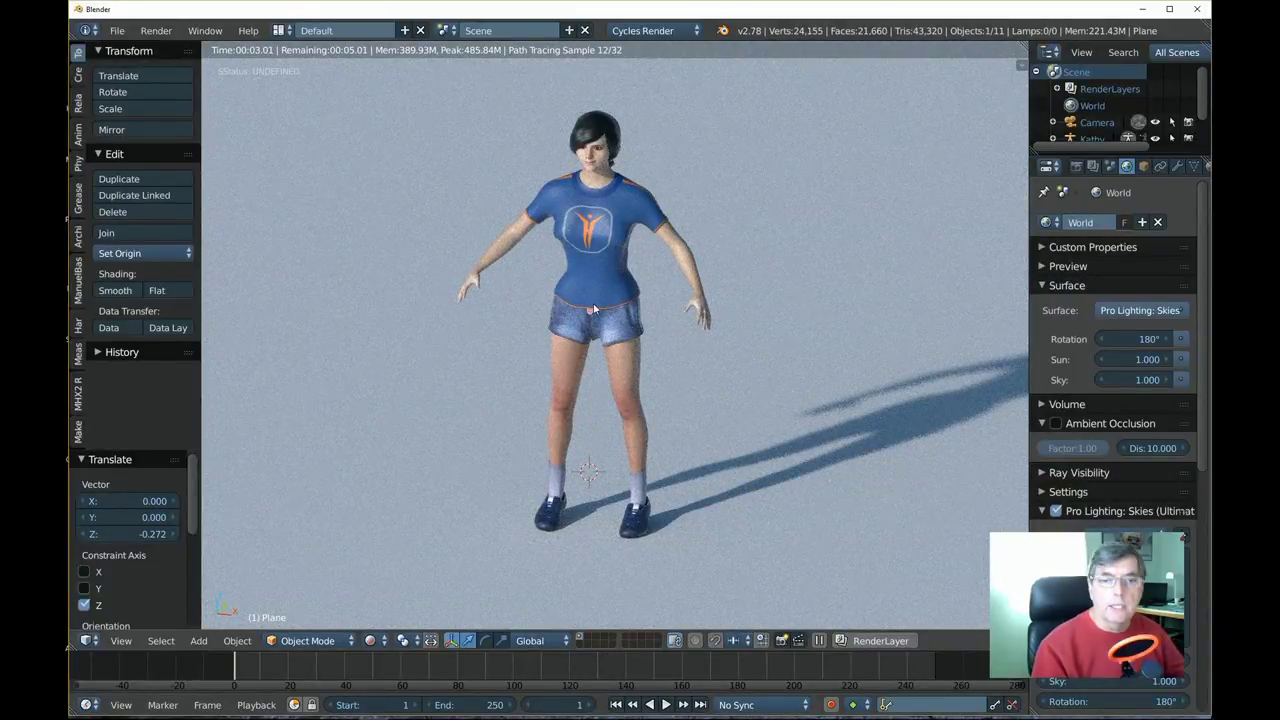
- With the character's head and shirt framed closely, enlarge the timeline area and change it into a Node Editor
scroll(744, 350, "up", 3)
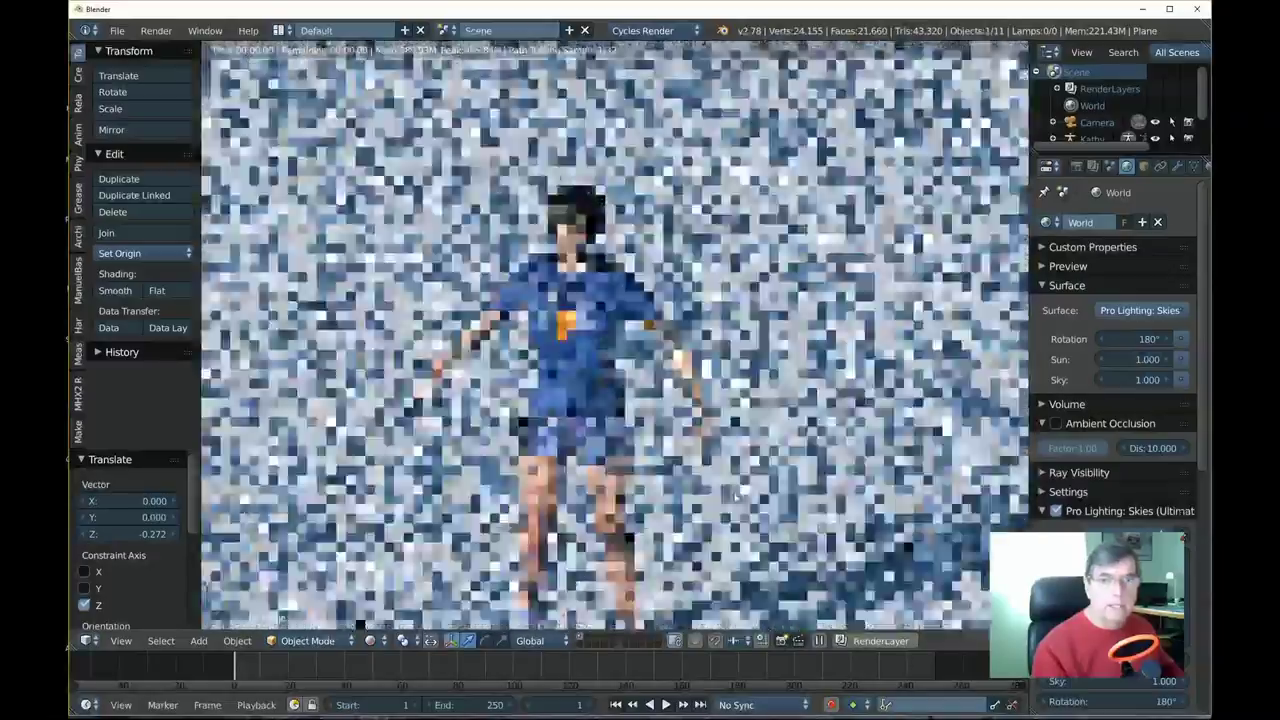
scroll(649, 279, "up", 4)
scroll(649, 279, "down", 5)
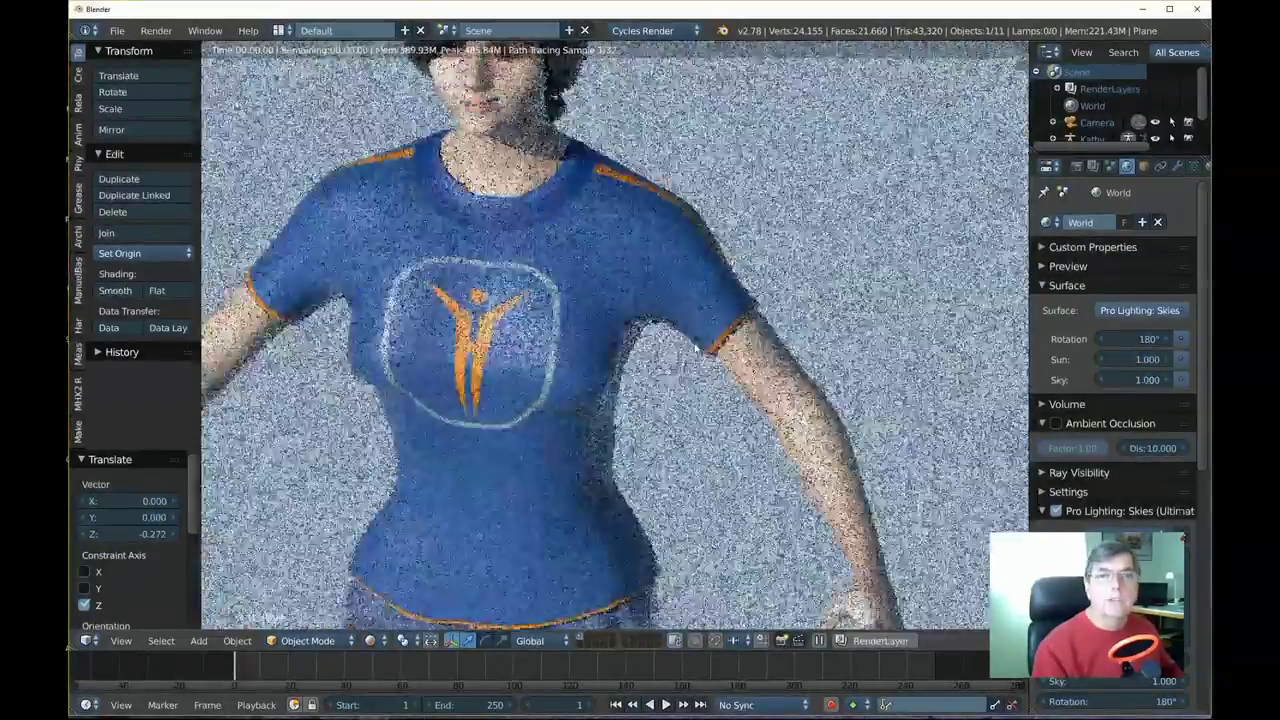
middle_click_drag(676, 436, 762, 493, "shift")
scroll(762, 493, "up", 2)
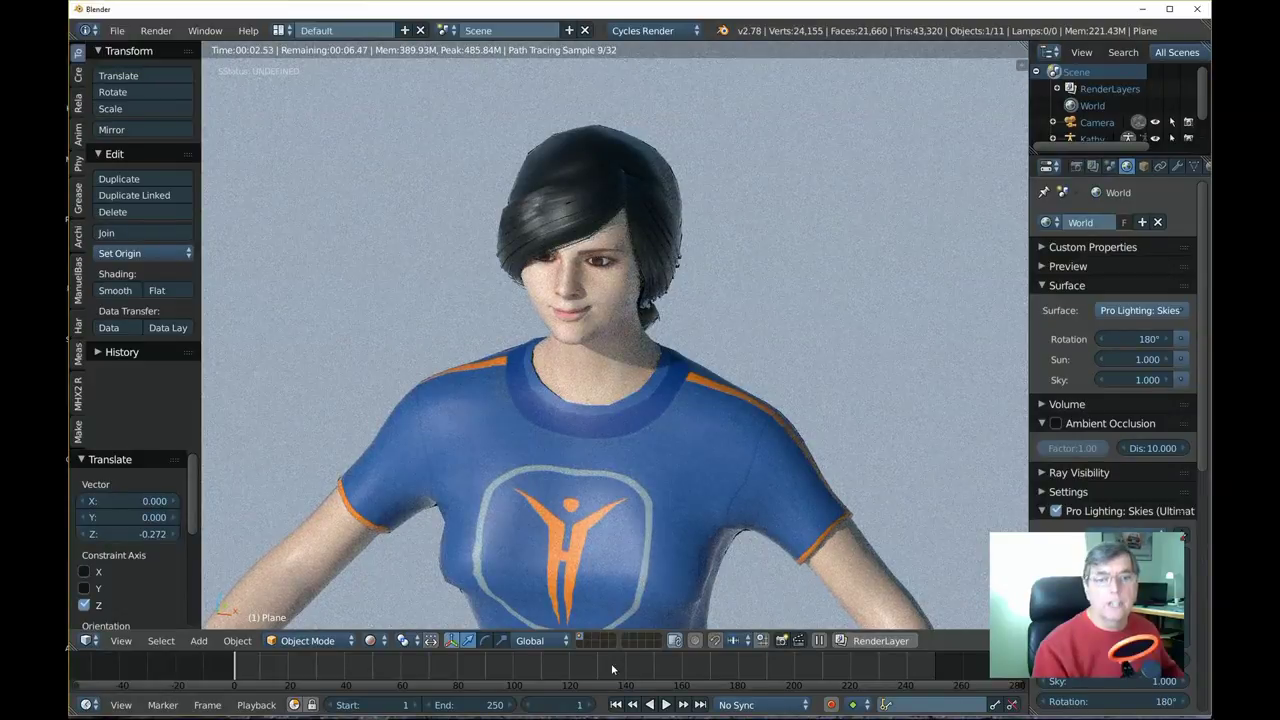
left_click_drag(619, 652, 546, 500)
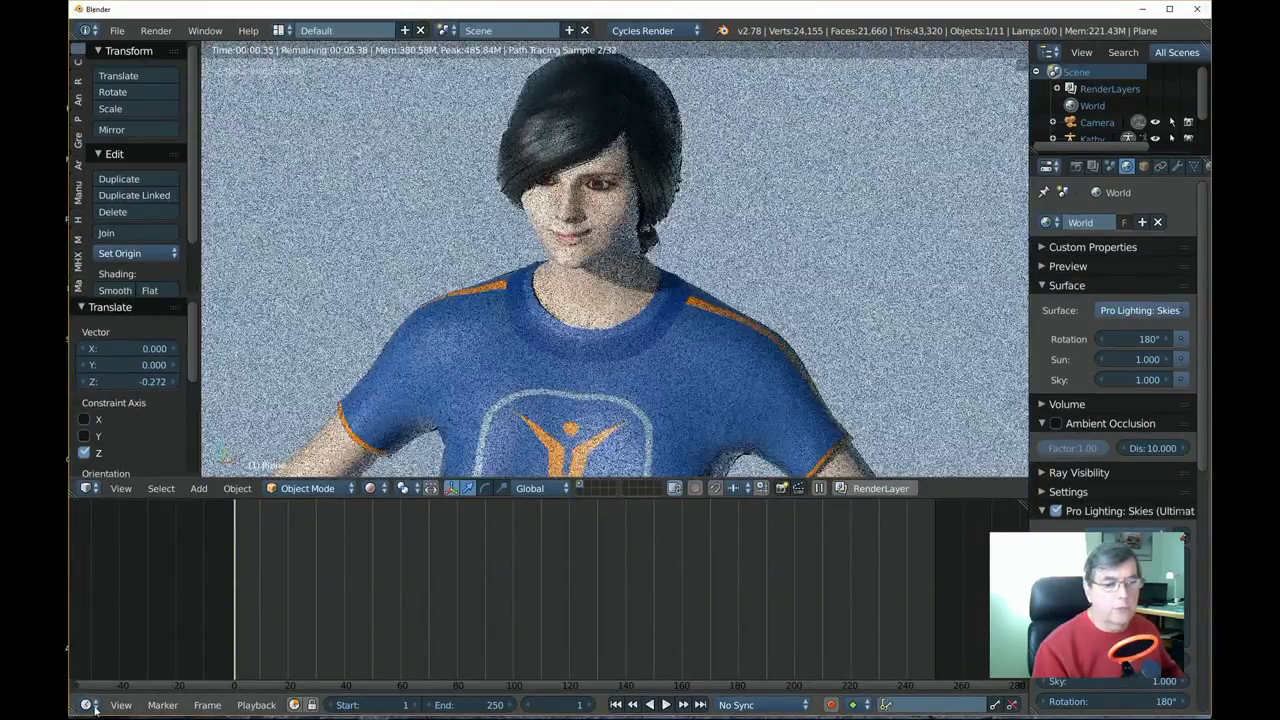
left_click(88, 705)
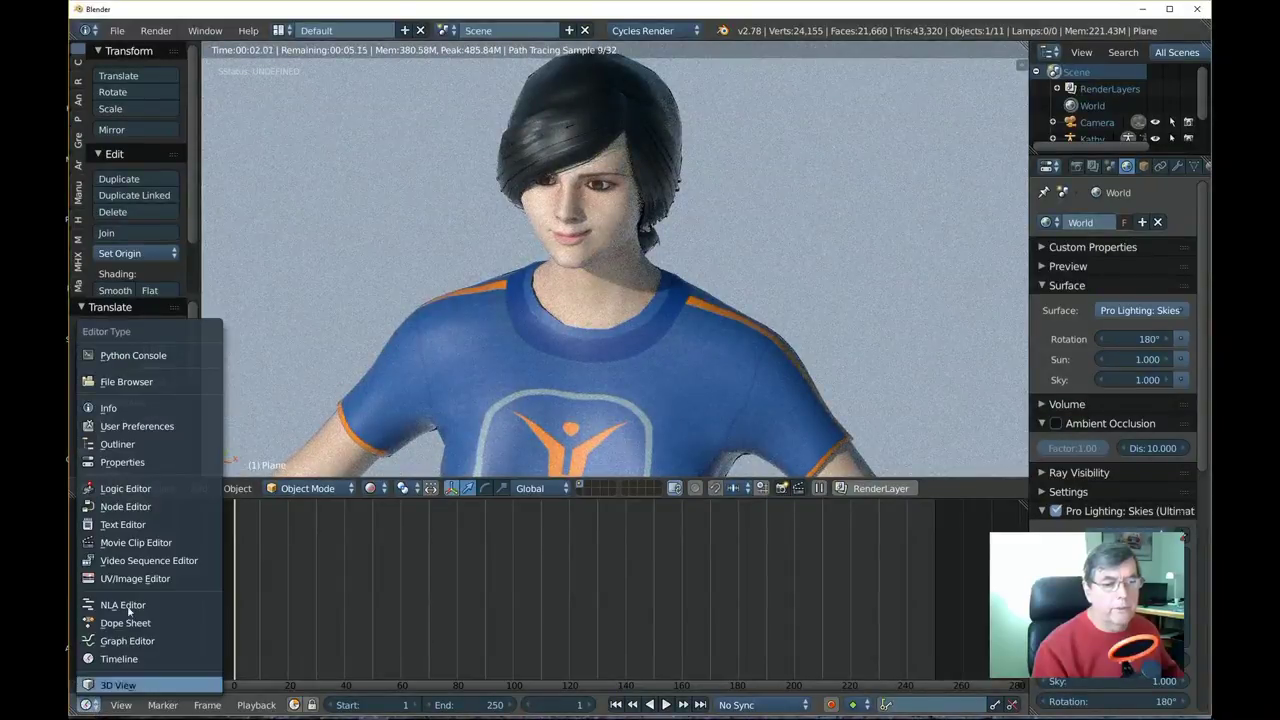
left_click(125, 506)
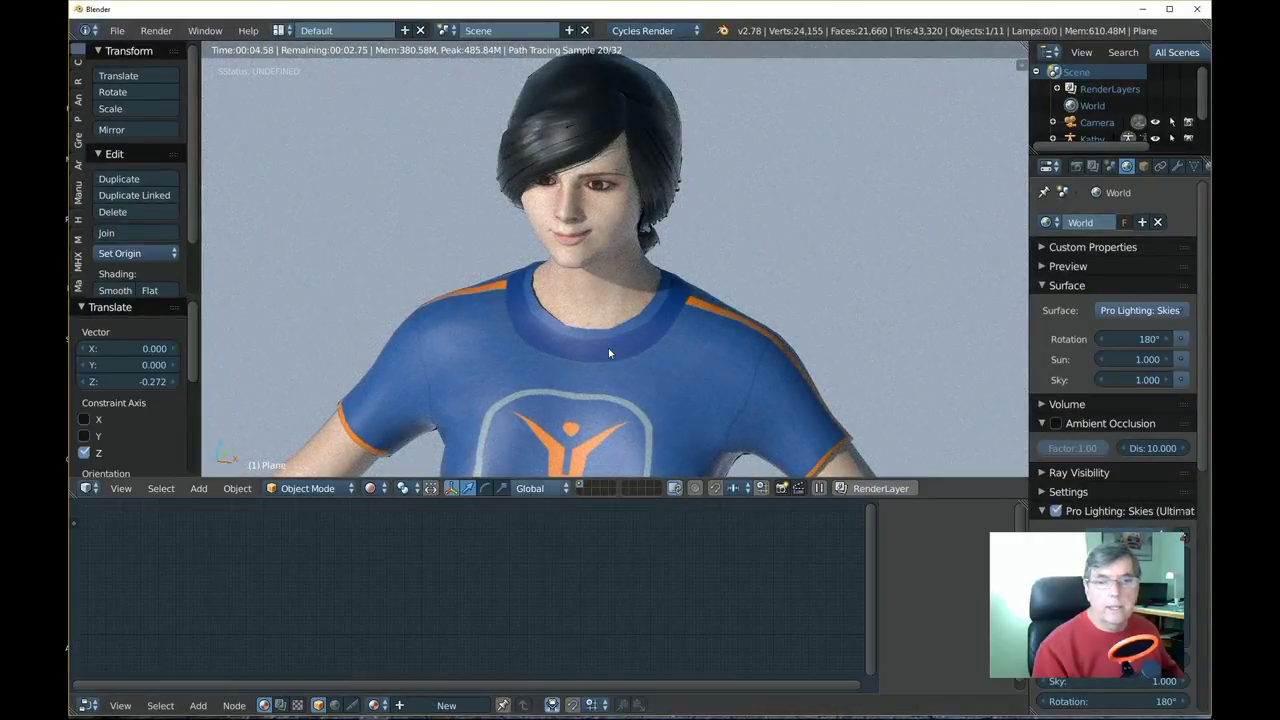
- In wireframe shading, select the character's braided hair and lay out its material nodes at readable size in an enlarged Node Editor
key("z")
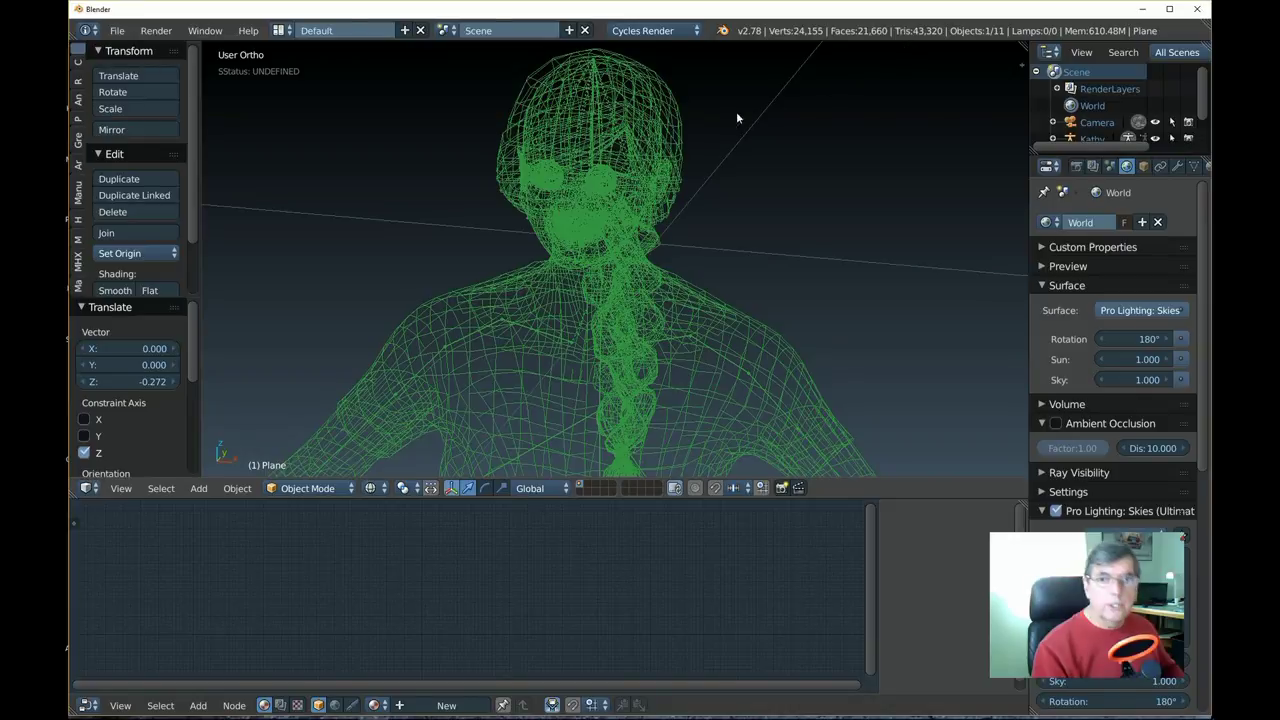
right_click(669, 119)
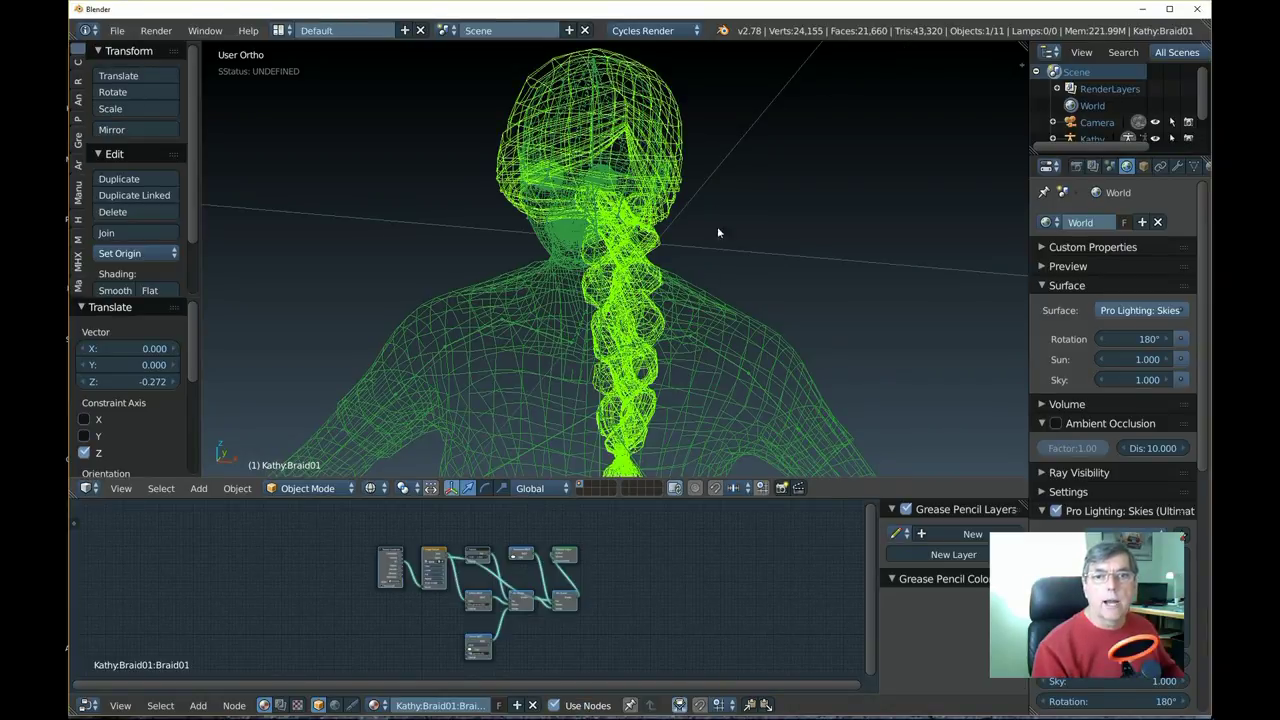
scroll(573, 628, "up", 2)
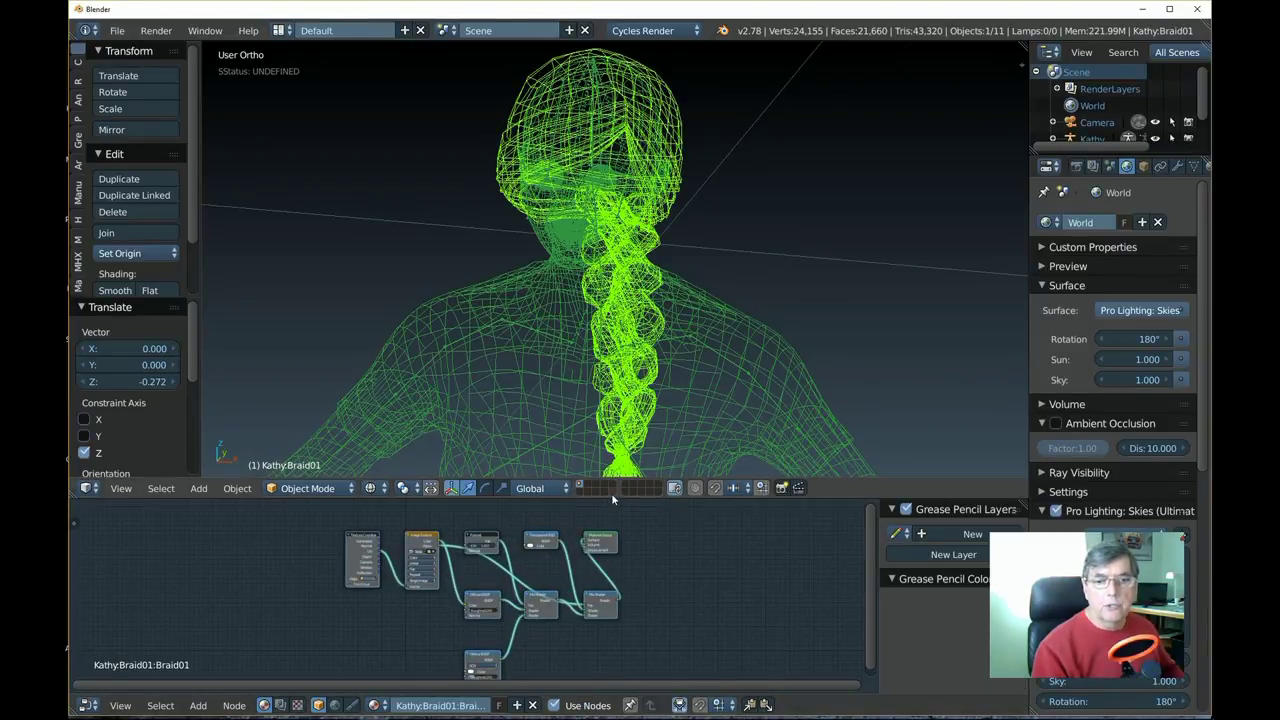
left_click_drag(613, 497, 613, 297)
scroll(620, 530, "up", 3)
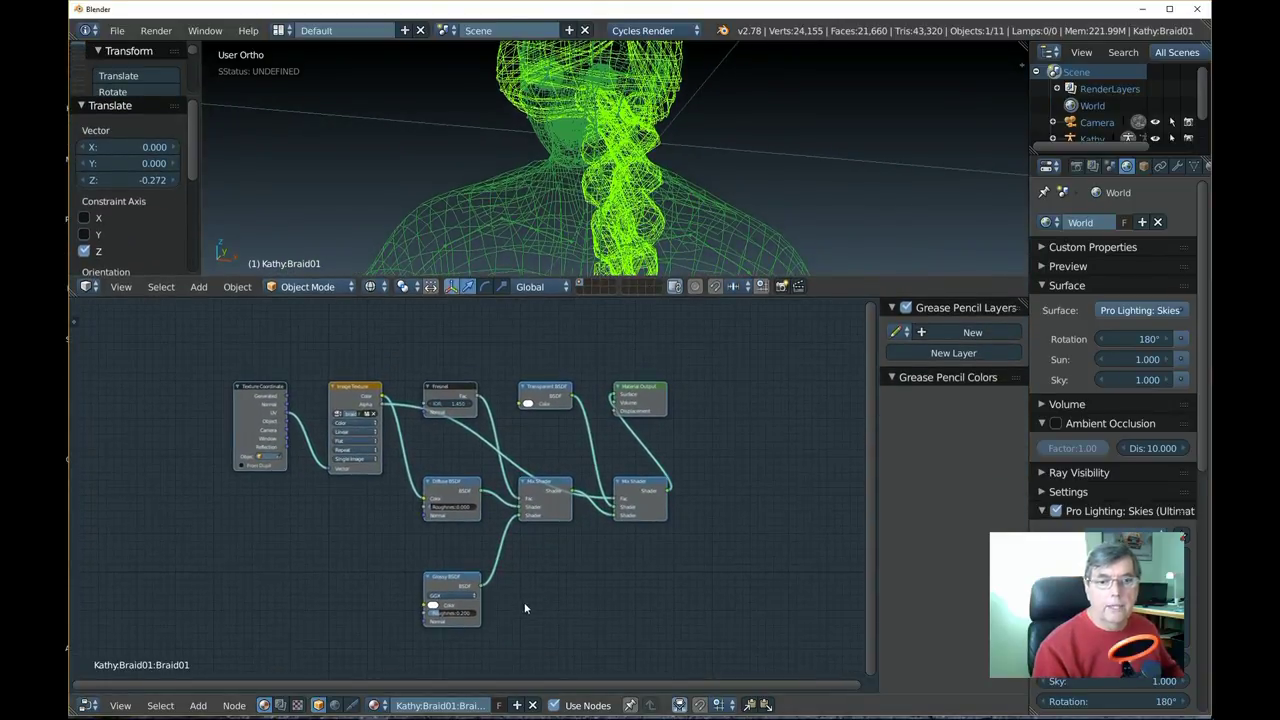
scroll(523, 606, "up", 1)
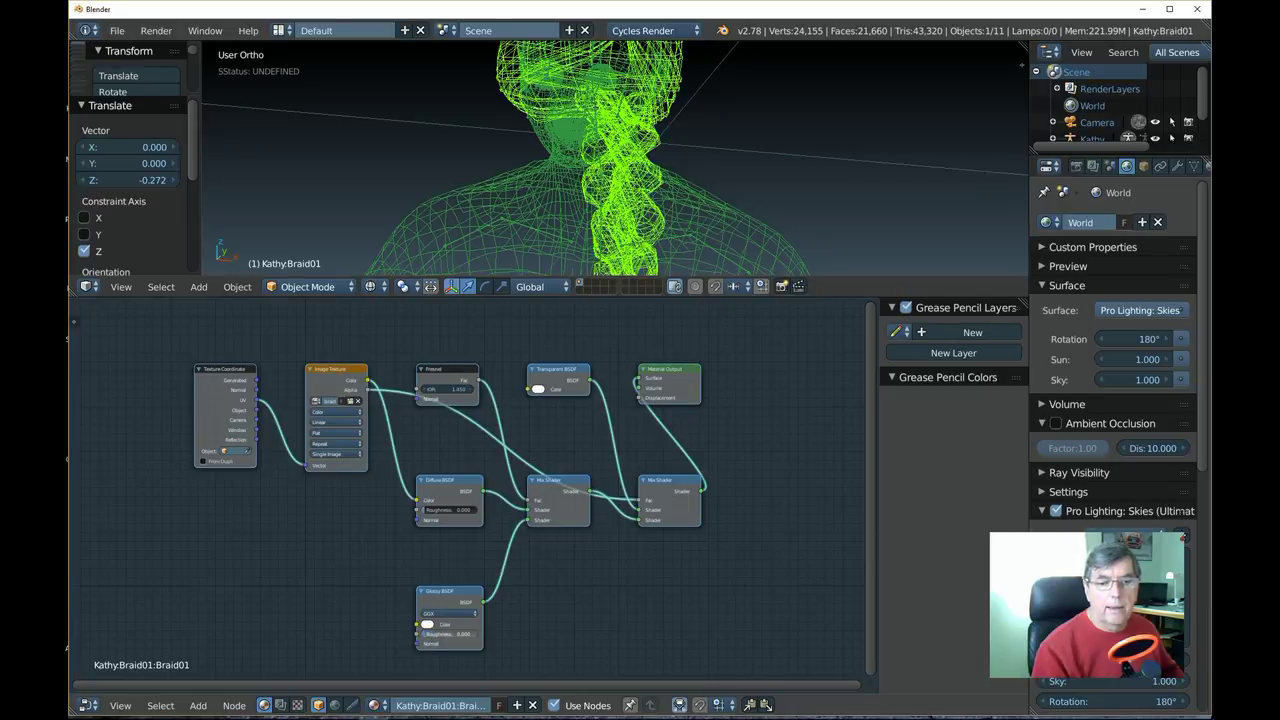
- With the viewport enlarged and in Rendered shading, disconnect the Glossy BSDF from the hair material's Mix Shader
left_click_drag(617, 280, 613, 458)
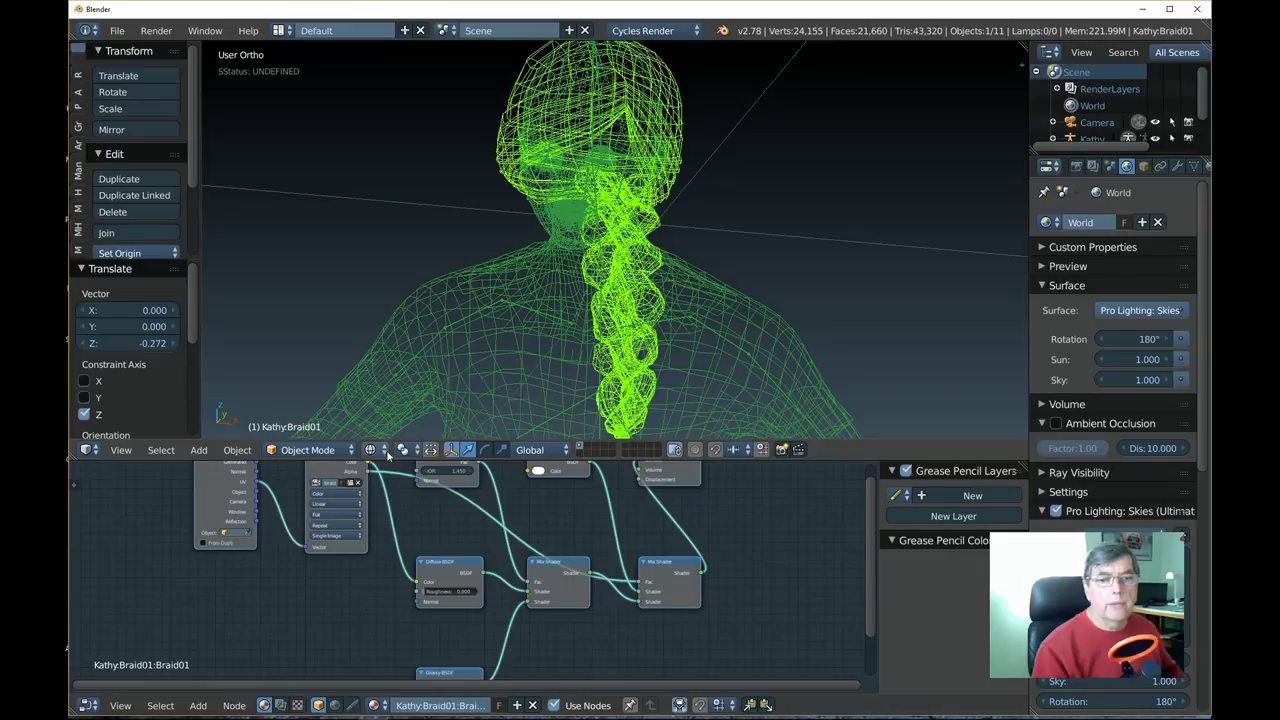
left_click(385, 452)
left_click(412, 341)
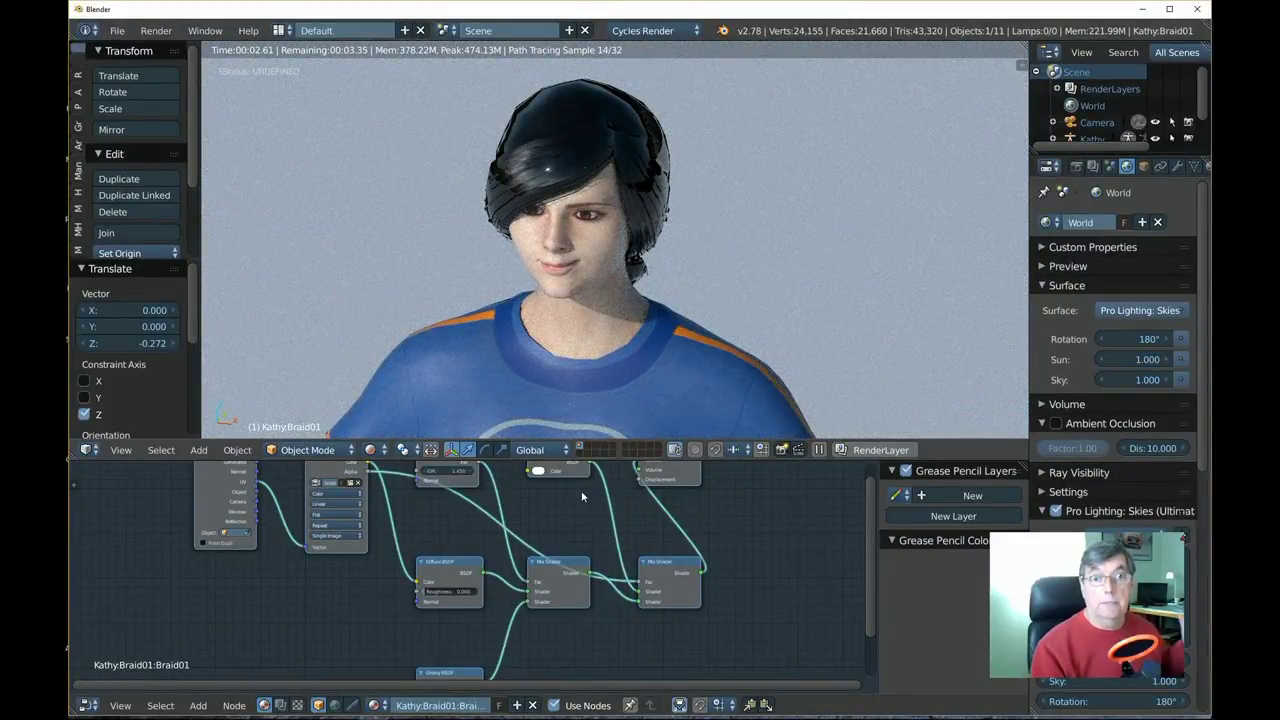
left_click_drag(526, 602, 521, 612)
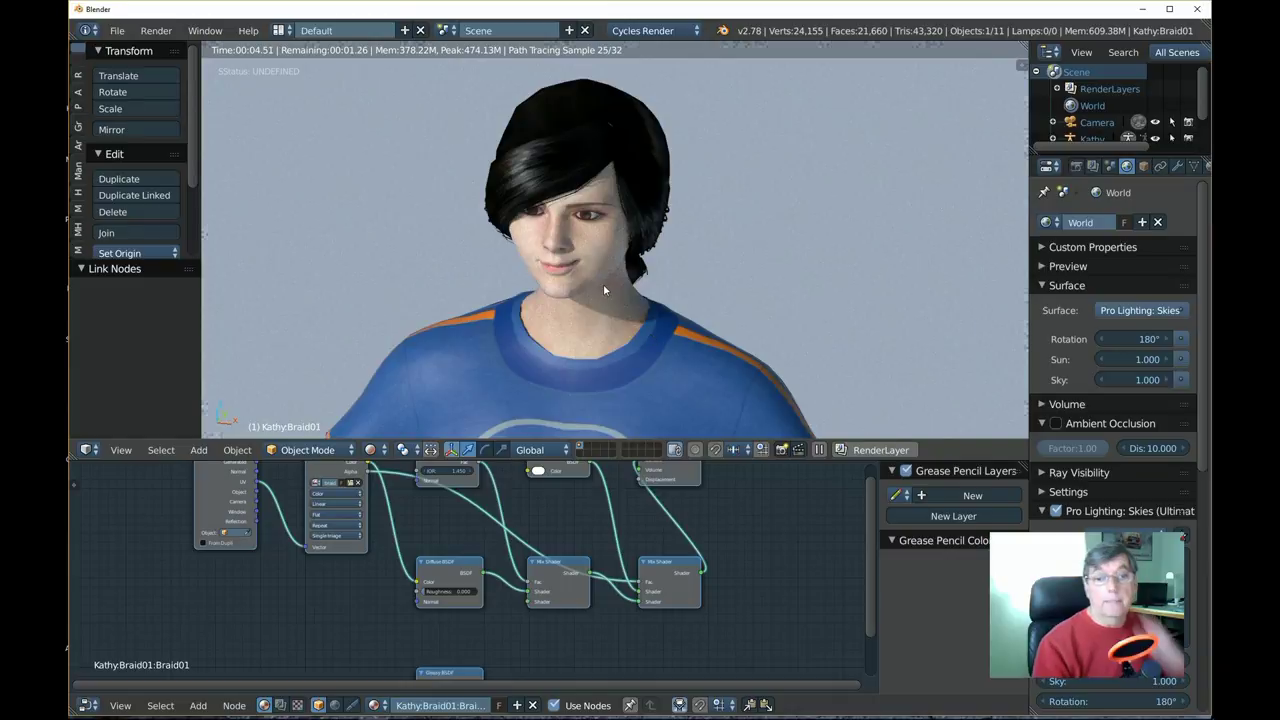
- Frame the whole character with her shadow in the rendered view and shrink the Node Editor to enlarge the viewport
scroll(603, 284, "down", 2)
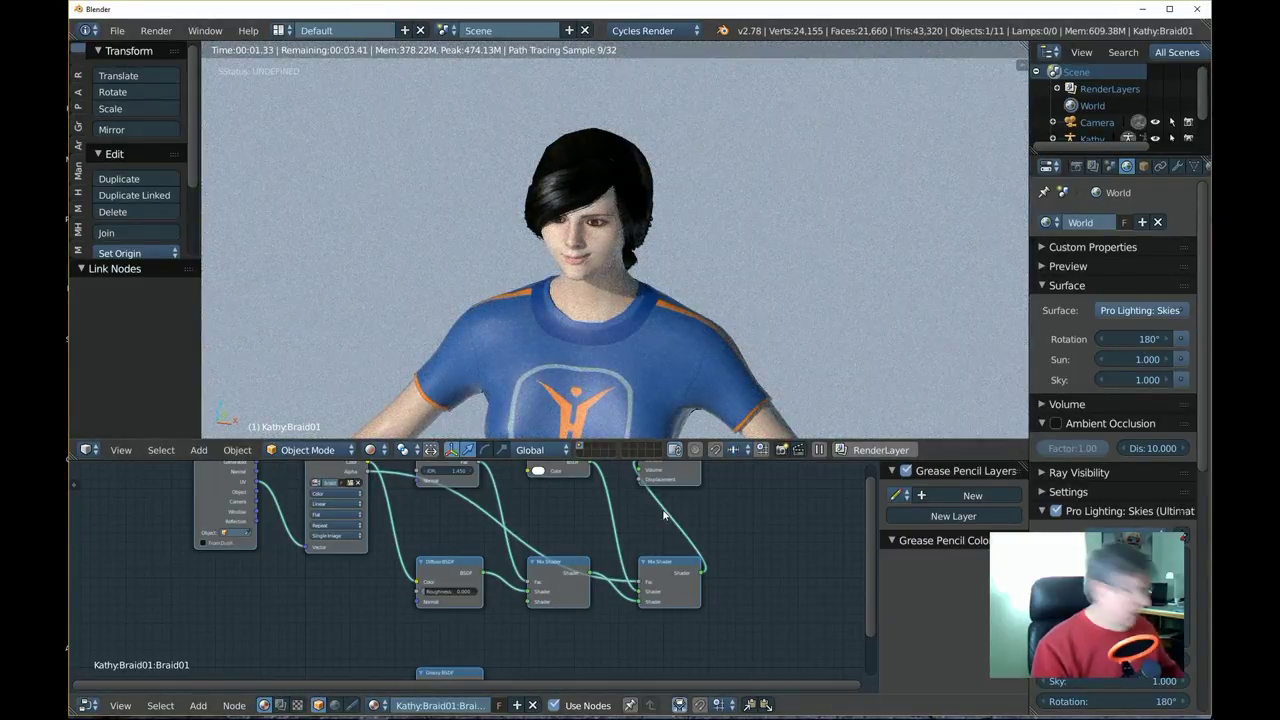
scroll(693, 388, "down", 6)
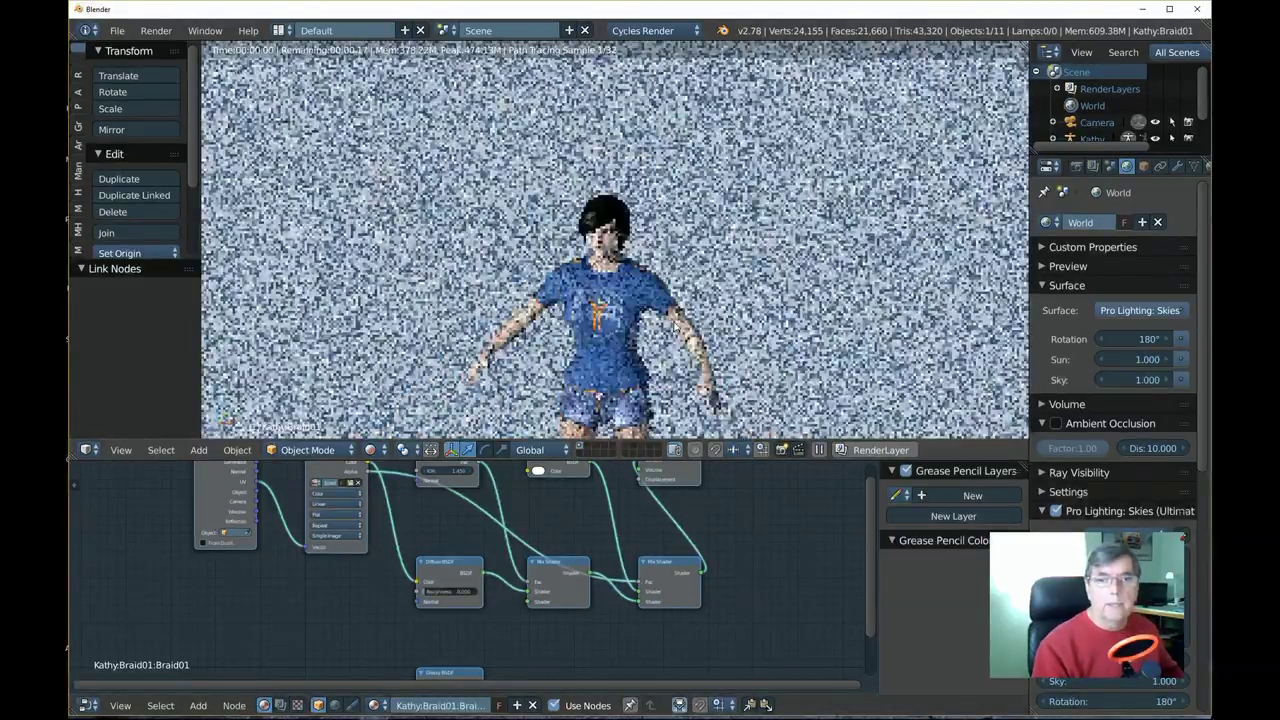
middle_click_drag(725, 400, 728, 468)
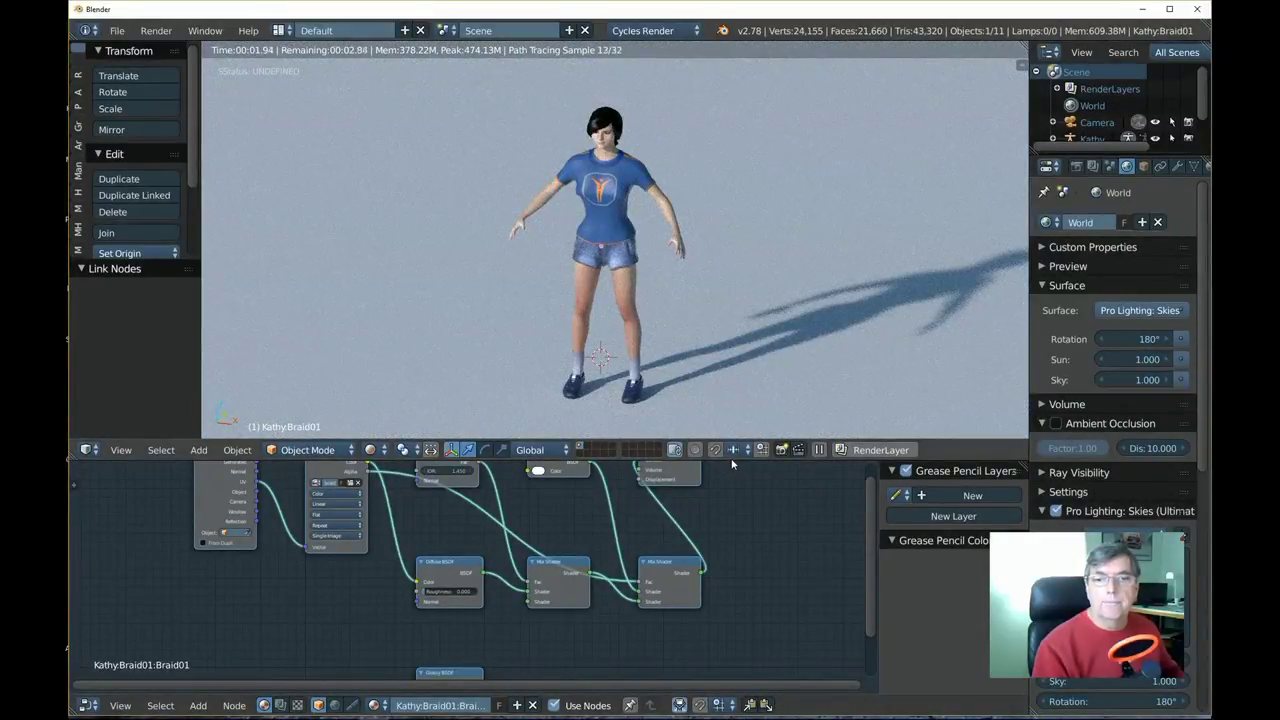
left_click_drag(729, 463, 731, 582)
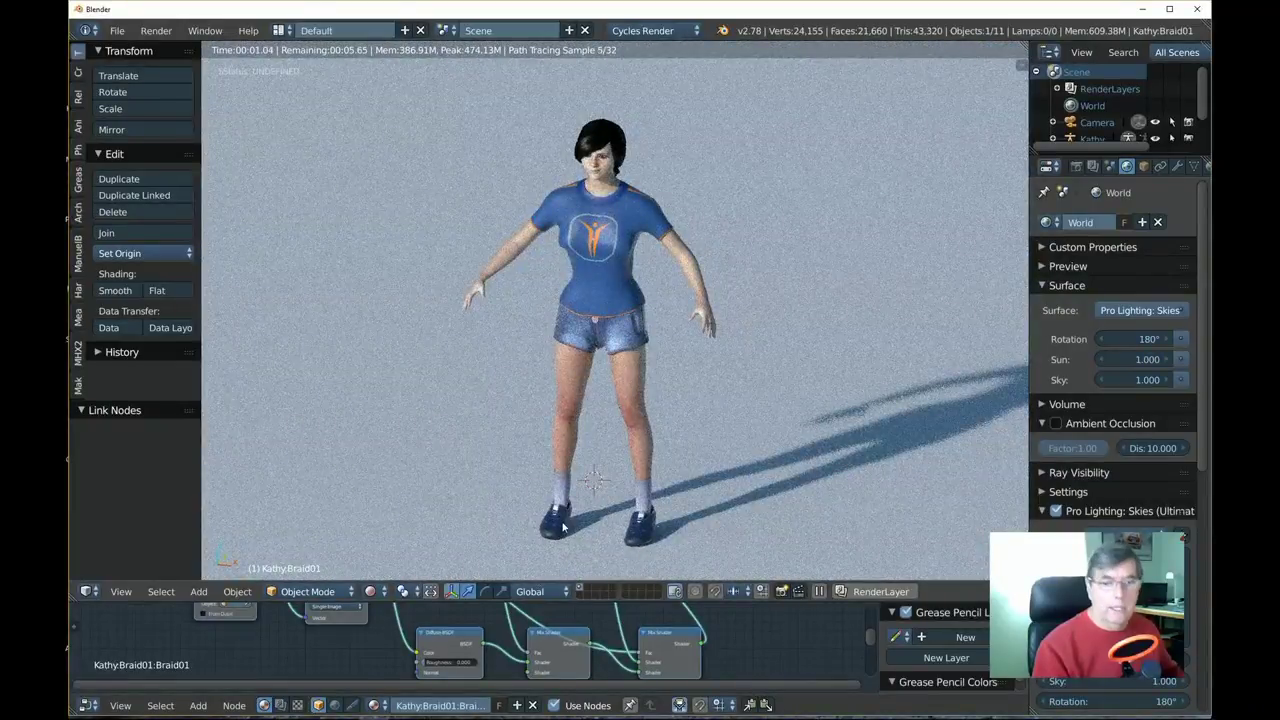
- In wireframe shading, put the character's armature into Pose Mode with bone upperarm02.L selected and frame it in an enlarged front view
key("z")
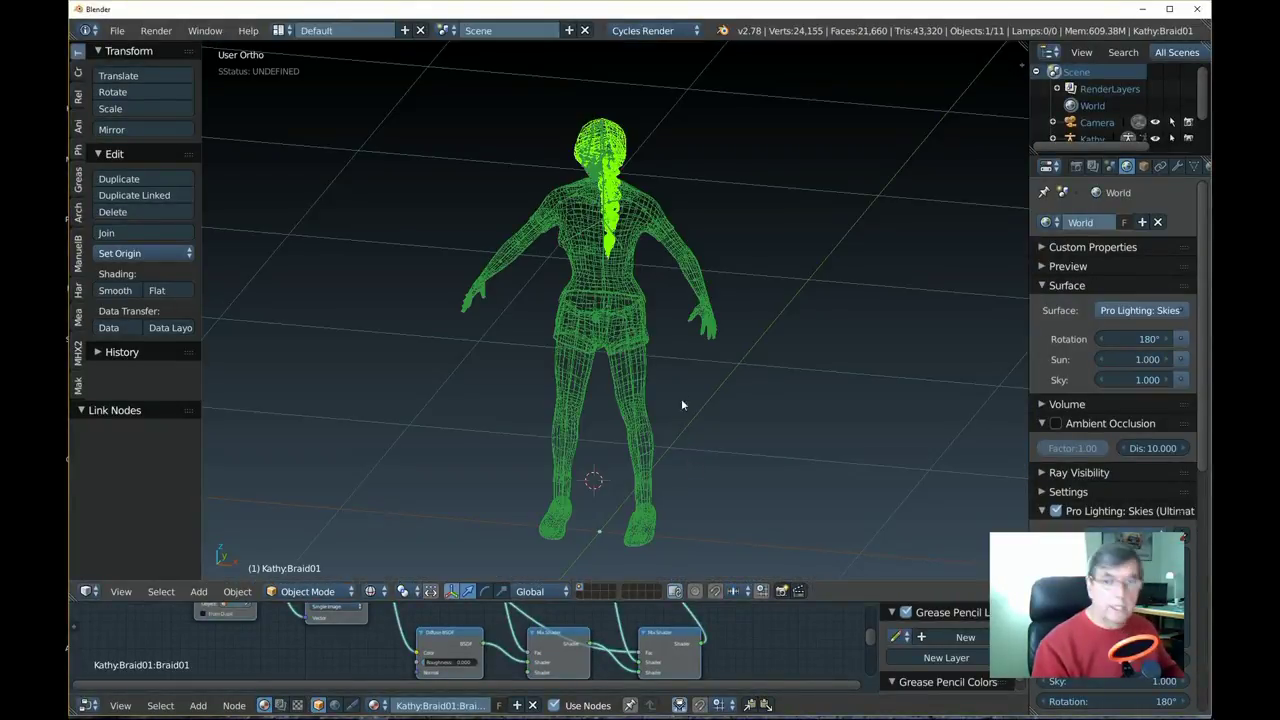
right_click(661, 233)
key("ctrl+Tab")
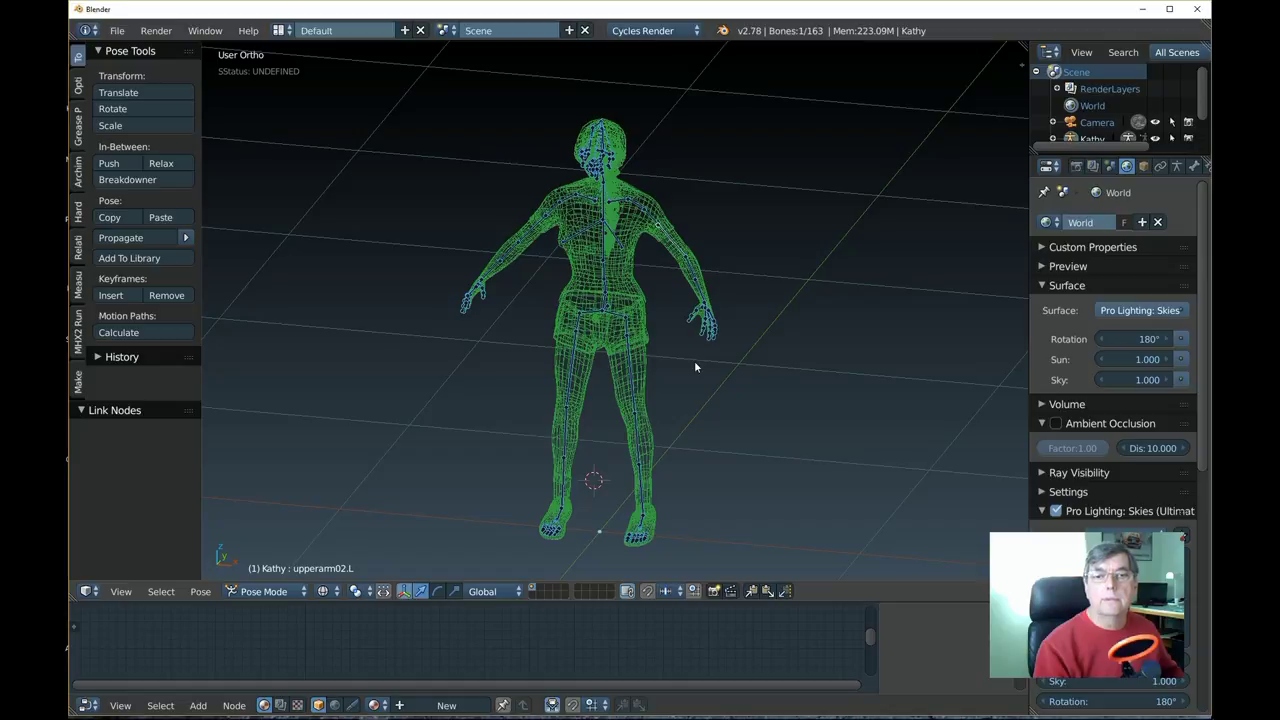
key("KP_1")
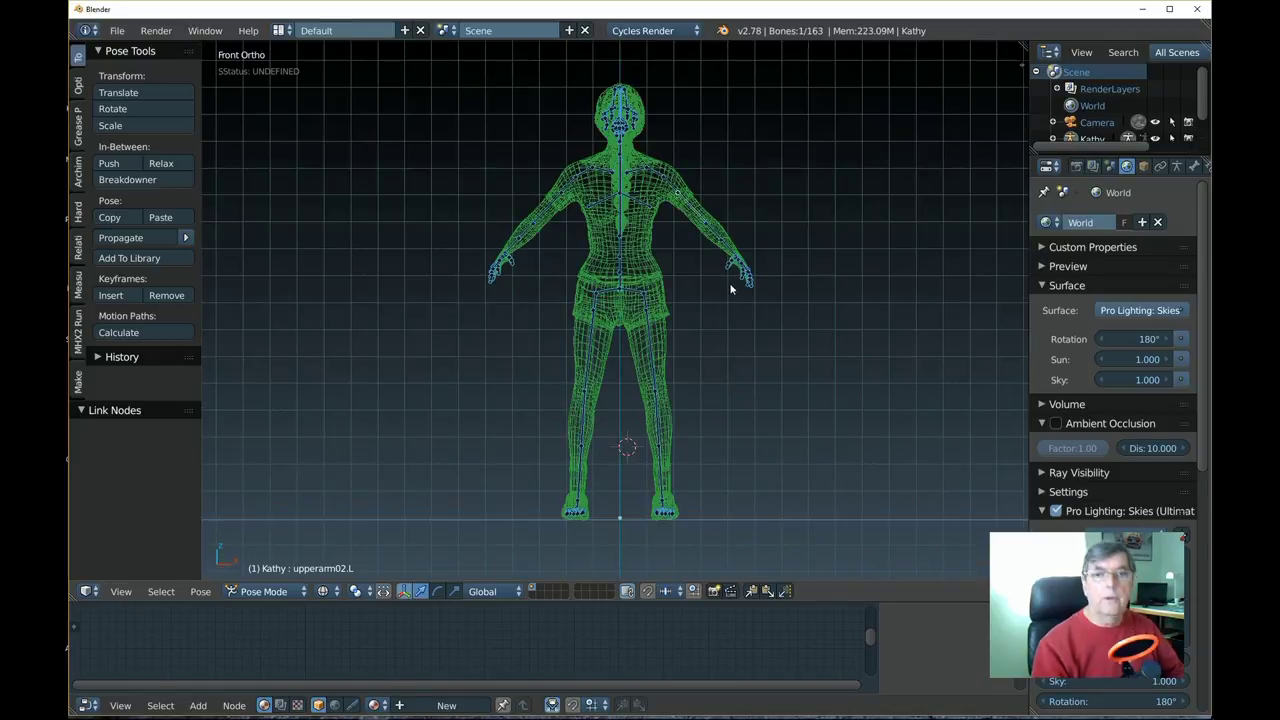
scroll(729, 290, "down", 1)
scroll(766, 360, "up", 2)
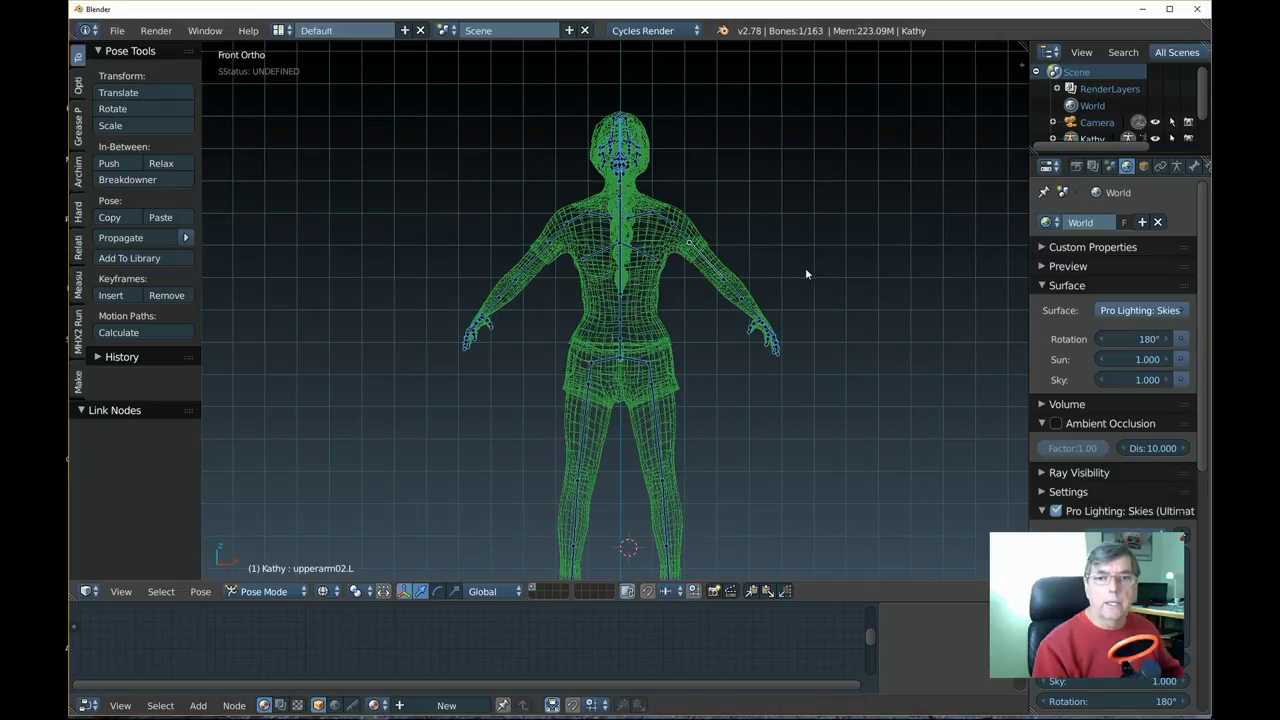
left_click_drag(800, 604, 800, 668)
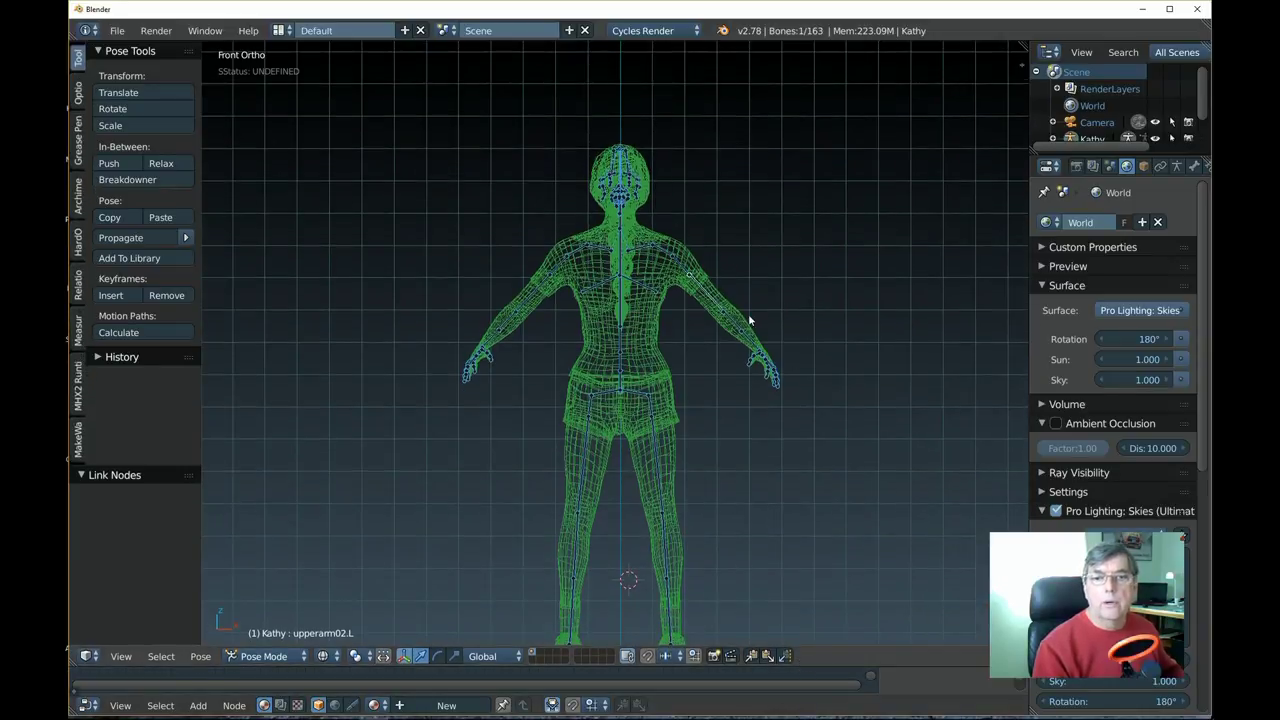
- Lower both arms to the body's sides by rotating upperarm02.L about 37° and upperarm02.R about -41° in front view
key("r")
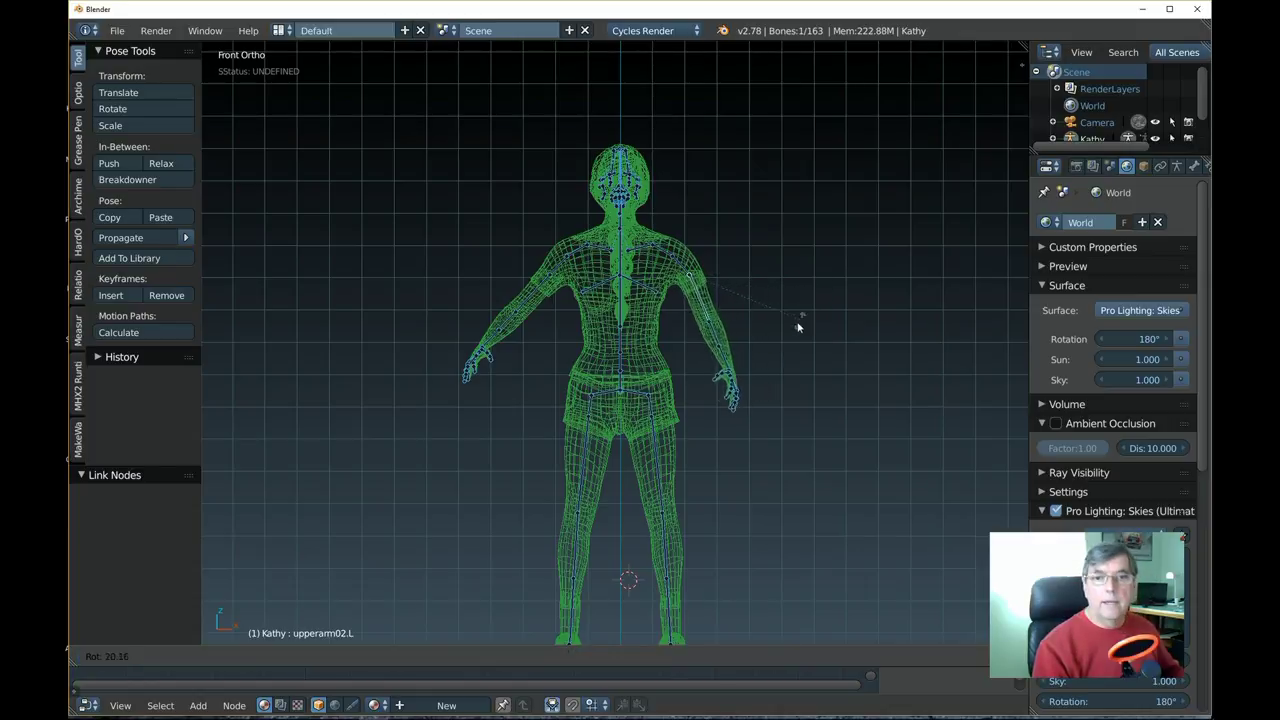
left_click(776, 349)
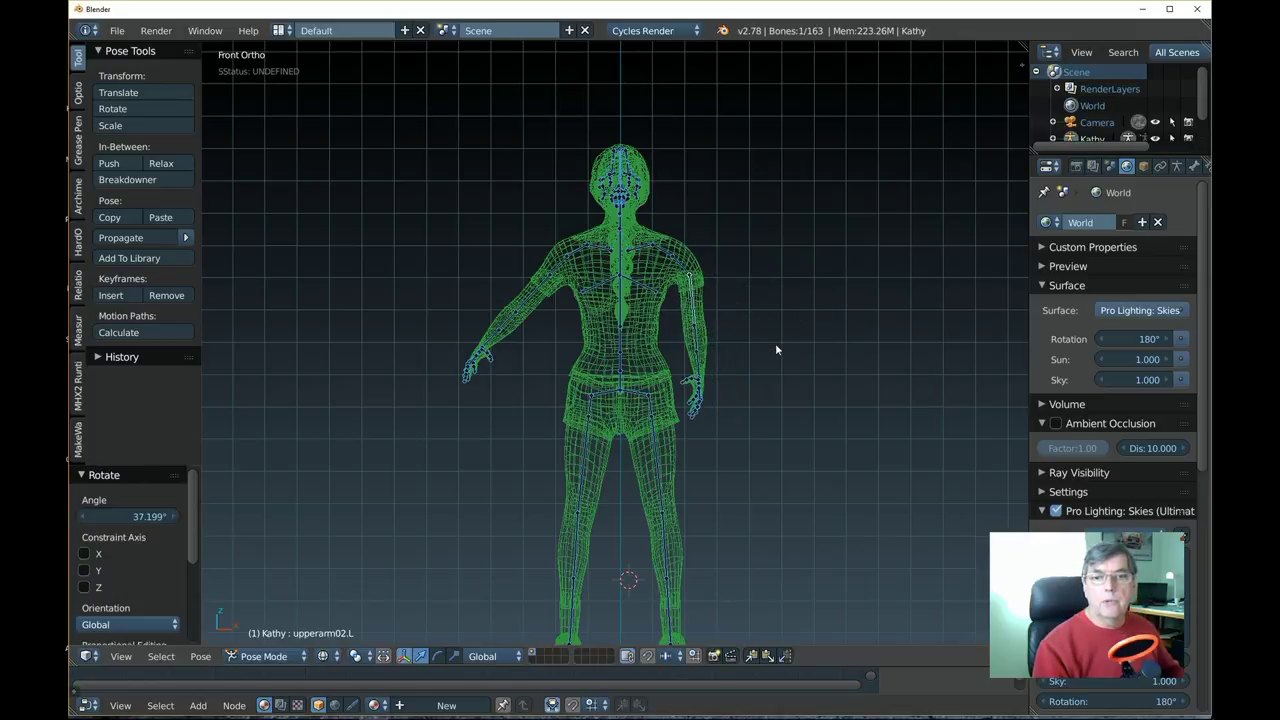
right_click(535, 295)
key("r")
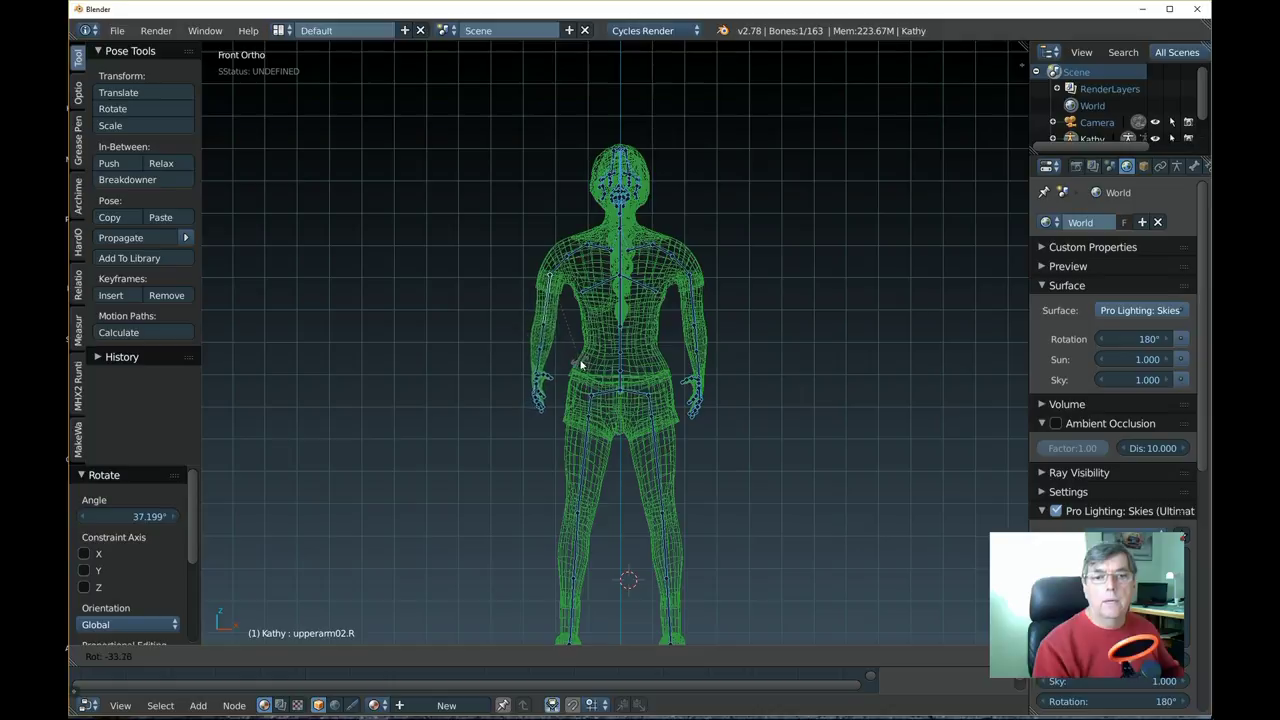
left_click(591, 368)
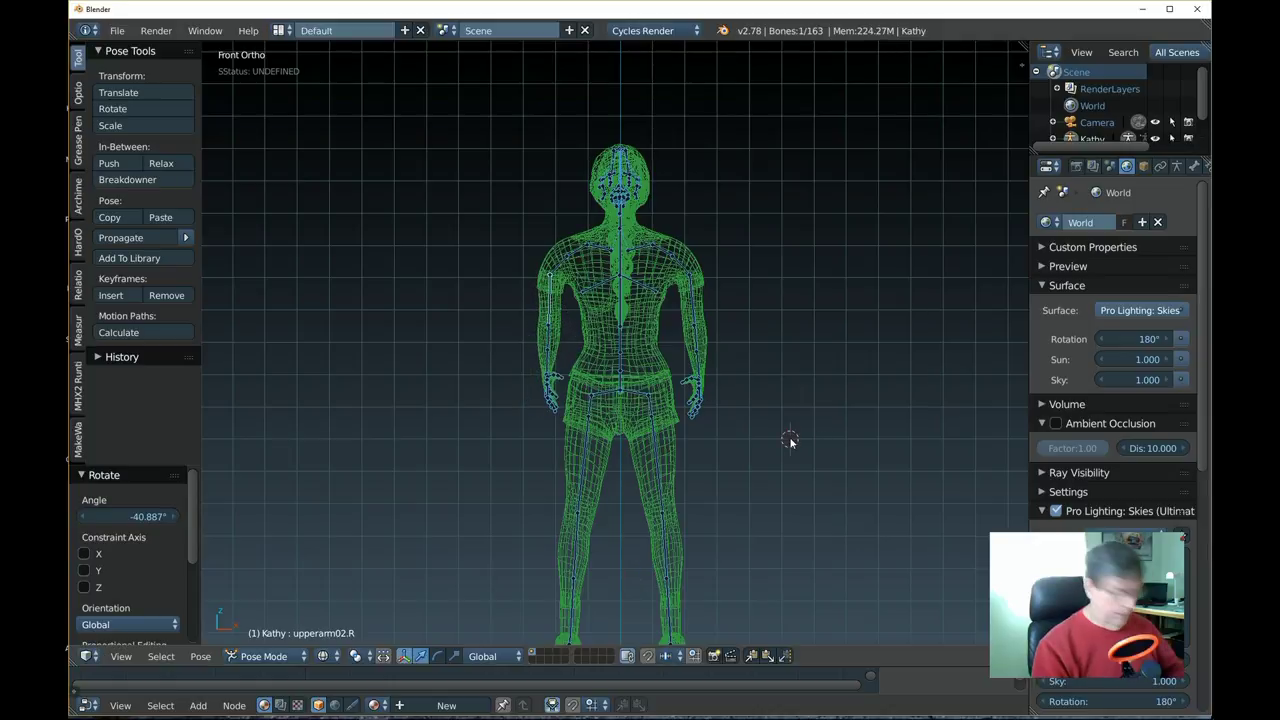
- In the right side view, bend the left elbow by rotating bone lowerarm01.L about 42°
key("KP_3")
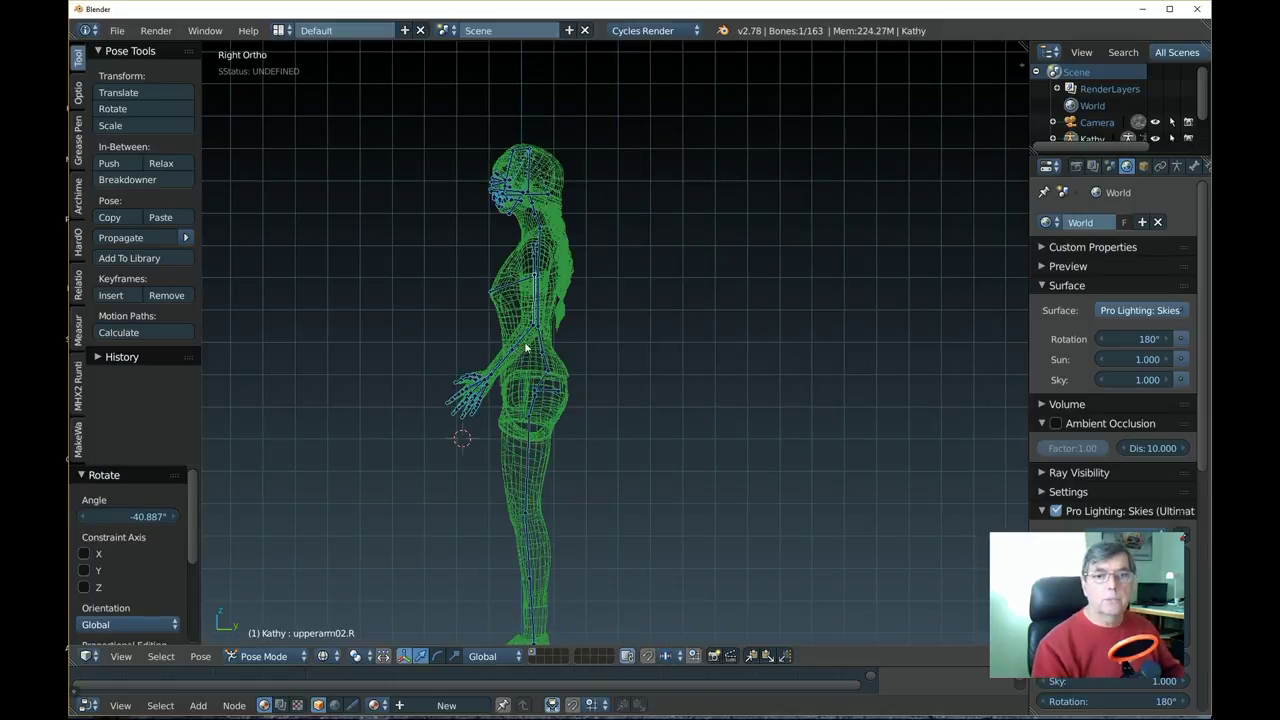
right_click(525, 341)
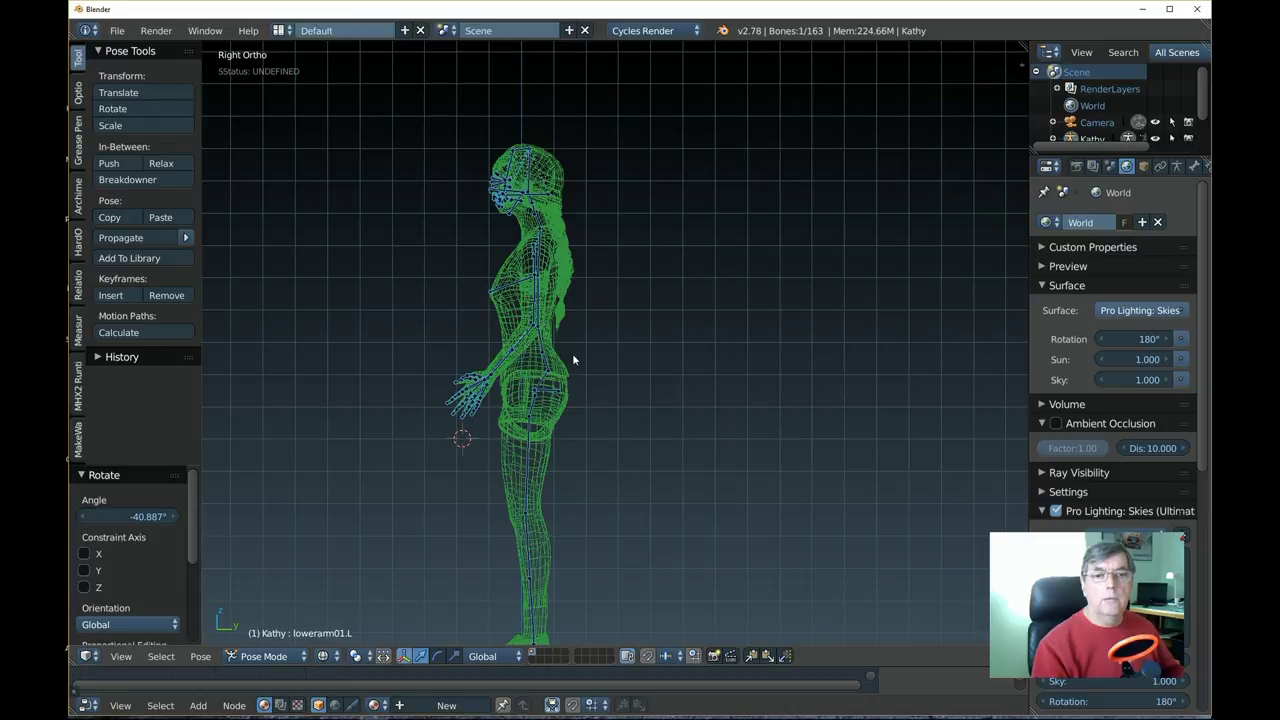
key("r")
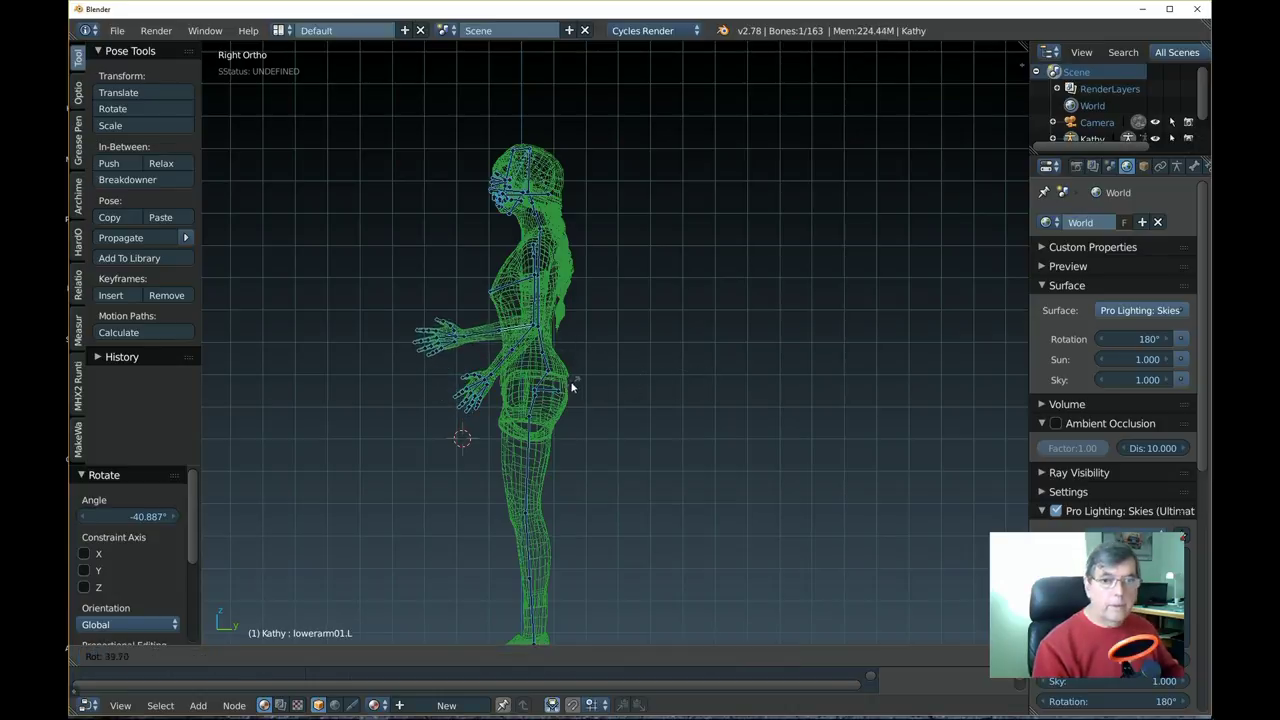
left_click(568, 385)
- Preview the posed character from an angled front view in Rendered shading
middle_click_drag(568, 385, 715, 372)
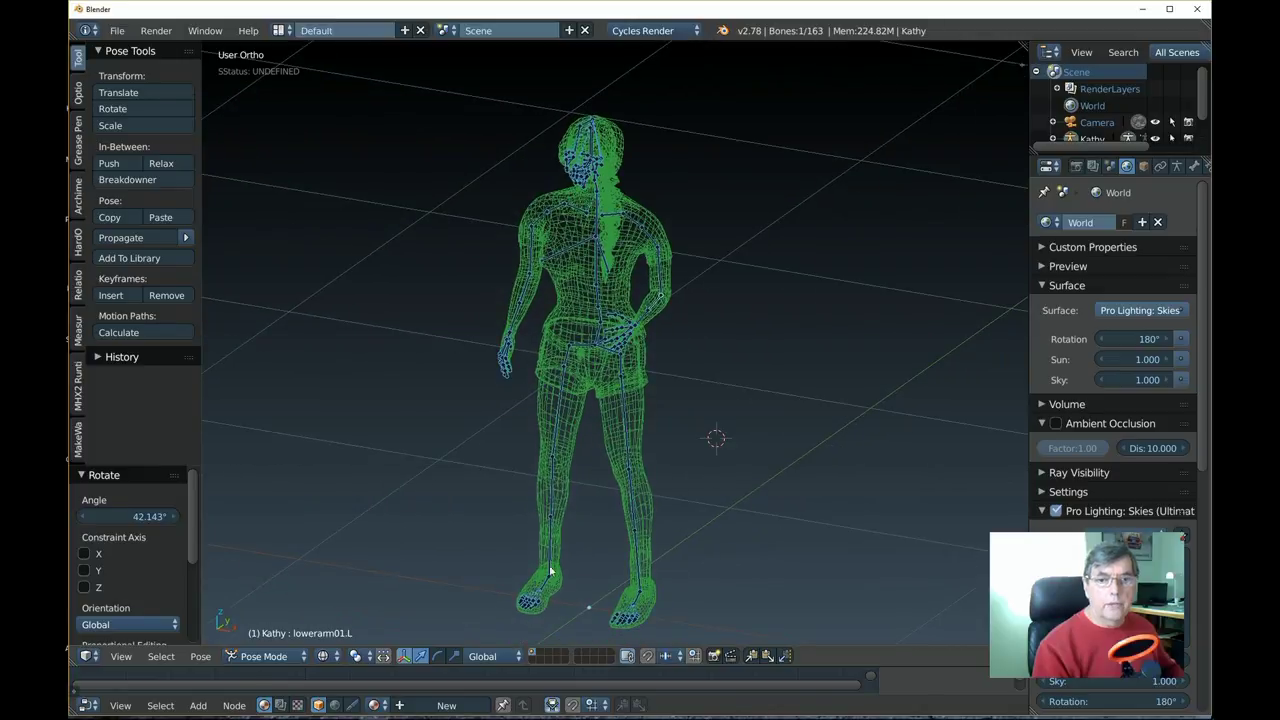
left_click(338, 656)
left_click(356, 550)
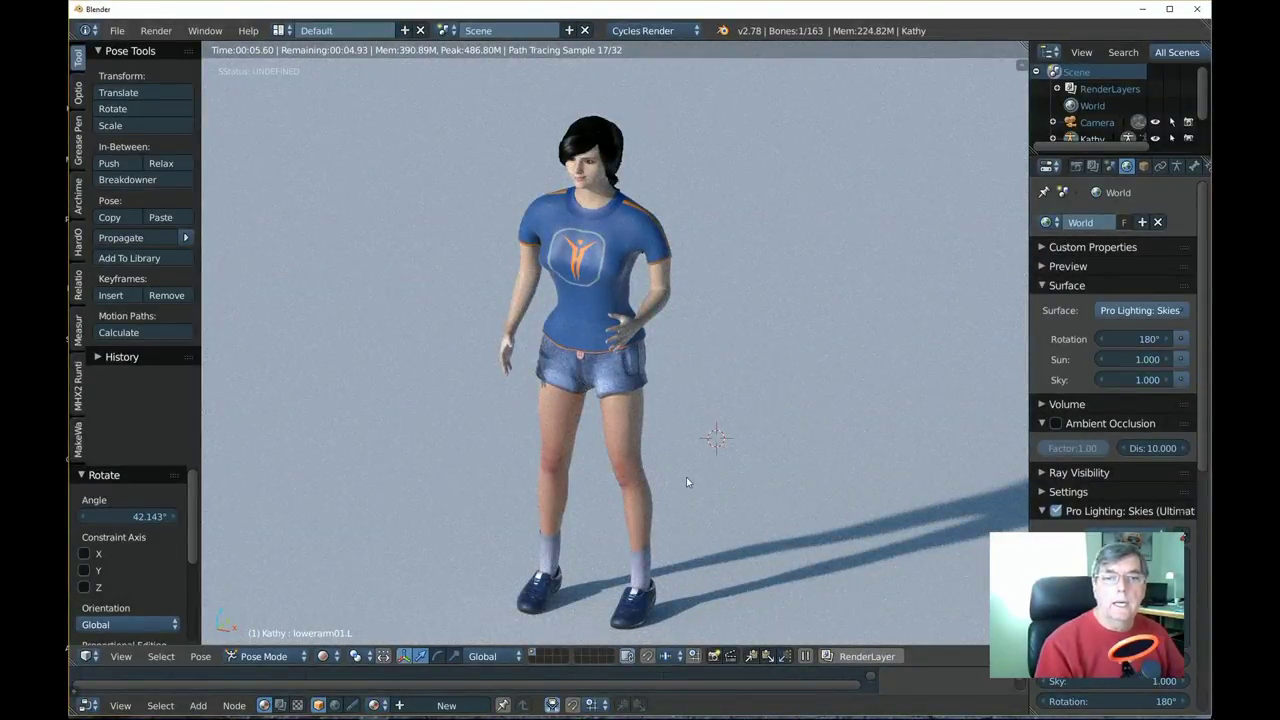
left_click(336, 656)
left_click(336, 656)
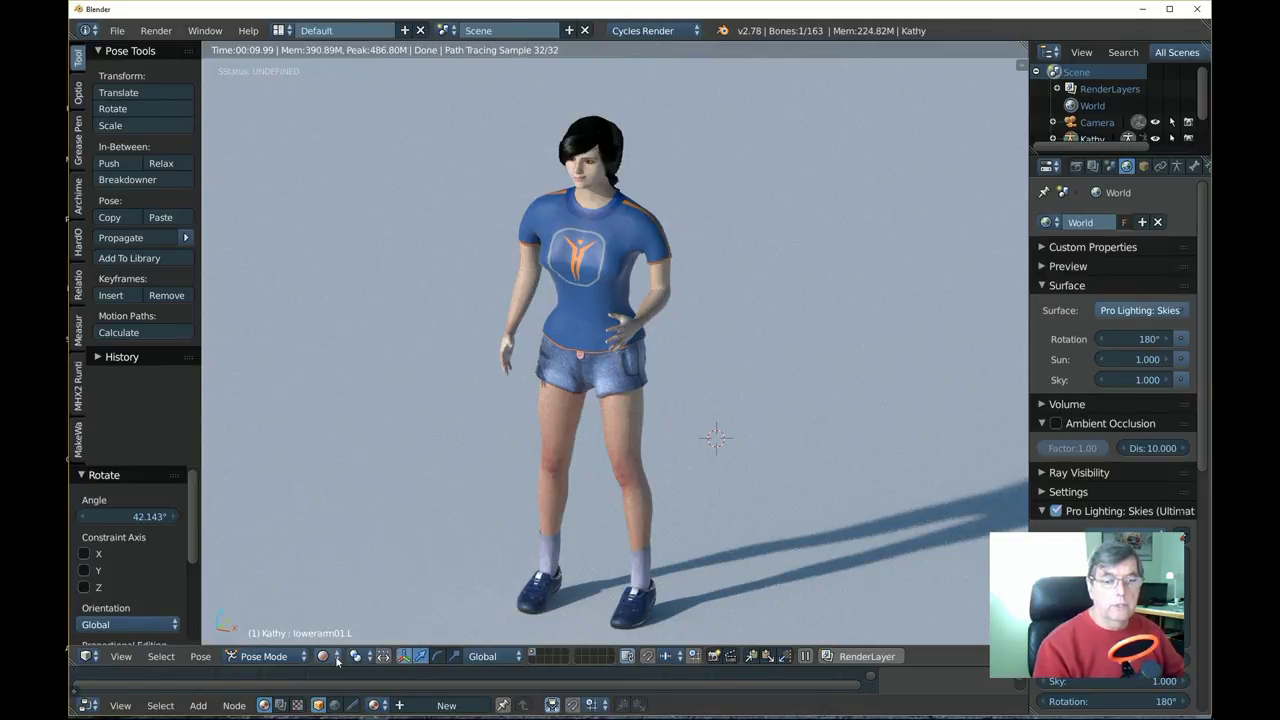
- Back in wireframe shading, show the viewport's transform properties and place the 3D cursor beside the posed character
left_click(336, 657)
left_click(349, 620)
scroll(632, 355, "down", 3)
scroll(632, 355, "up", 2)
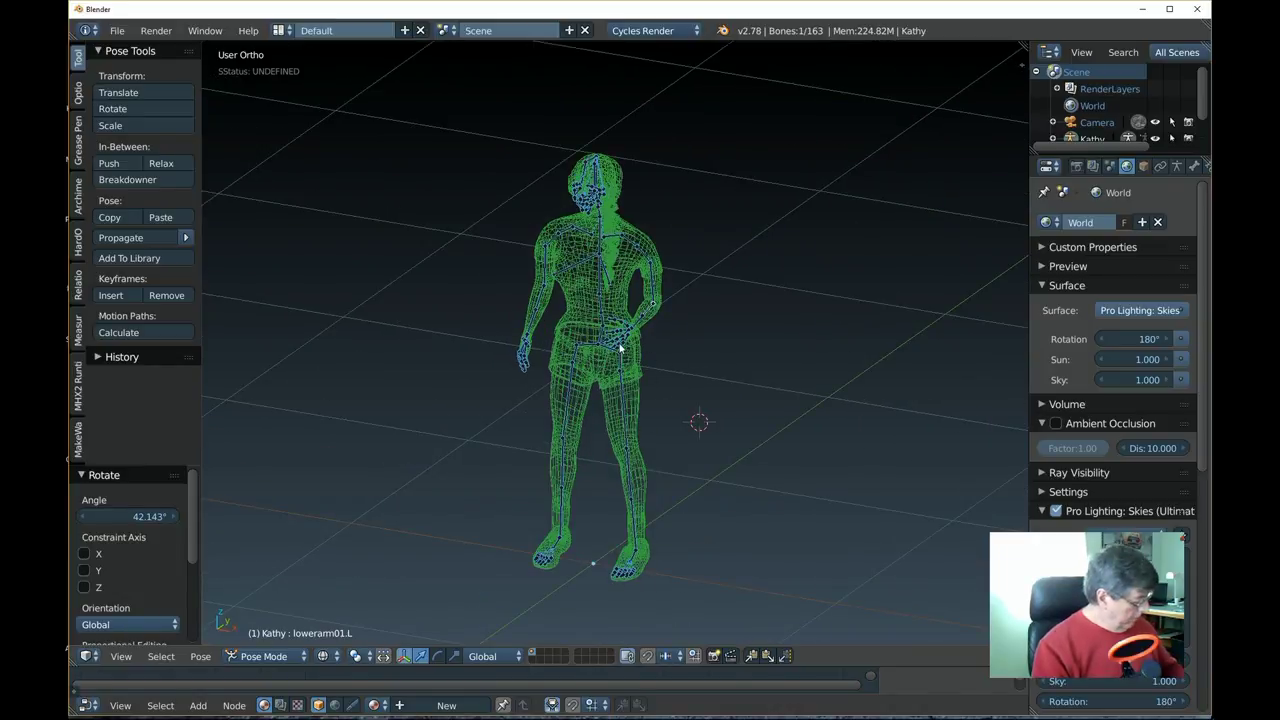
key("n")
left_click(639, 372)
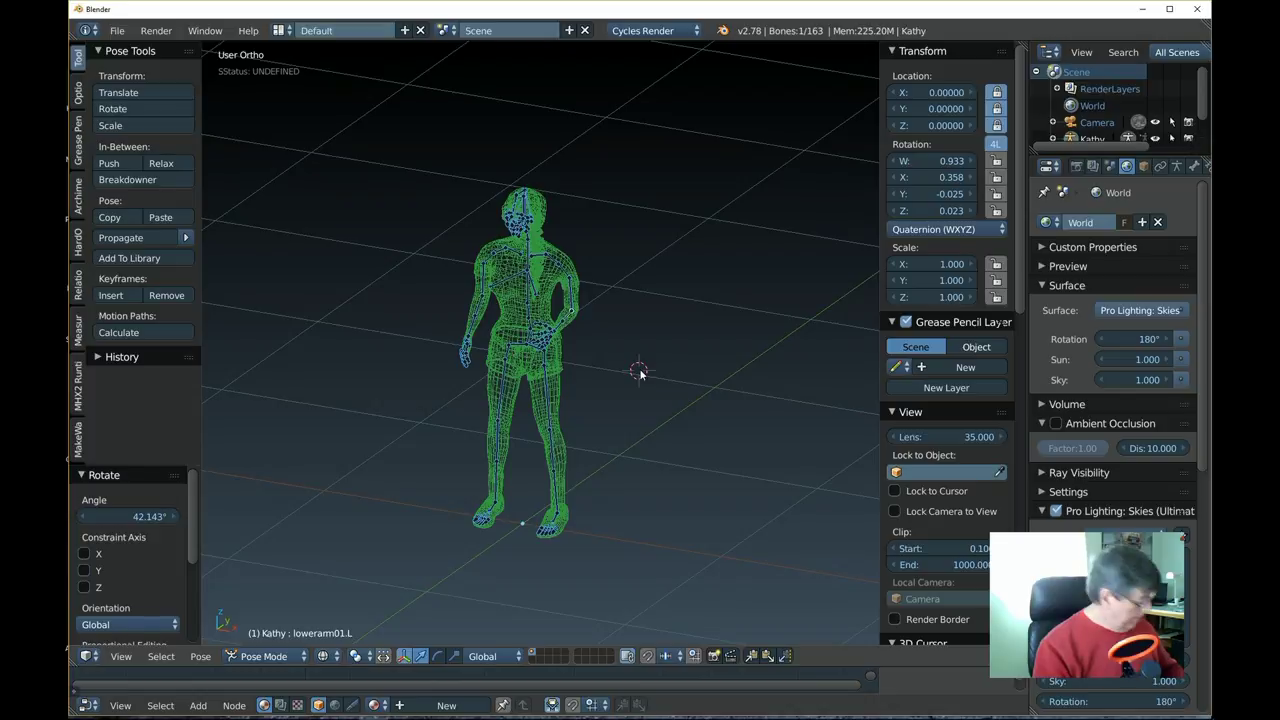
- Box-select all bones of the posed character's armature and try scaling them uniformly
key("b")
left_click_drag(427, 168, 643, 555)
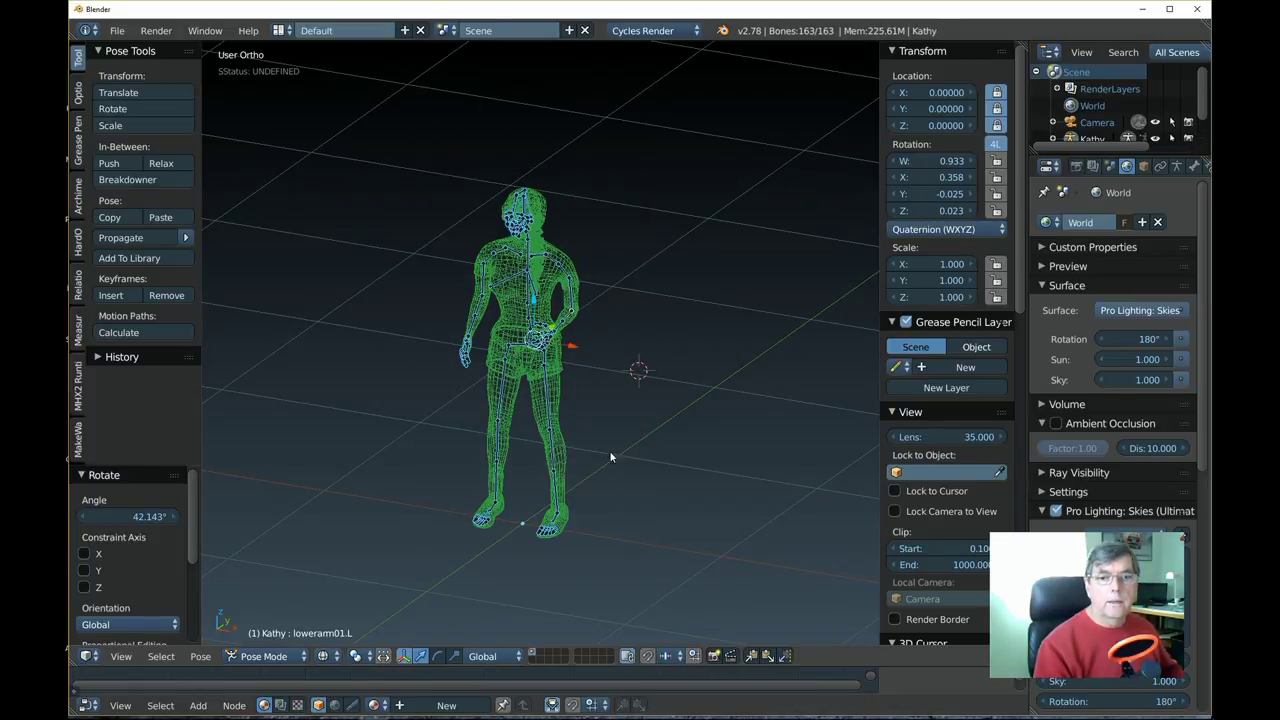
key("s")
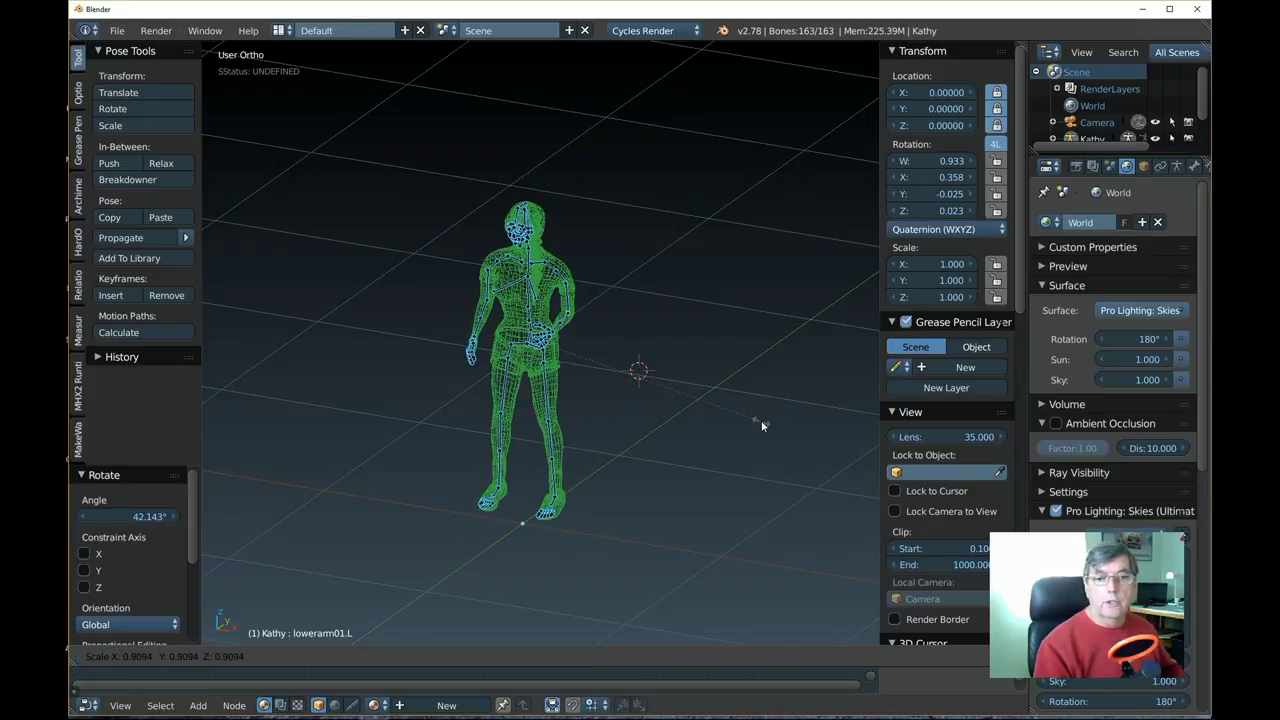
left_click(757, 424)
- Move all the selected bones by -0.005 along the global X axis
key("g")
key("x")
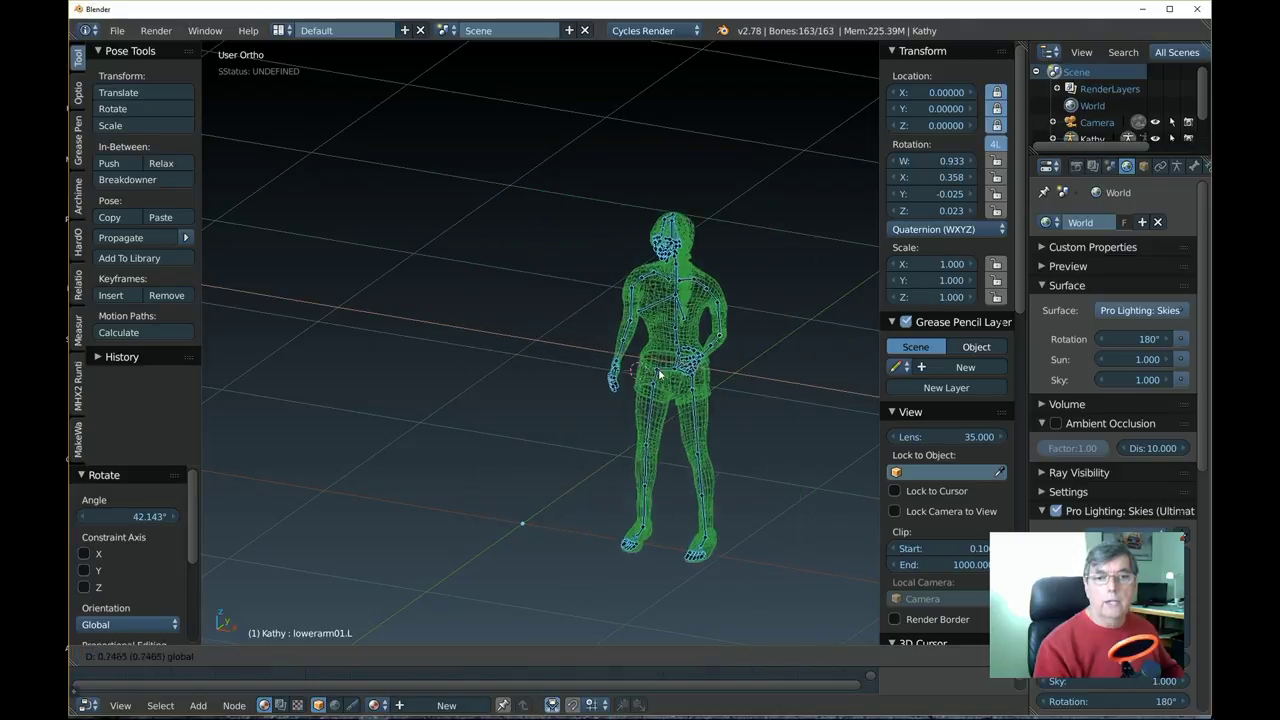
left_click(570, 344)
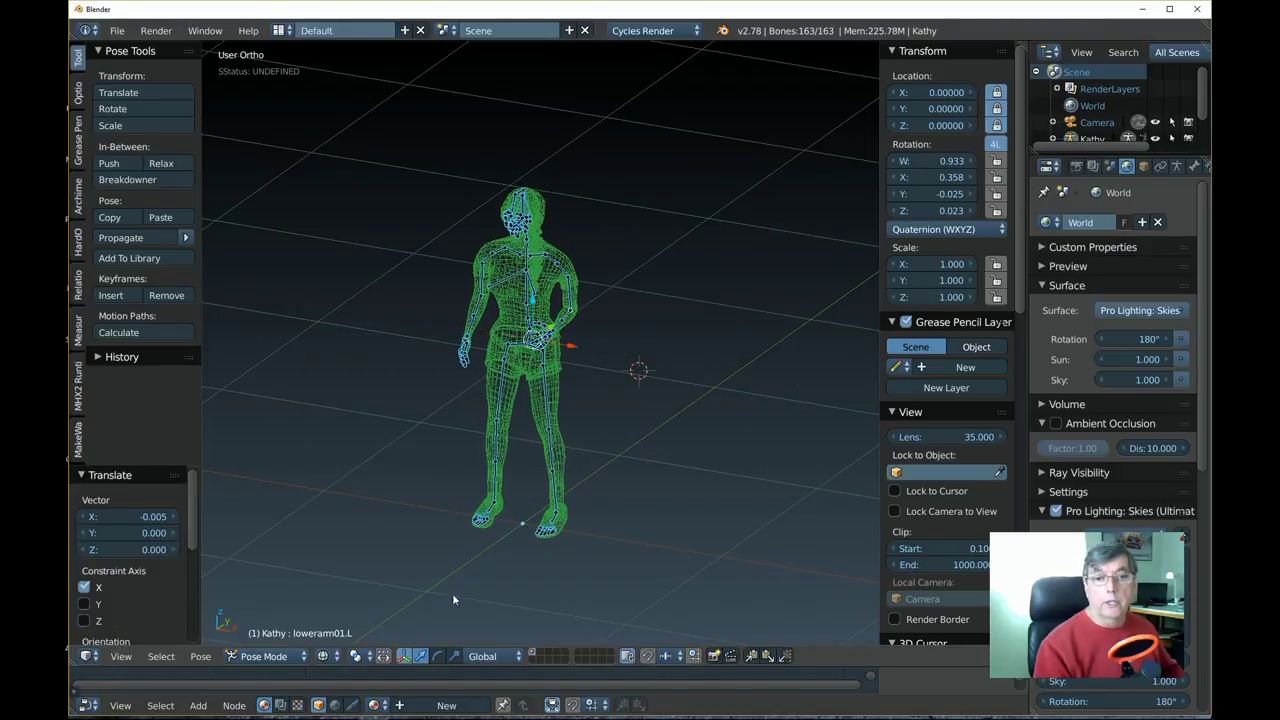
- Show the posed character in Rendered viewport shading and hide the viewport's transform properties
left_click(324, 656)
left_click(366, 546)
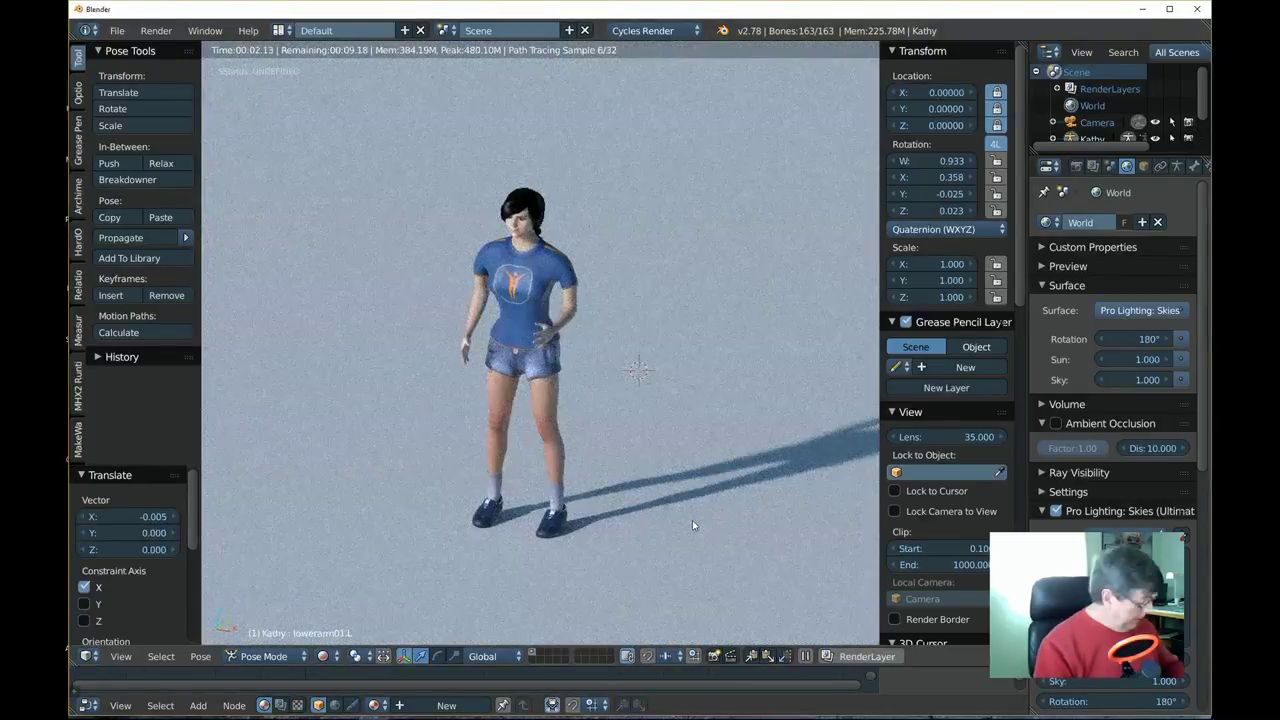
key("n")
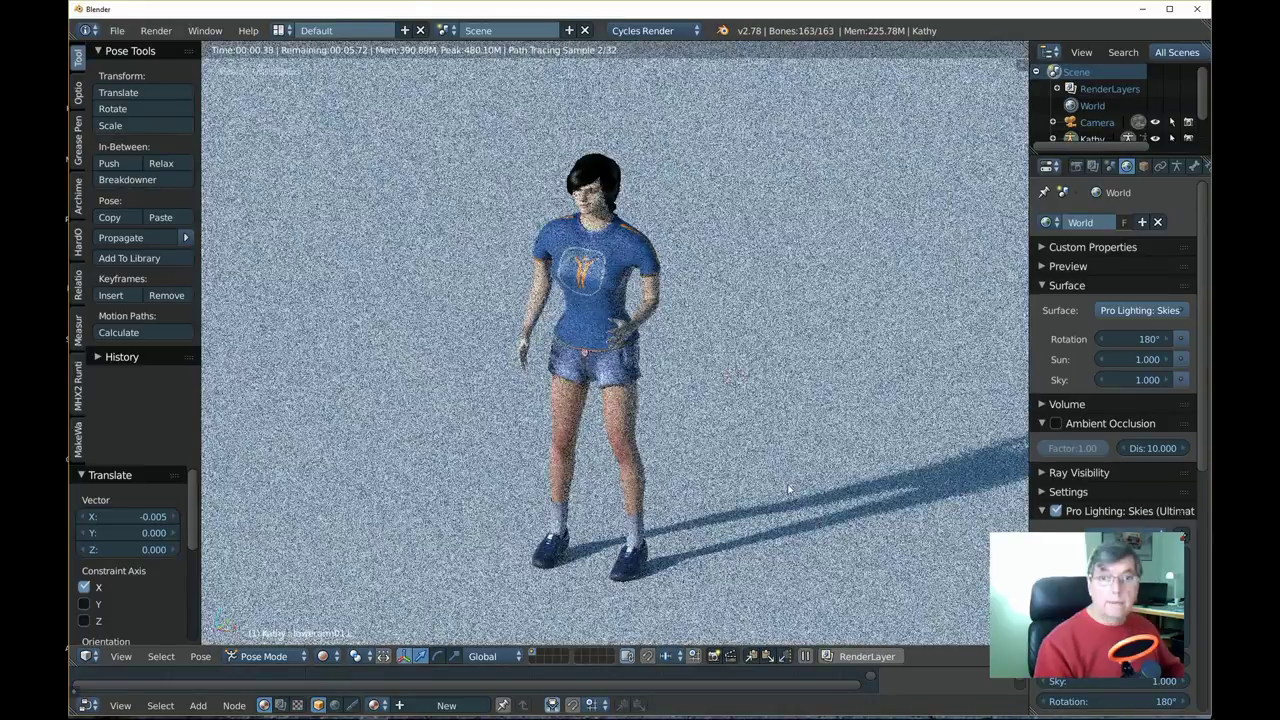